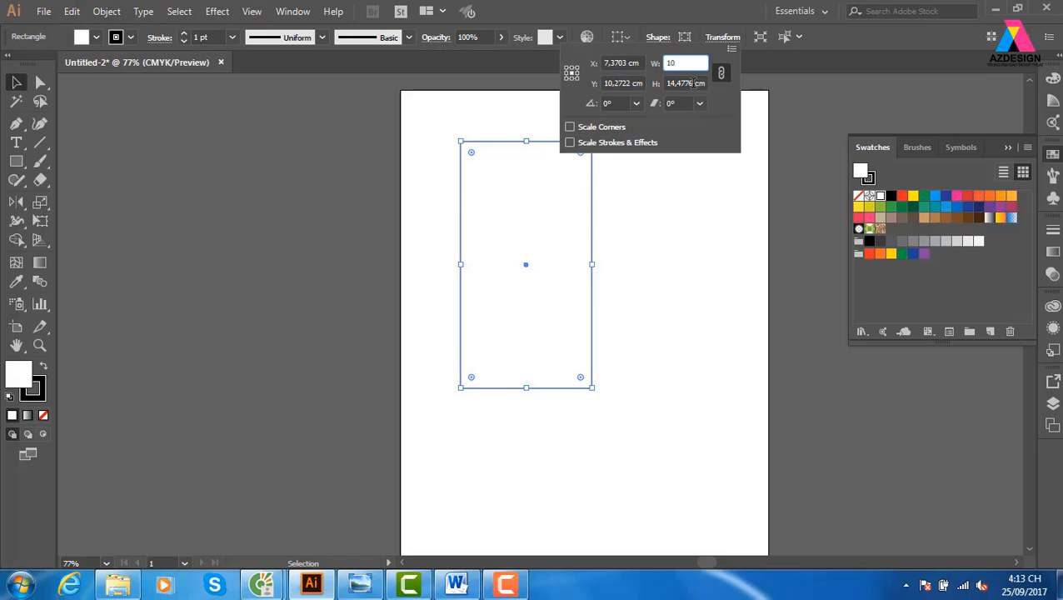
Step: Set the rectangle's width to 10 cm and its height to 21 cm
key(Tab)
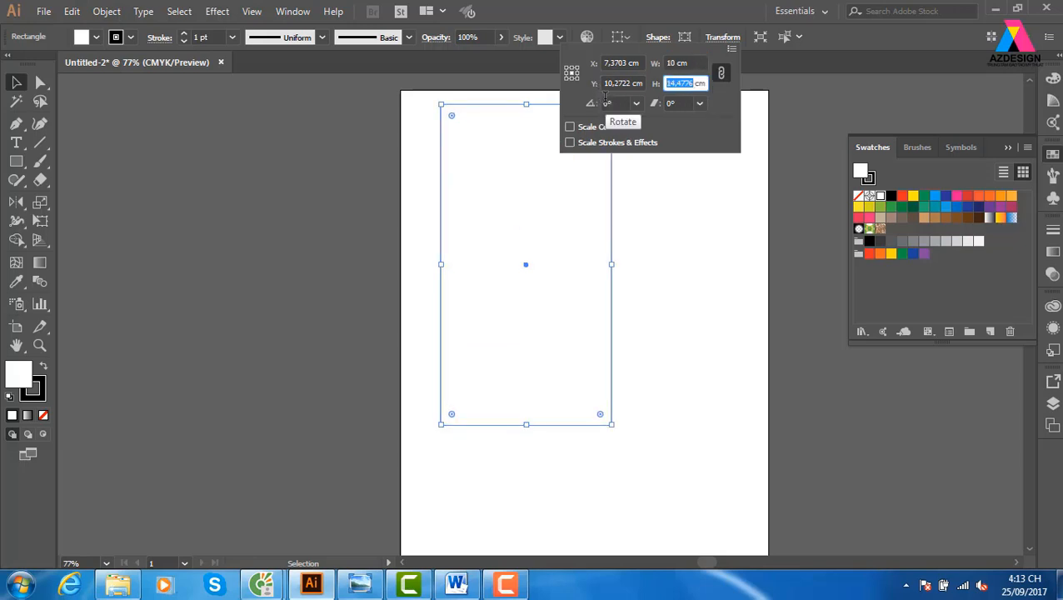
text(21 cm)
key(Return)
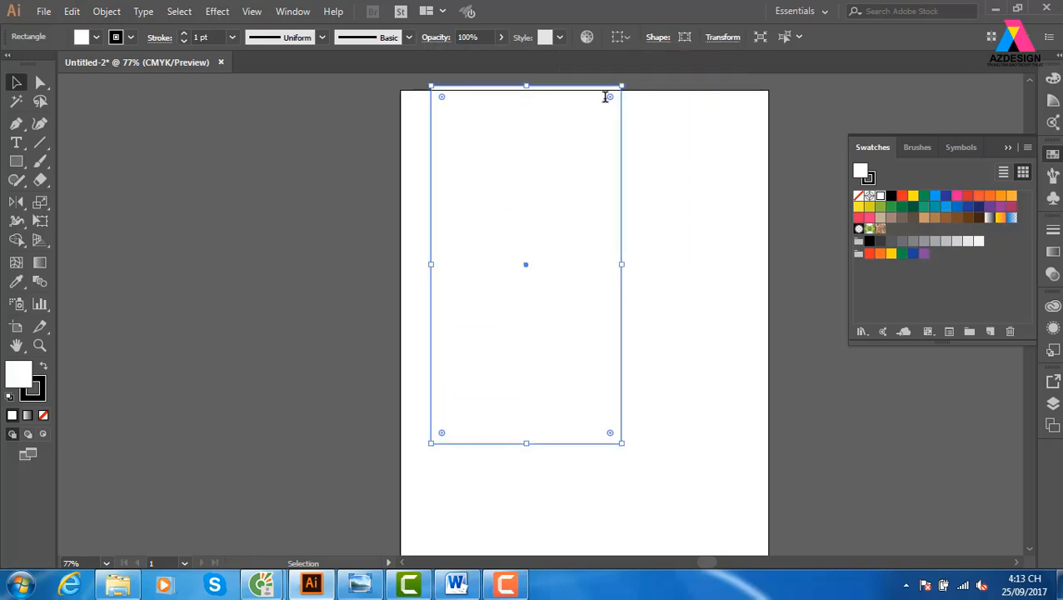
Step: Unlink the rectangle's proportions, set its width to 10 cm, and move the rectangle down fully inside the artboard
click(722, 37)
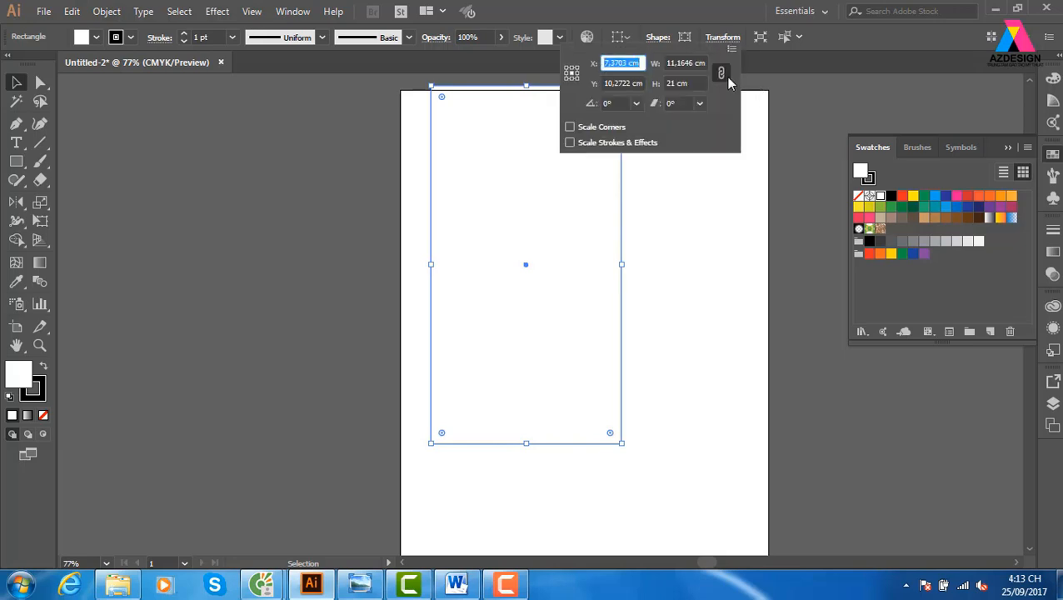
click(722, 74)
click(702, 83)
click(695, 62)
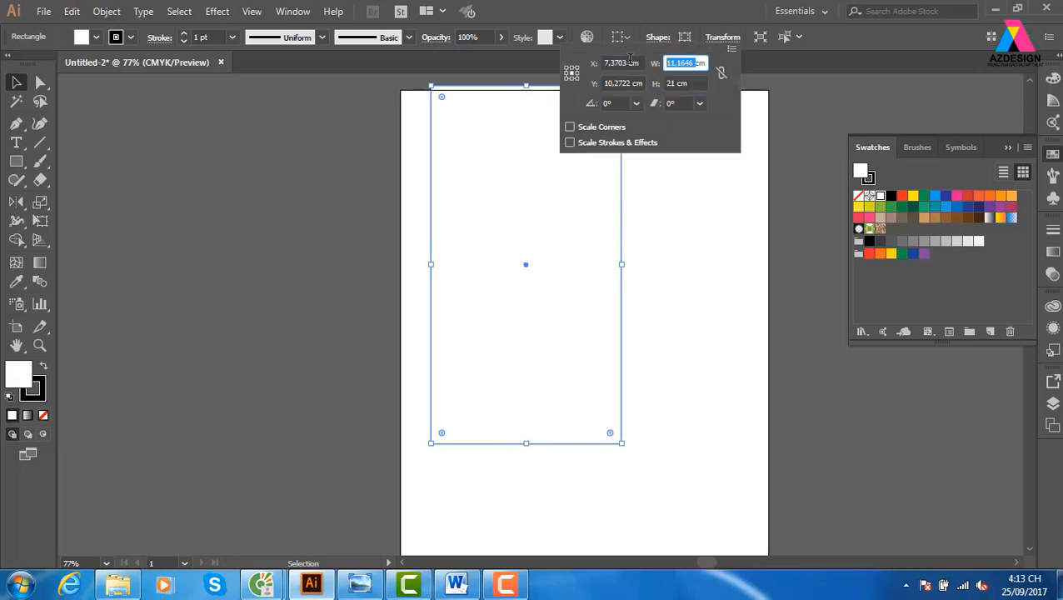
text(10 cm)
key(Return)
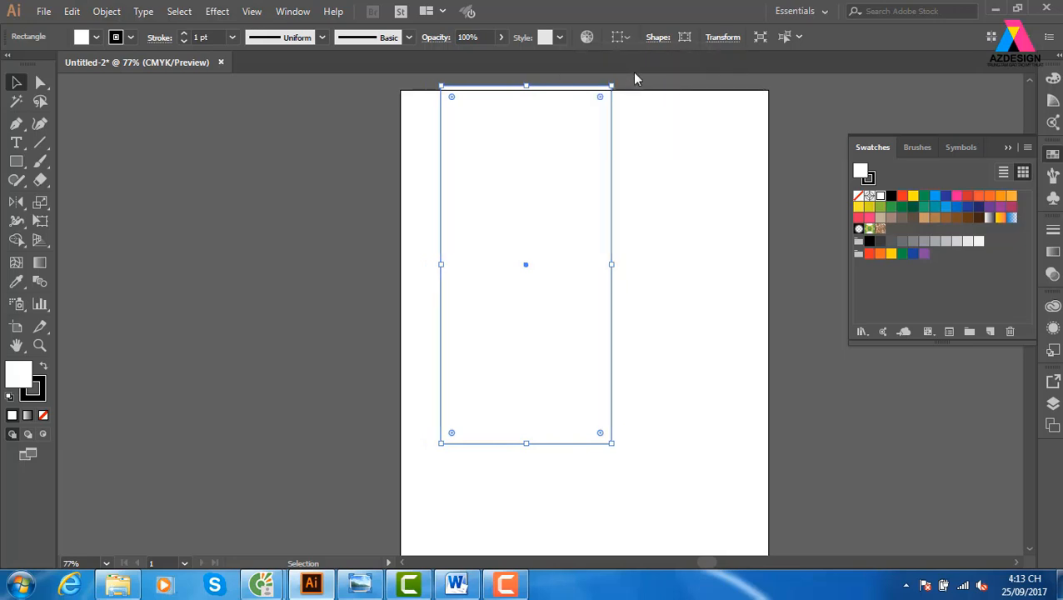
click(698, 202)
drag(611, 152, 633, 218)
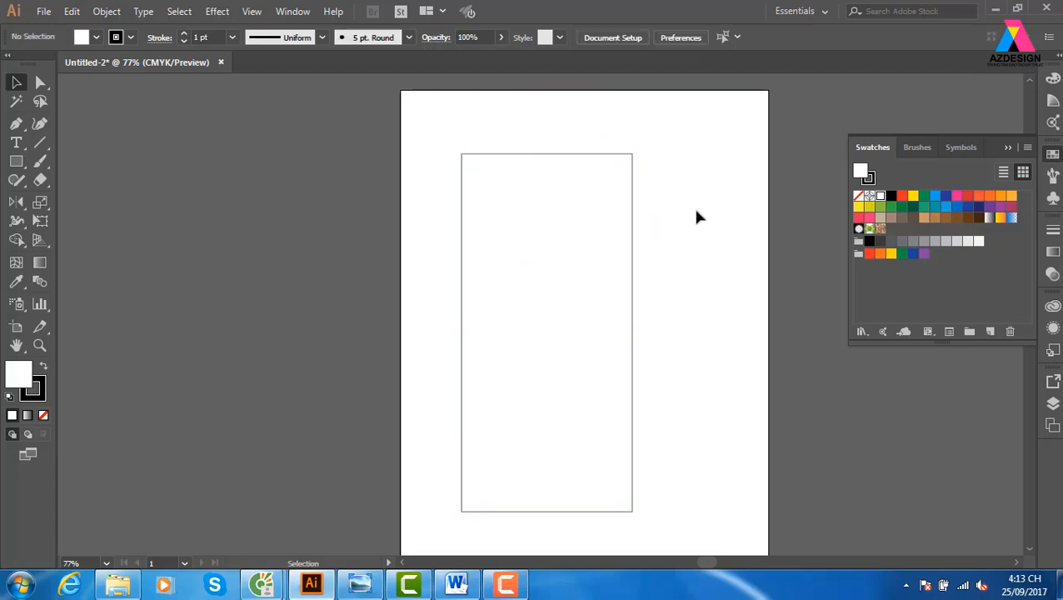
Step: Fill the rectangle with a gradient running from a light tan start stop to a dark brown end stop
click(1052, 251)
click(980, 331)
double_click(1007, 349)
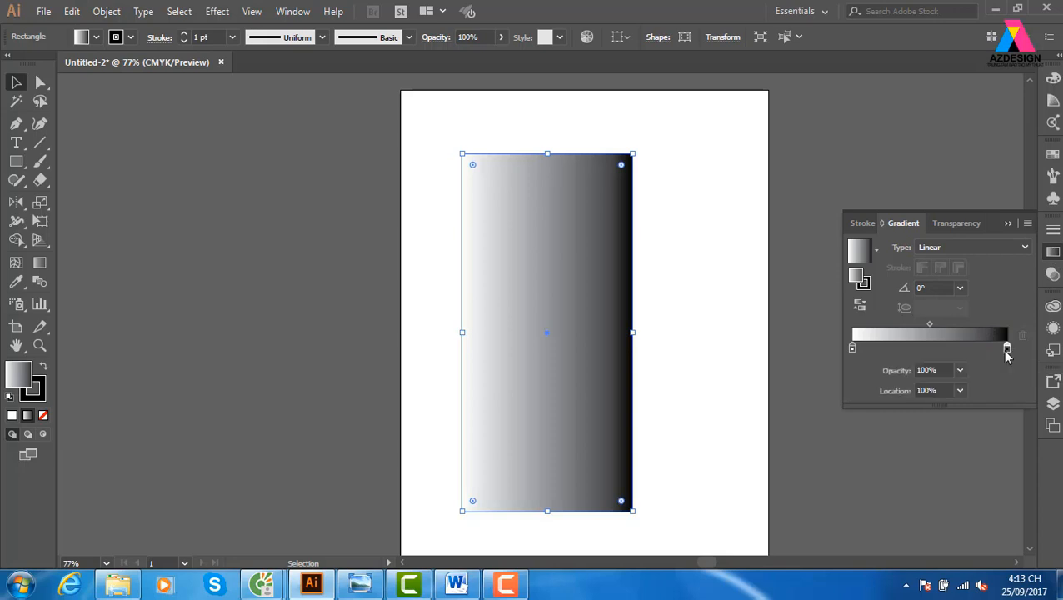
click(903, 420)
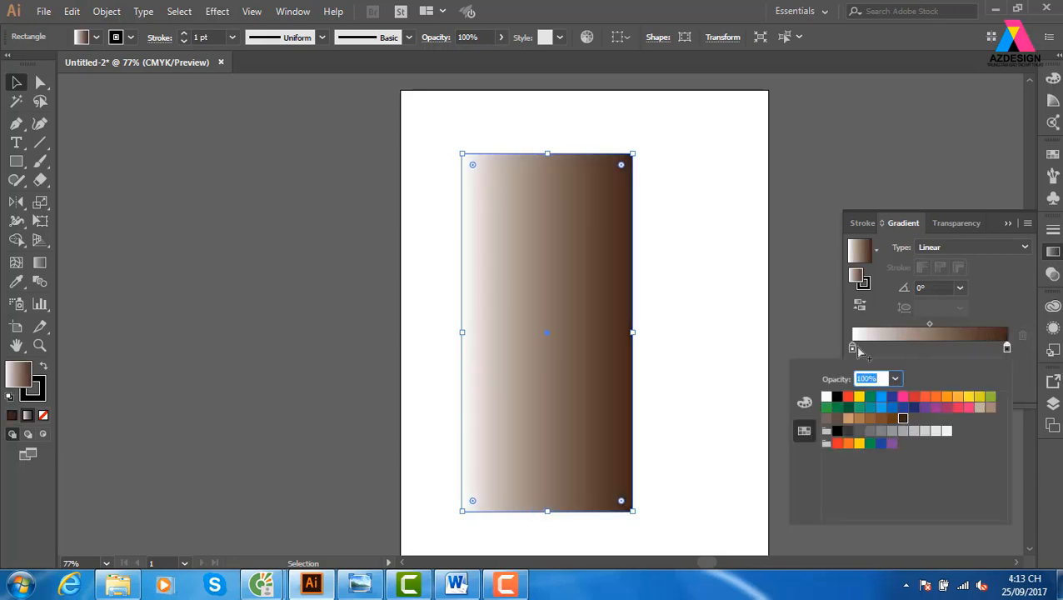
double_click(853, 348)
click(848, 419)
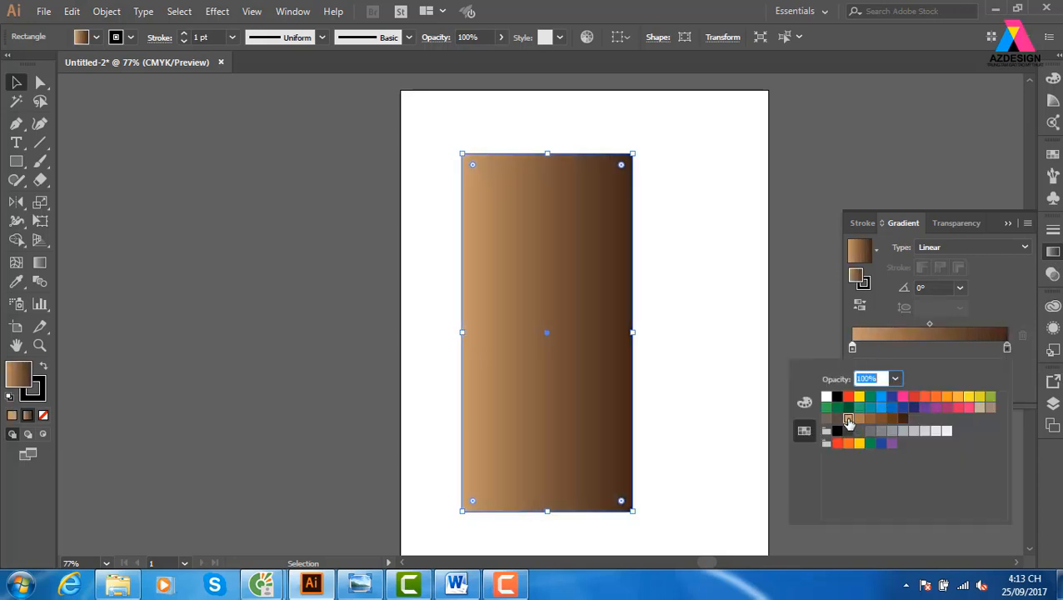
Step: Make the gradient radial, centred near the rectangle's top and extending to just outside its lower right side
click(978, 246)
click(978, 247)
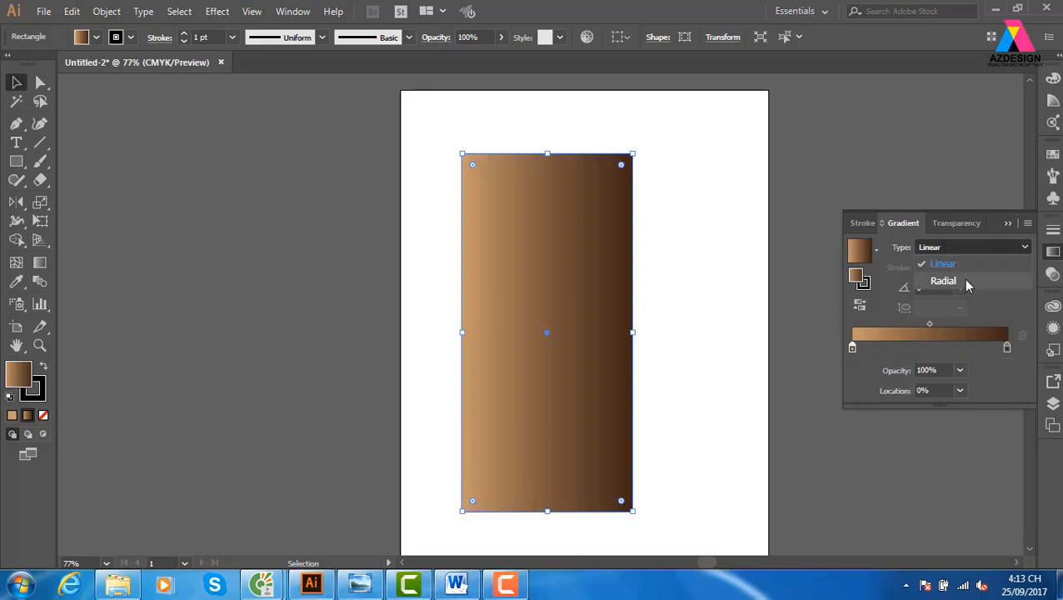
click(965, 284)
key(g)
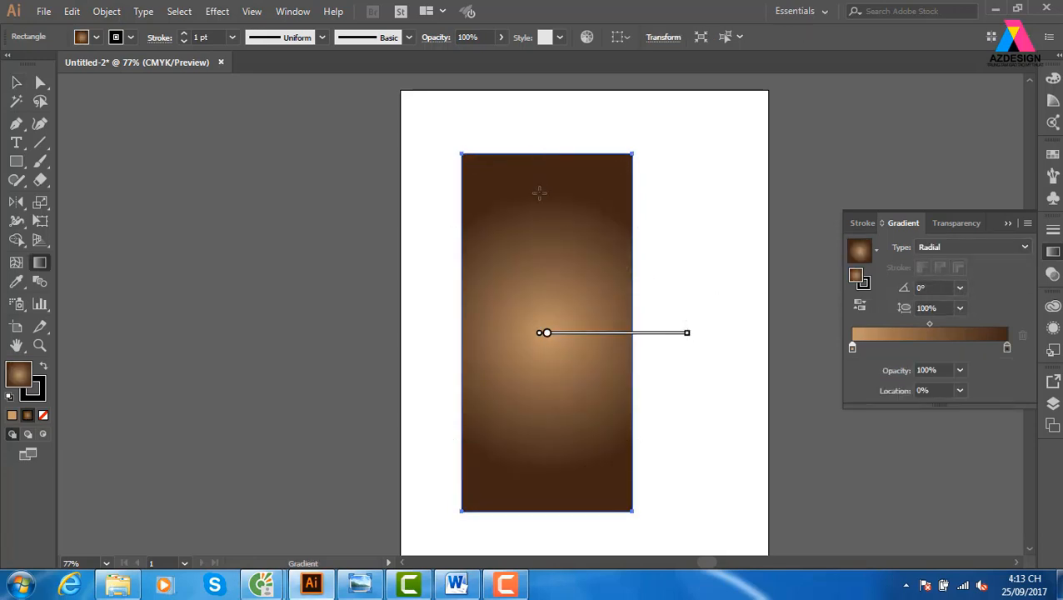
drag(537, 185, 644, 483)
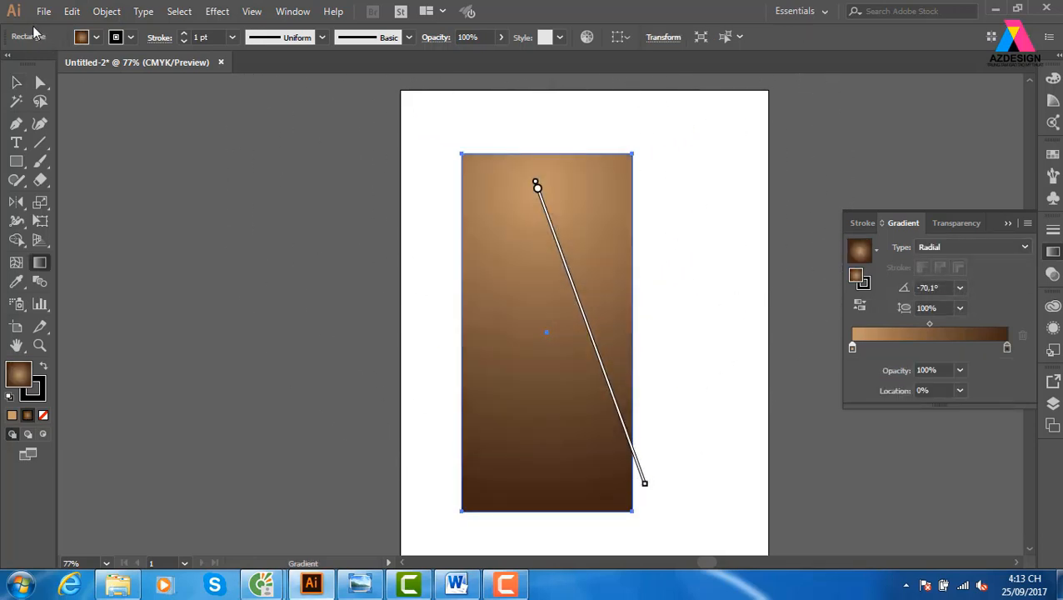
key(ctrl+alt+s)
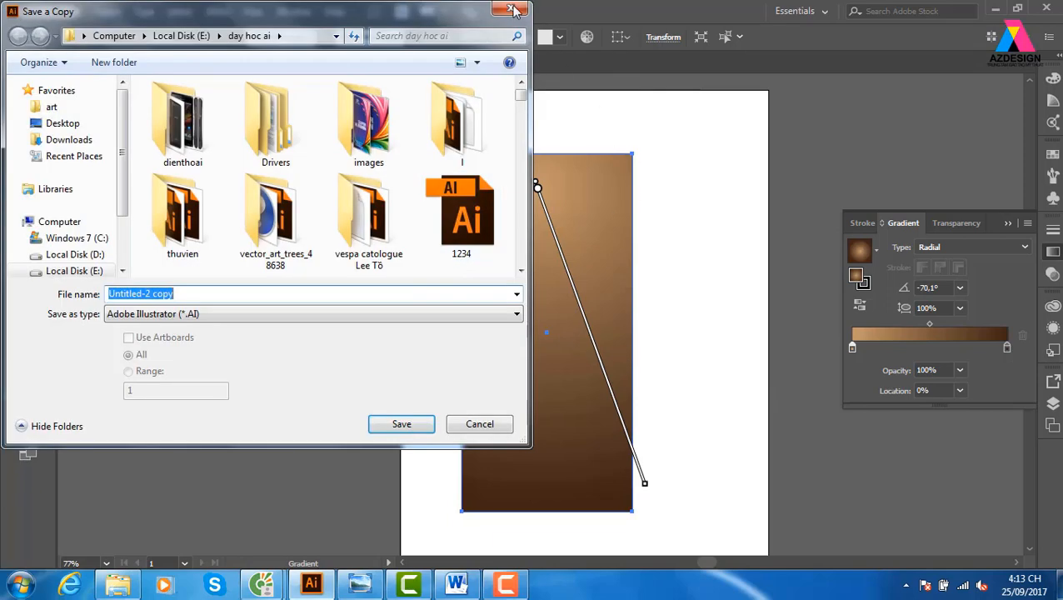
click(512, 9)
Step: Remove the stroke from the gradient rectangle and deselect it
click(16, 82)
click(382, 302)
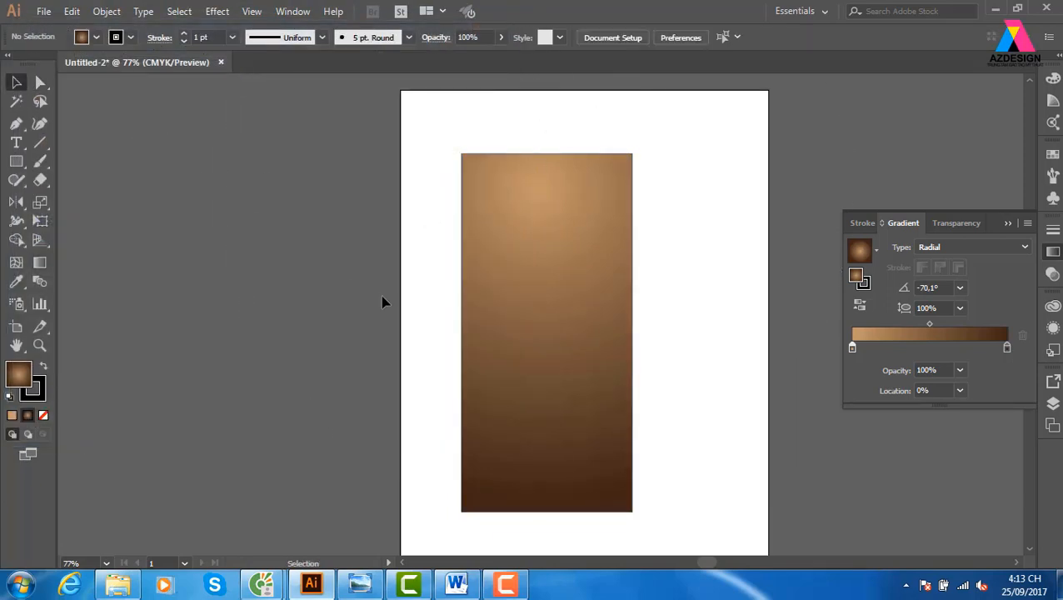
click(509, 310)
key(slash)
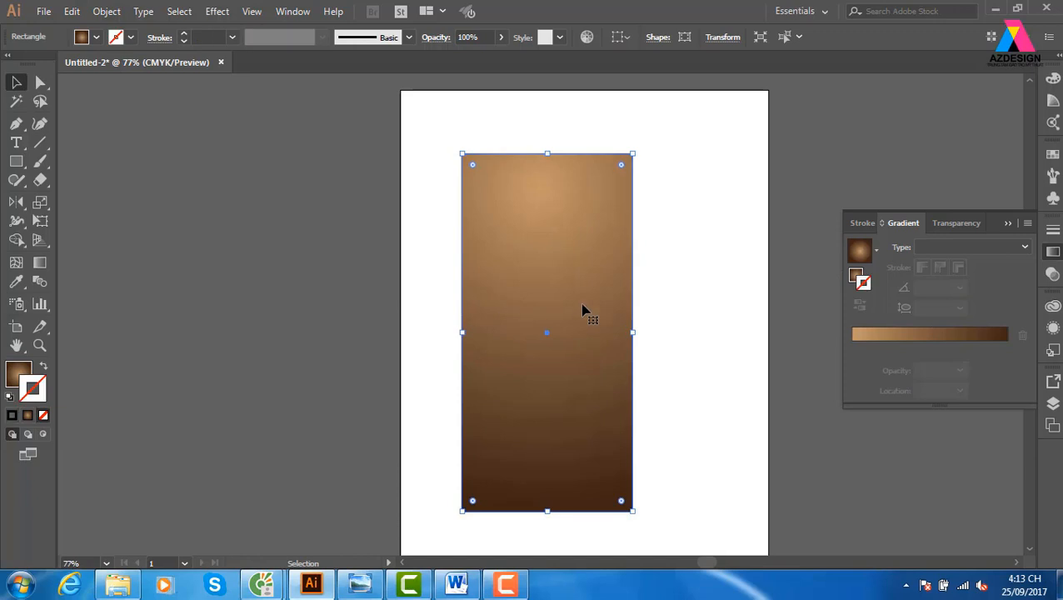
click(667, 333)
Step: Start placing an image and browse to the Food folder inside thuvienanh on Local Disk (E:)
drag(649, 339, 588, 319)
drag(512, 286, 534, 275)
click(669, 282)
click(46, 12)
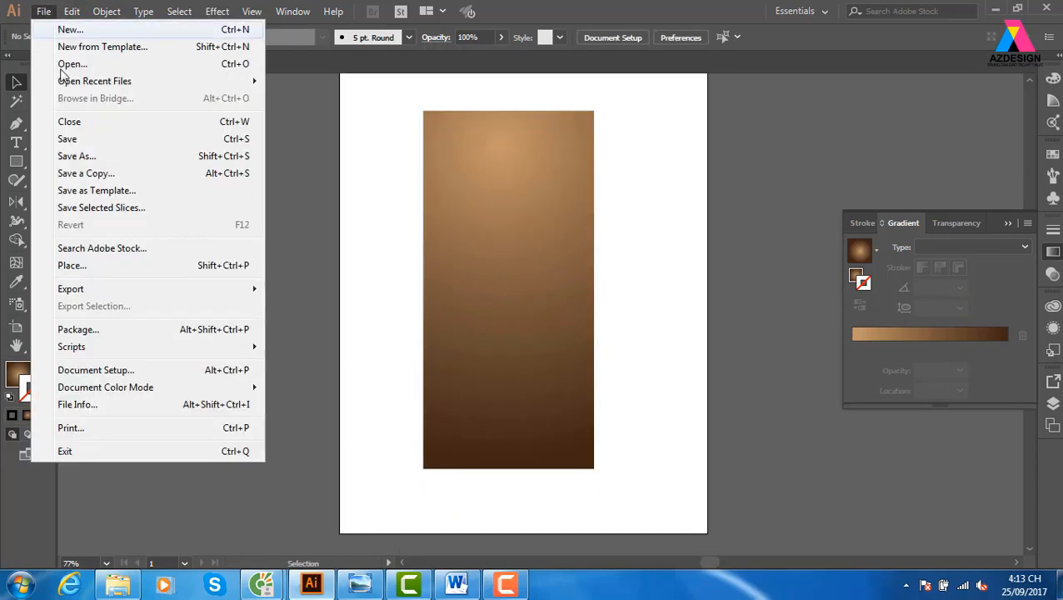
click(72, 265)
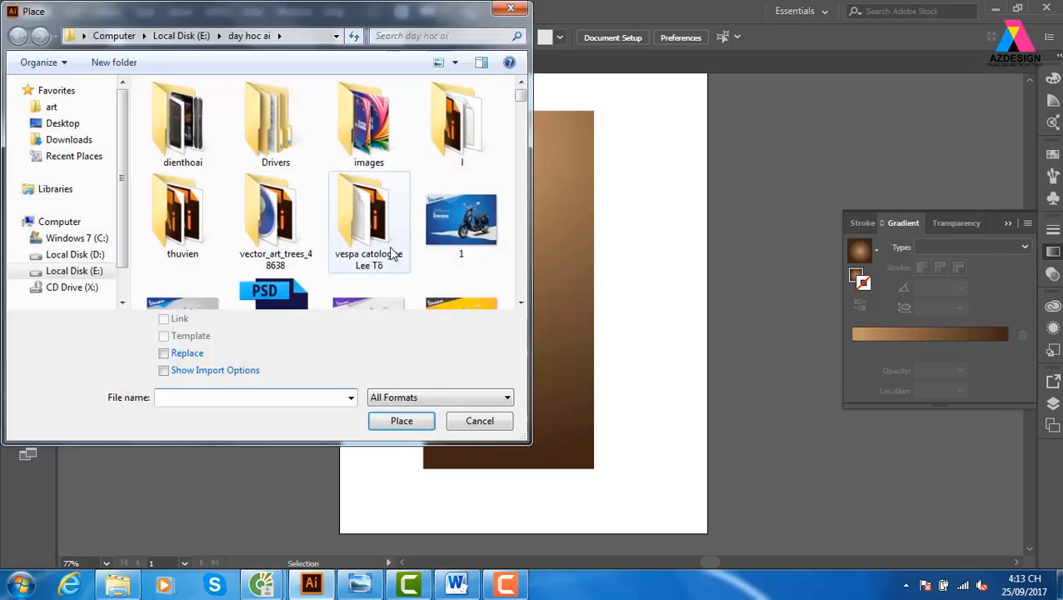
click(89, 271)
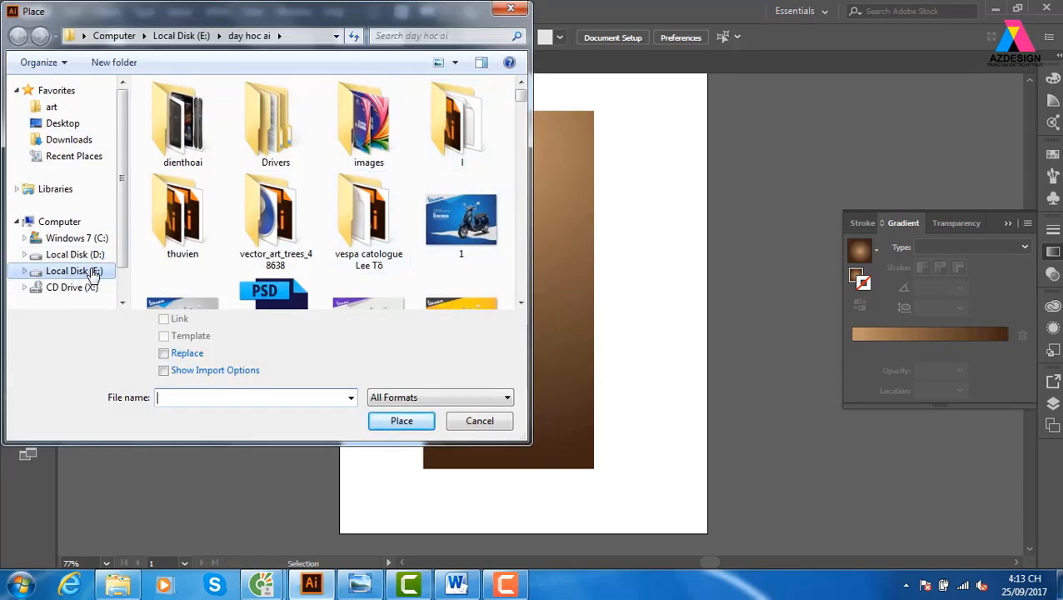
drag(520, 154, 520, 235)
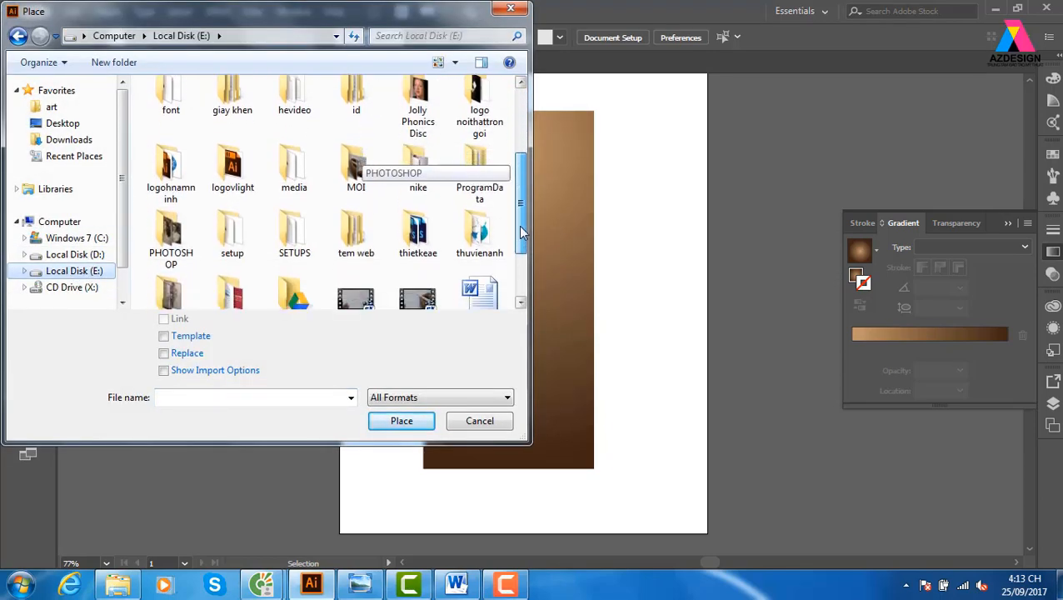
double_click(479, 235)
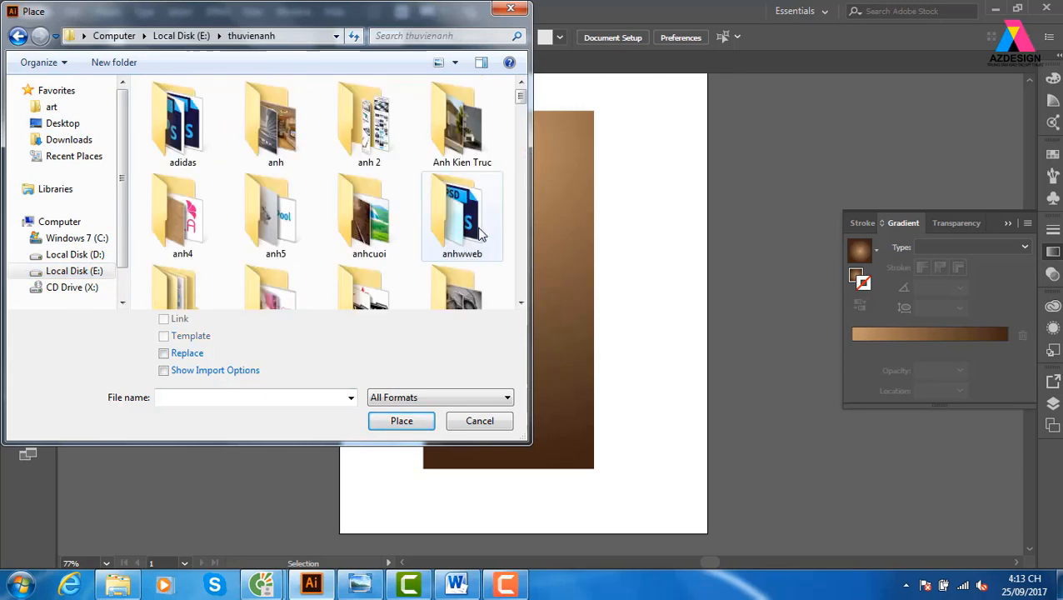
key(f)
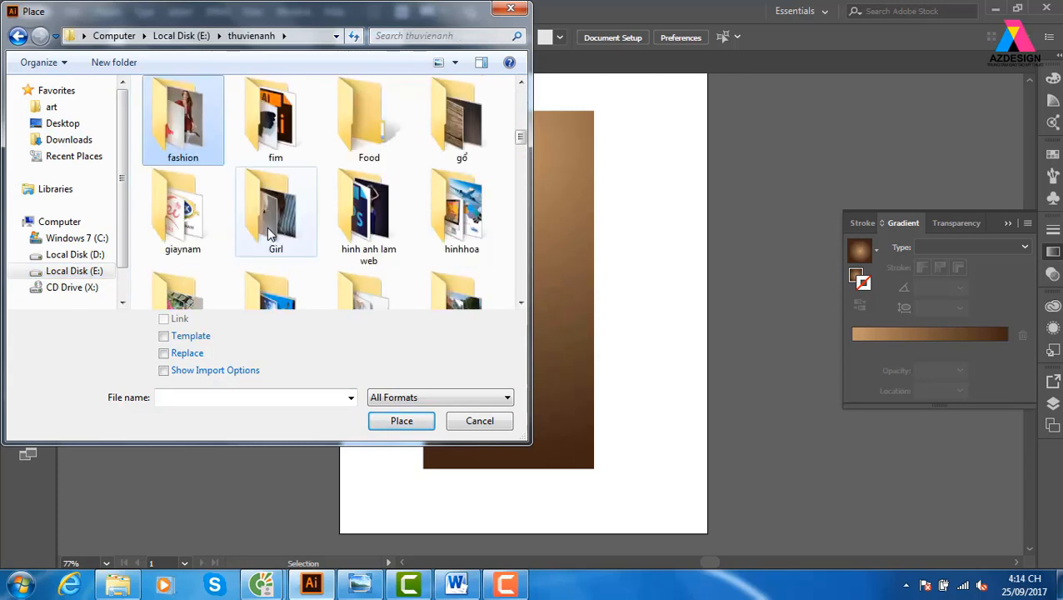
double_click(368, 125)
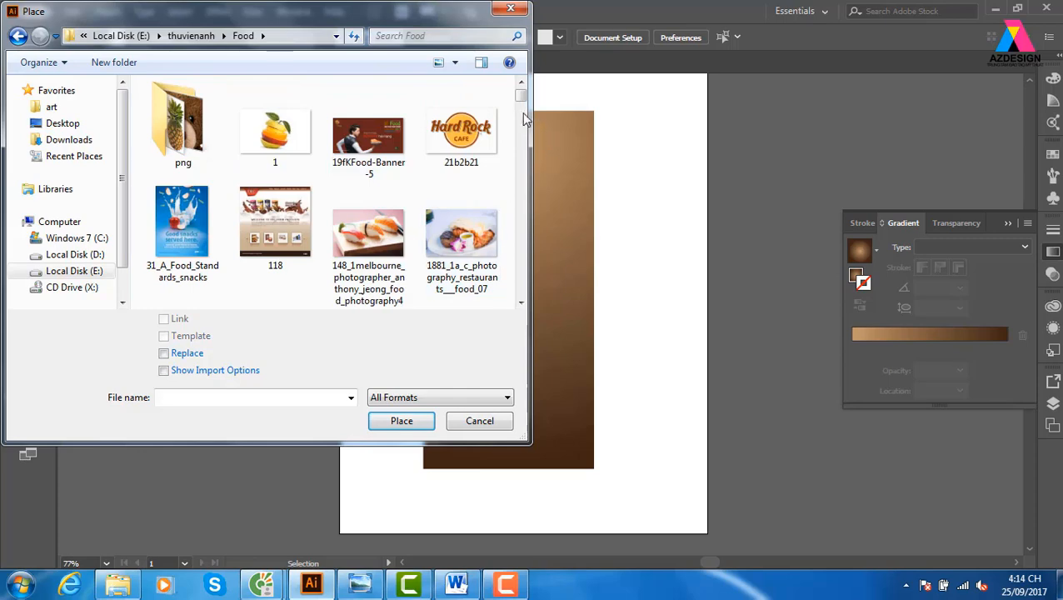
Step: Place the 21b2b21 Hard Rock Cafe logo on the upper part of the brown rectangle
click(477, 142)
click(419, 418)
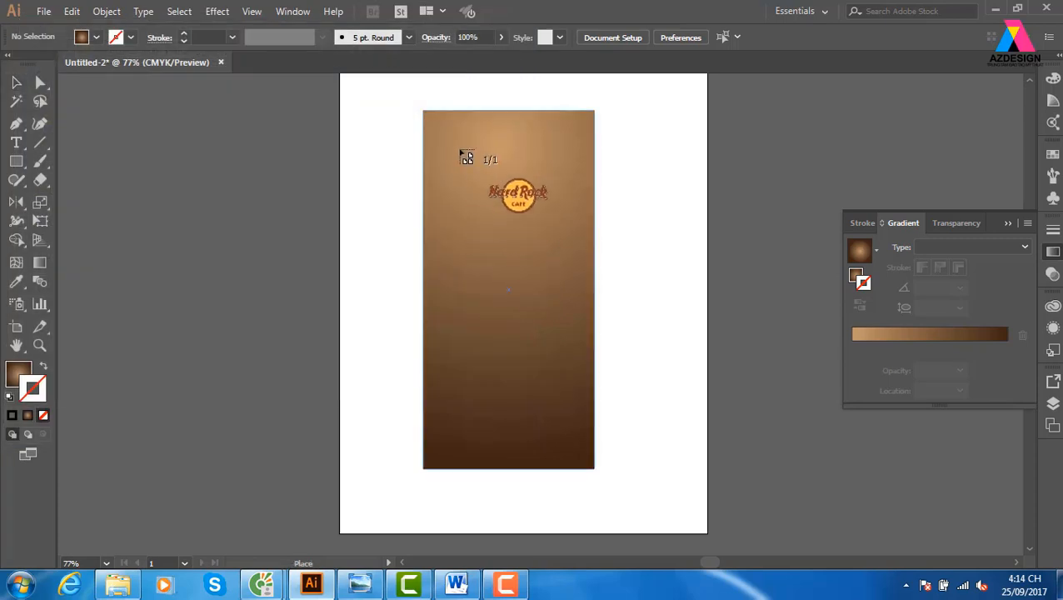
click(526, 196)
click(665, 170)
Step: Move the Hard Rock Cafe logo slightly higher on the rectangle and embed the linked image in the document
key(z)
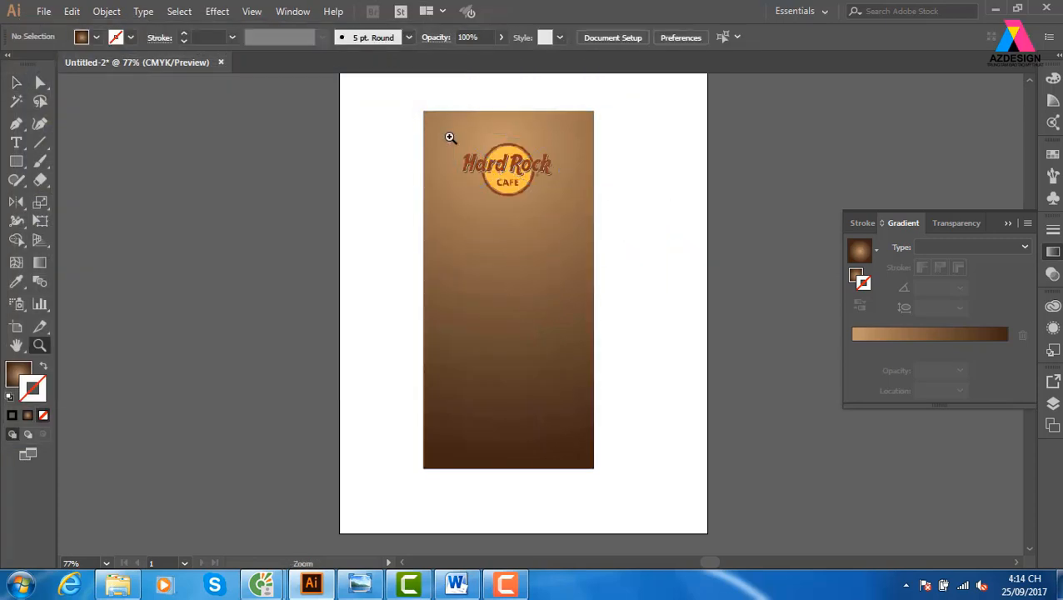
drag(669, 255, 671, 260)
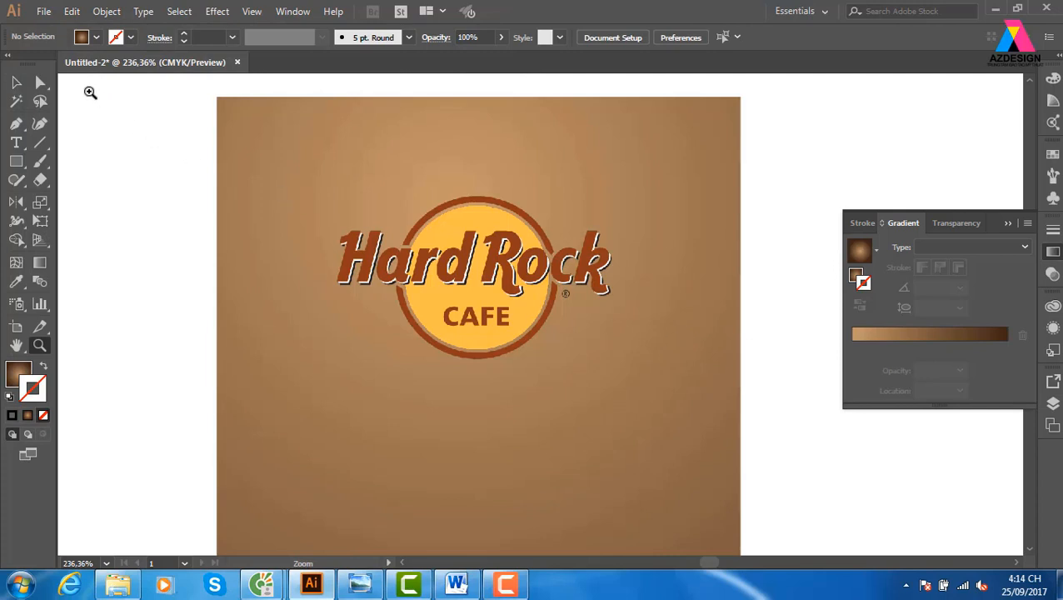
click(16, 82)
drag(460, 243, 456, 210)
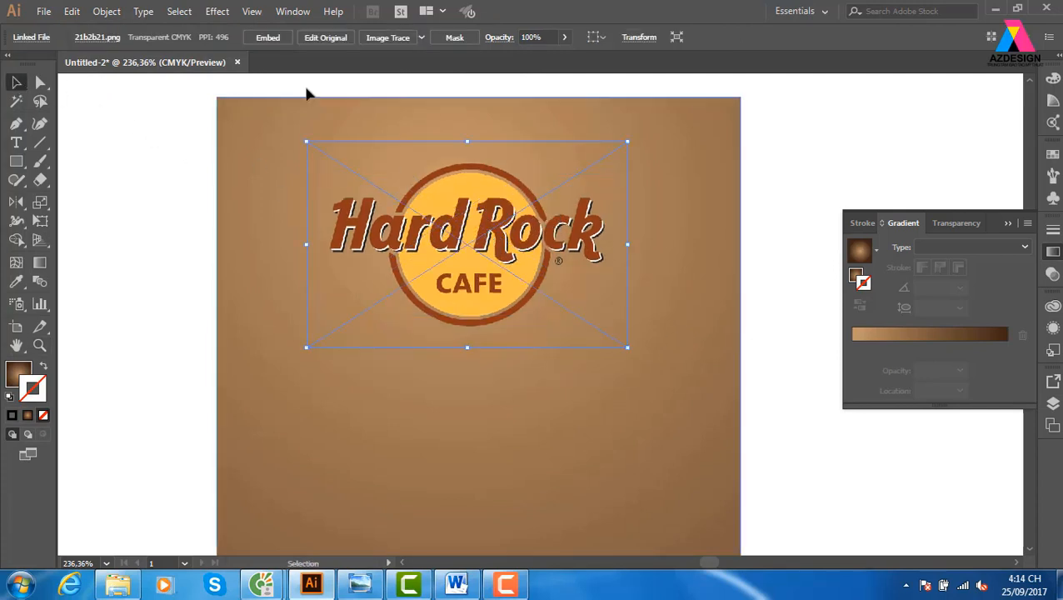
click(267, 38)
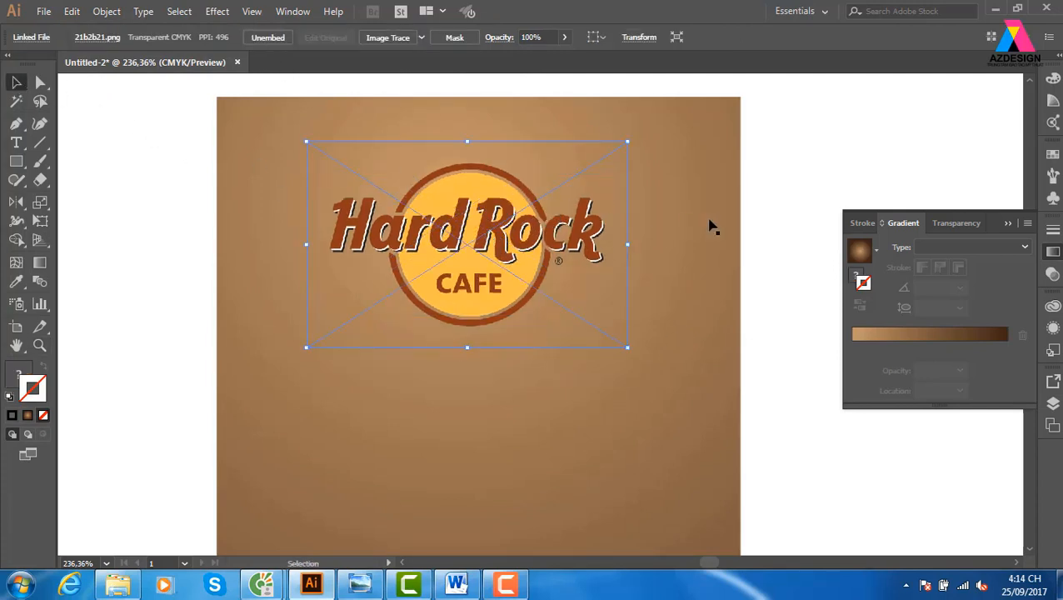
Step: Scale the logo down and reposition it near the top middle of the rectangle
click(786, 151)
click(599, 202)
drag(627, 141, 581, 171)
drag(503, 270, 512, 234)
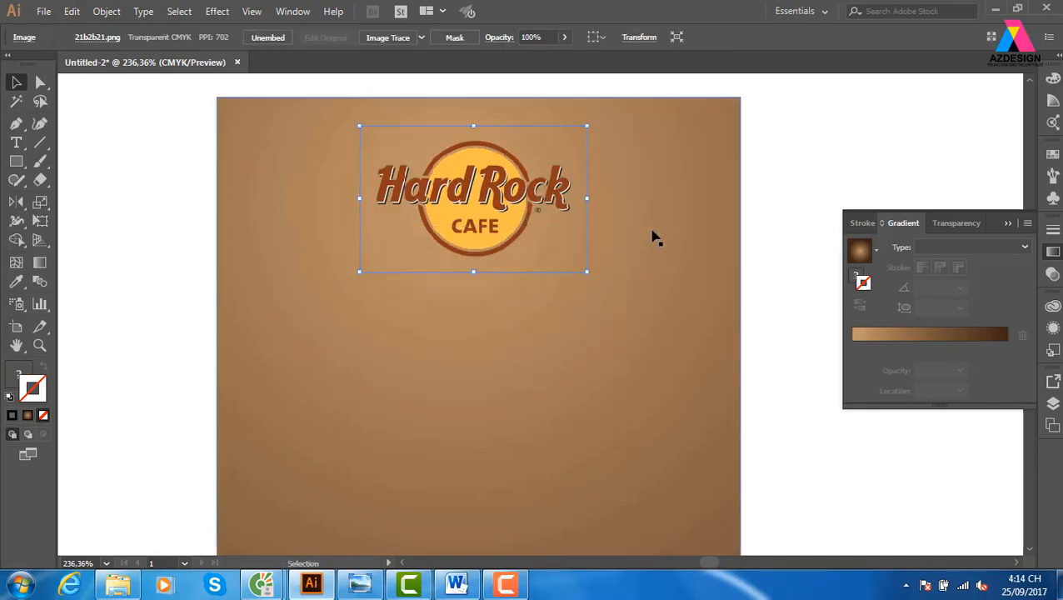
Step: Align the logo with the rectangle's horizontal centre and detach the document into a floating window
shift+click(664, 208)
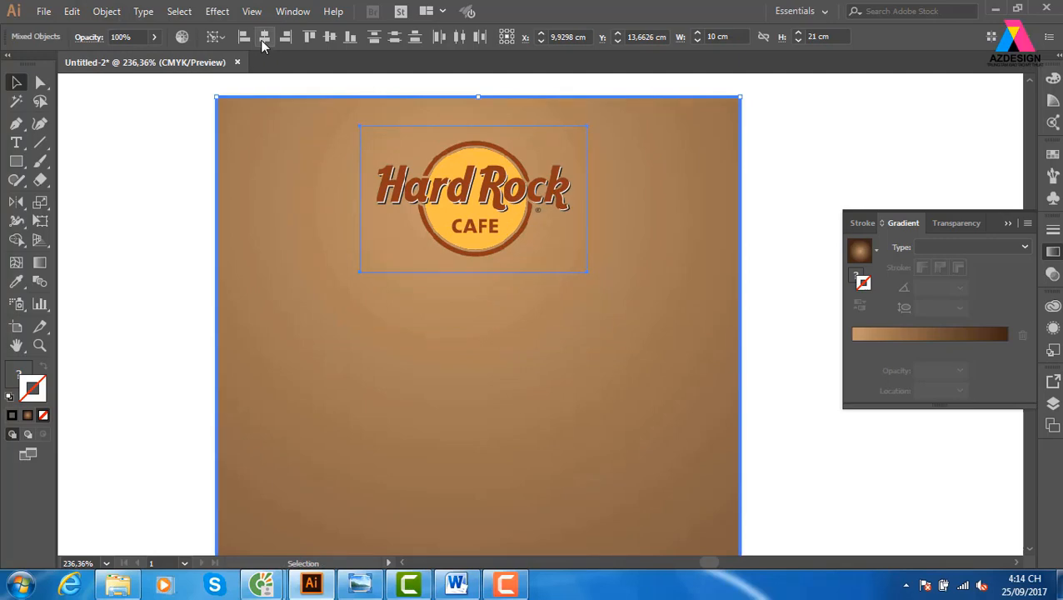
drag(226, 60, 310, 50)
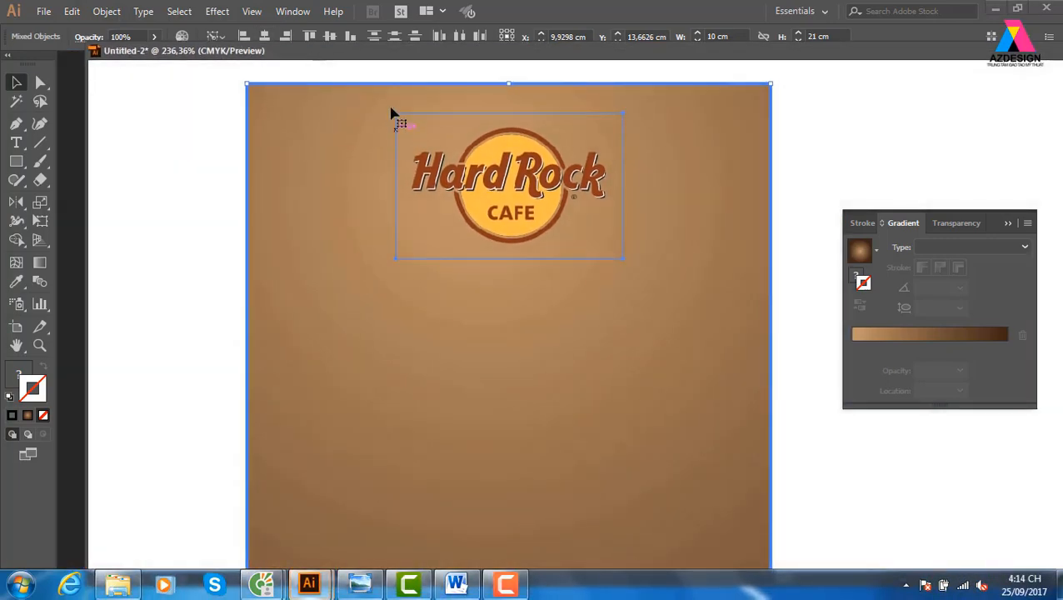
click(798, 167)
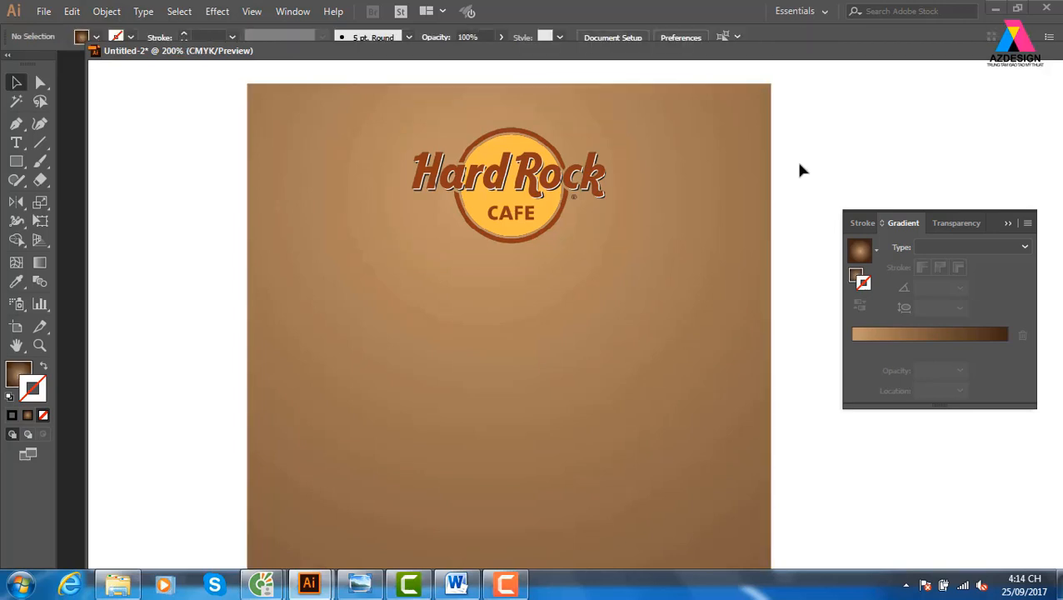
Step: Draw a circle about 13.7 cm in diameter over the upper part of the rectangle, covering the logo
key(ctrl+minus)
key(ctrl+minus)
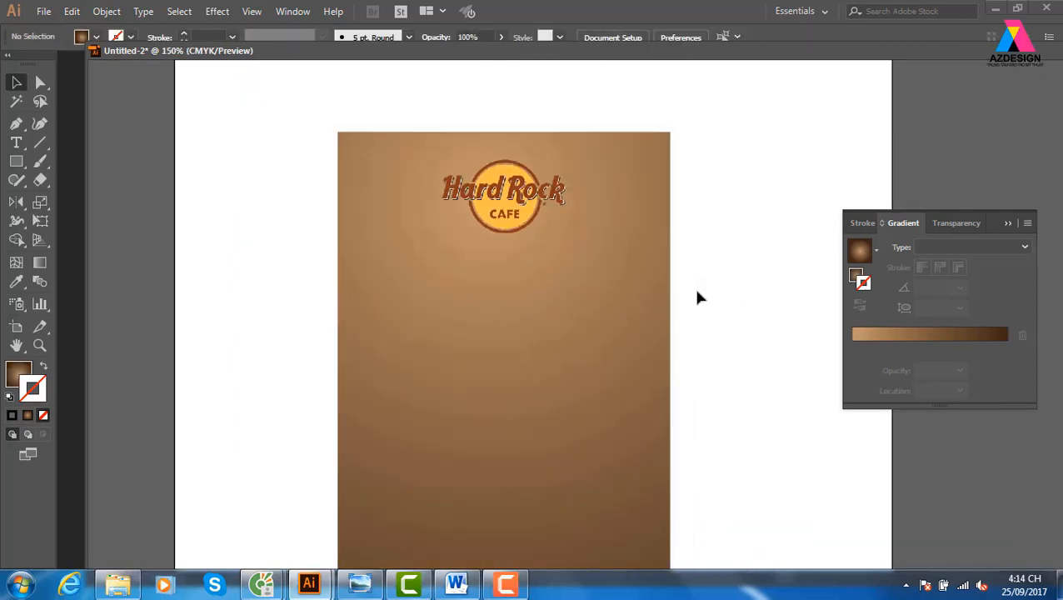
click(574, 332)
key(ctrl+minus)
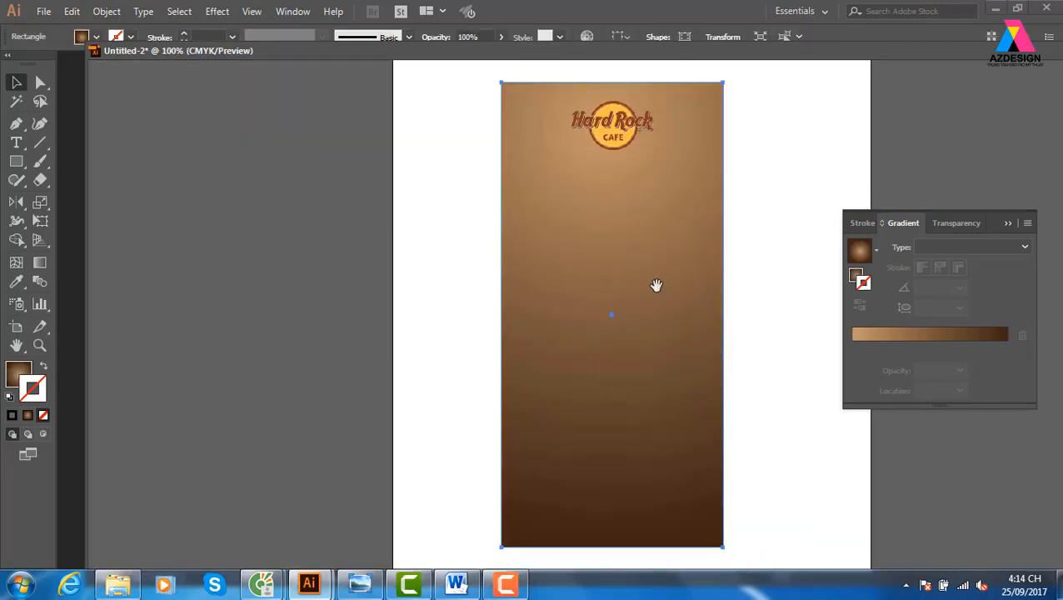
scroll(655, 288, right, 3)
click(618, 273)
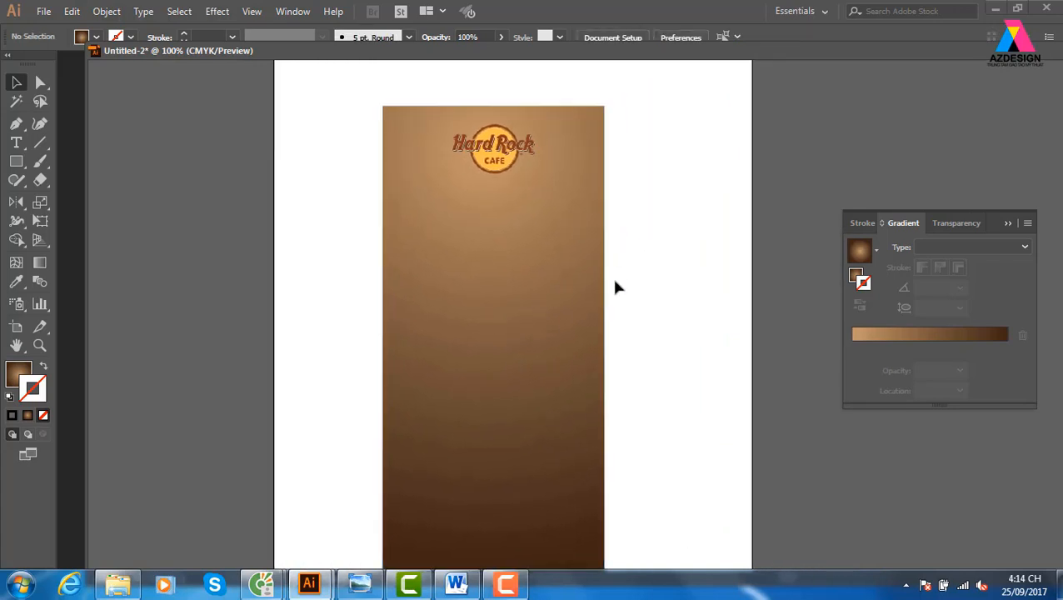
scroll(600, 283, down, 1)
click(503, 322)
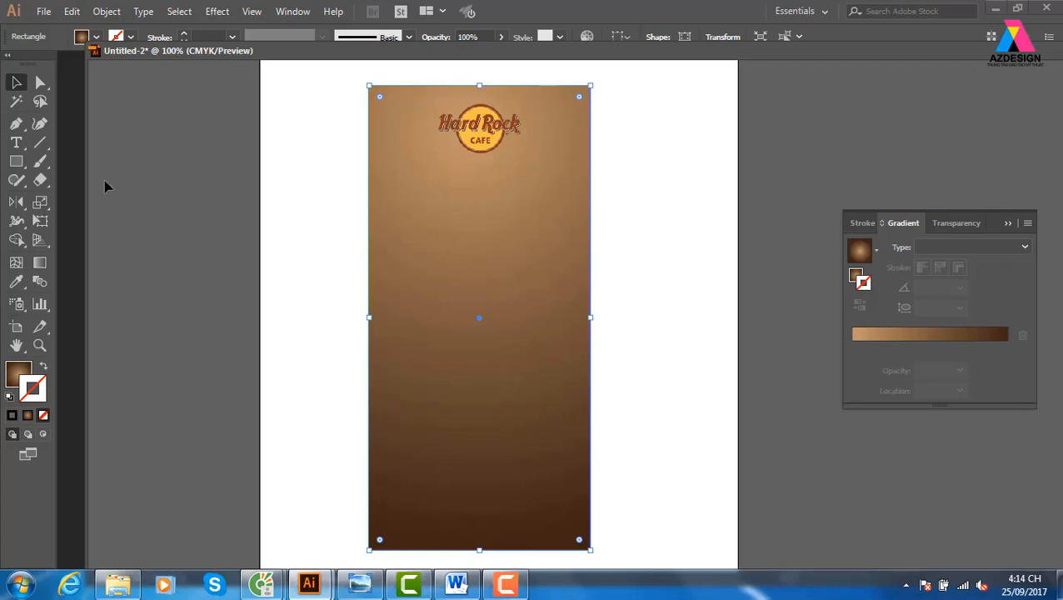
click(16, 161)
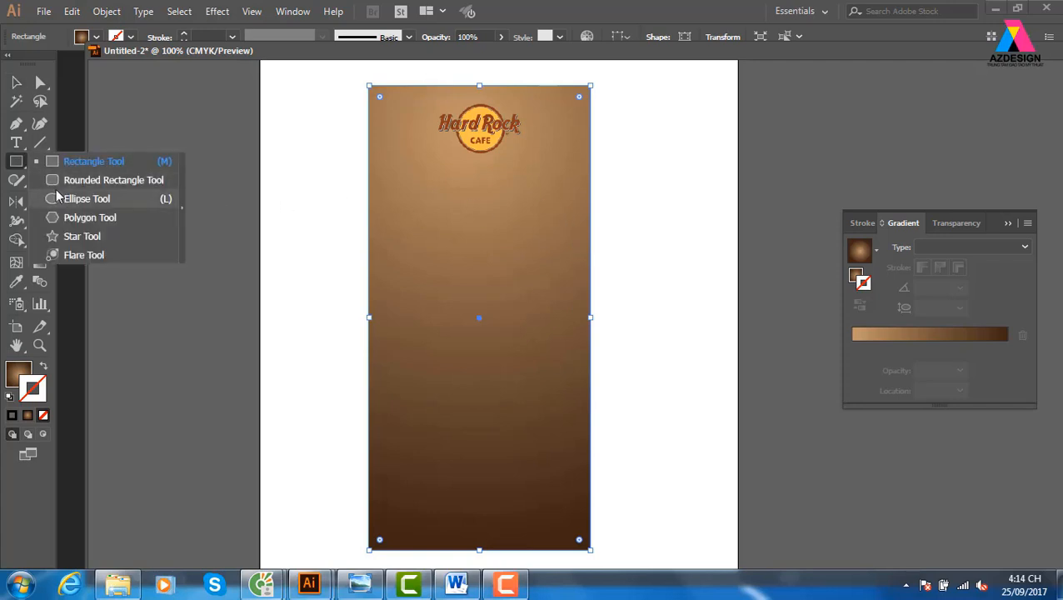
click(60, 198)
scroll(431, 266, up, 2)
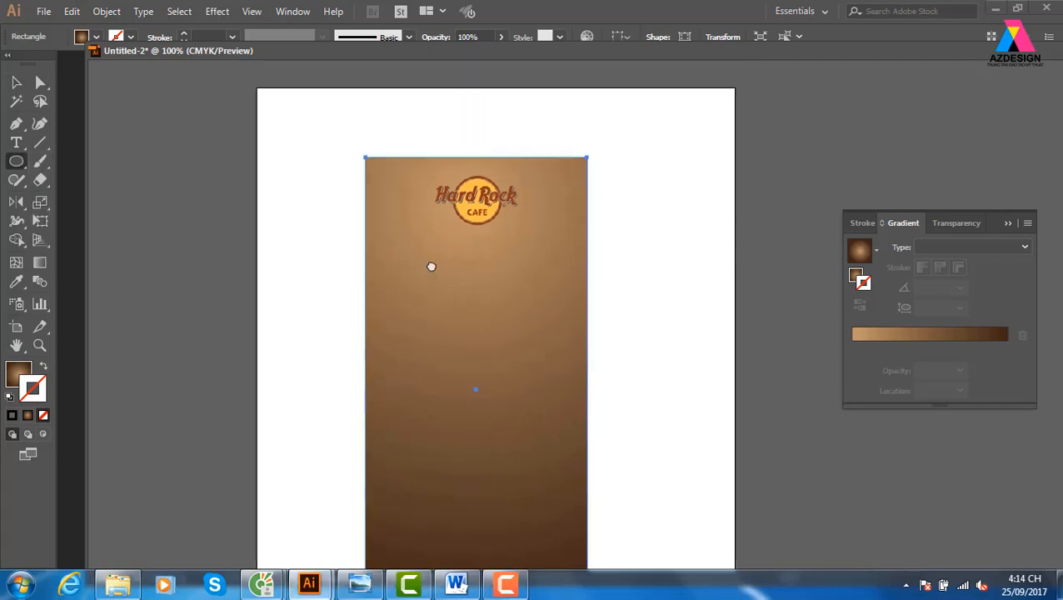
drag(332, 95, 592, 356)
click(16, 82)
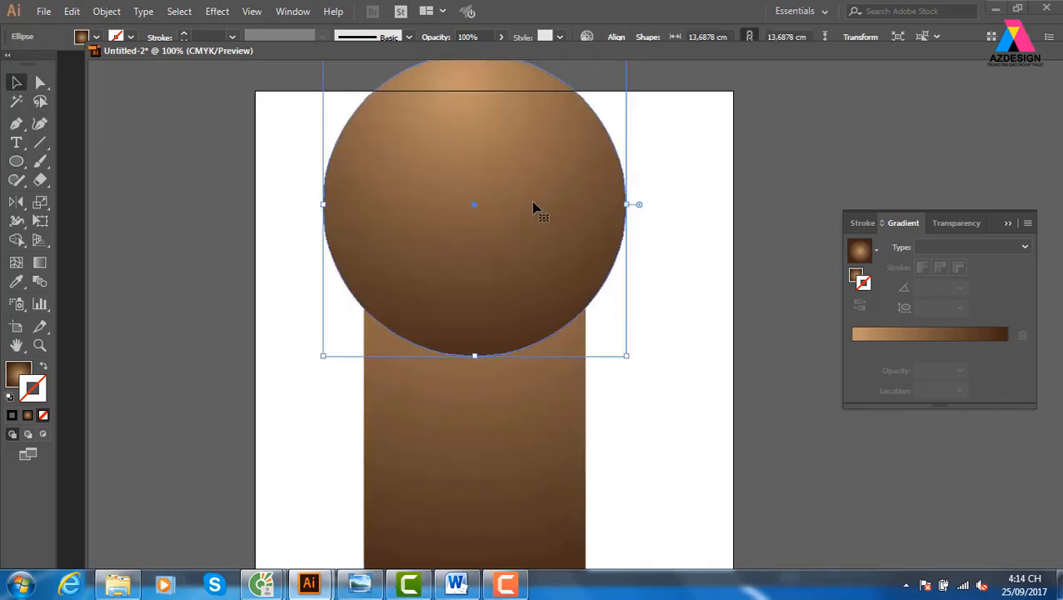
Step: Apply a Roughen effect to the circle with 8% relative size, detail of 1/in and smooth points
click(209, 12)
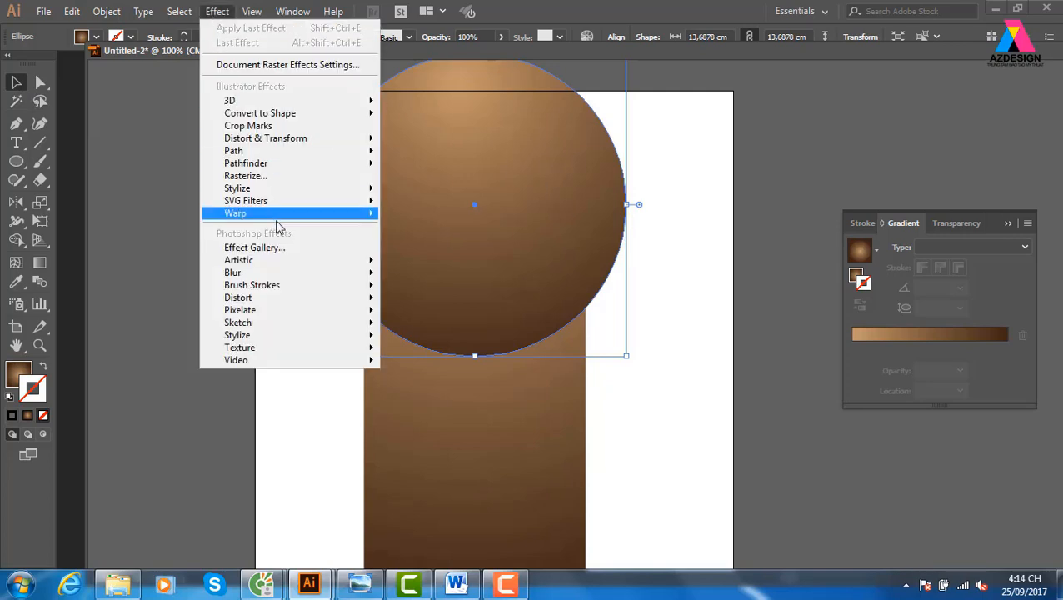
mouse_move(295, 140)
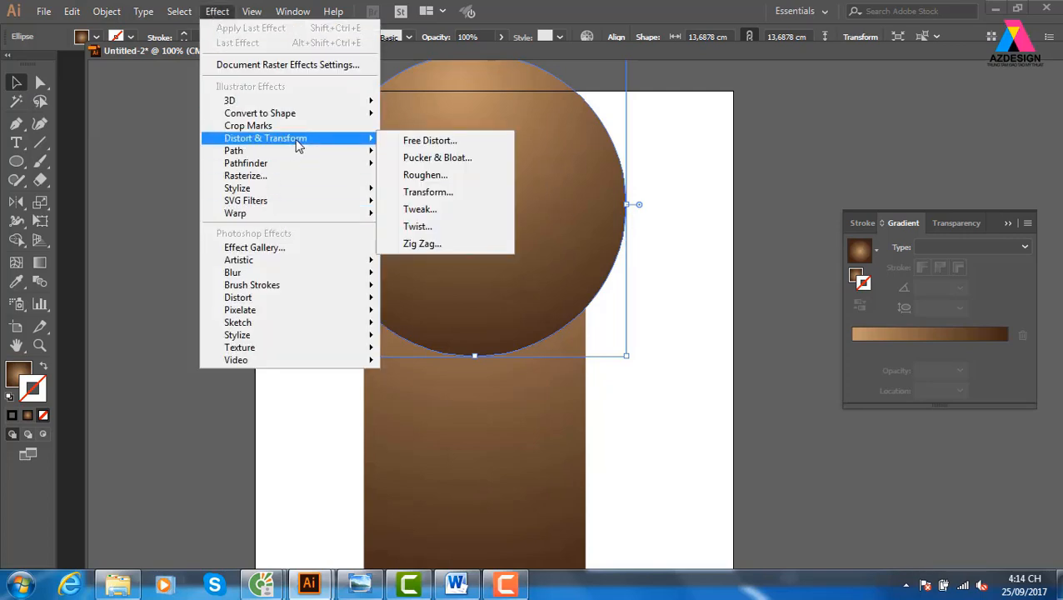
click(446, 175)
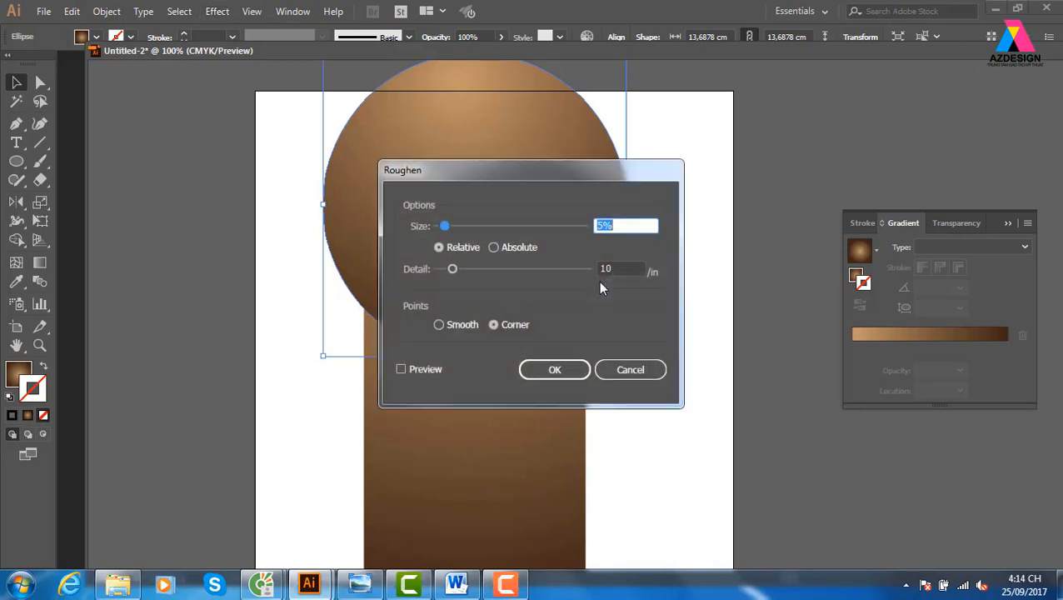
click(401, 369)
drag(565, 176, 823, 154)
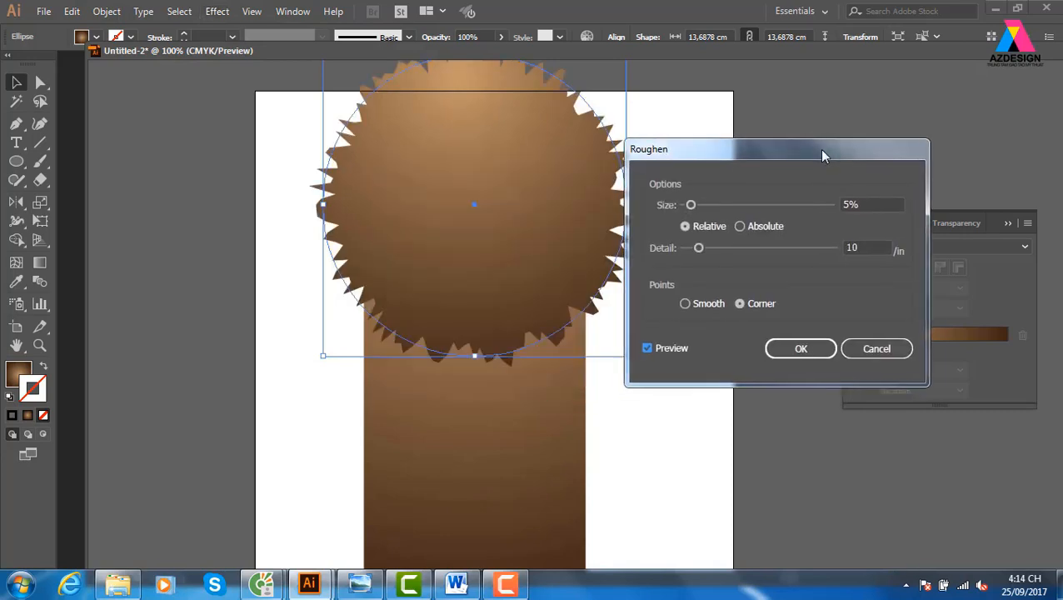
drag(702, 204, 699, 205)
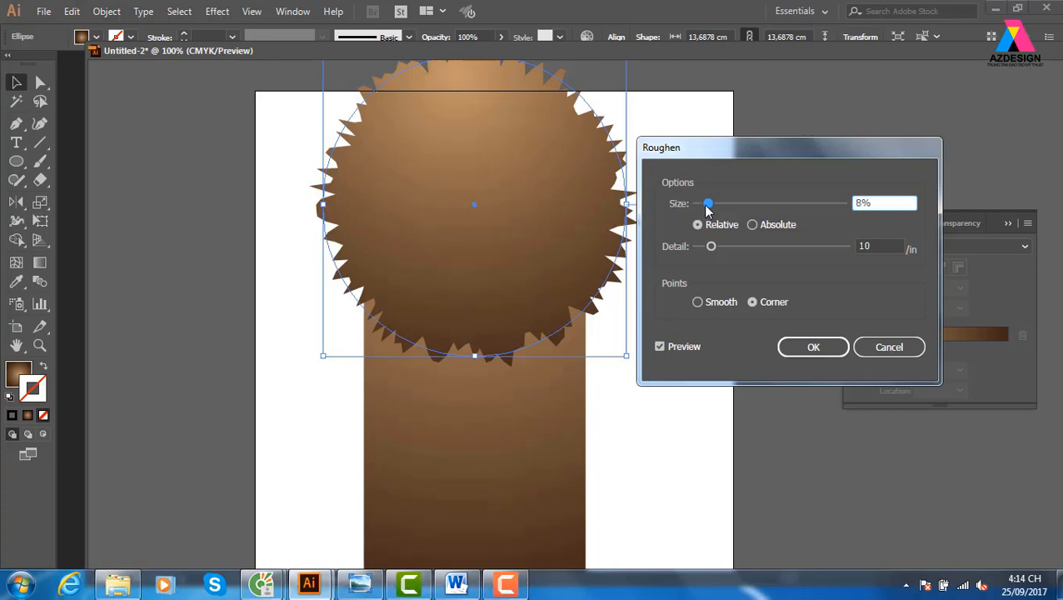
drag(714, 247, 702, 248)
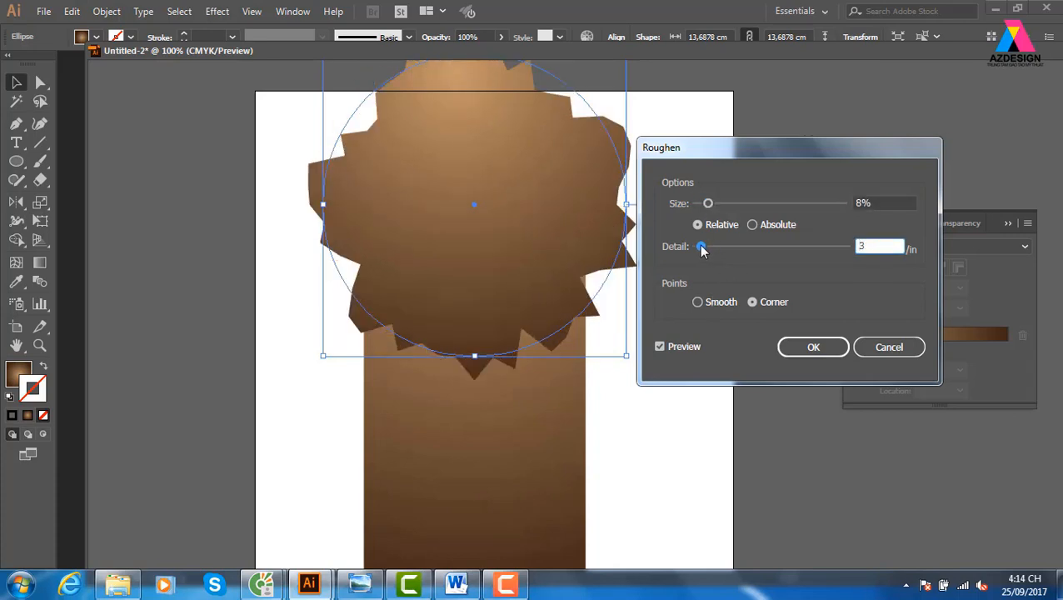
click(699, 303)
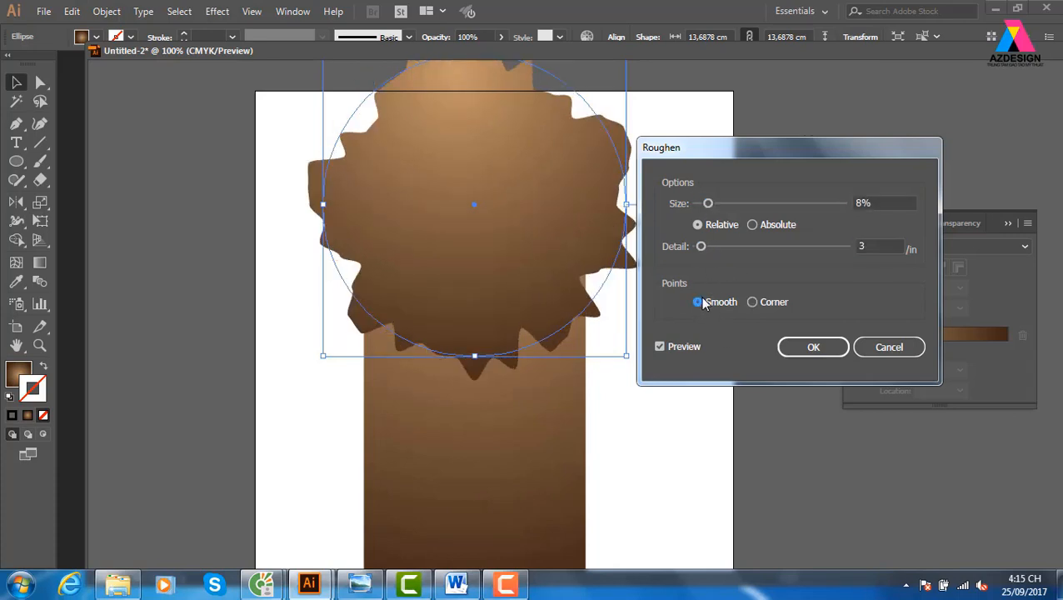
drag(700, 249, 698, 248)
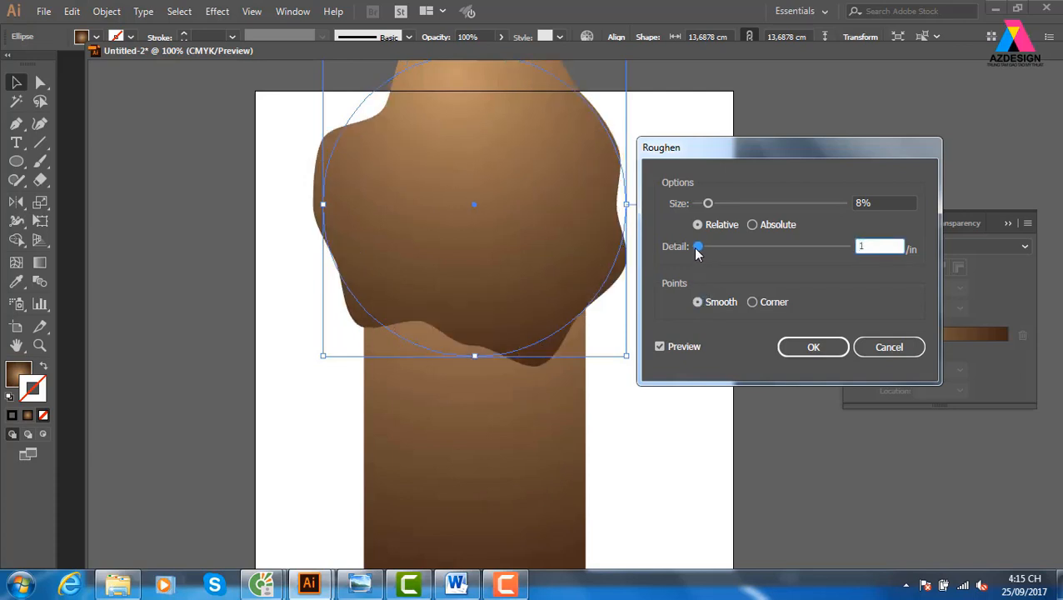
click(823, 342)
click(679, 255)
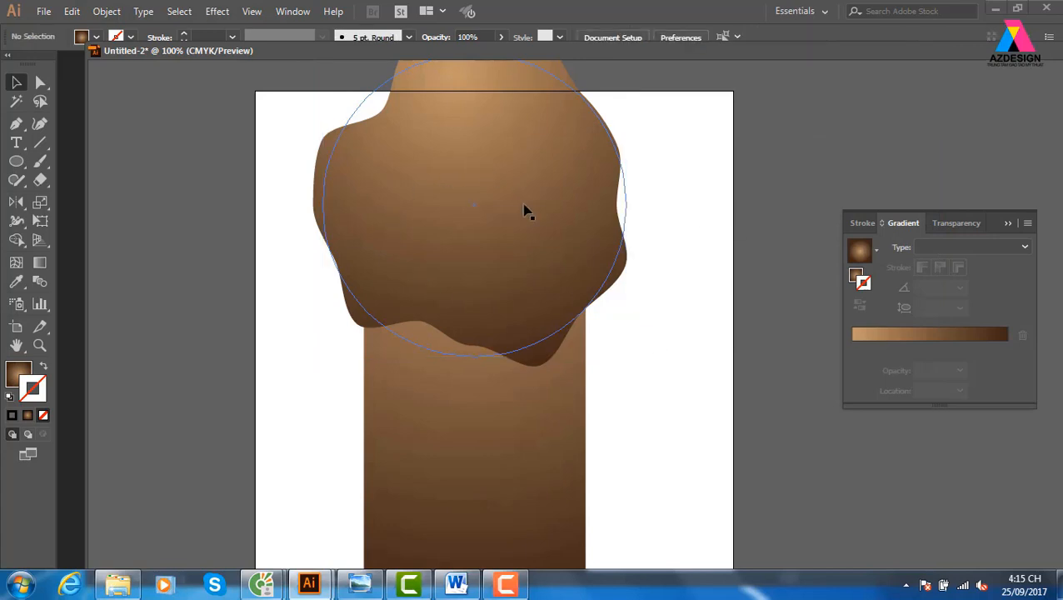
click(550, 275)
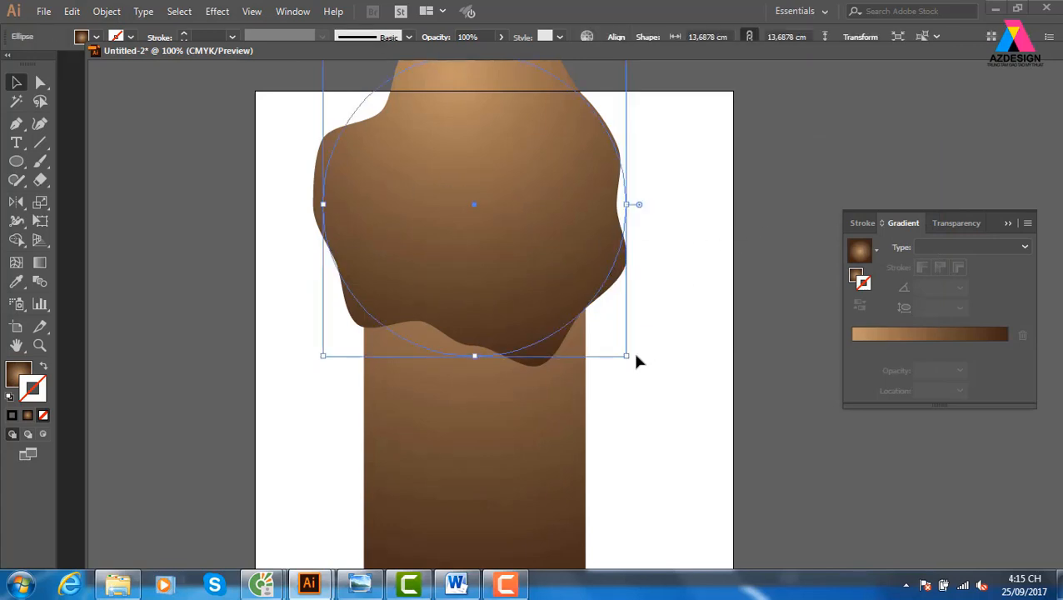
drag(632, 356, 629, 374)
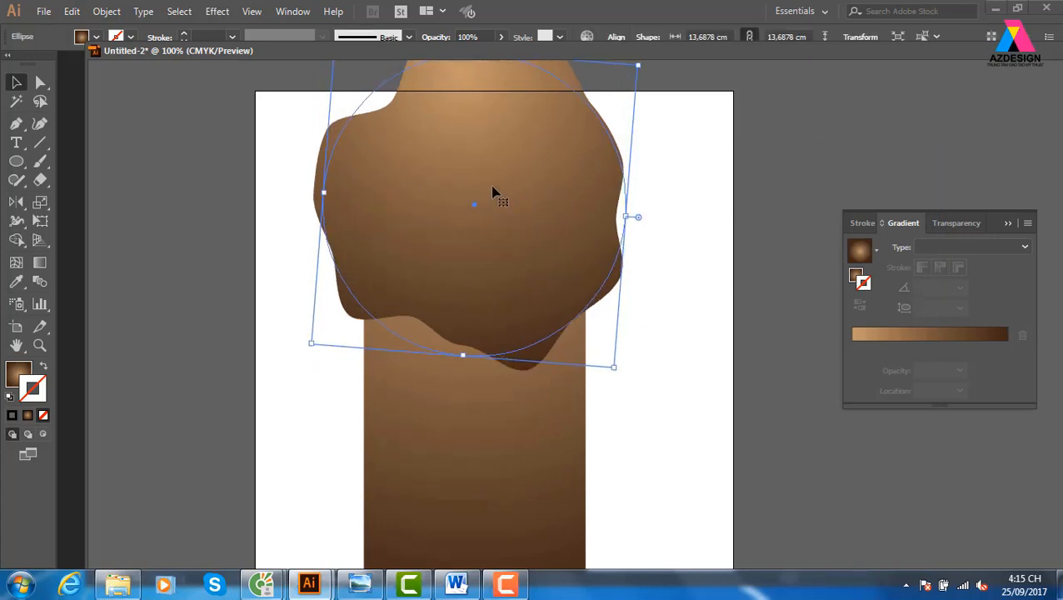
key(ctrl+z)
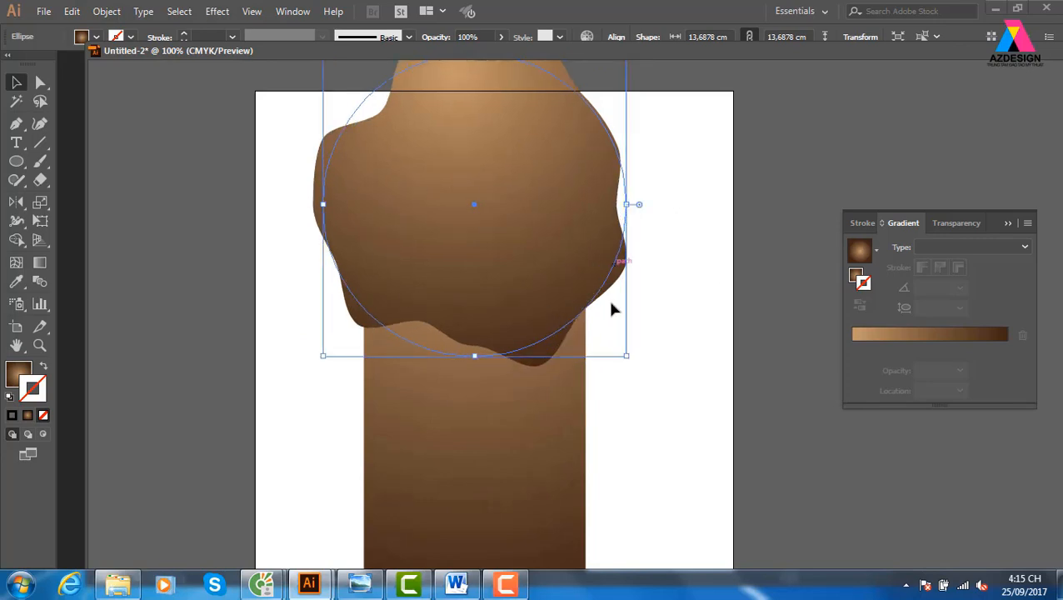
Step: Flatten the roughened circle's transparency at the Medium Resolution preset, with alpha transparency preserved
click(103, 11)
click(208, 249)
click(454, 339)
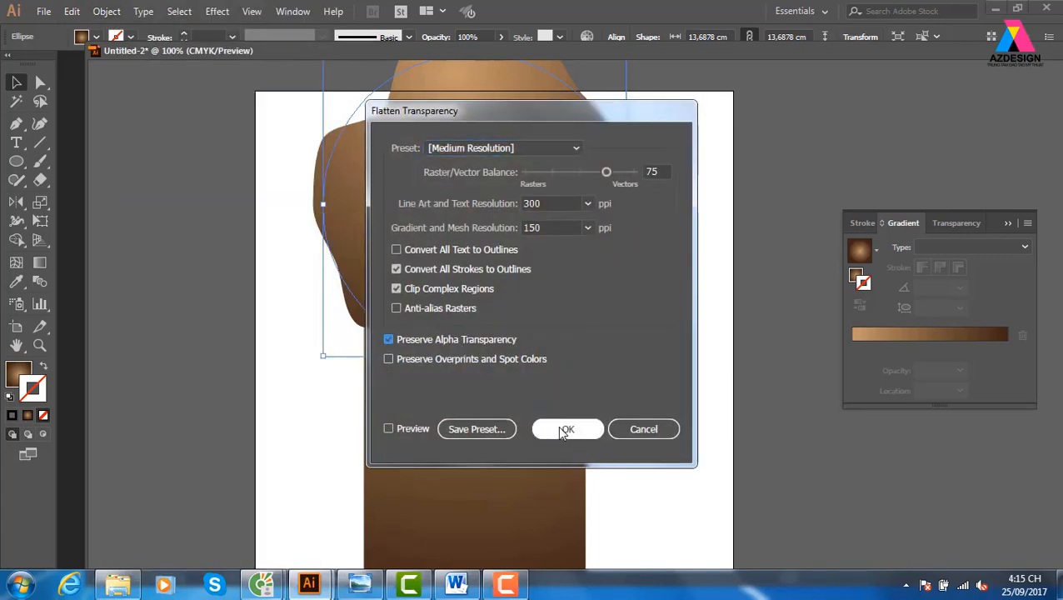
click(568, 429)
Step: Remove the parts of the wavy shape that extend beyond the rectangle using the Shape Builder
drag(694, 210, 492, 450)
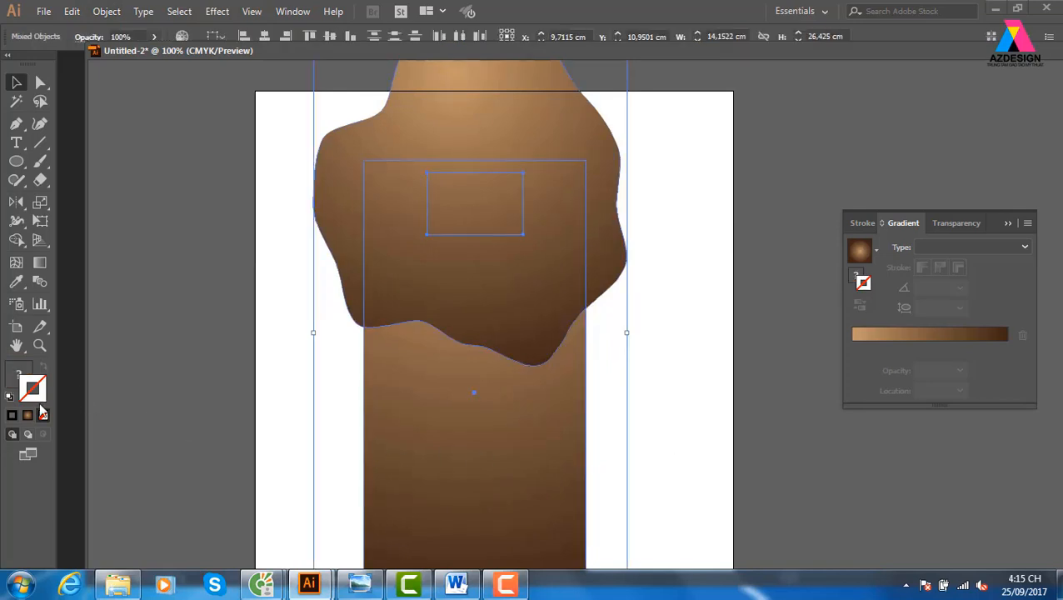
click(15, 239)
mouse_move(173, 280)
mouse_down()
mouse_move(249, 249)
mouse_move(320, 178)
mouse_move(294, 234)
mouse_up()
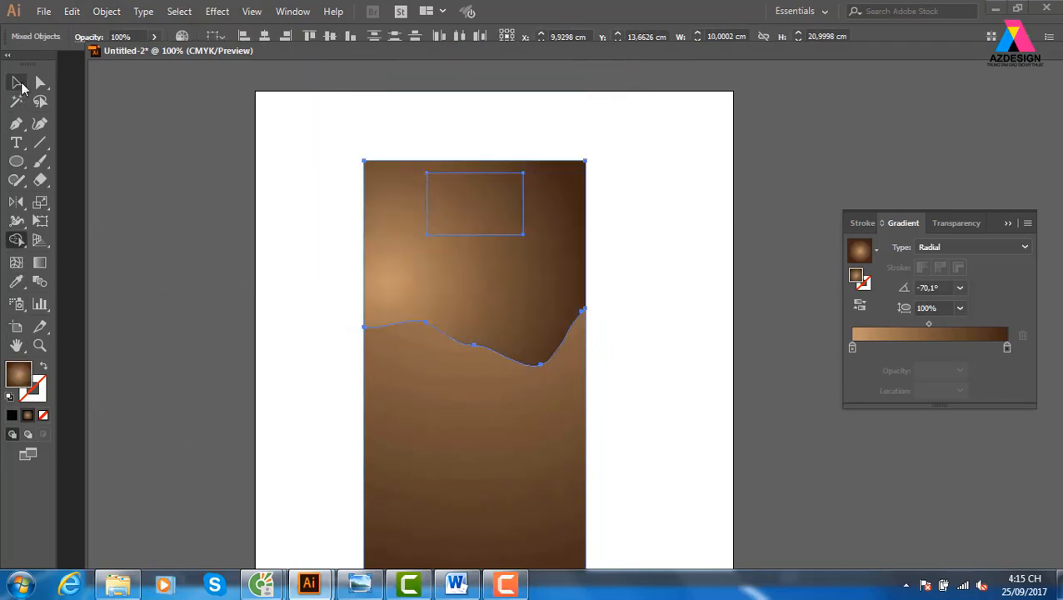
click(16, 83)
click(676, 188)
Step: Reset the Essentials workspace and fill the upper wavy shape with the light beige swatch
click(554, 303)
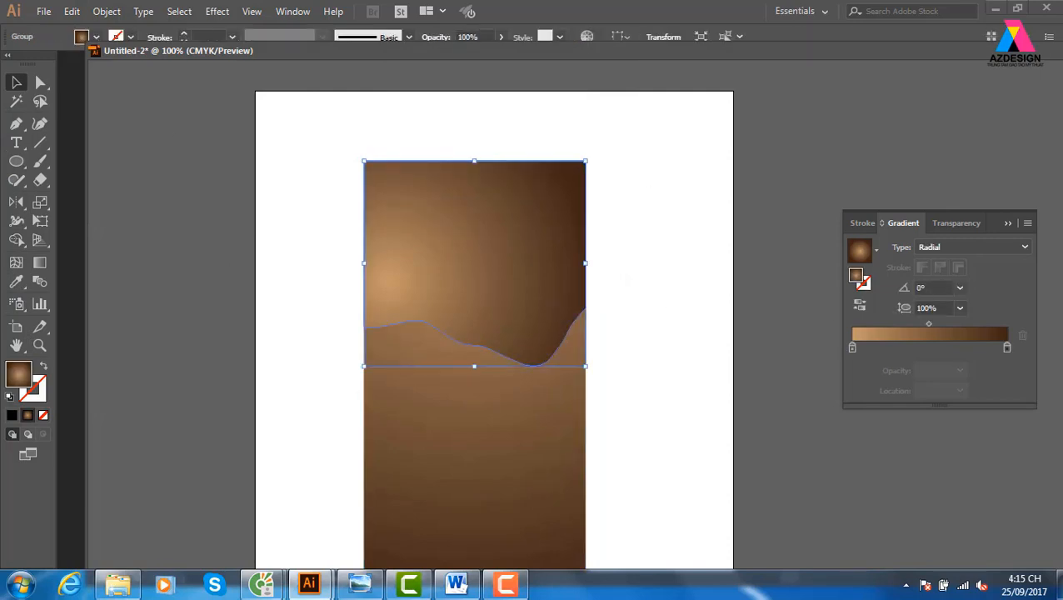
click(825, 13)
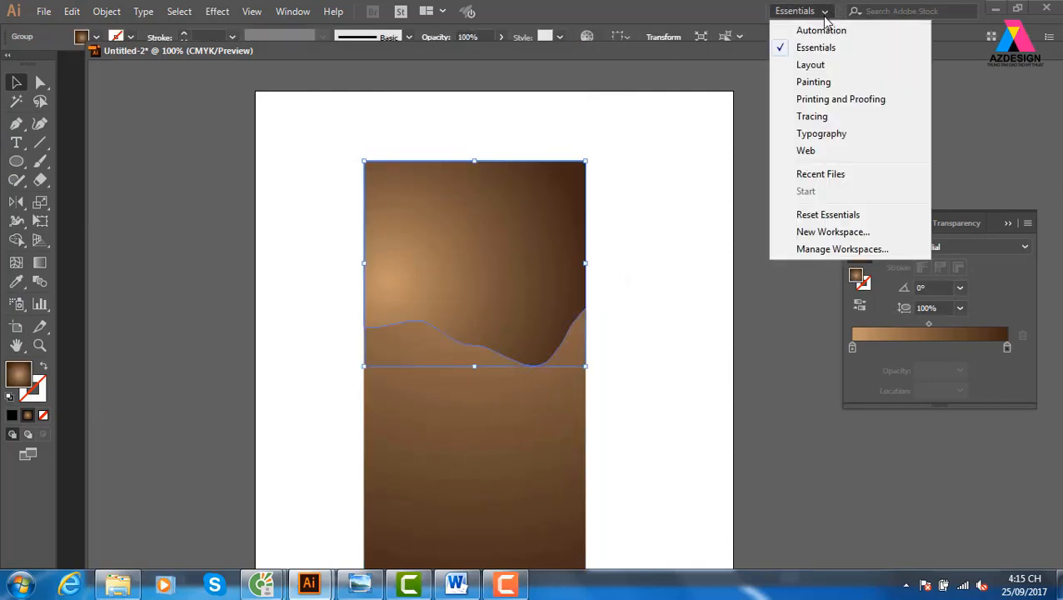
click(821, 215)
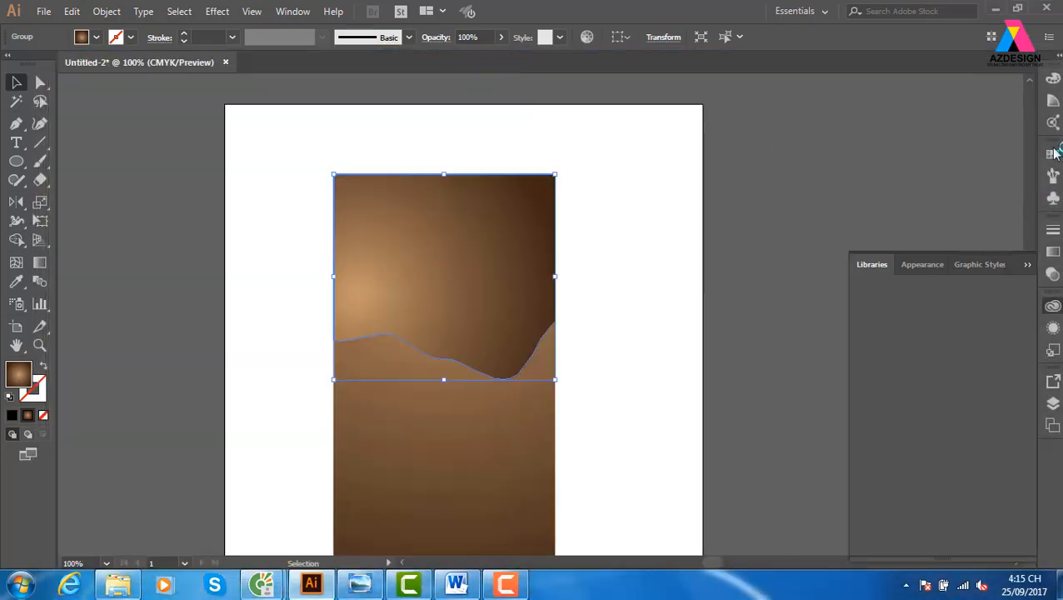
click(1054, 153)
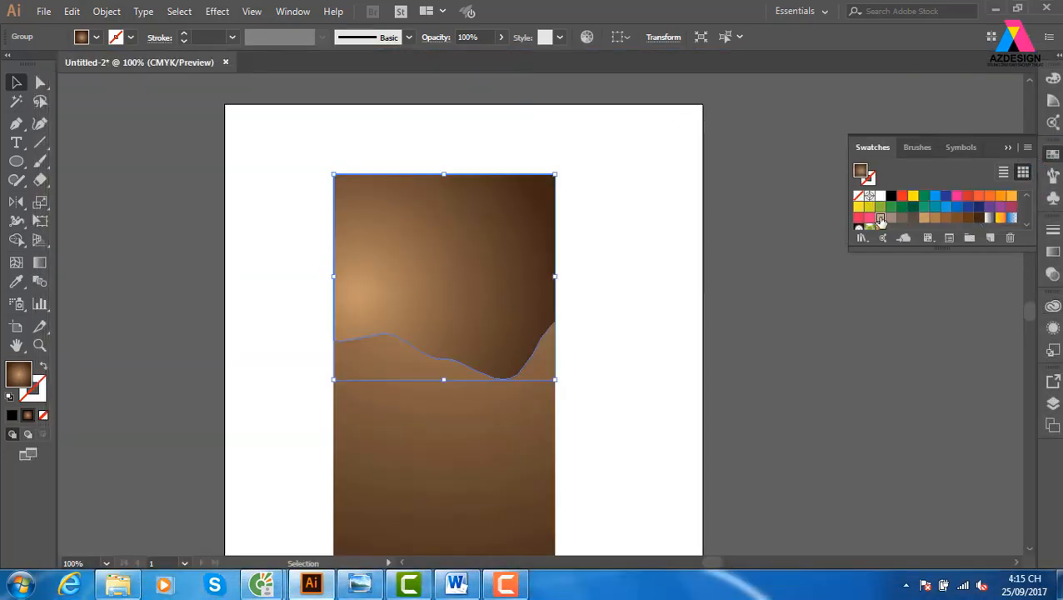
click(881, 217)
click(590, 333)
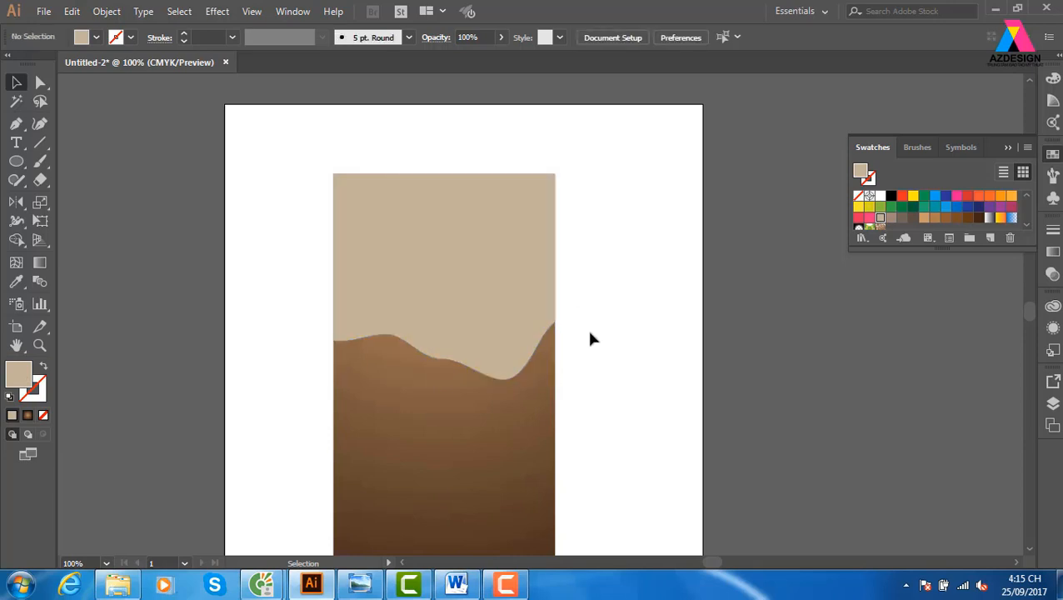
Step: Send the beige wavy shape and the brown rectangle behind the Hard Rock Cafe logo
drag(582, 314, 548, 355)
key(ctrl+v)
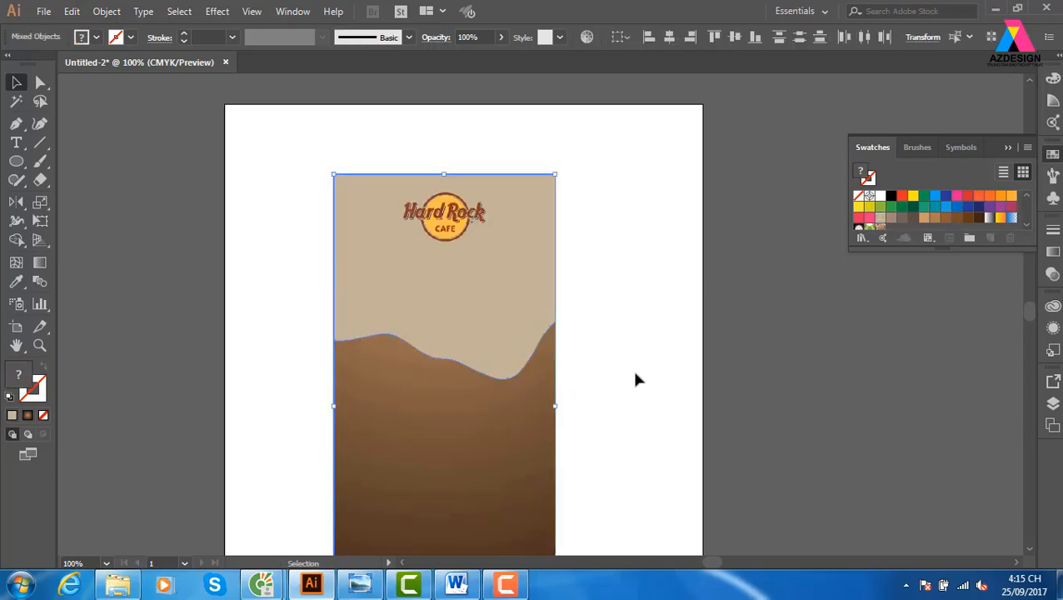
click(674, 344)
click(475, 349)
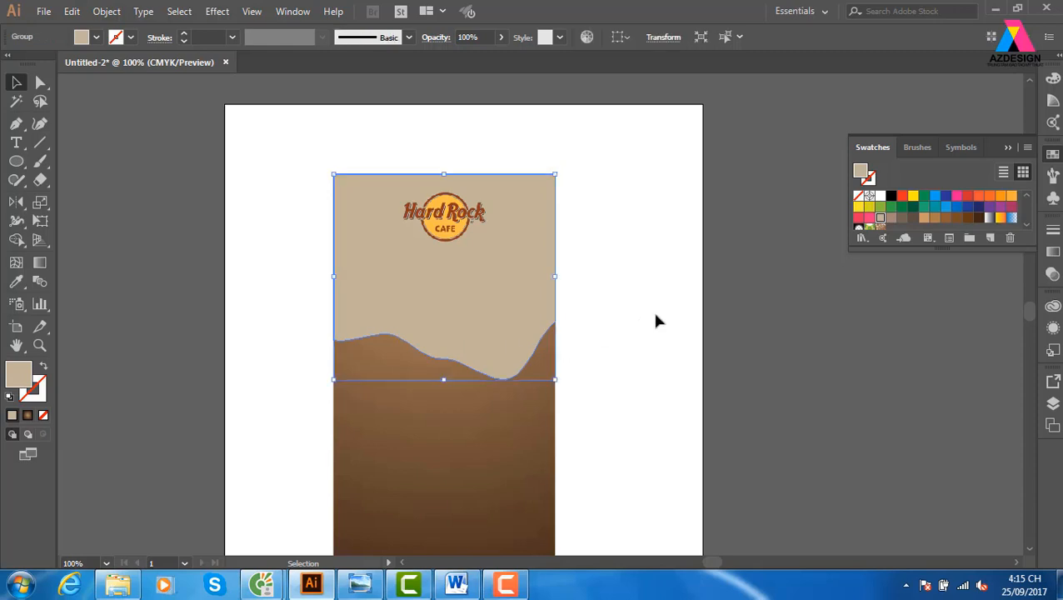
click(671, 300)
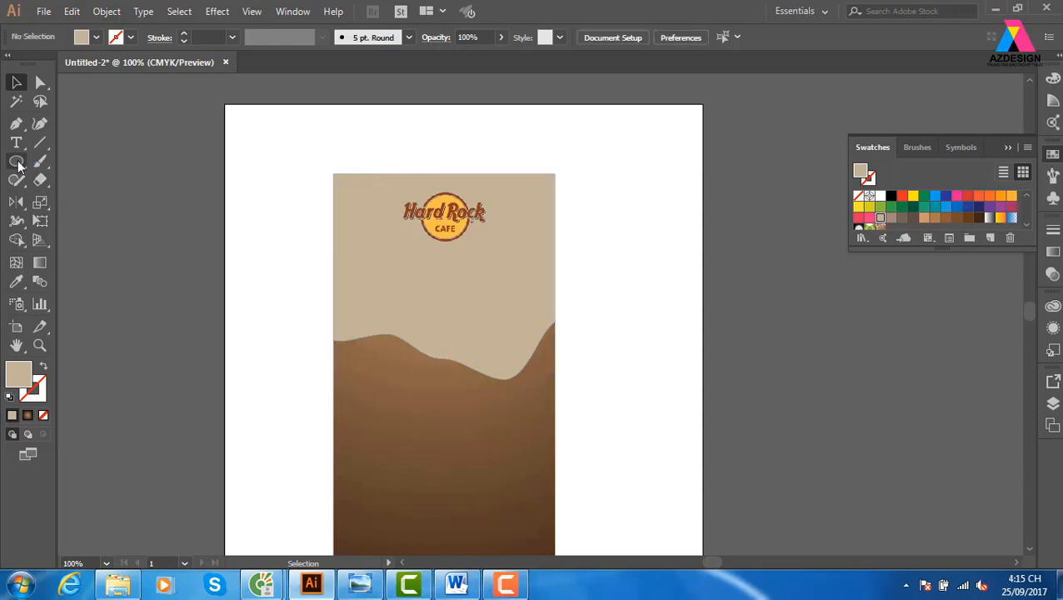
drag(321, 193, 605, 377)
key(v)
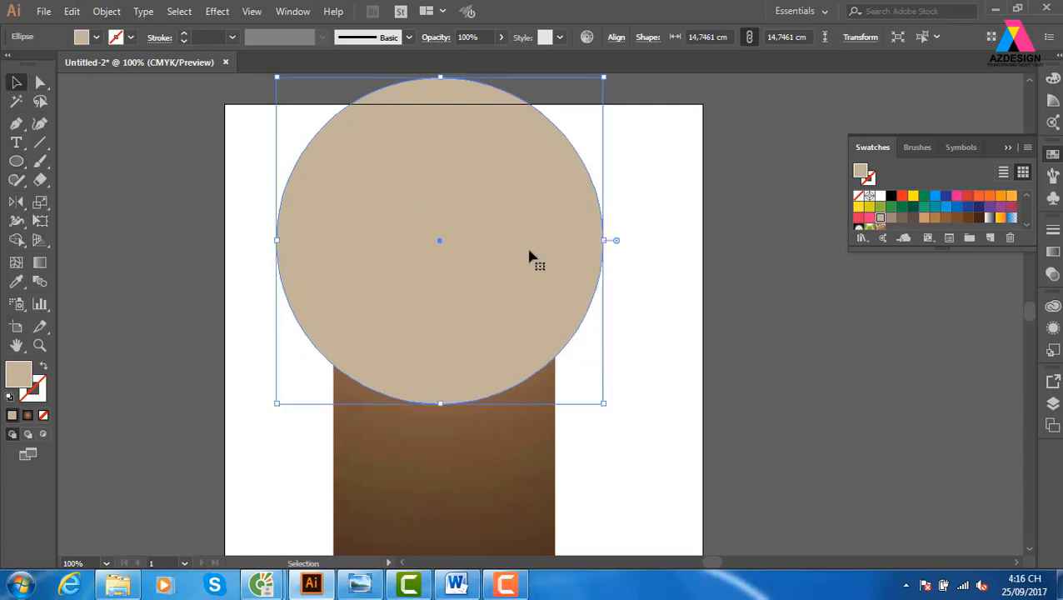
key(Delete)
Step: Duplicate the beige wavy shape in place and stretch the copy's lower edge slightly downward
click(522, 329)
key(ctrl)
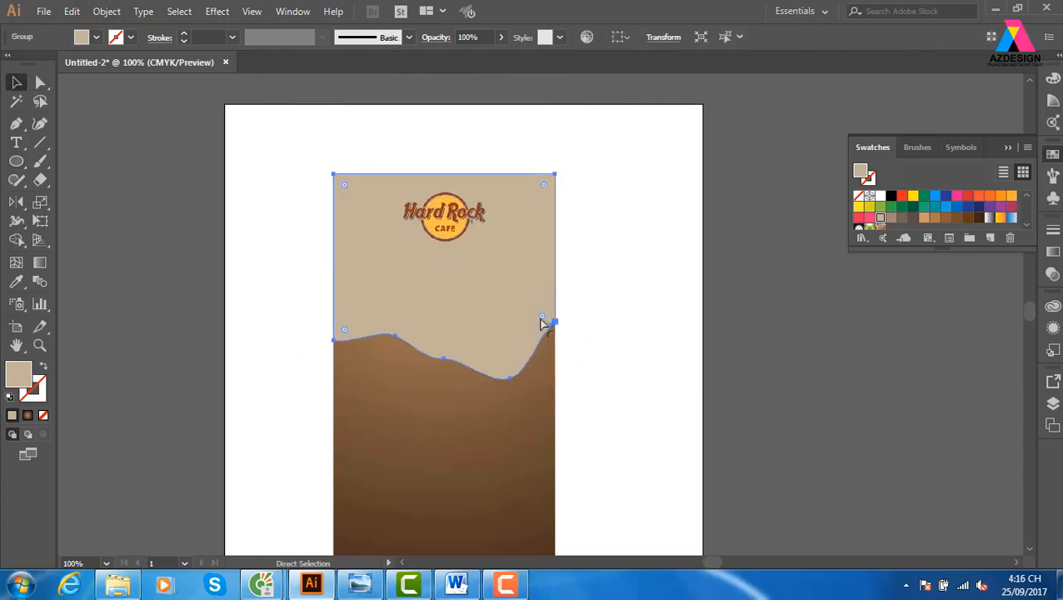
drag(442, 379, 444, 407)
Step: Set the opacity of the stretched beige wave copy to 50%
click(487, 37)
text(5)
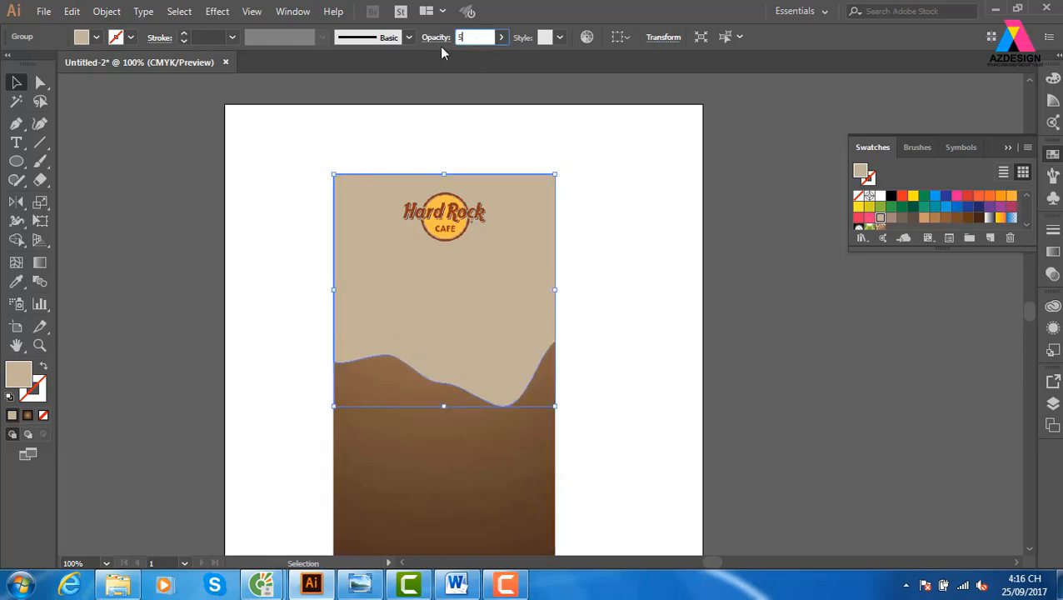
text(0)
key(Return)
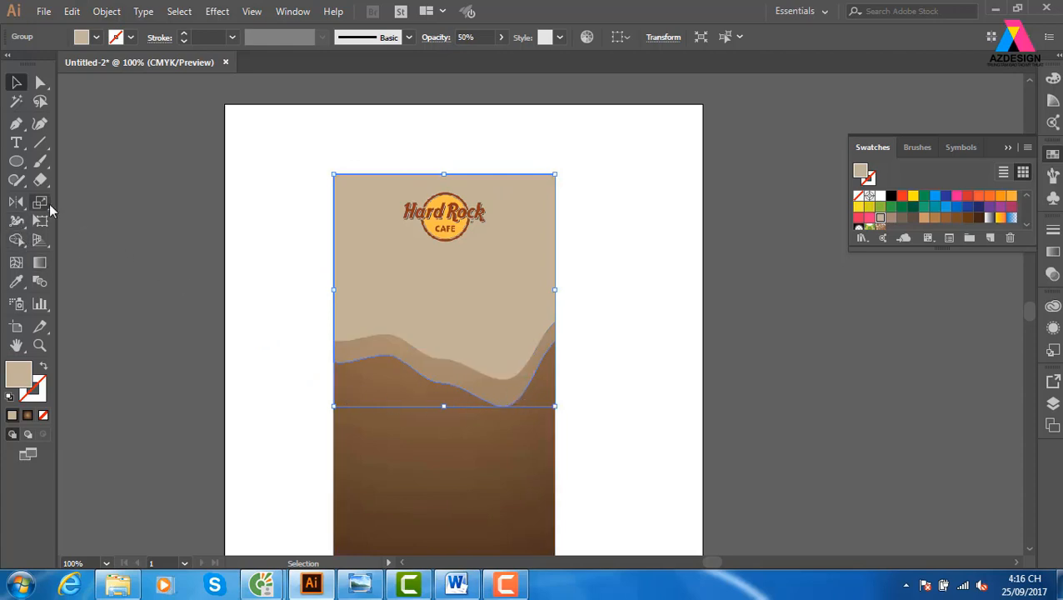
Step: Warp the lower edge of the 50% opacity beige wave with the Warp tool, forming deeper, more pronounced curves
drag(17, 221, 33, 227)
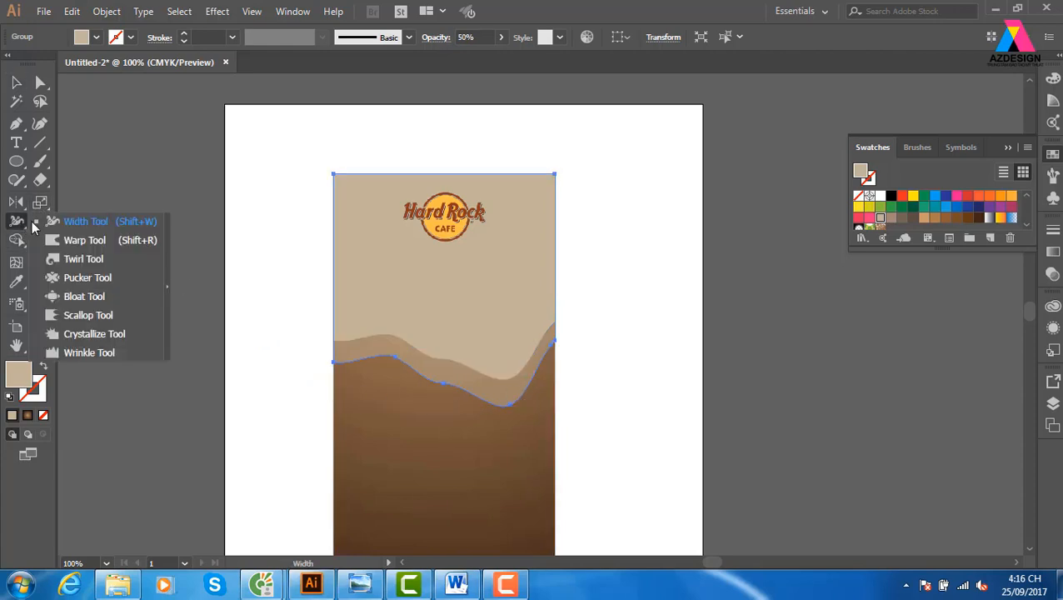
click(85, 227)
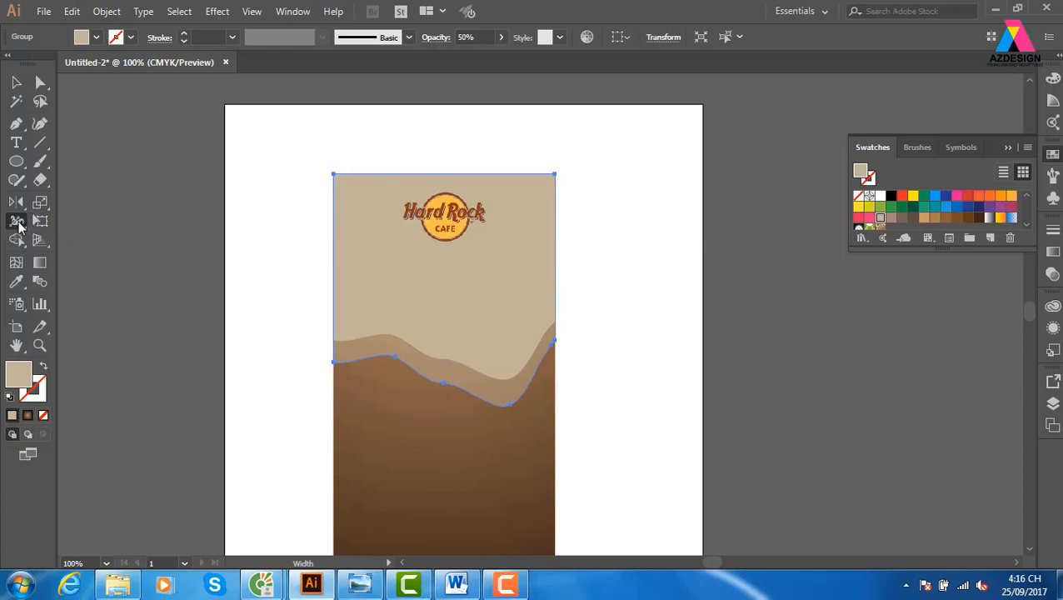
drag(17, 222, 81, 241)
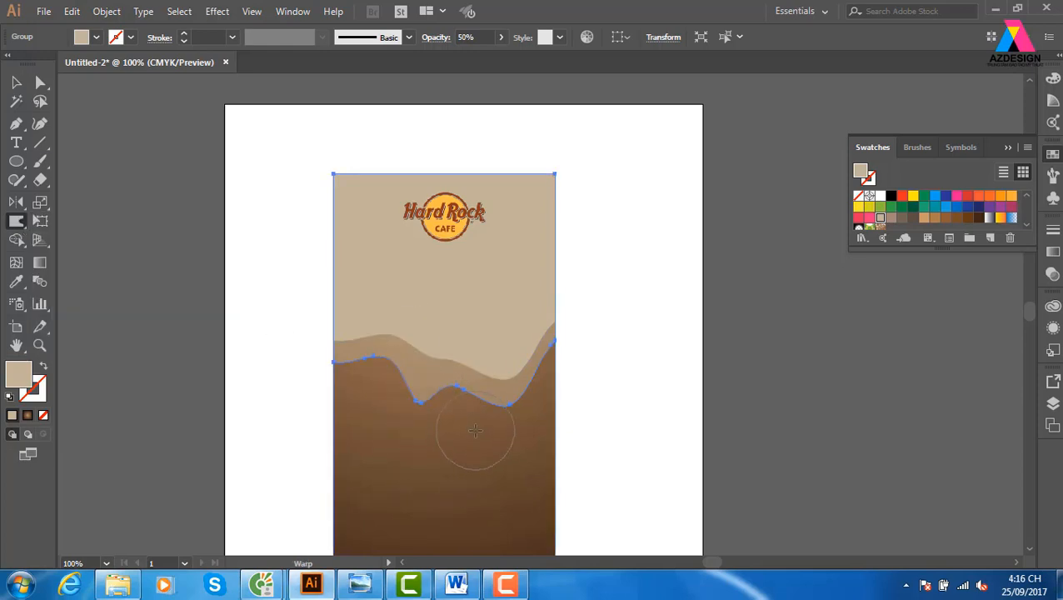
key(v)
key(ctrl+z)
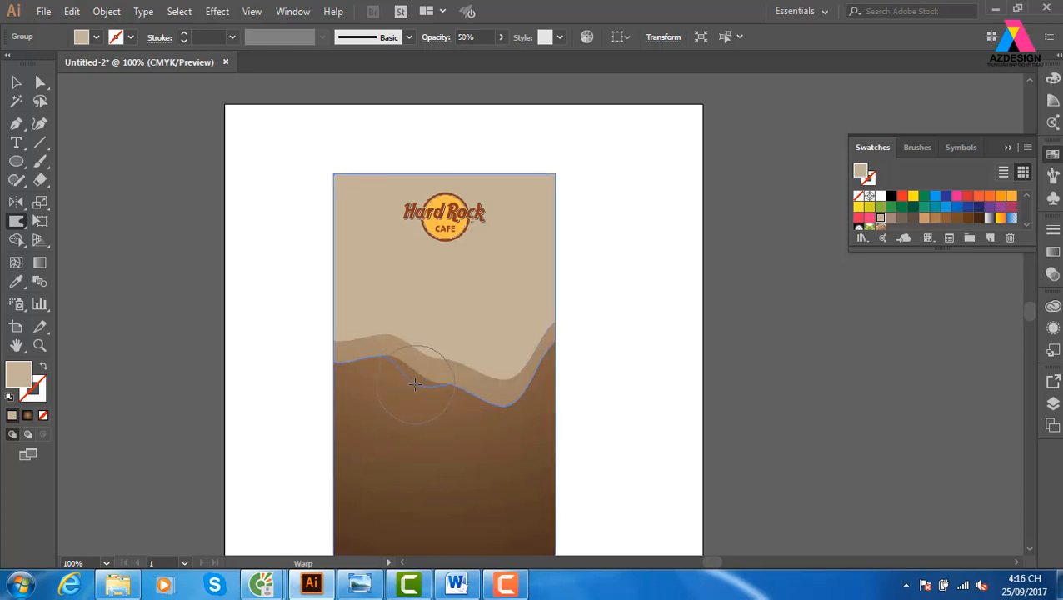
mouse_move(451, 381)
mouse_down()
mouse_move(451, 372)
mouse_move(417, 385)
mouse_up()
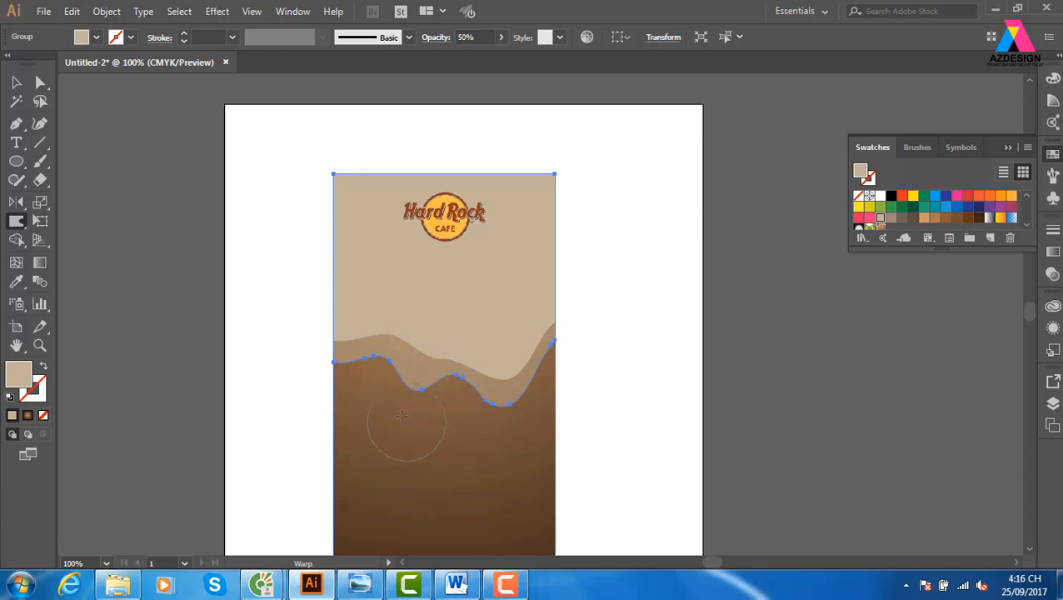
drag(497, 384, 497, 398)
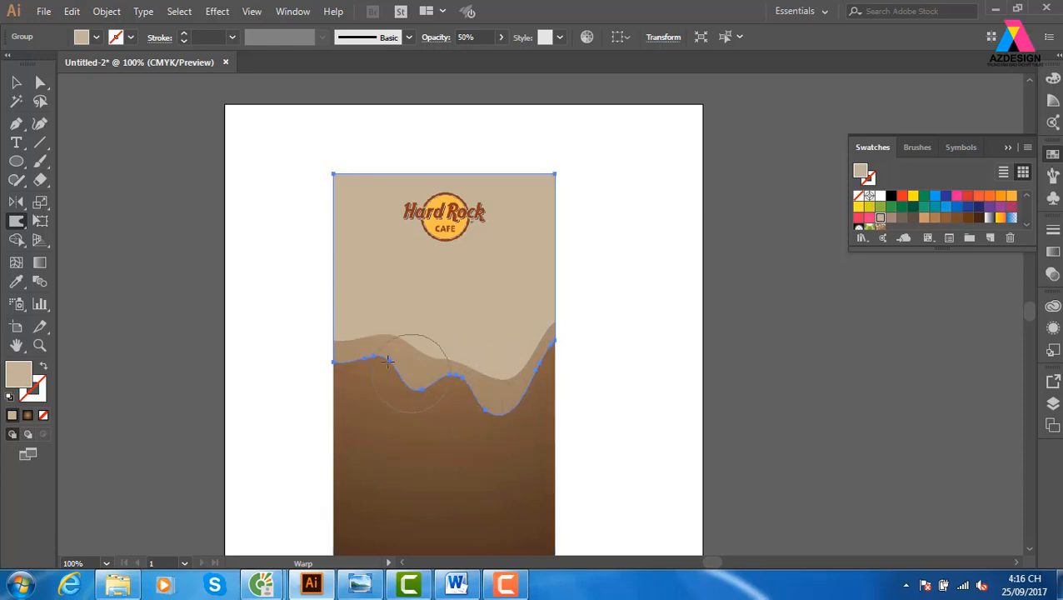
drag(371, 365, 375, 345)
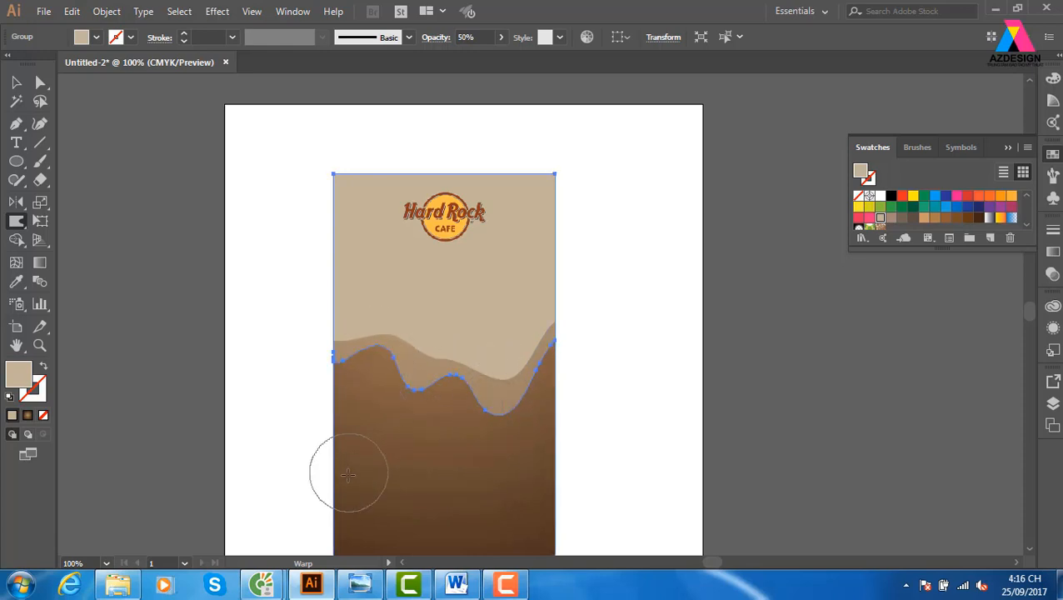
click(17, 82)
click(171, 163)
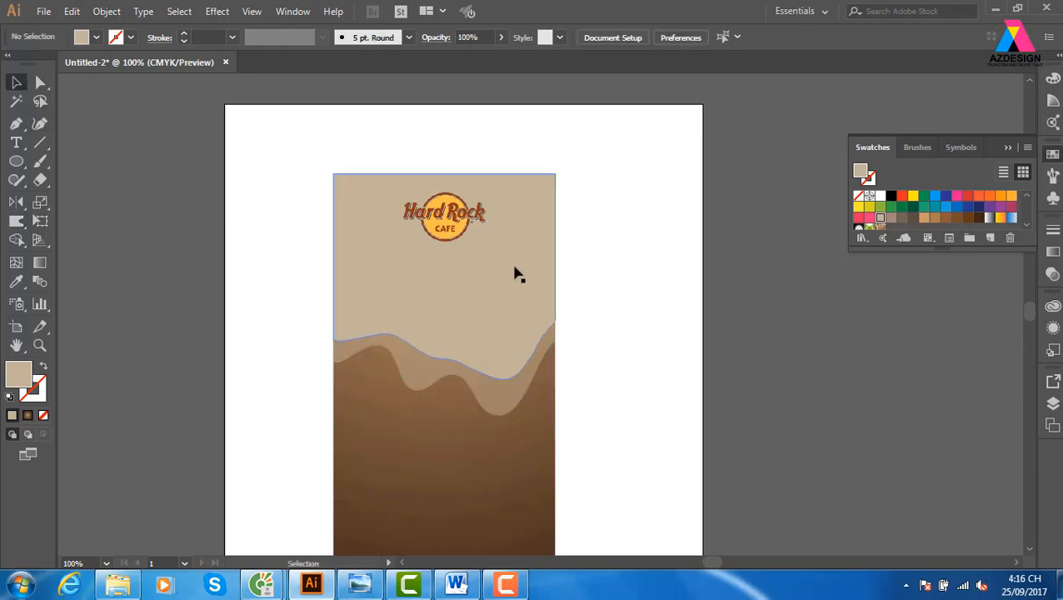
Step: Warp the middle of the solid beige wave's lower edge downward to echo the semi-transparent wave below it
click(515, 274)
click(18, 227)
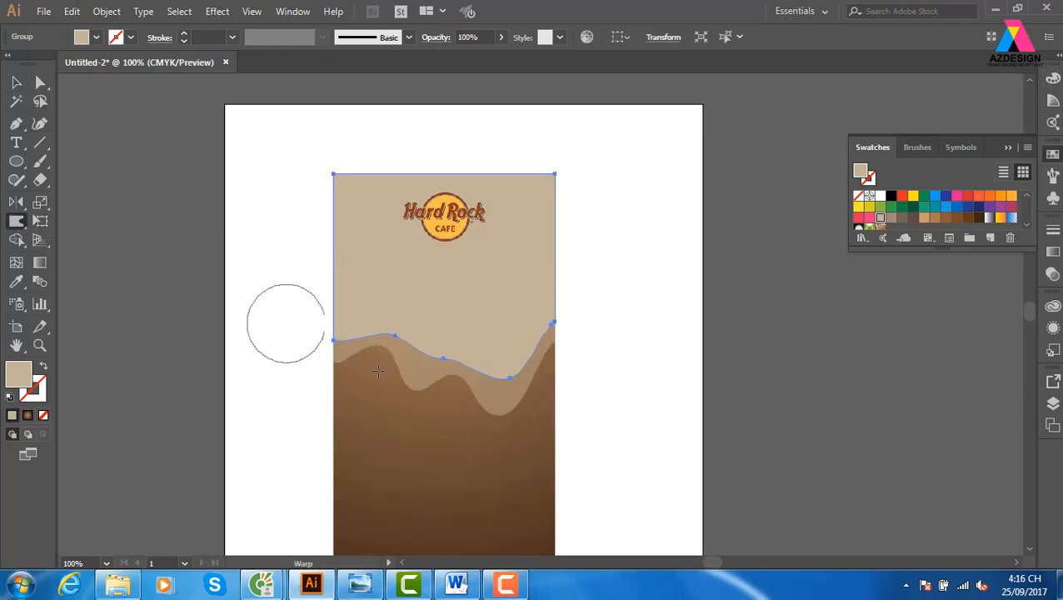
drag(422, 323, 423, 370)
click(15, 83)
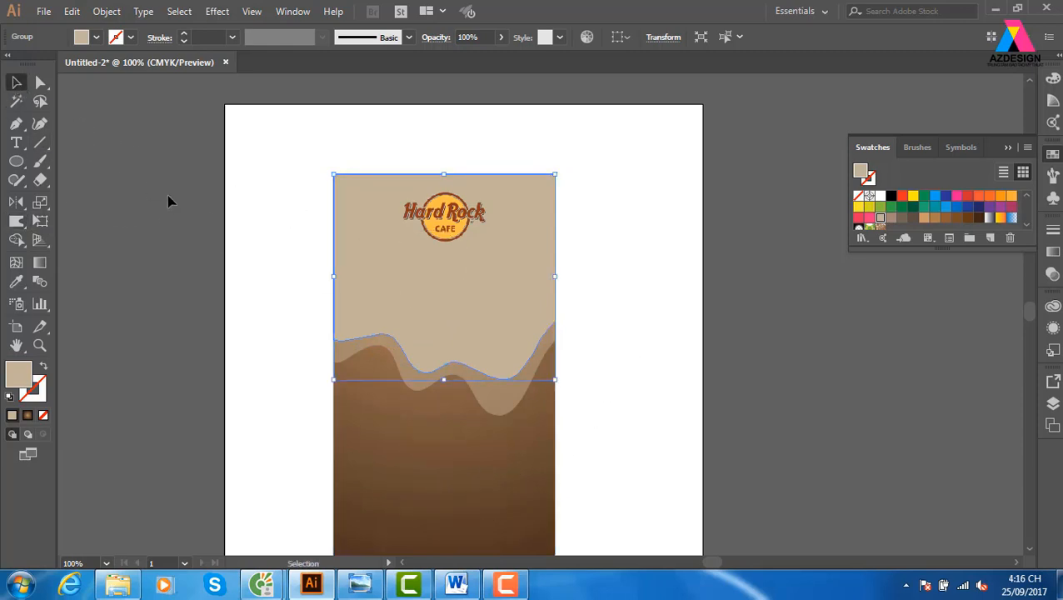
click(639, 277)
Step: Duplicate the solid beige wave in place, raise the copy's lower edge slightly and fill the copy with white
scroll(614, 300, down, 2)
click(500, 269)
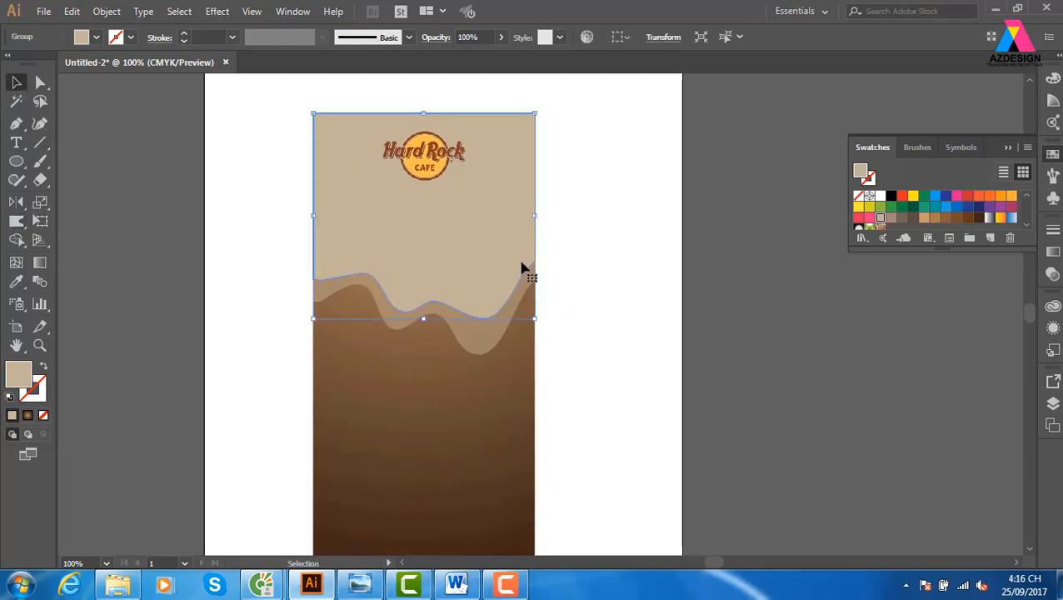
drag(424, 318, 424, 313)
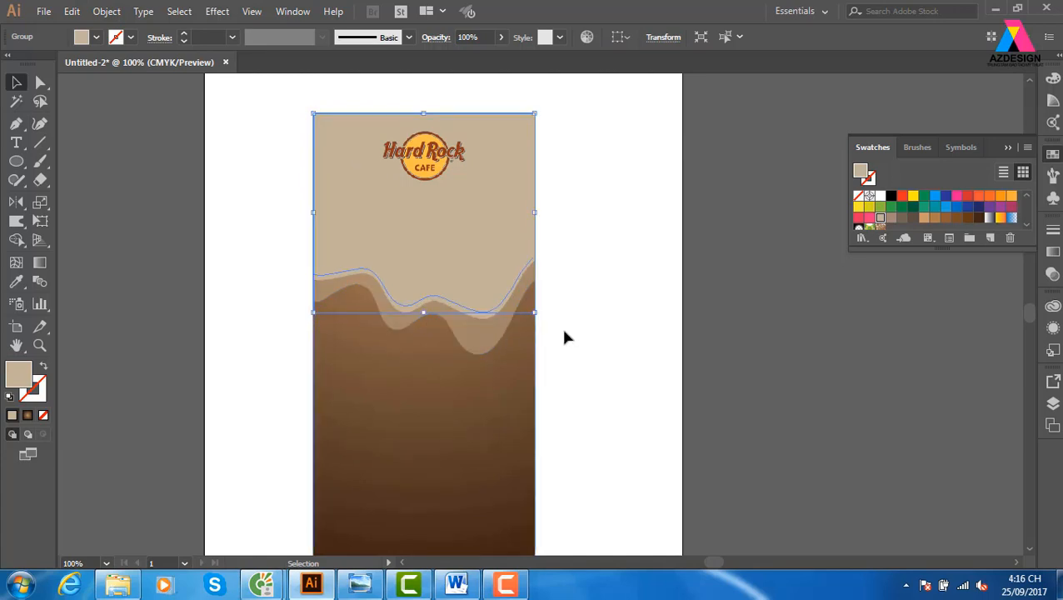
click(881, 196)
click(707, 233)
scroll(500, 275, right, 1)
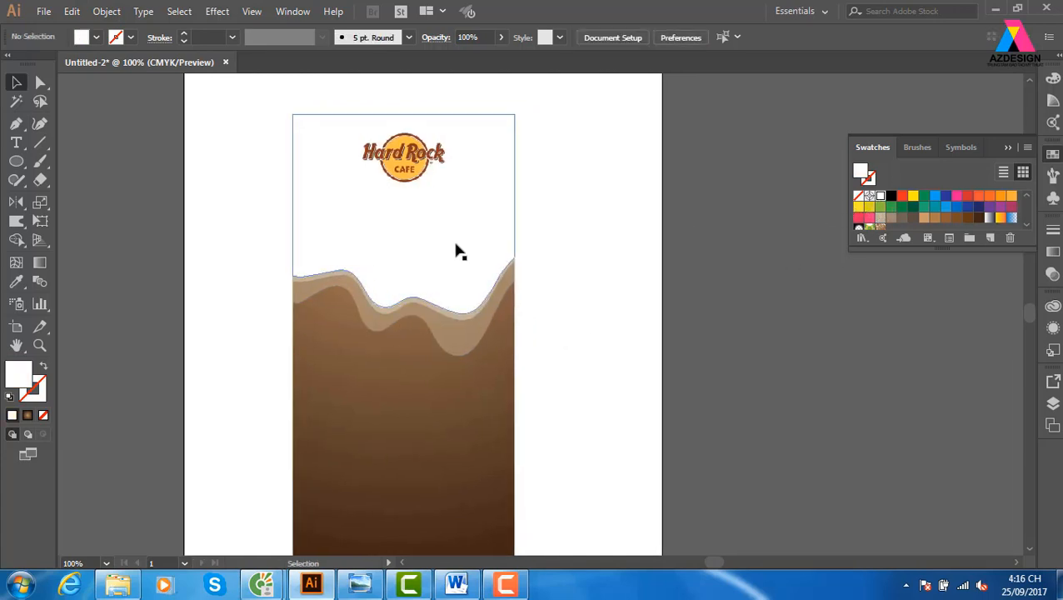
Step: Place the image Café-para-restaurantes-y-bares-en-Valencia from the Food folder, sized to cover the white wavy shape
click(458, 249)
click(45, 15)
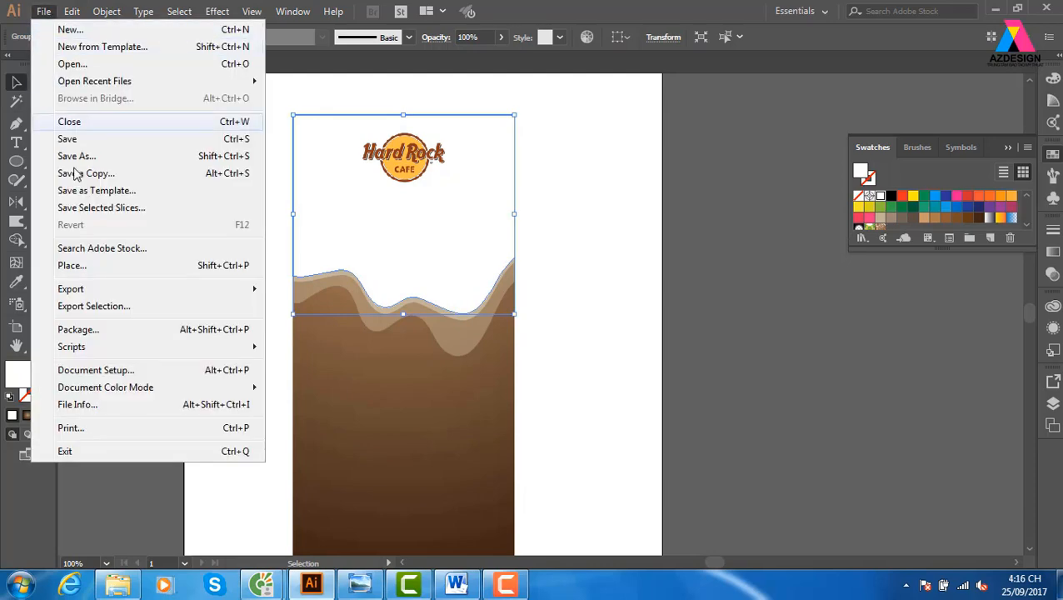
click(86, 266)
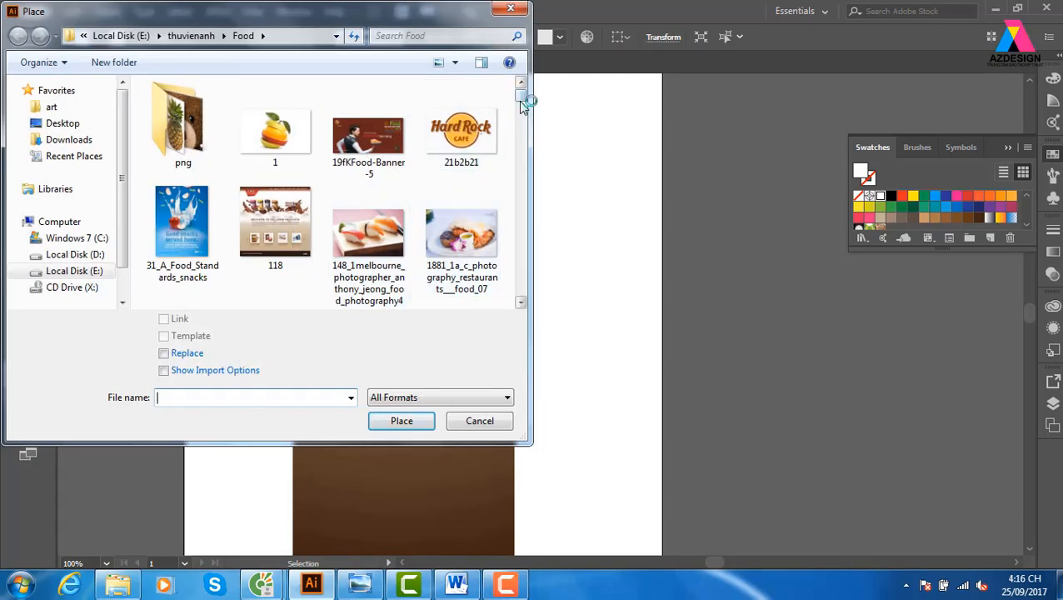
scroll(525, 100, down, 3)
drag(522, 115, 525, 125)
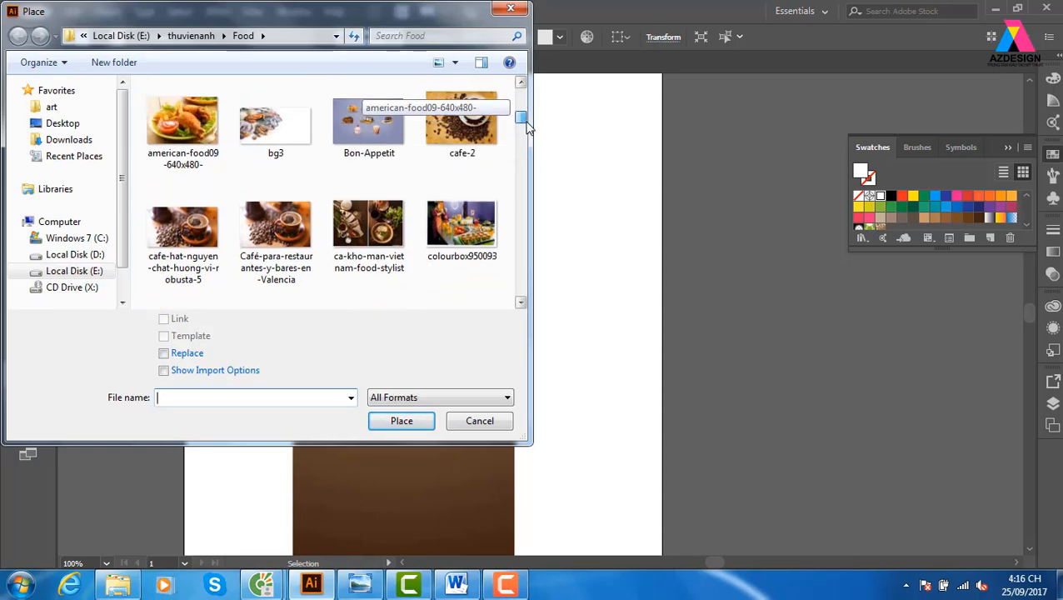
click(283, 241)
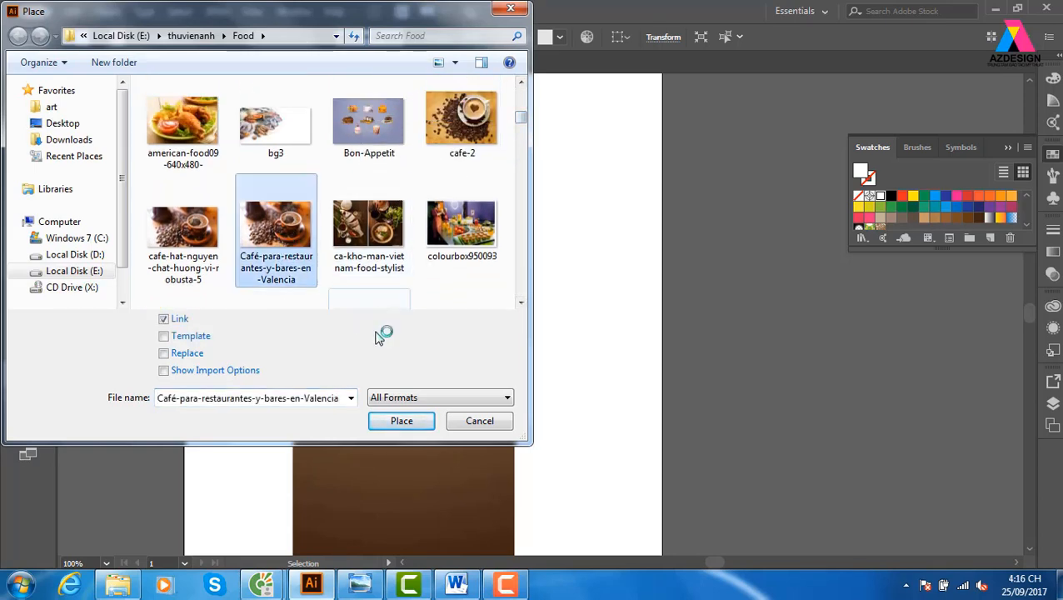
click(399, 420)
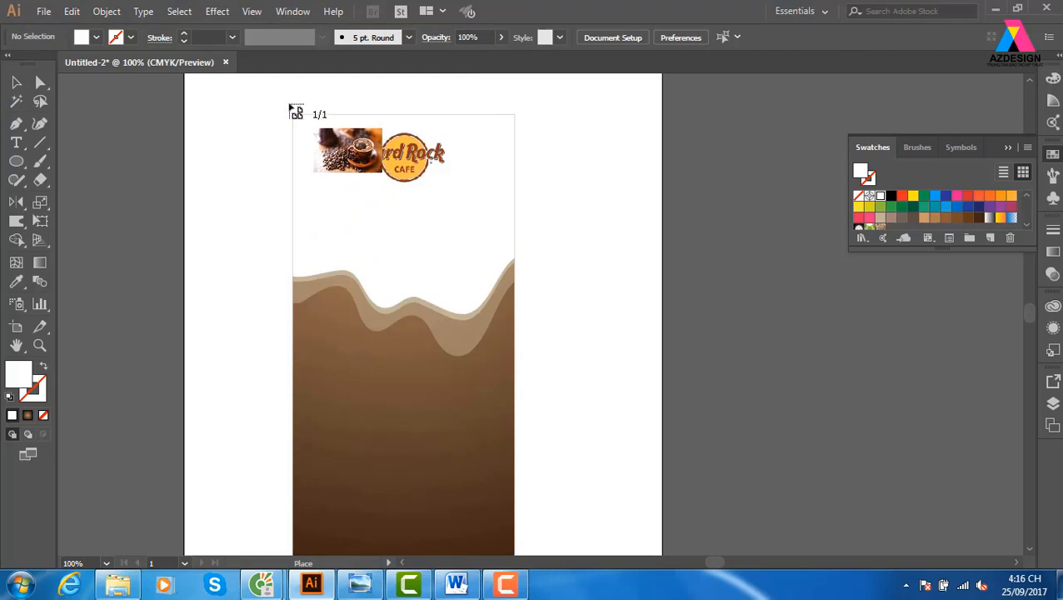
drag(290, 107, 620, 361)
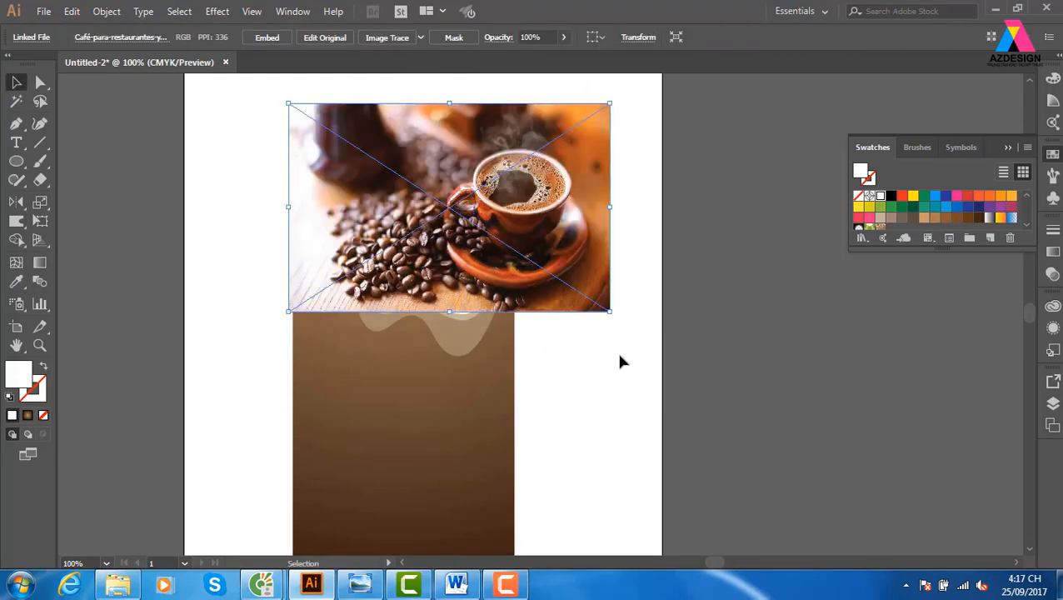
Step: Send the coffee photo to the back and clip it to the white wavy shape with a clipping mask
key(ctrl+shift+bracketleft)
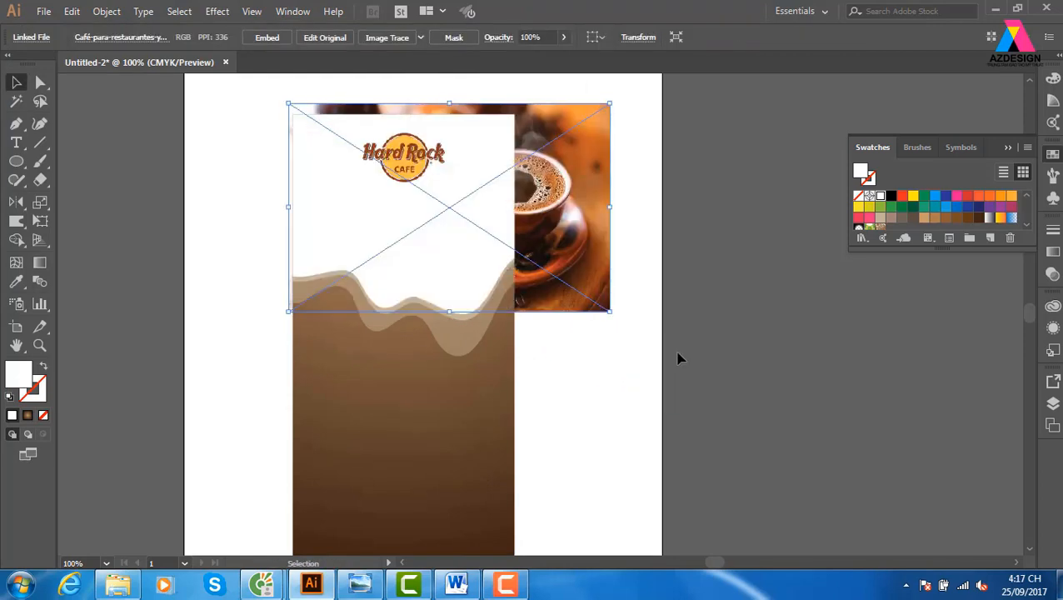
shift+click(465, 277)
key(ctrl+7)
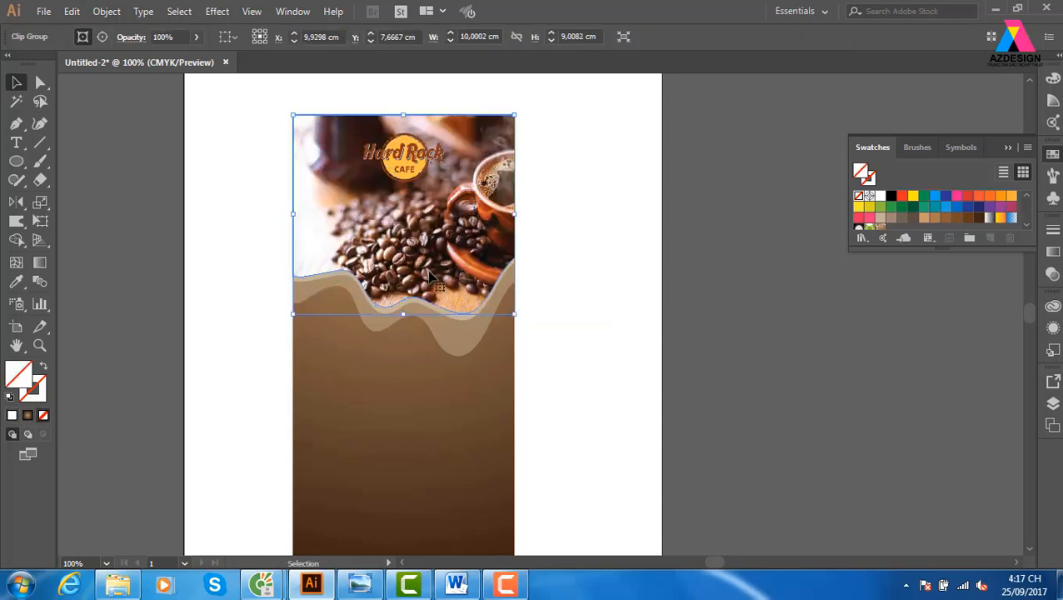
Step: Shift the coffee photo left and slightly down inside its clipping mask and scale it down slightly, bringing the whole cup into the frame
double_click(463, 243)
drag(463, 243, 433, 300)
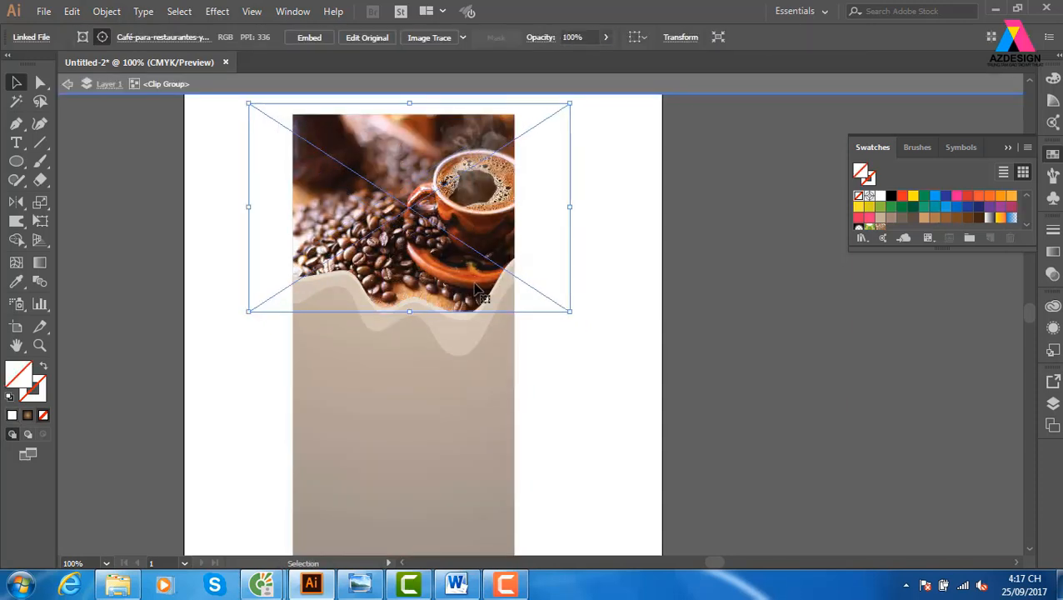
key(Left)
key(Down)
key(Down)
key(Down)
key(Down)
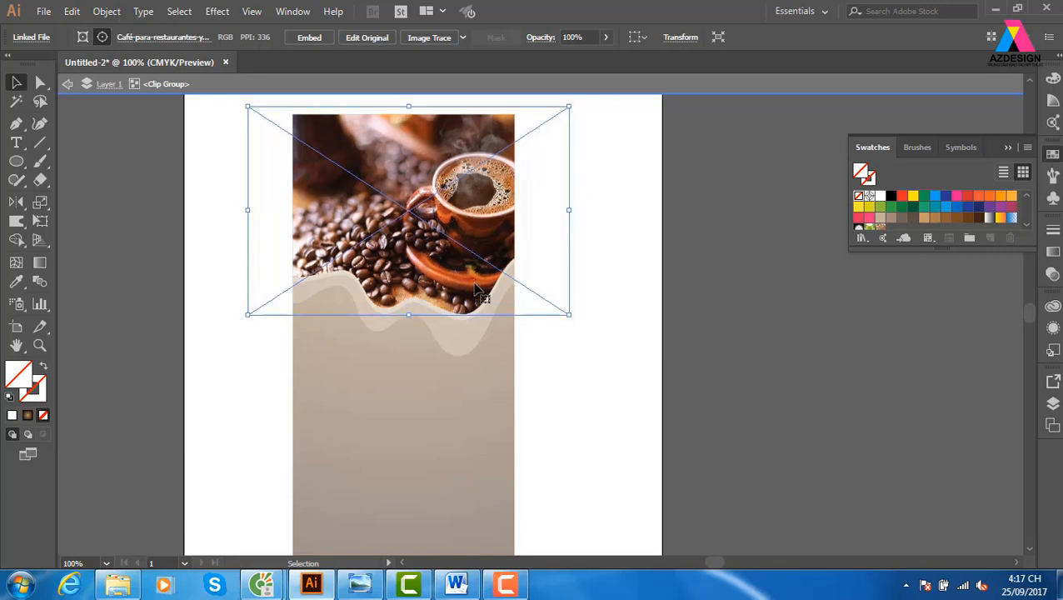
drag(569, 107, 559, 112)
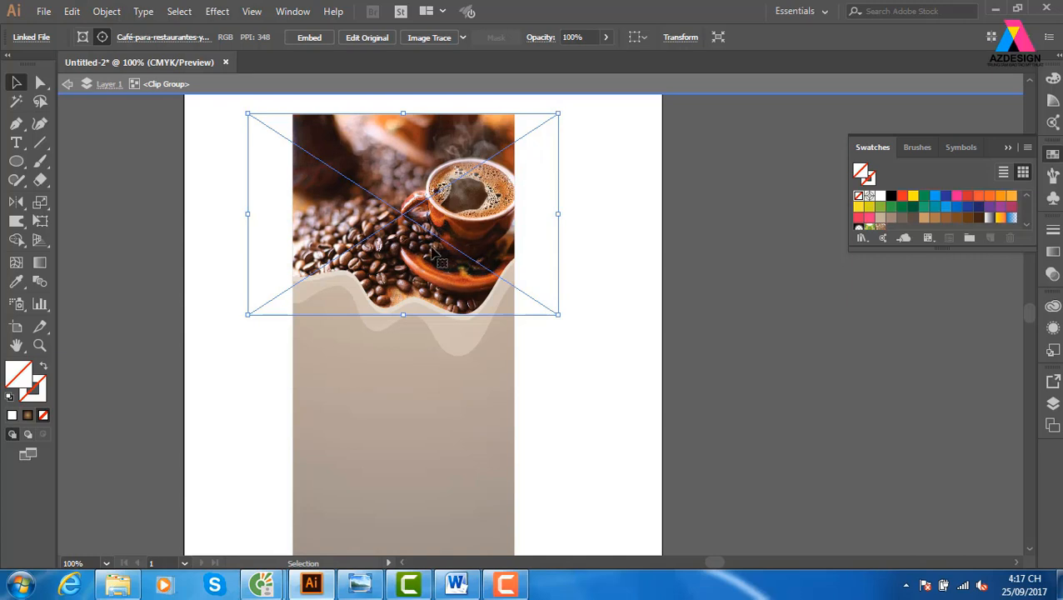
drag(469, 272, 447, 273)
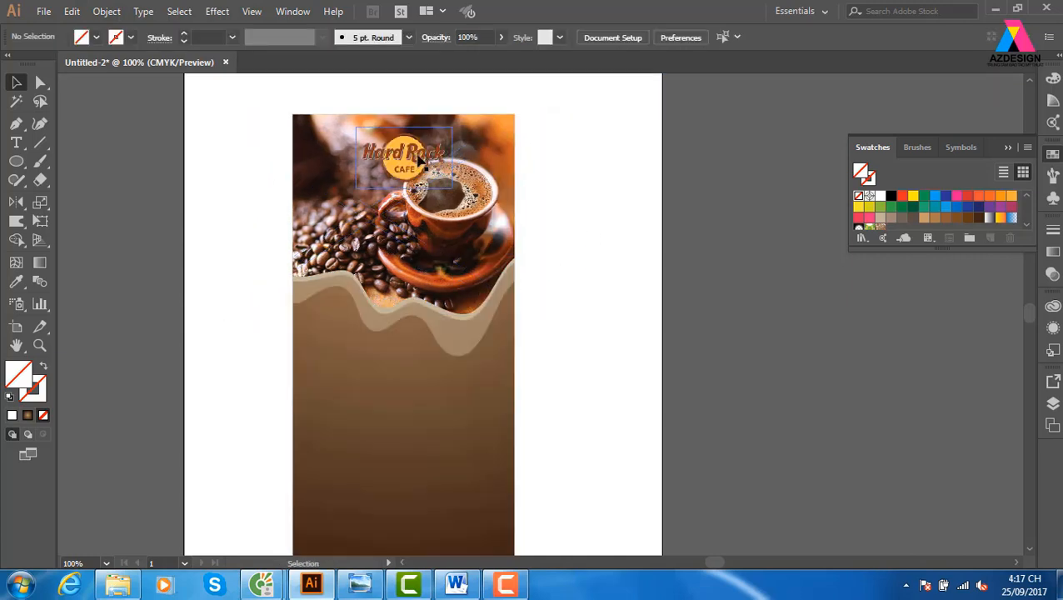
click(421, 158)
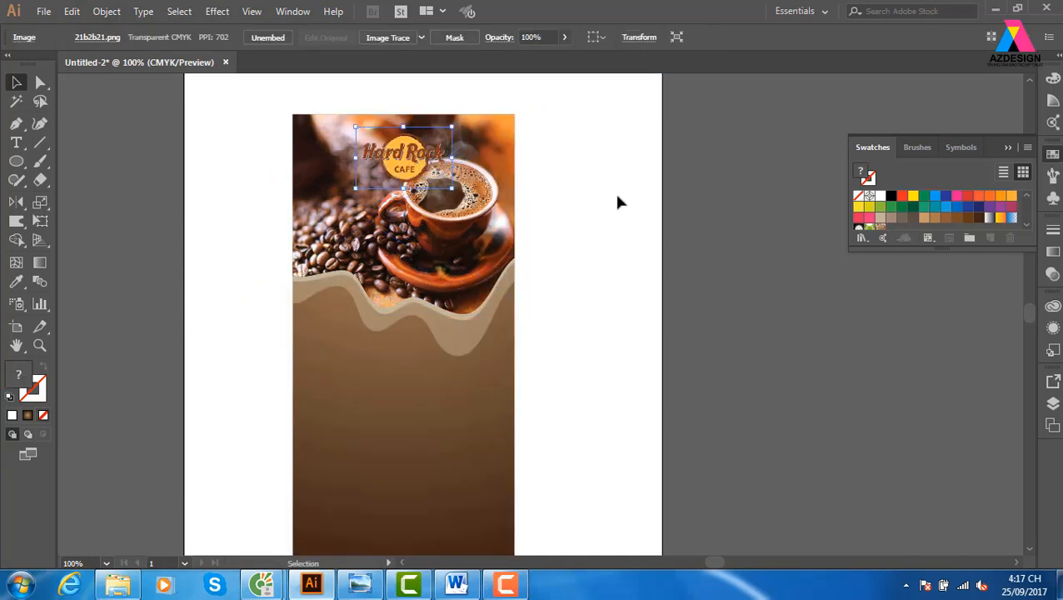
click(636, 256)
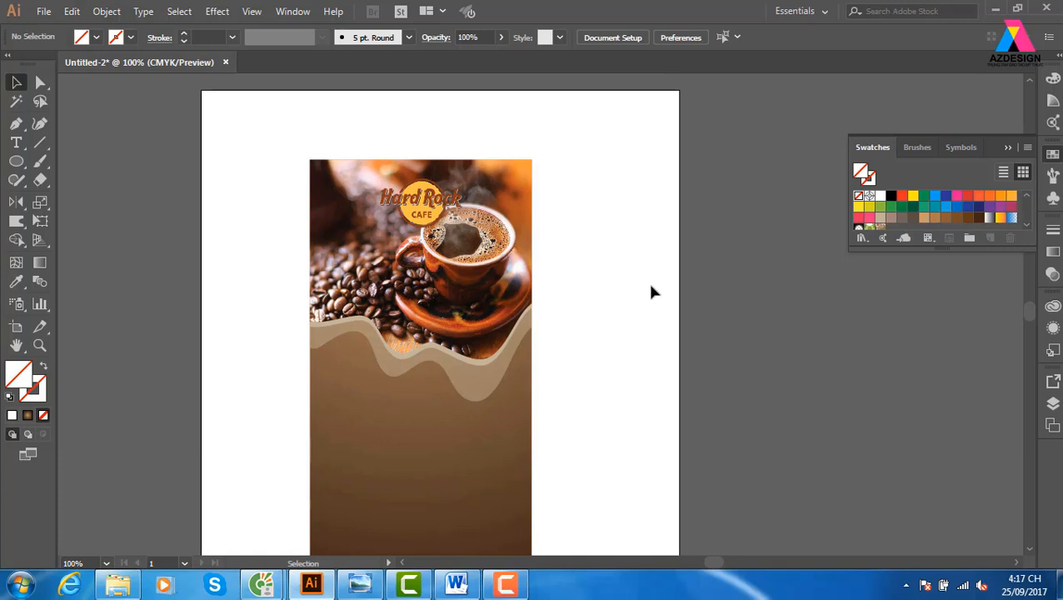
Step: Change the fill of the solid beige wave bordering the photo to a paler cream with the Color Picker
key(z)
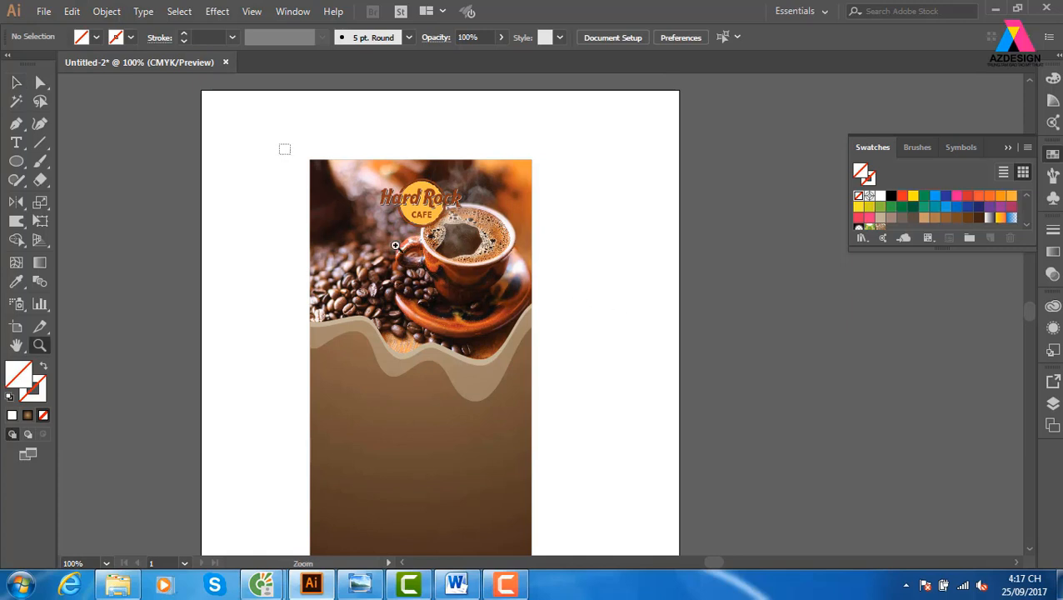
drag(395, 245, 643, 479)
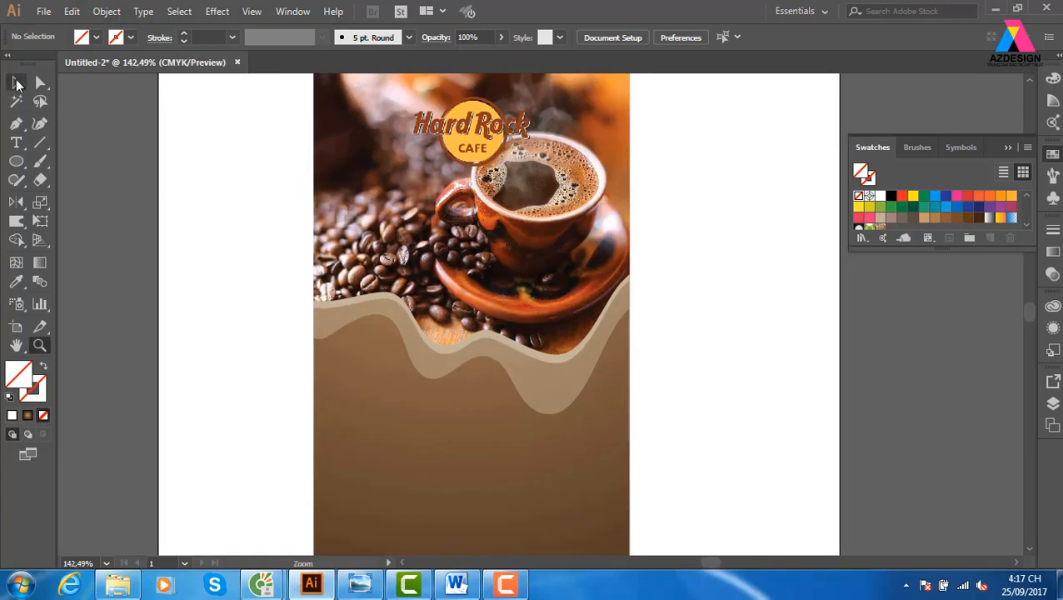
click(16, 83)
click(564, 362)
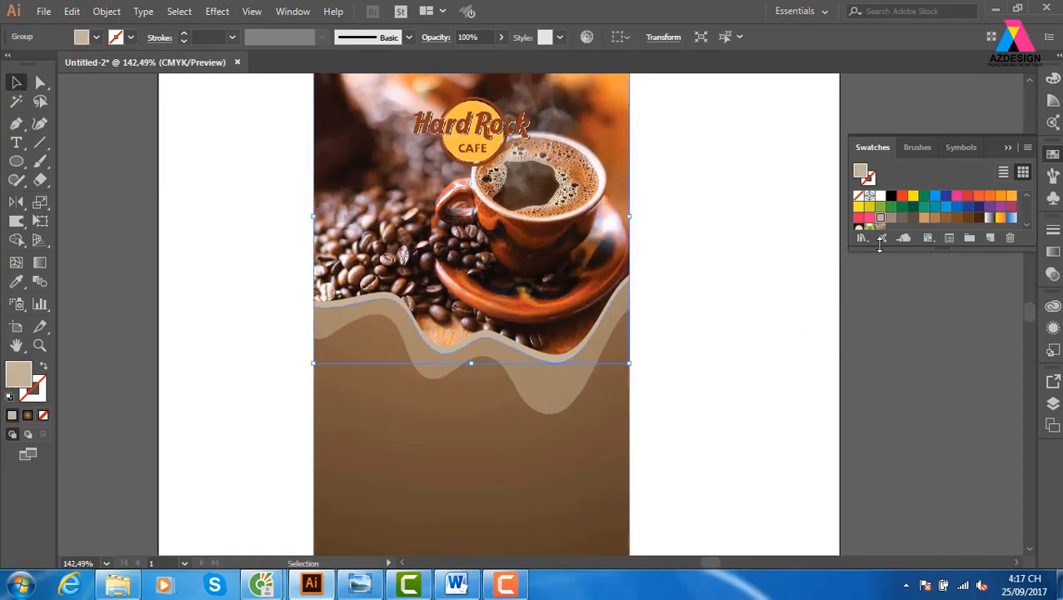
double_click(20, 371)
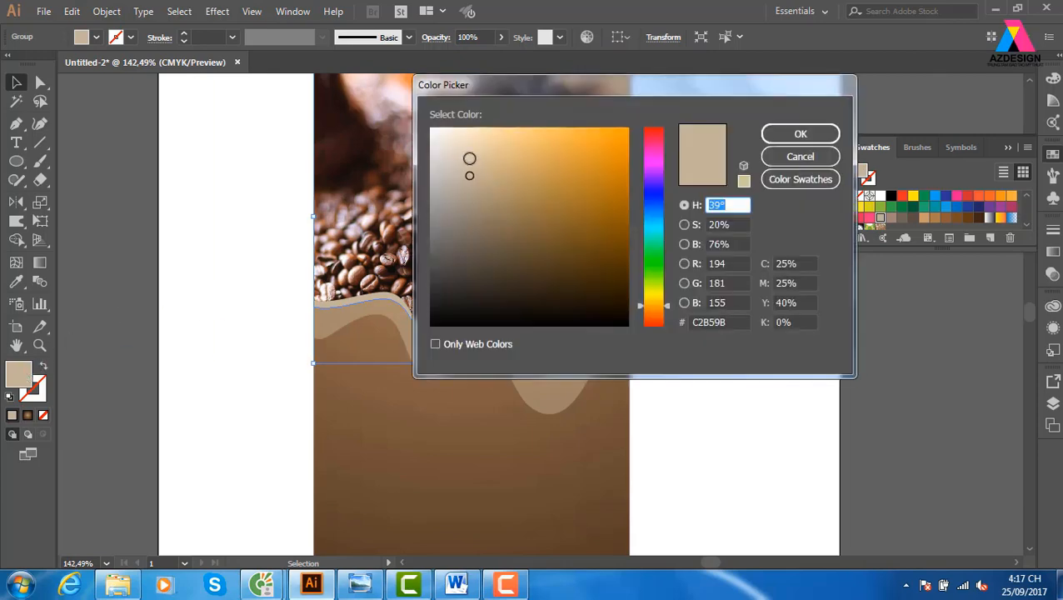
click(456, 145)
click(784, 135)
click(774, 277)
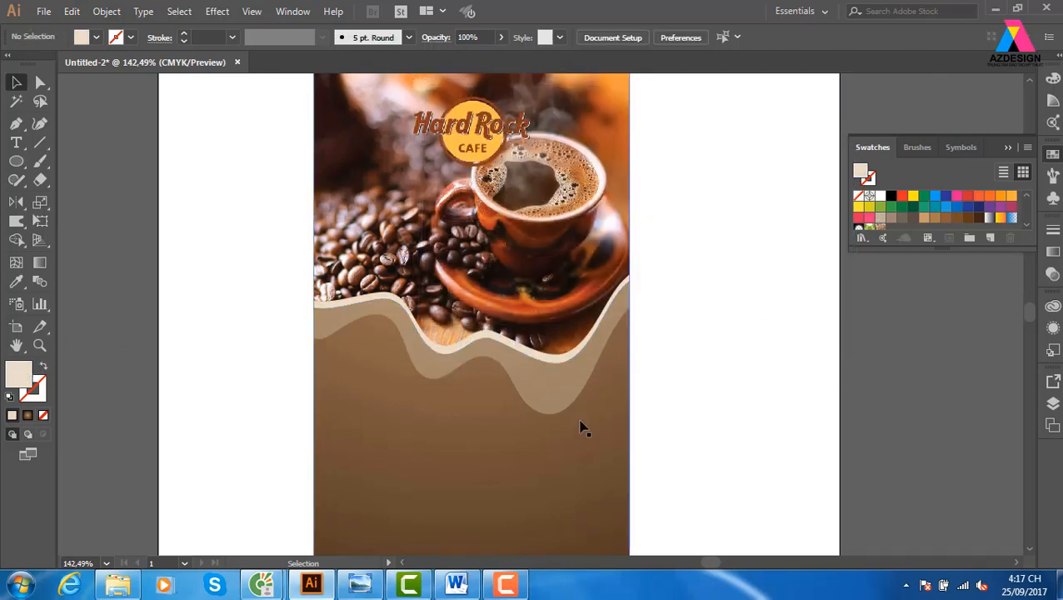
Step: Set the blending mode of the 50% opacity beige wave to Overlay
click(557, 429)
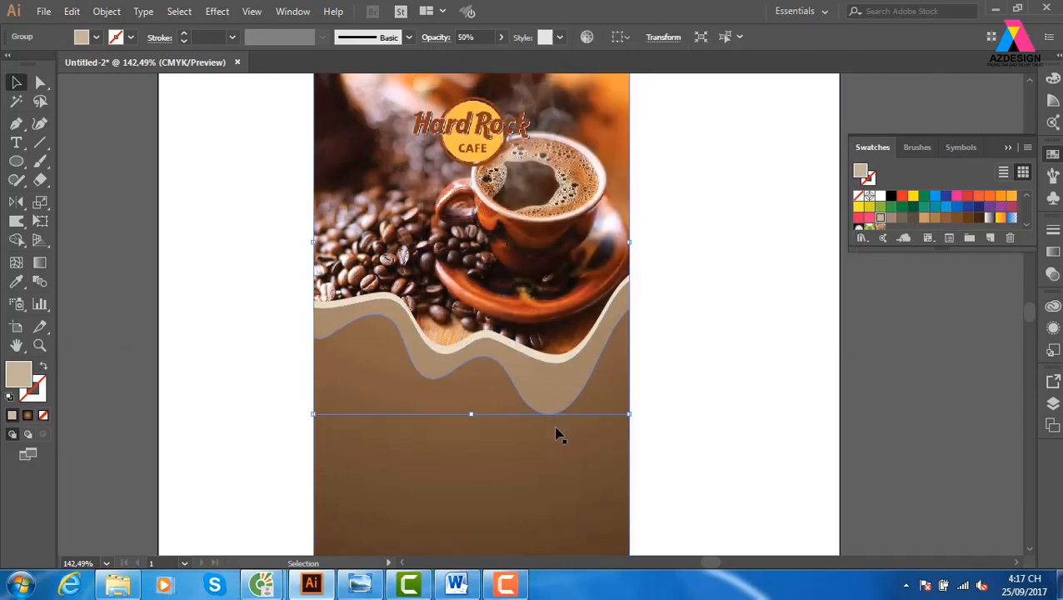
click(1052, 273)
click(914, 247)
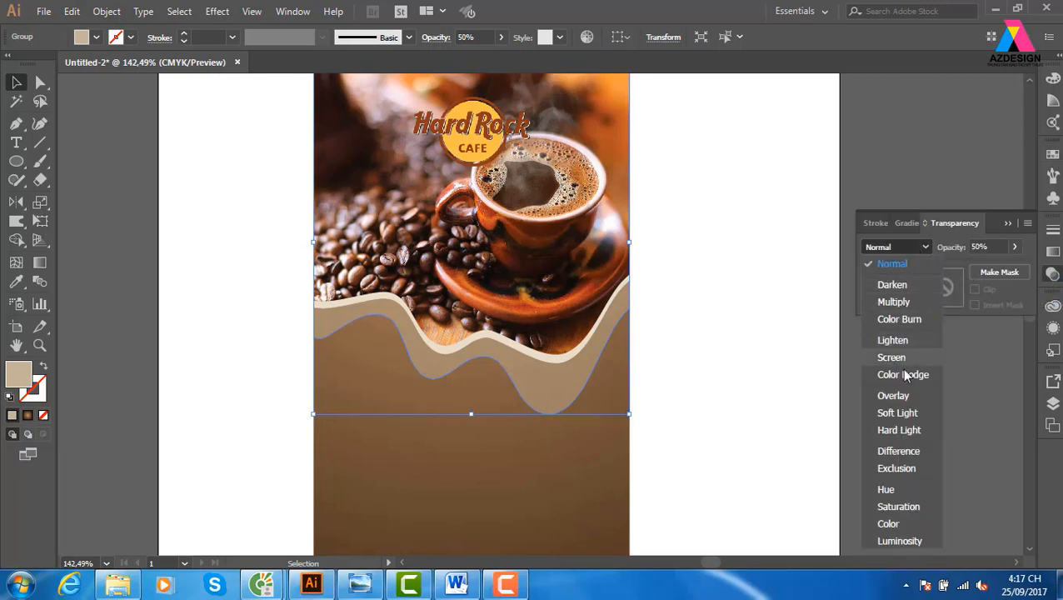
click(895, 395)
click(672, 356)
drag(672, 356, 638, 342)
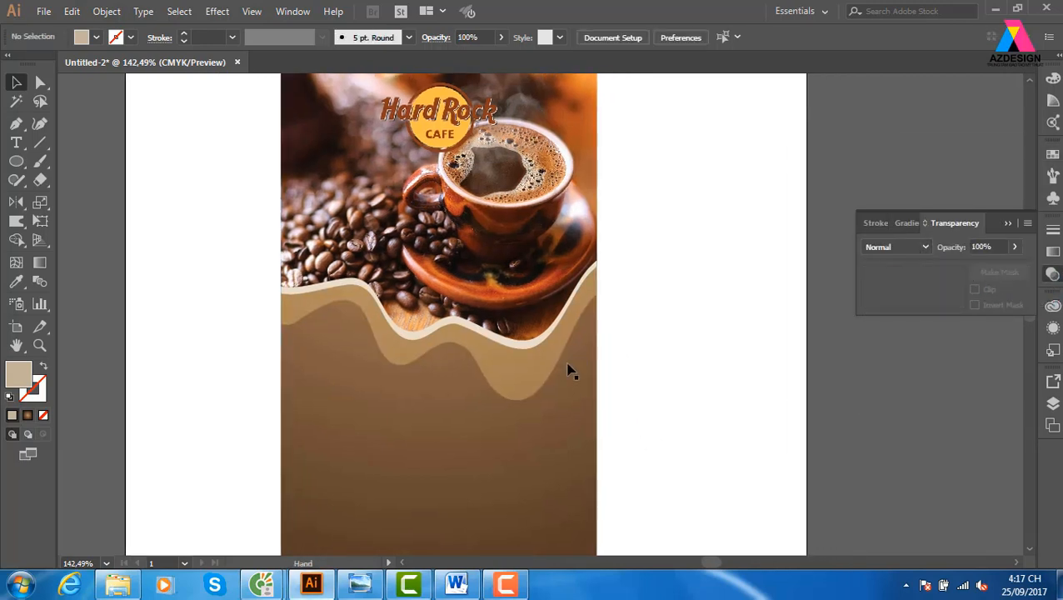
click(543, 398)
ctrl+click(564, 388)
ctrl+click(439, 372)
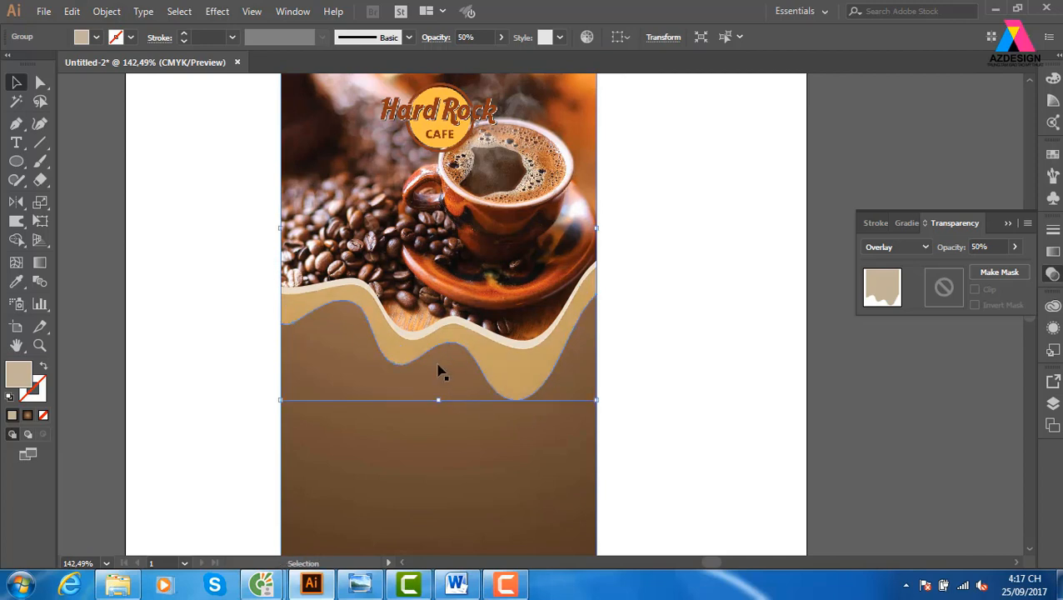
click(497, 419)
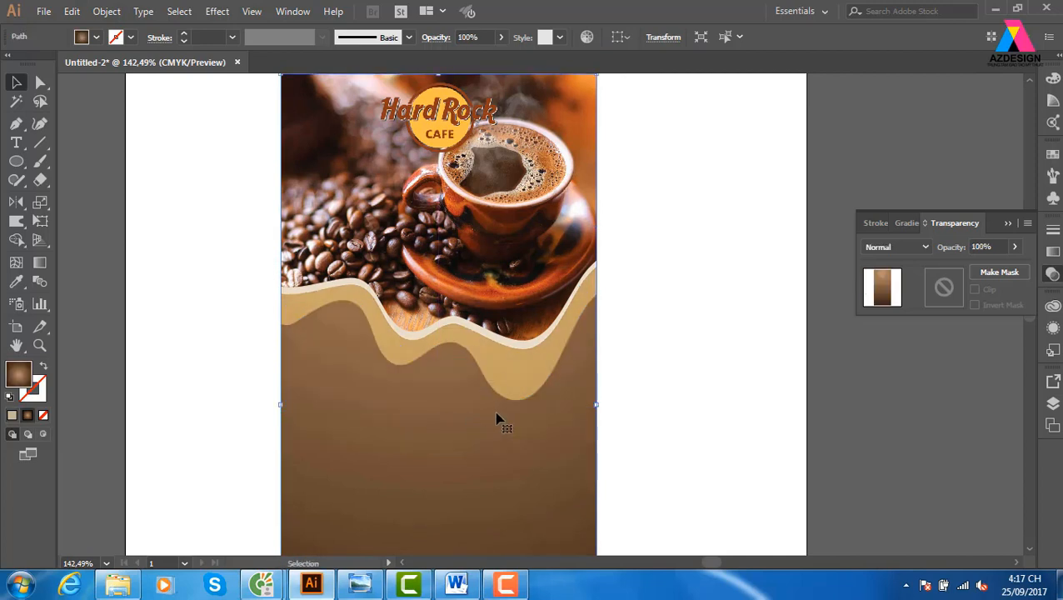
click(722, 373)
click(597, 384)
click(761, 358)
drag(524, 383, 530, 411)
key(ctrl+shift+a)
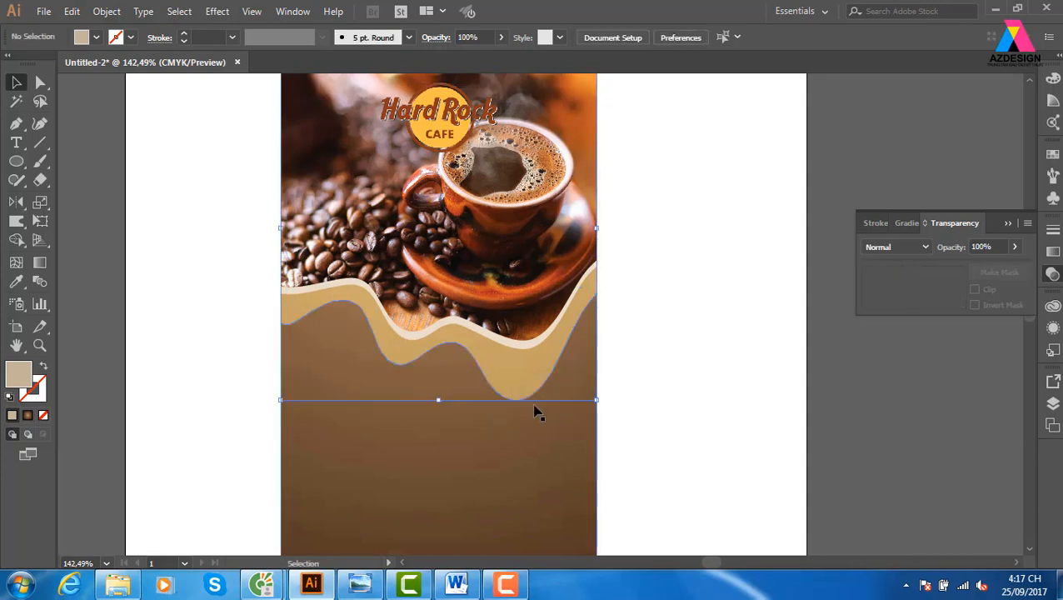
Step: Duplicate the translucent Overlay wave in place, stretch the copy further down and set its opacity to 20%
click(508, 387)
key(a)
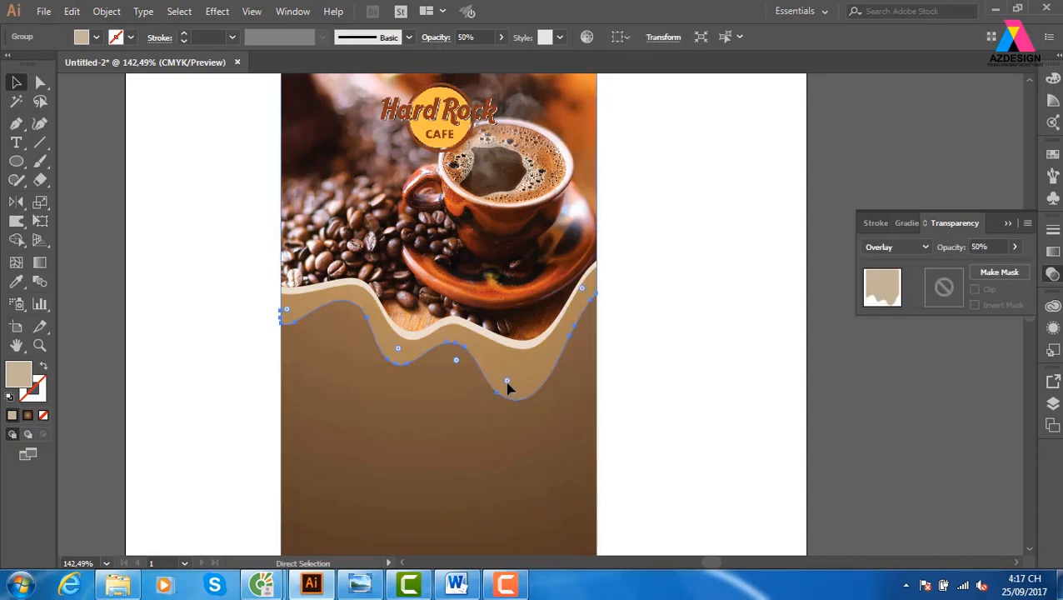
key(v)
drag(438, 404, 436, 436)
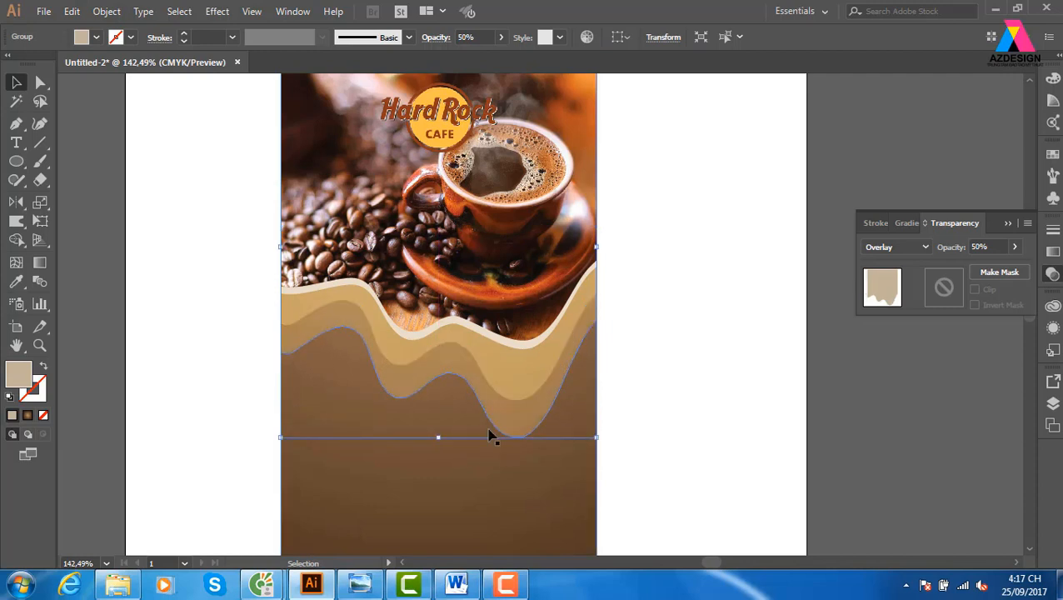
click(465, 36)
text(20)
key(Return)
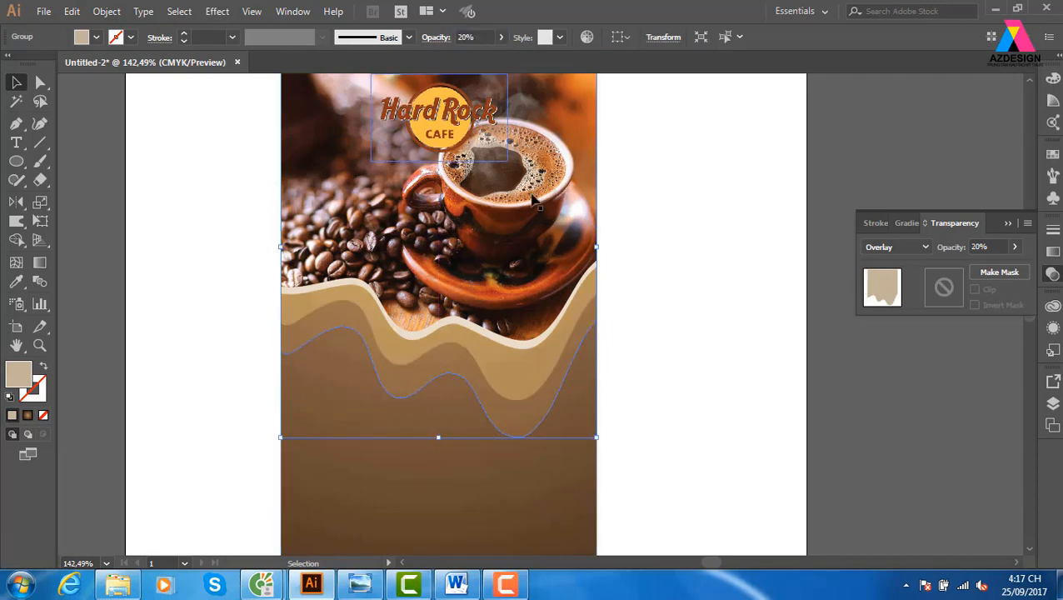
click(722, 315)
Step: Move the Hard Rock Cafe logo slightly up and centre it horizontally with the clipped coffee photo
drag(636, 453, 694, 513)
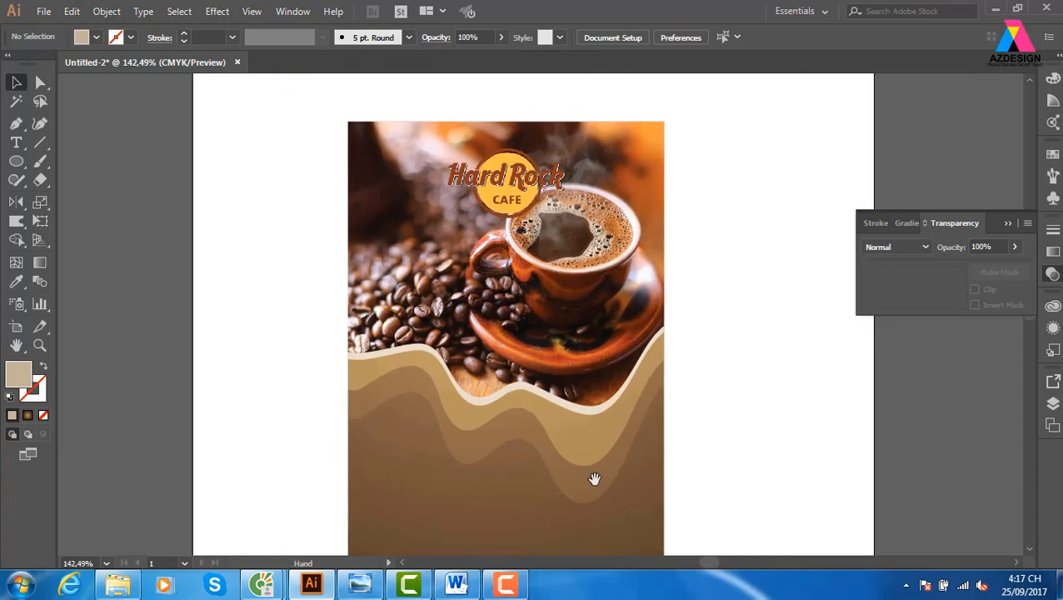
drag(594, 479, 561, 426)
scroll(564, 208, up, 2)
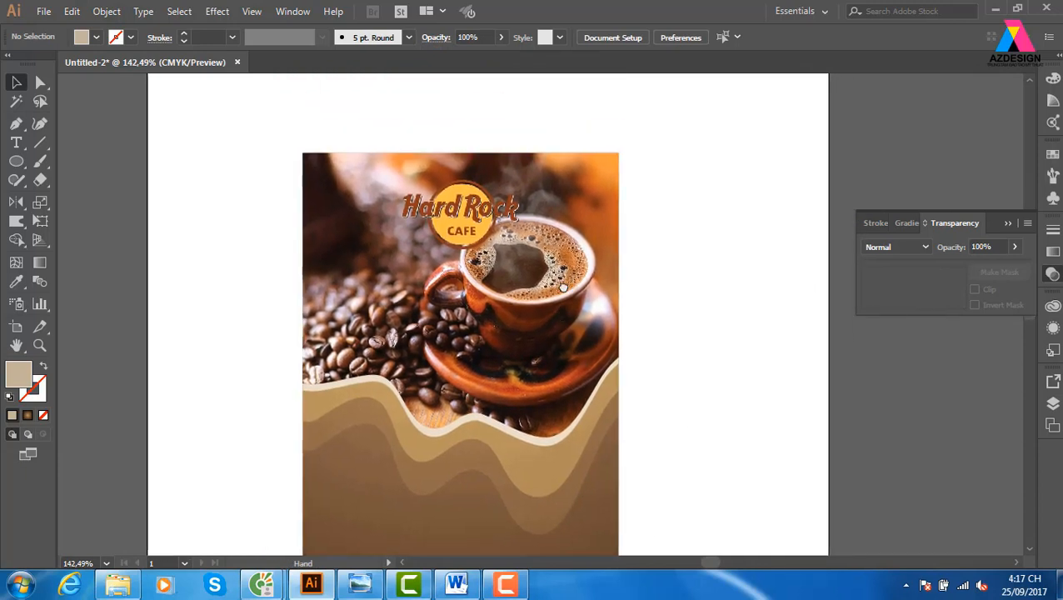
drag(474, 222, 455, 208)
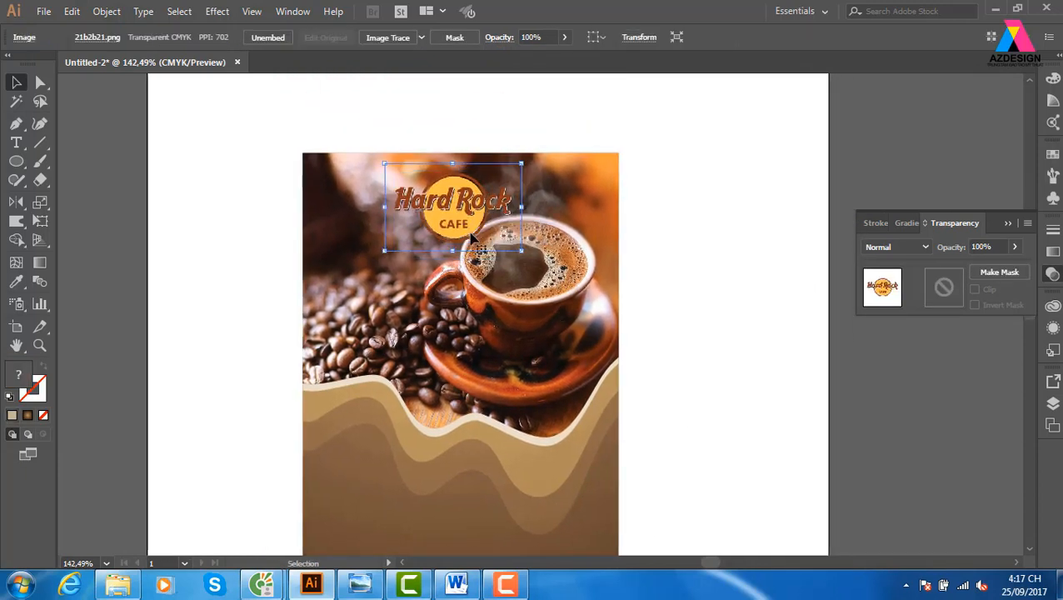
shift+click(543, 213)
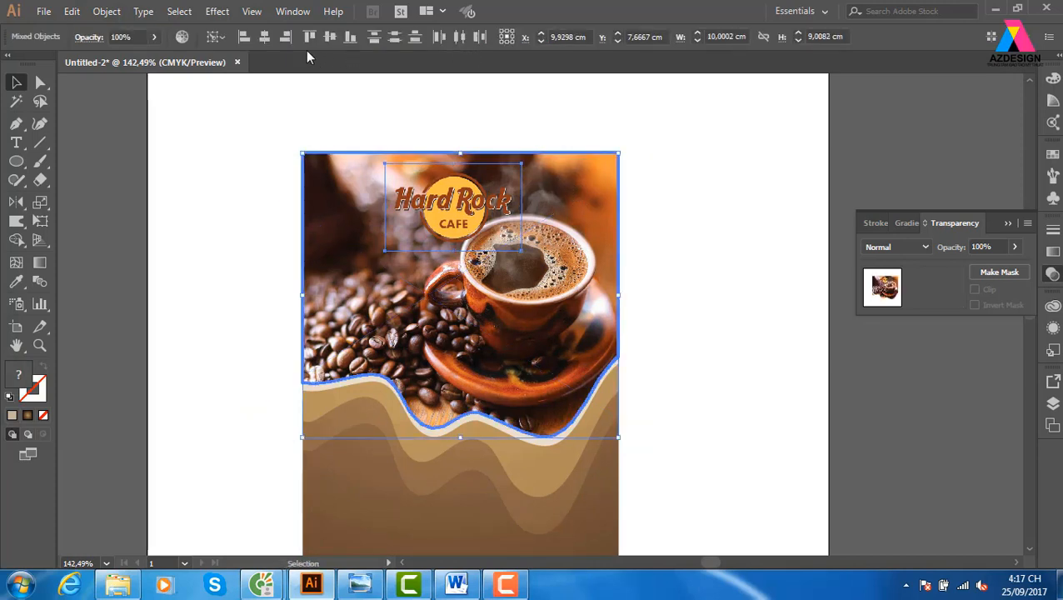
click(263, 40)
click(641, 136)
Step: Start a Drop Shadow effect on the Hard Rock Cafe logo with Normal mode and 100% opacity
click(470, 218)
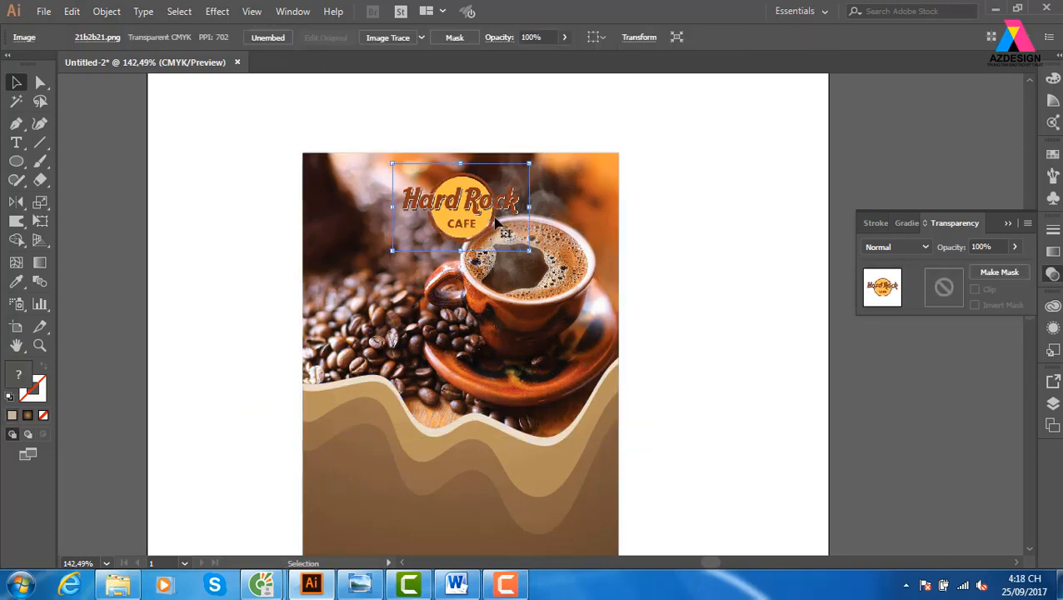
click(218, 12)
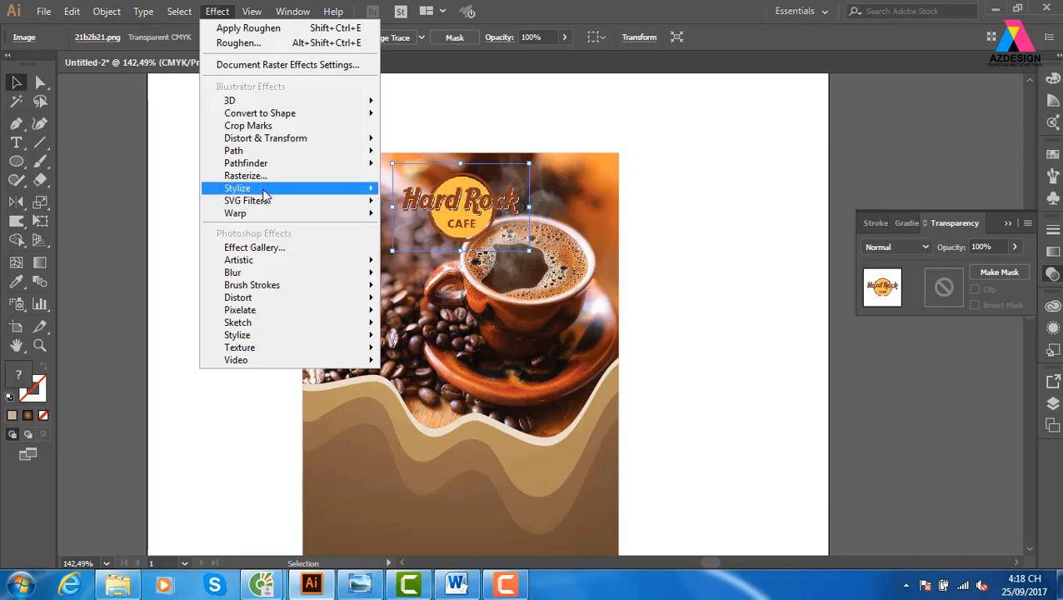
mouse_move(265, 190)
click(425, 190)
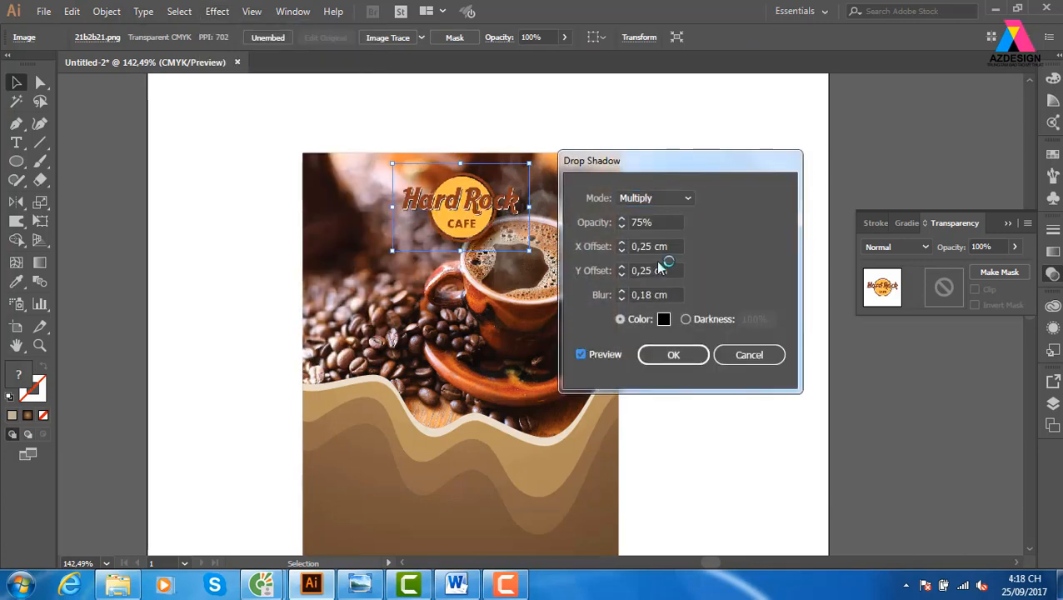
click(687, 198)
click(659, 215)
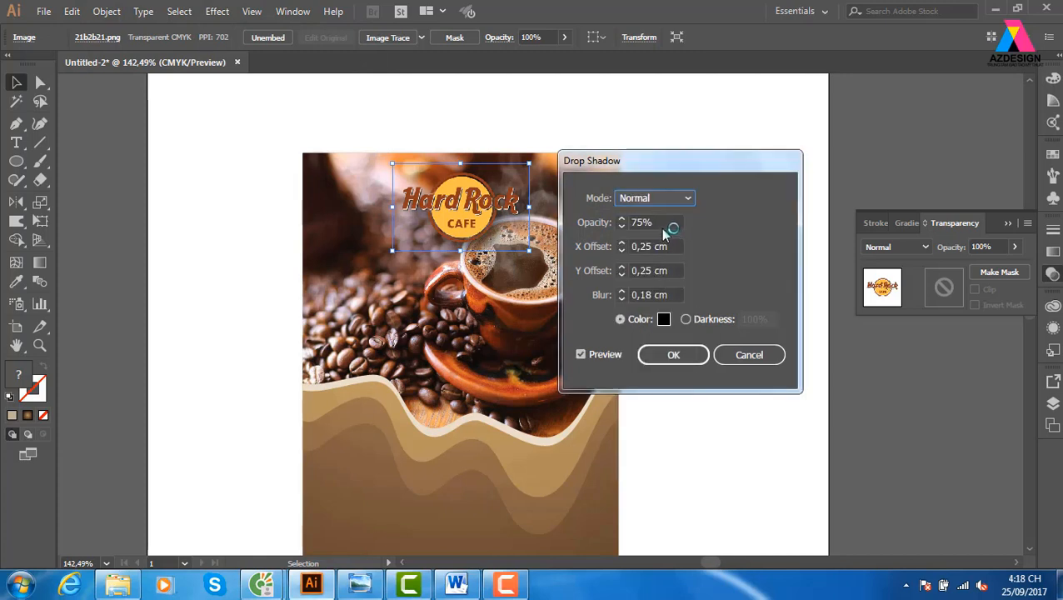
click(599, 223)
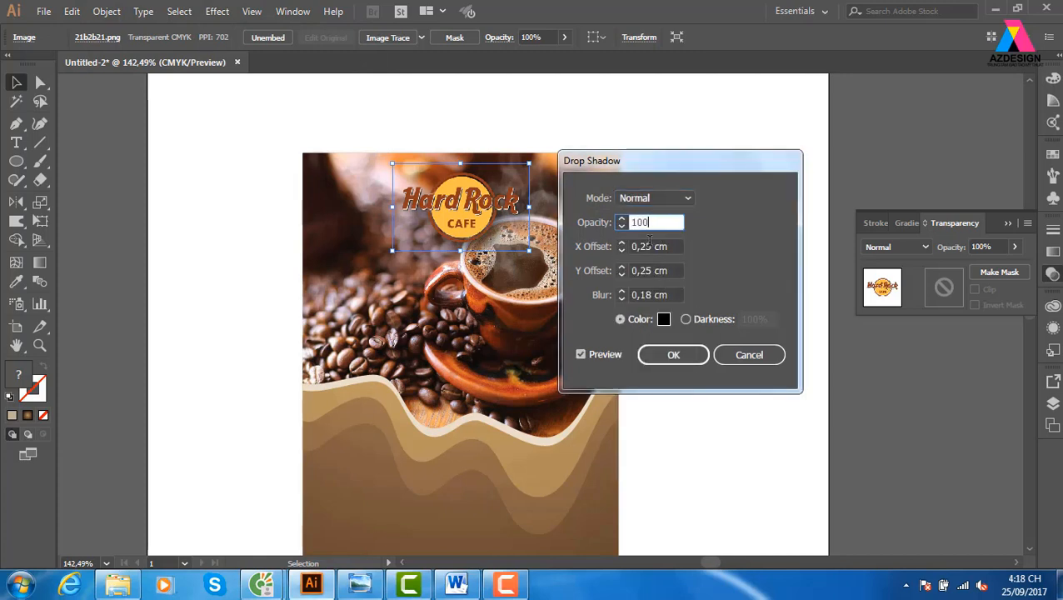
text(100)
key(Tab)
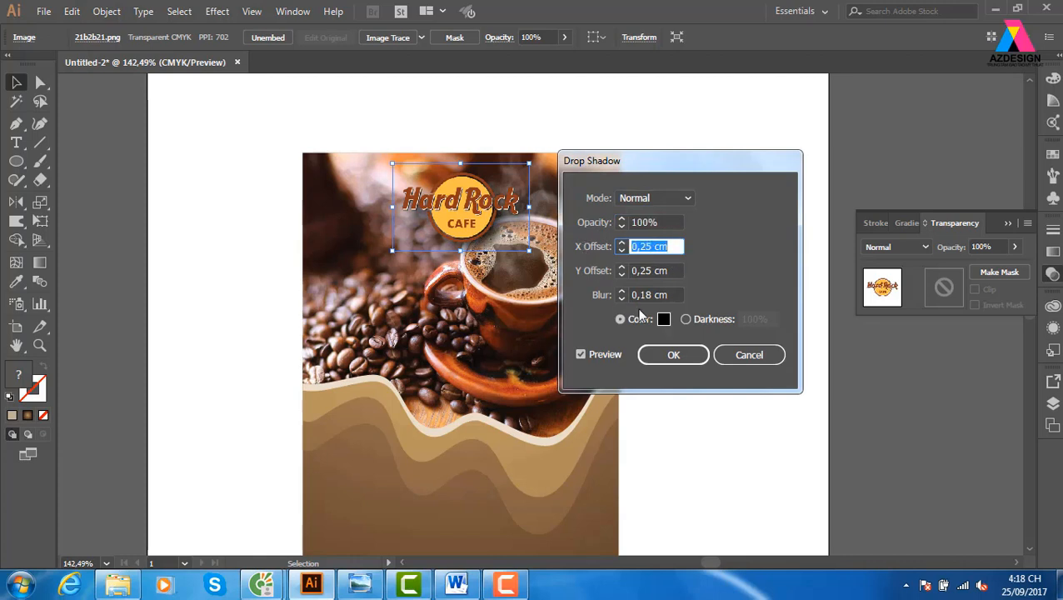
Step: Set the logo shadow's X and Y offsets to 0 cm and its blur to 0,1 cm
text(0)
key(Tab)
text(0)
key(Tab)
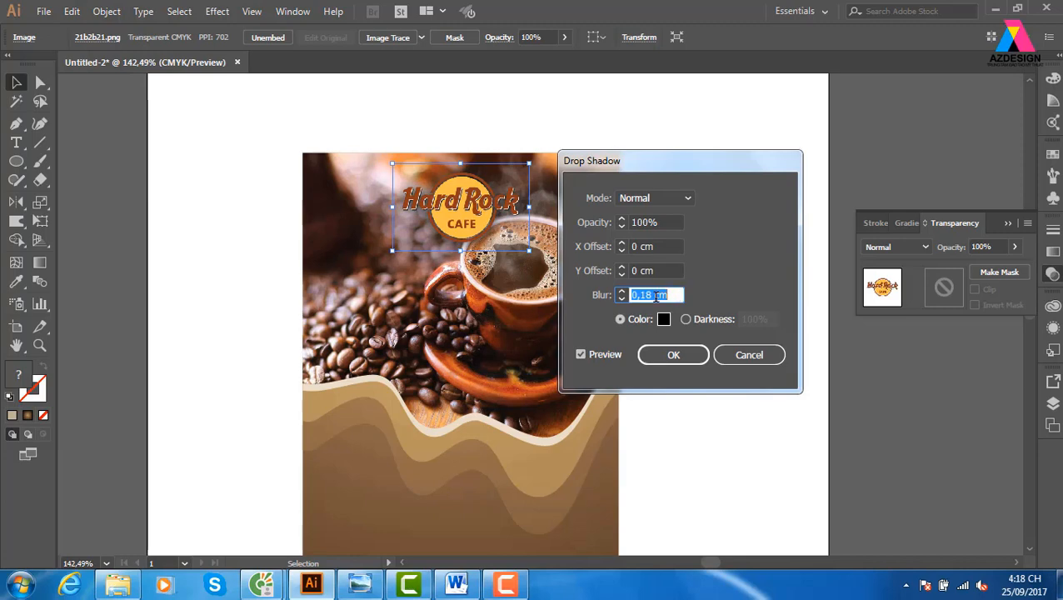
click(654, 294)
key(BackSpace)
Step: Change the logo shadow's color to white (FFFFFF) and its mode to Overlay, and apply the effect
click(665, 322)
drag(467, 183, 431, 120)
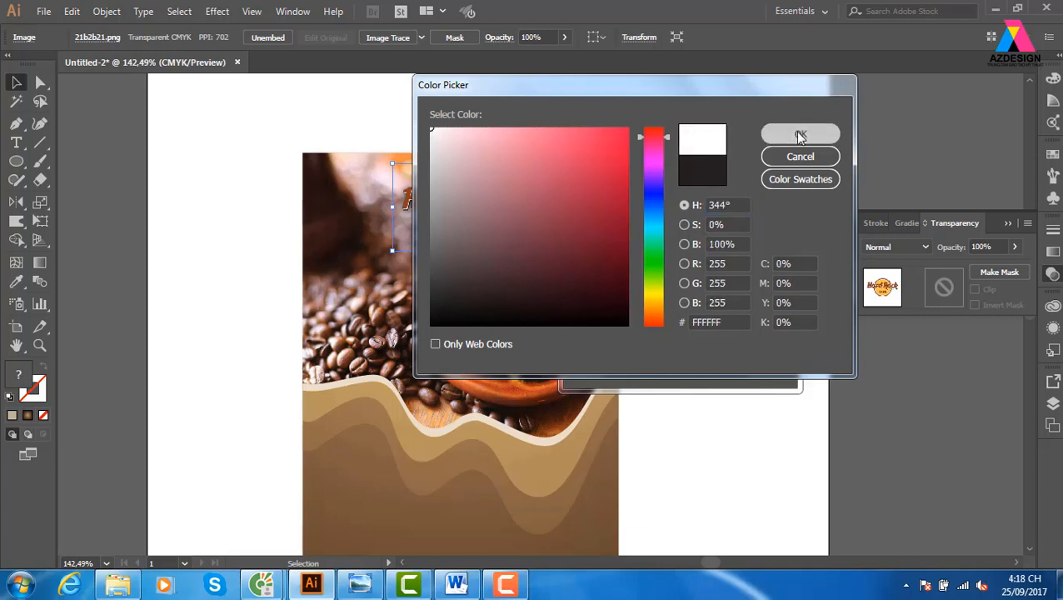
click(798, 135)
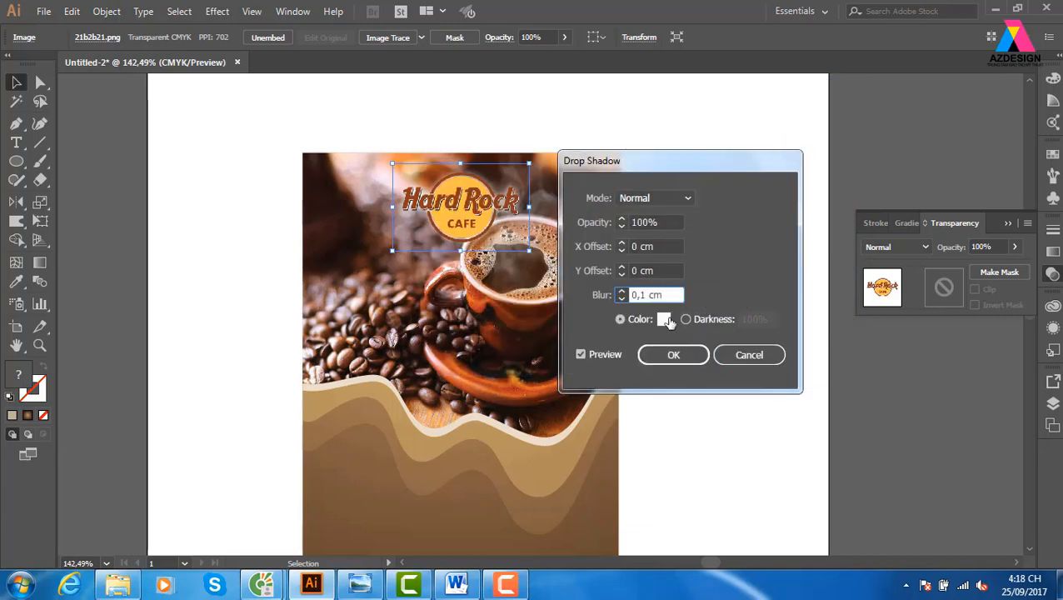
click(688, 198)
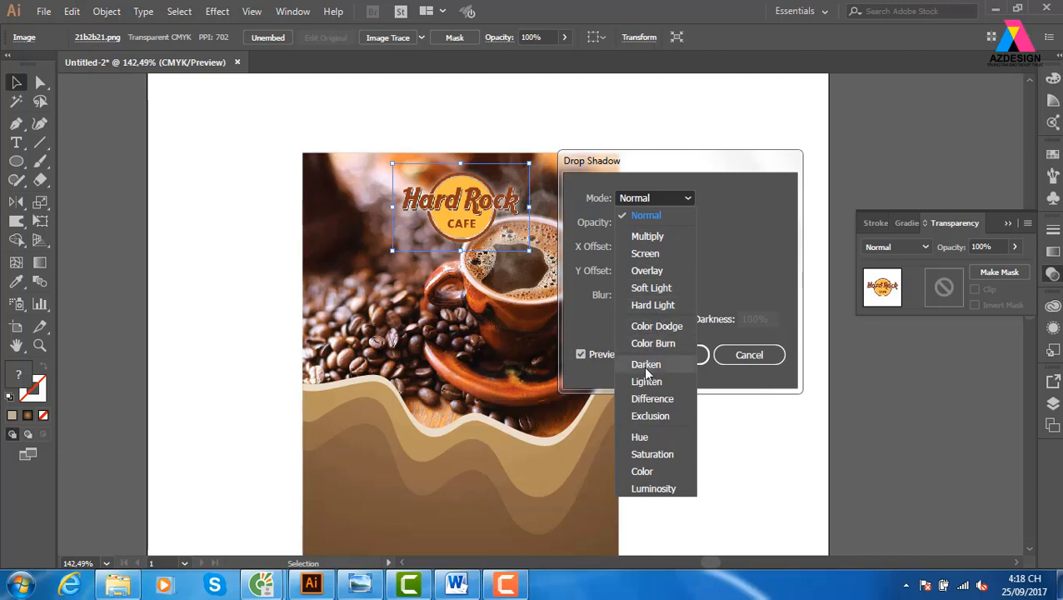
click(663, 271)
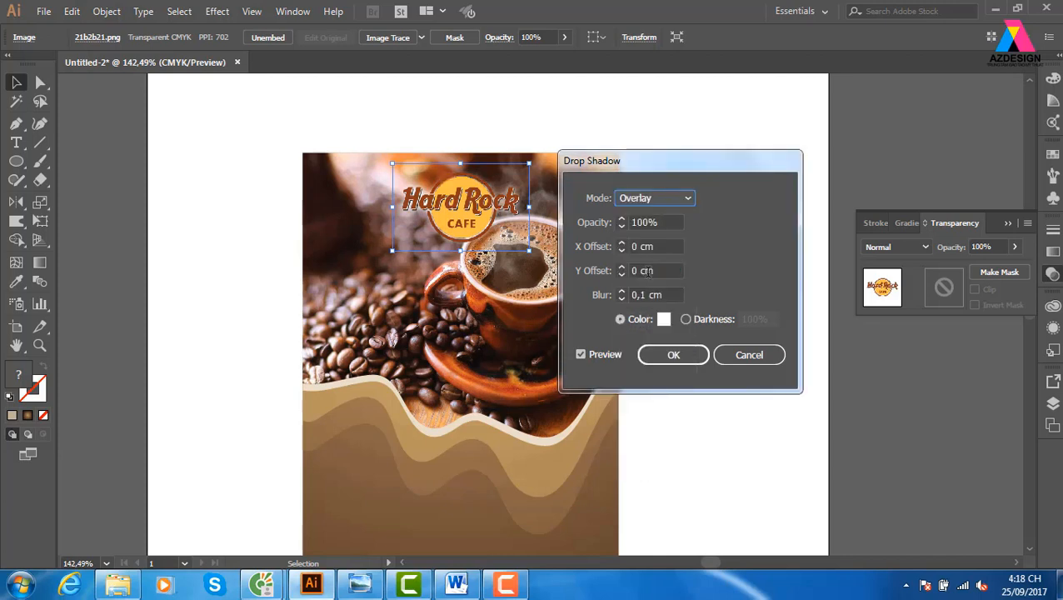
click(685, 354)
click(708, 214)
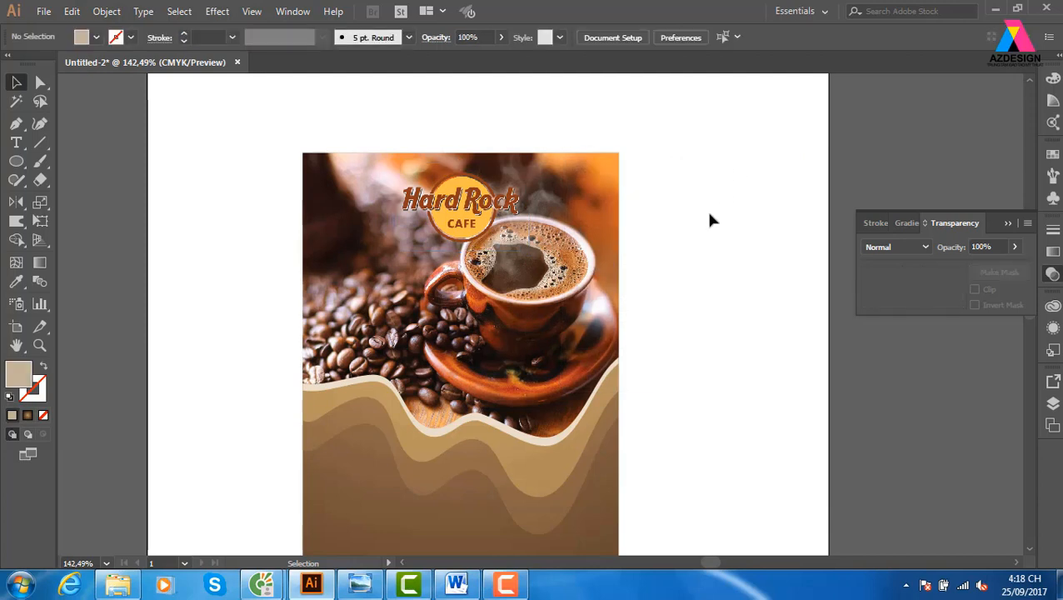
Step: Enlarge the Hard Rock Cafe logo slightly and proportionally from its center
drag(645, 289, 623, 277)
key(z)
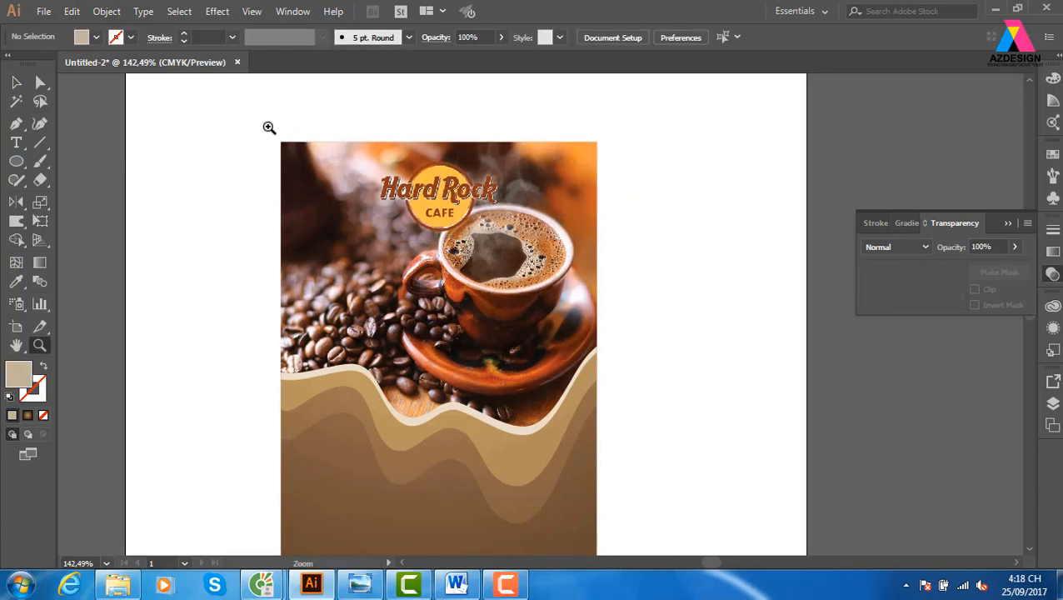
drag(256, 115, 635, 554)
drag(615, 338, 595, 326)
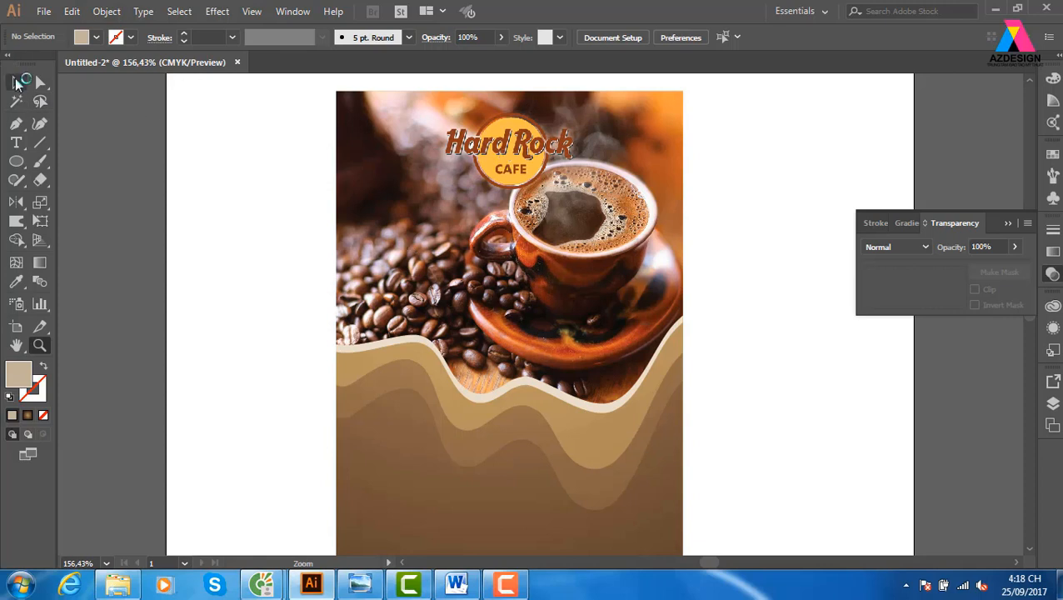
key(v)
click(493, 147)
mouse_move(583, 102)
mouse_down()
mouse_move(624, 90)
mouse_move(608, 90)
mouse_move(594, 112)
mouse_up()
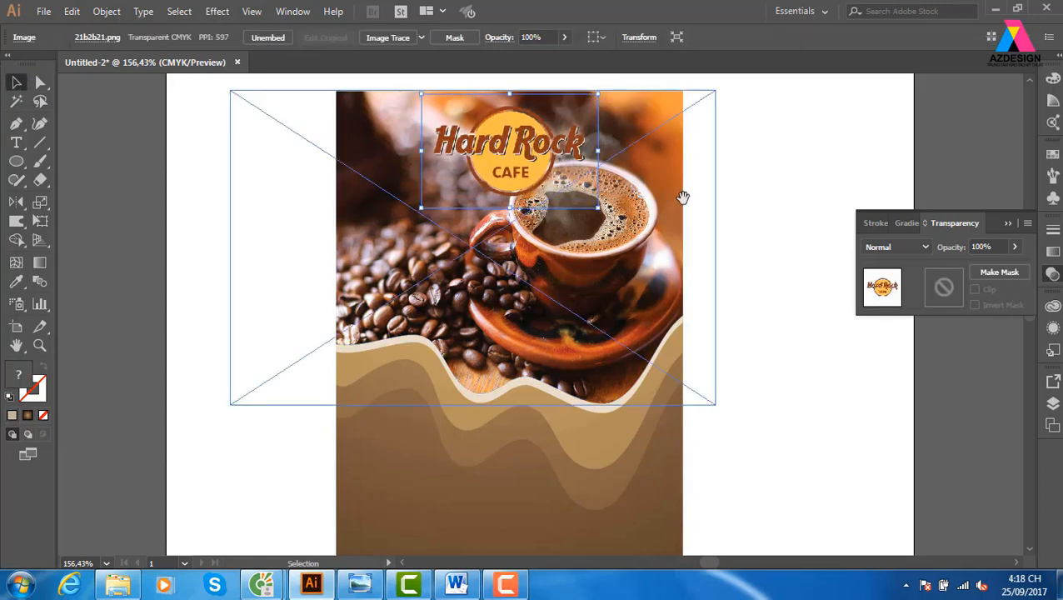
drag(683, 196, 645, 207)
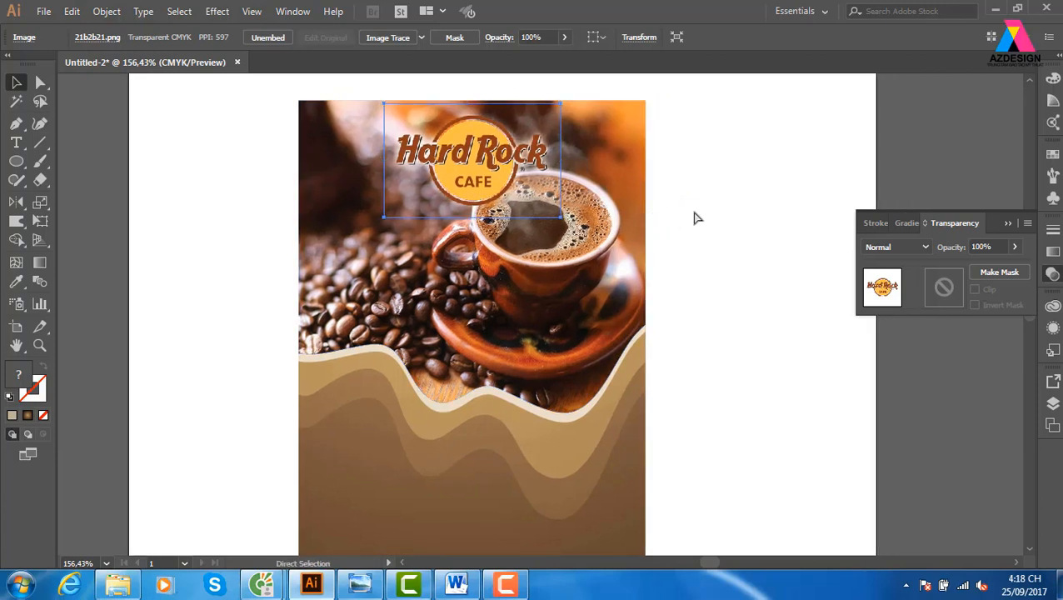
click(784, 211)
Step: Switch to the Word document, copy the four Ca phê menu lines with their prices, and return to Illustrator
drag(693, 308, 677, 290)
key(ctrl+1)
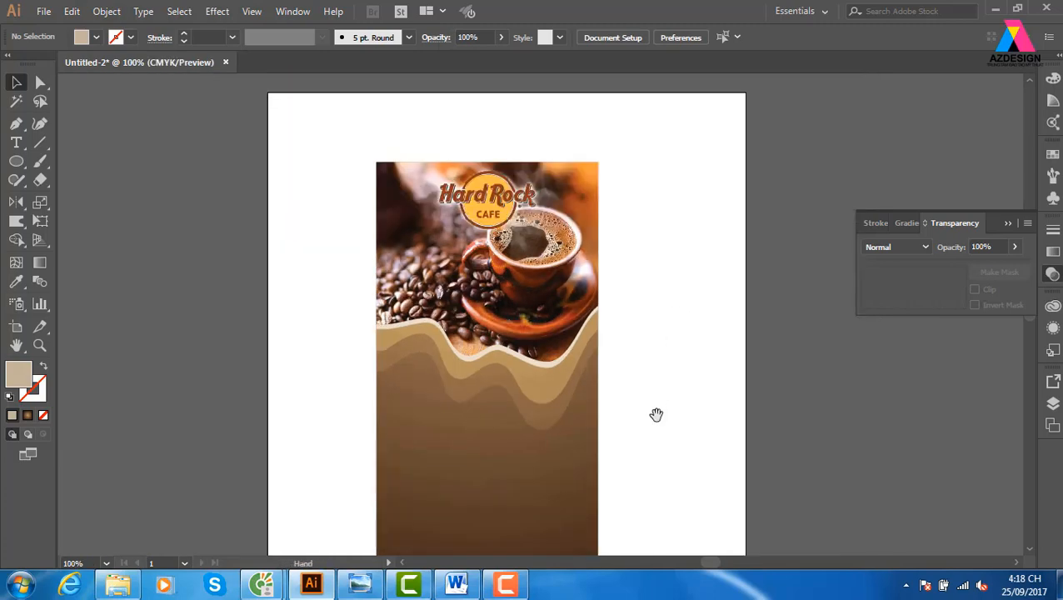
drag(657, 415, 660, 298)
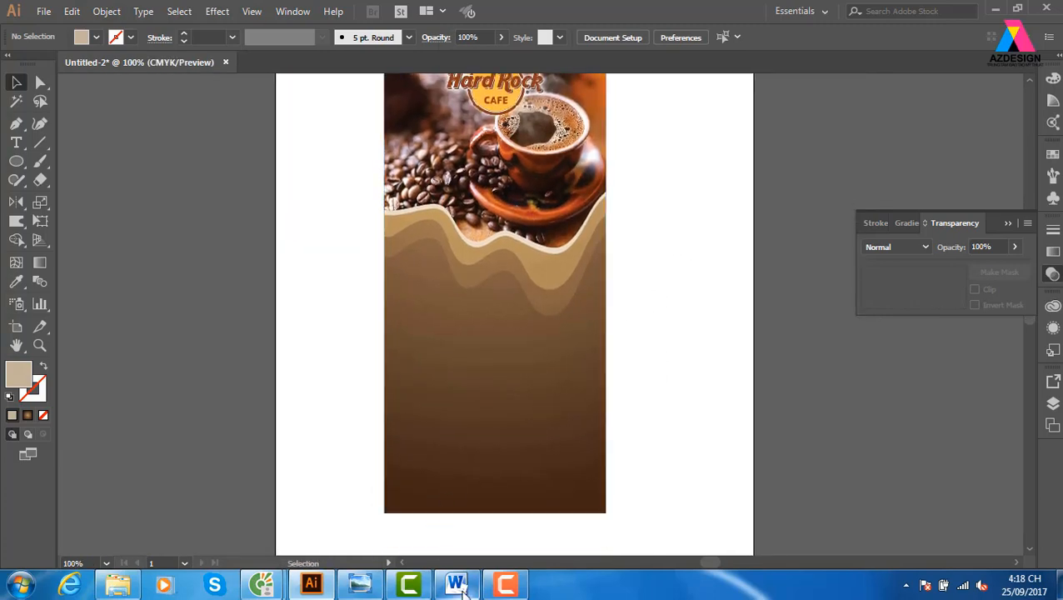
click(456, 585)
click(437, 242)
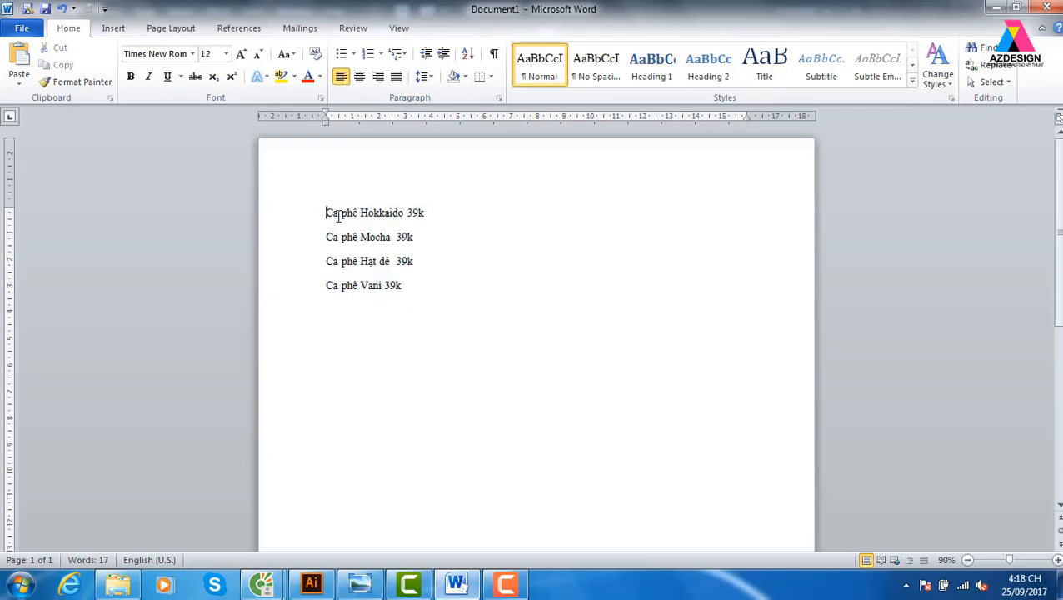
drag(338, 216, 446, 293)
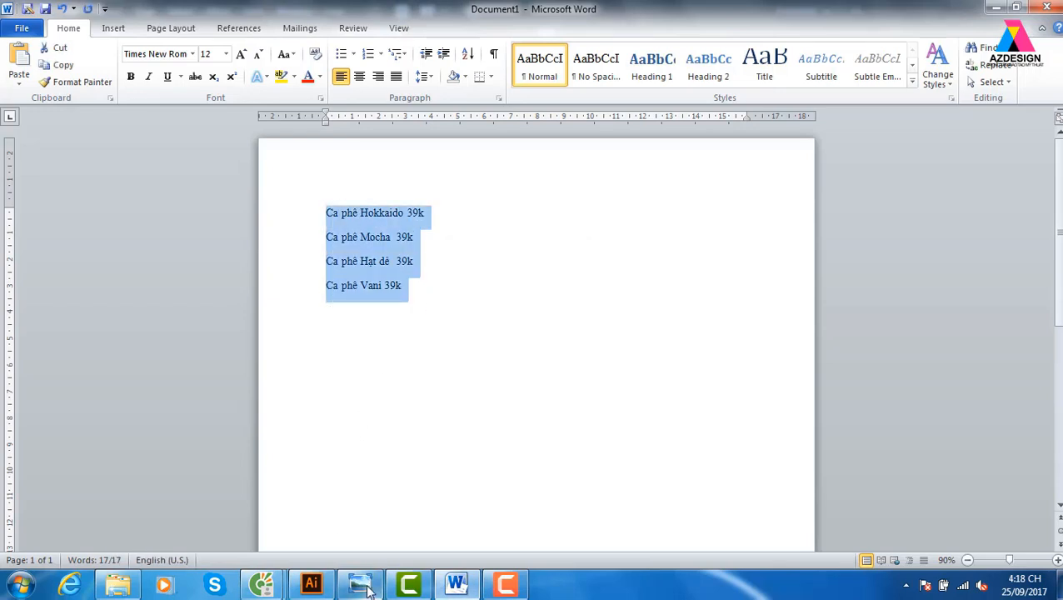
click(312, 585)
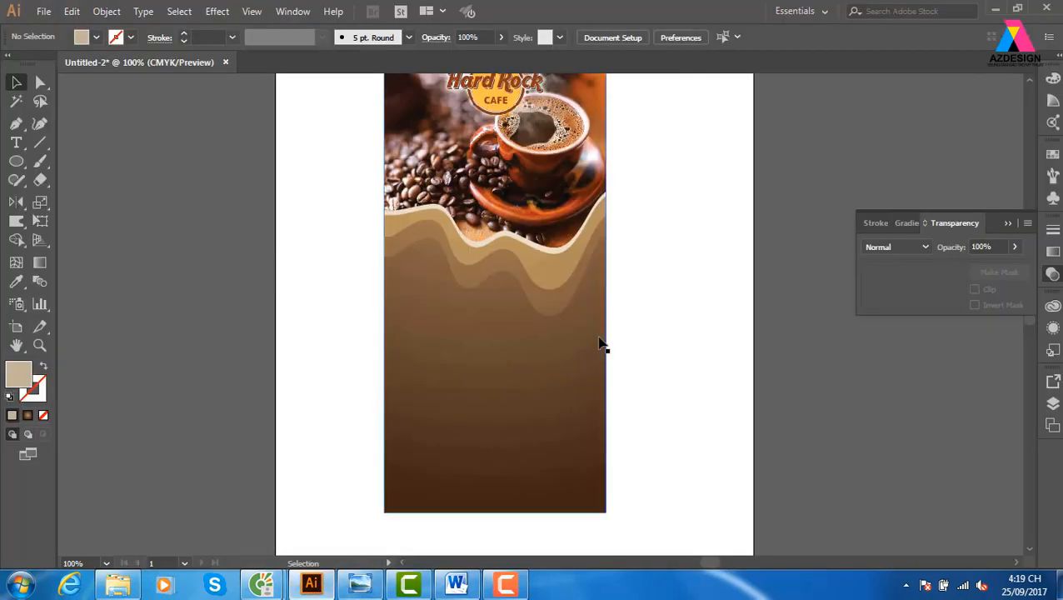
Step: Add the text "Menu Cafe" on the brown background below the waves and scale it up to about 39.88 pt
key(t)
click(417, 342)
text(m)
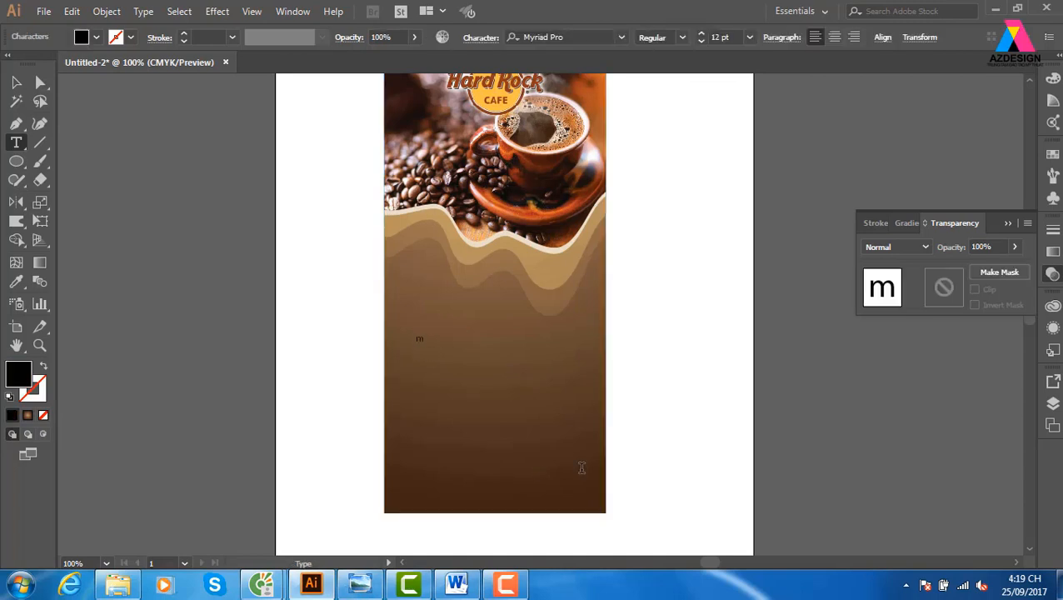
text(ie)
key(BackSpace)
key(BackSpace)
key(BackSpace)
text(Menu Cafe)
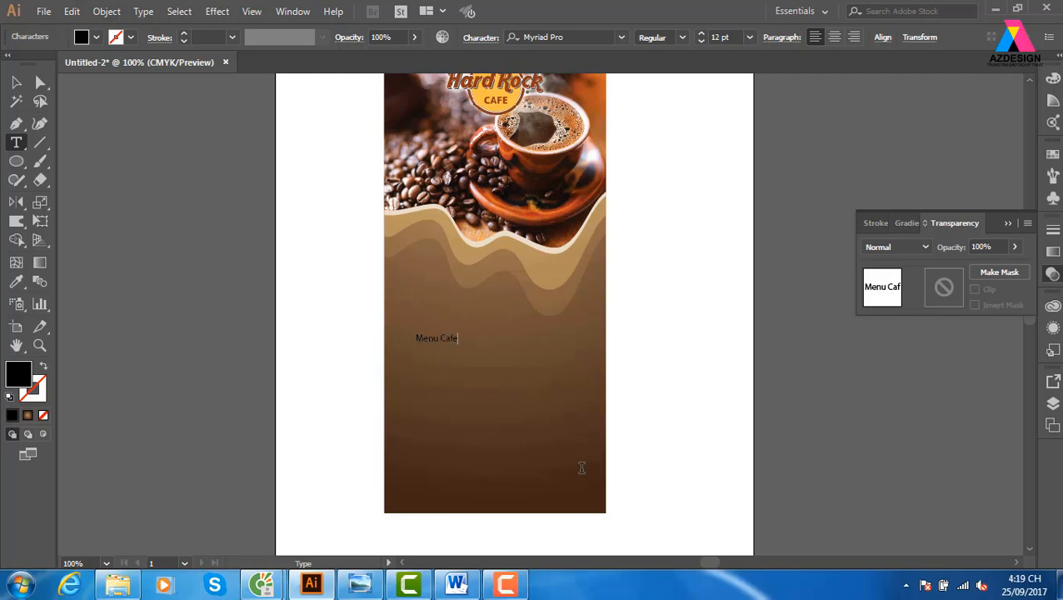
click(16, 82)
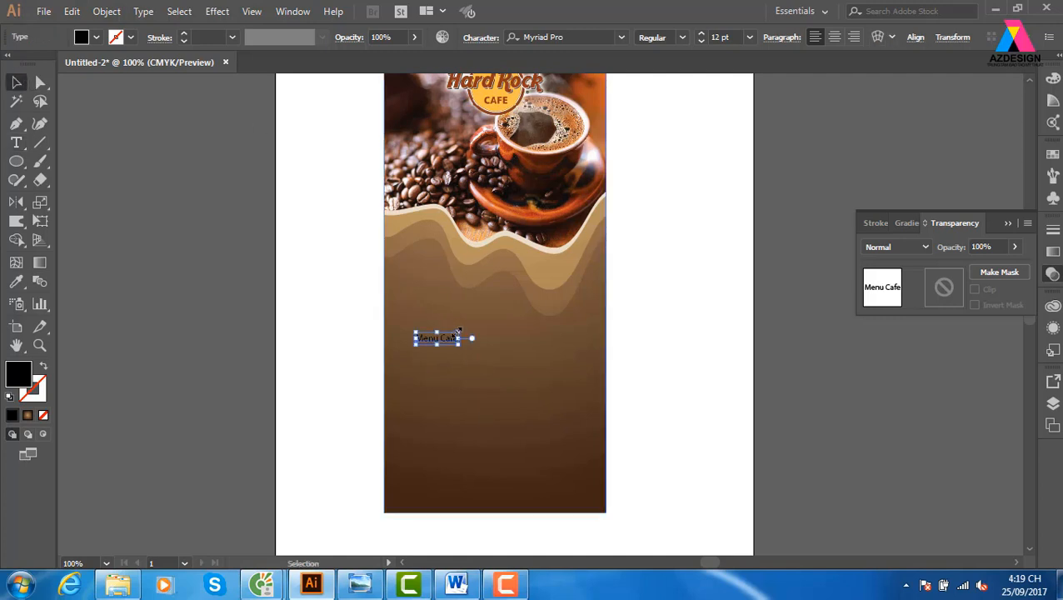
drag(457, 333, 556, 307)
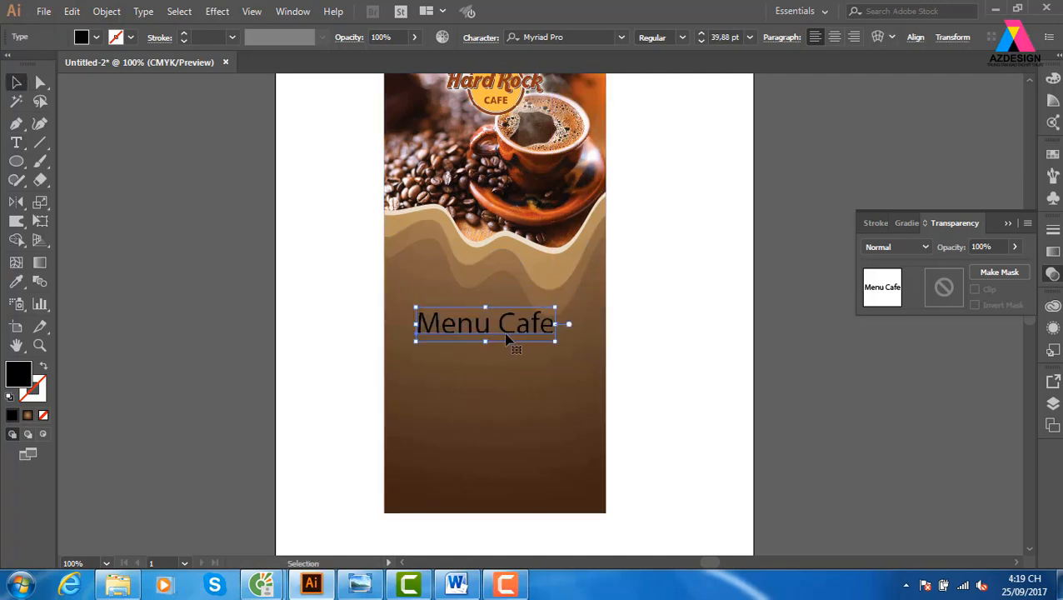
Step: Move the "Menu Cafe" text slightly up and set its font to Opificio
drag(508, 334, 522, 350)
click(573, 37)
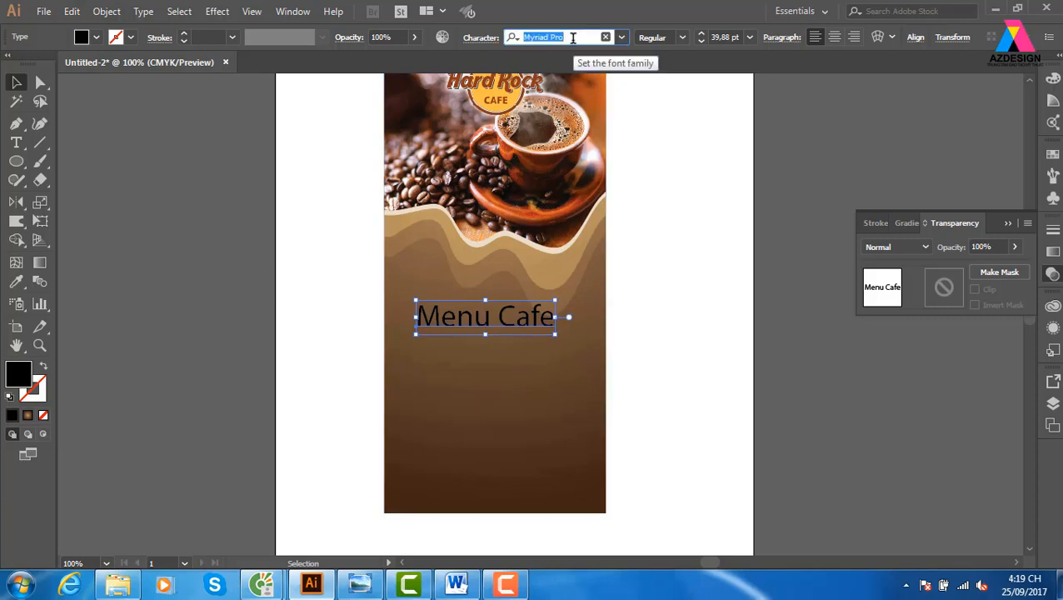
text(o)
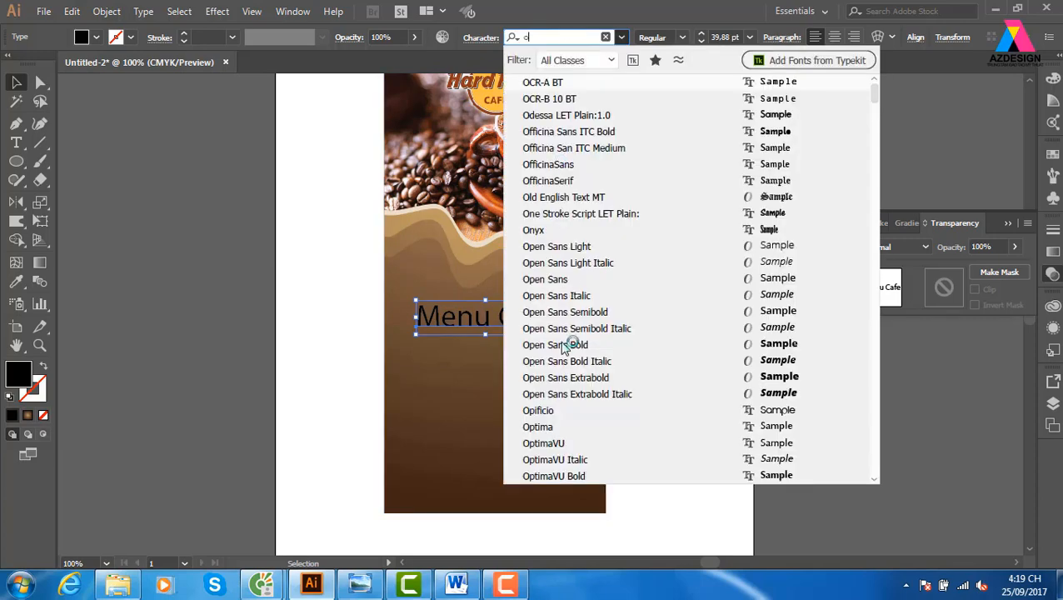
click(555, 409)
click(679, 325)
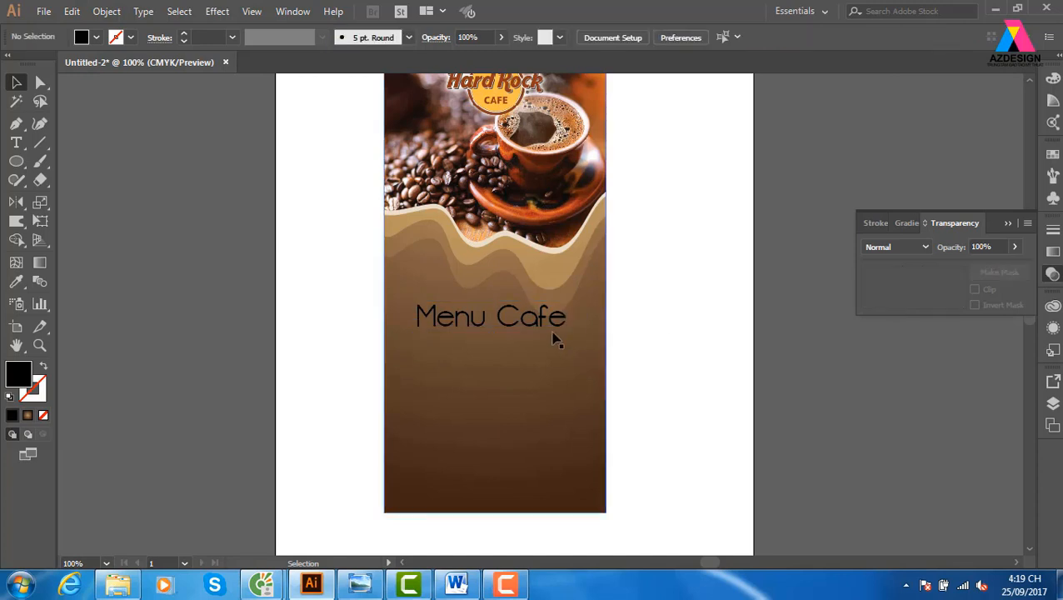
Step: Recolor the "Menu Cafe" text, sampling the light beige of the wave edge below the photo with the Eyedropper
click(544, 322)
click(1054, 153)
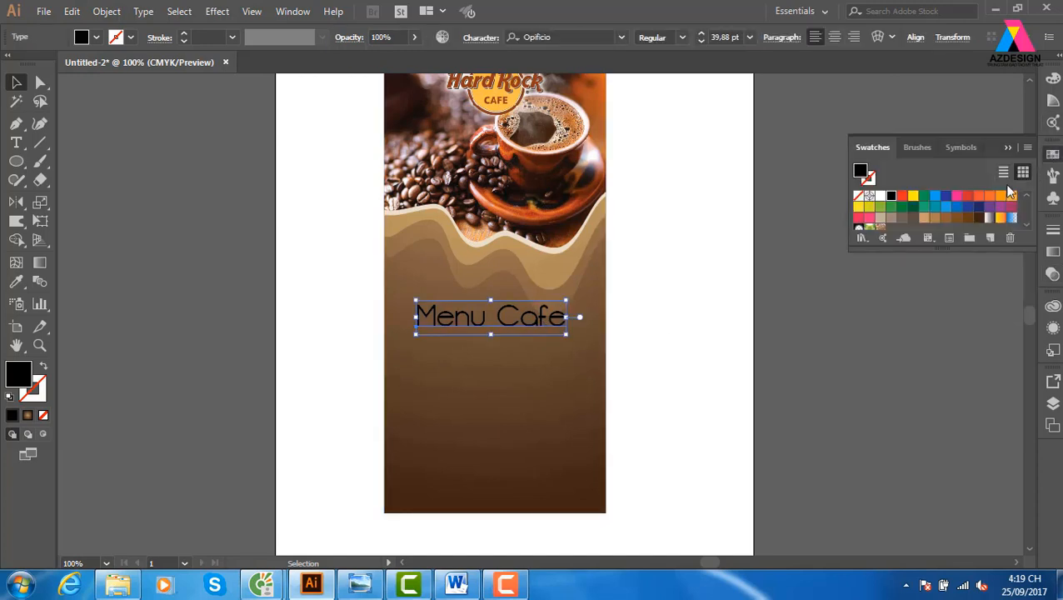
click(880, 195)
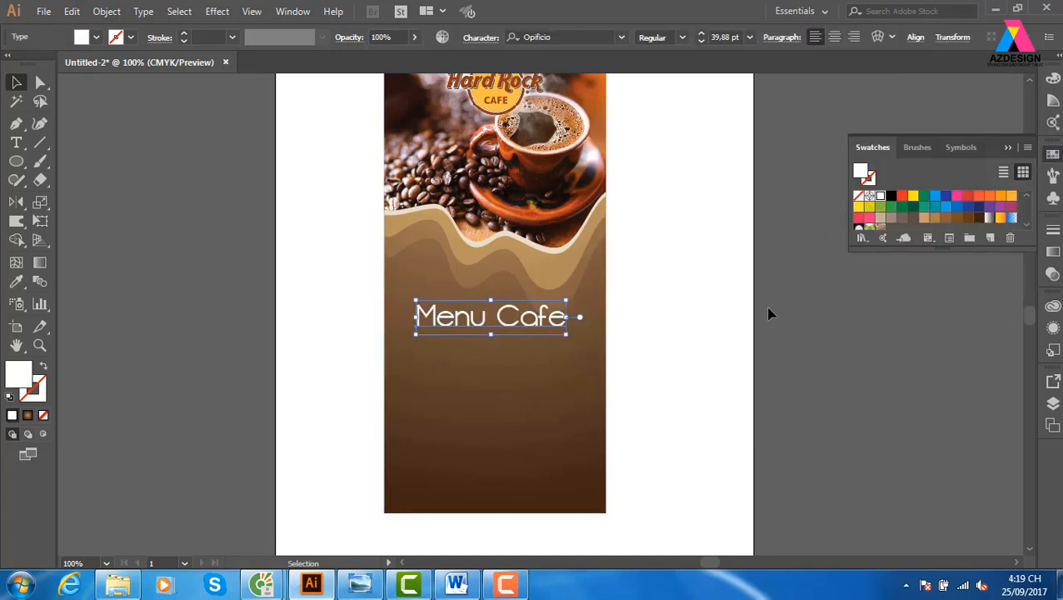
key(i)
click(582, 239)
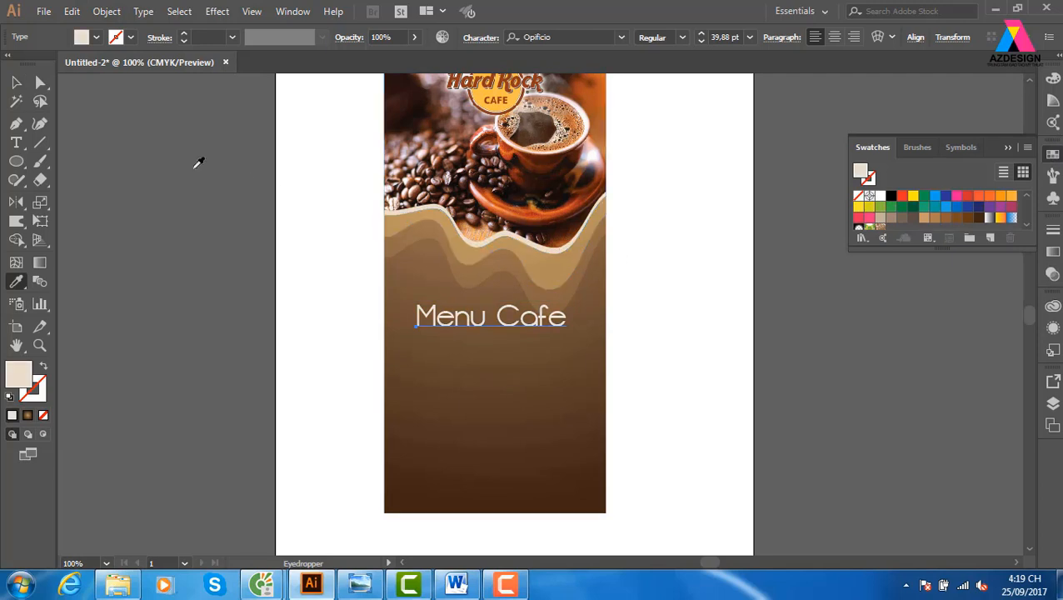
key(v)
click(670, 315)
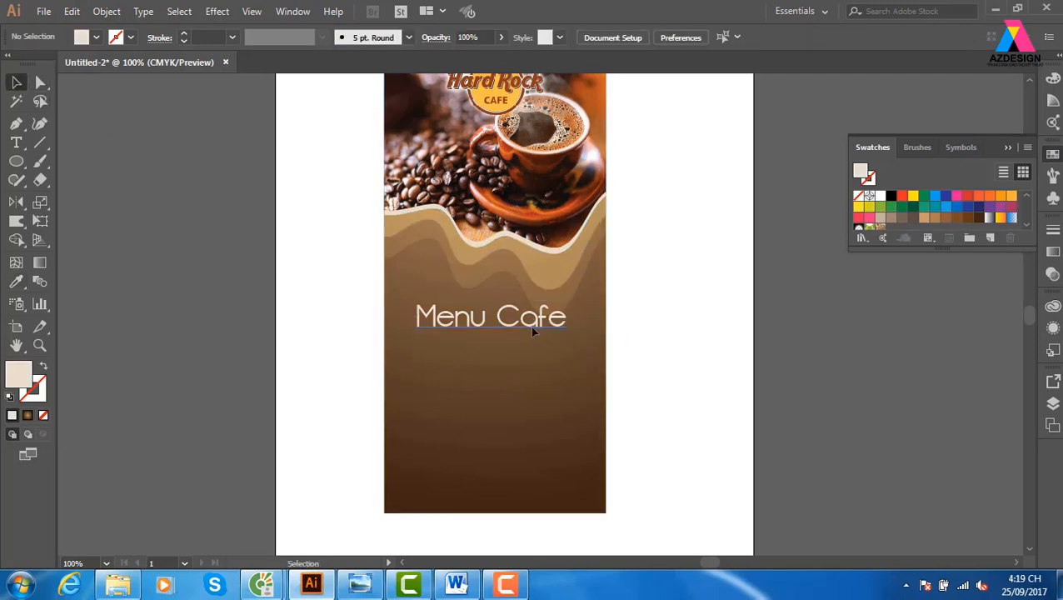
Step: Shift the letter C of "Cafe" closer to "Menu" using the Touch Type tool
click(533, 331)
click(771, 337)
key(ctrl+equal)
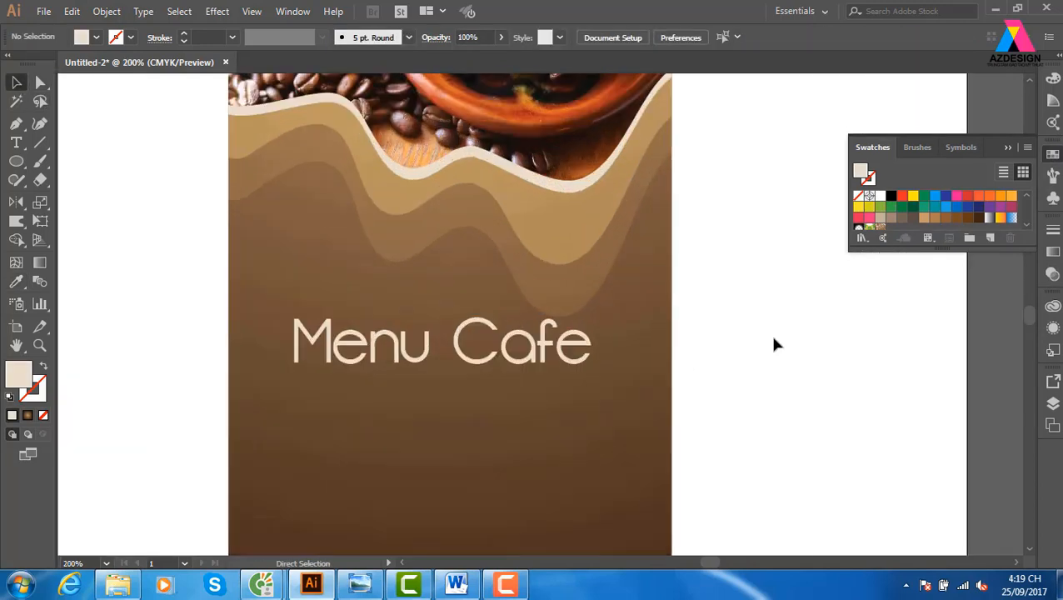
click(492, 364)
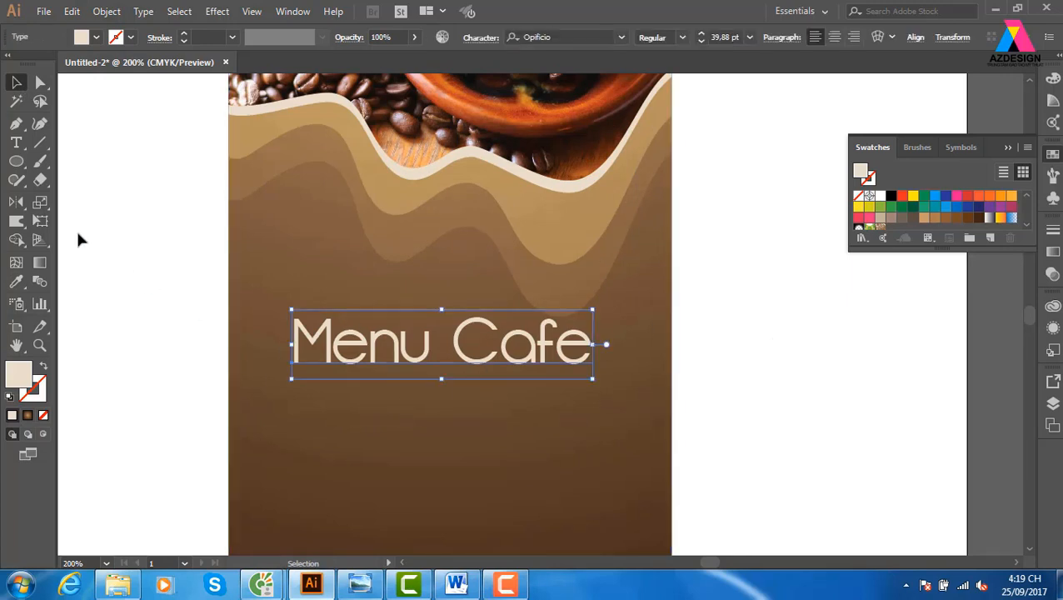
click(22, 145)
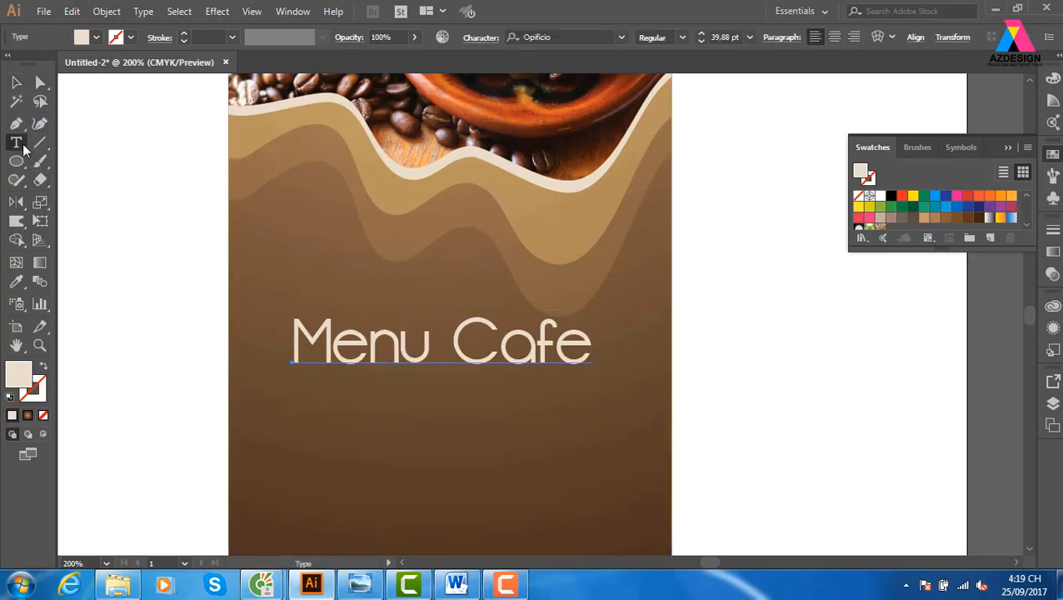
drag(23, 145, 109, 257)
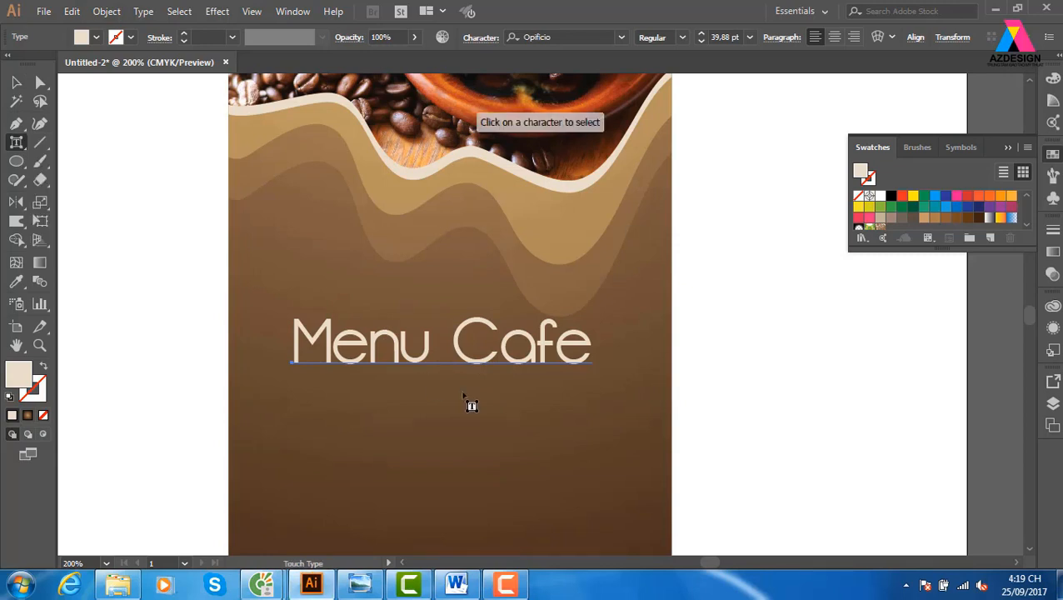
click(486, 367)
key(Left)
key(Left)
key(Left)
key(Left)
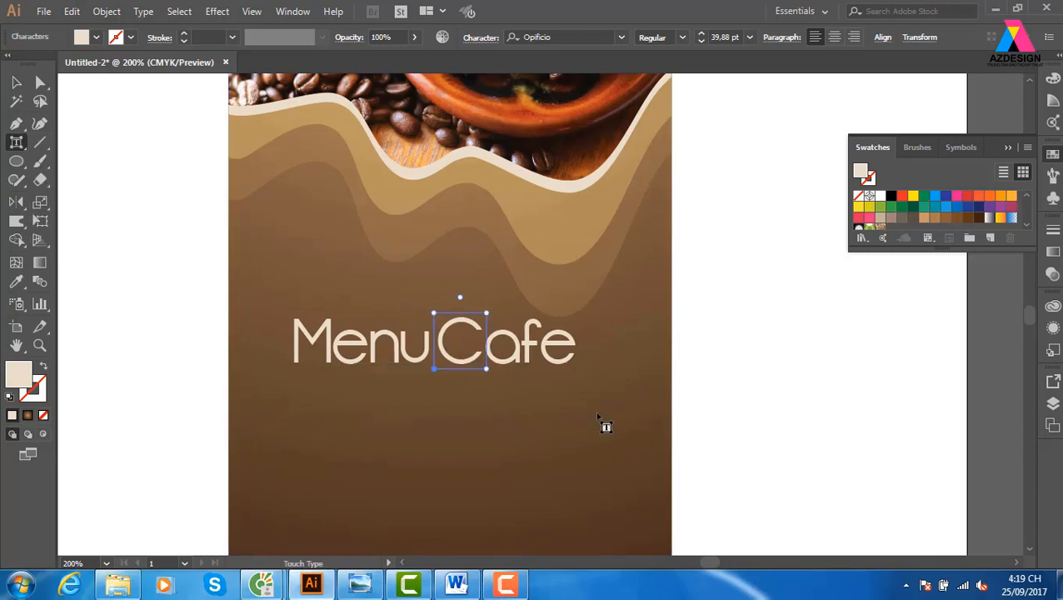
key(Left)
key(Left)
key(Right)
key(Right)
key(v)
Step: Select the word "Cafe", browse through fonts for it, and apply Source Sans Pro Black
click(504, 358)
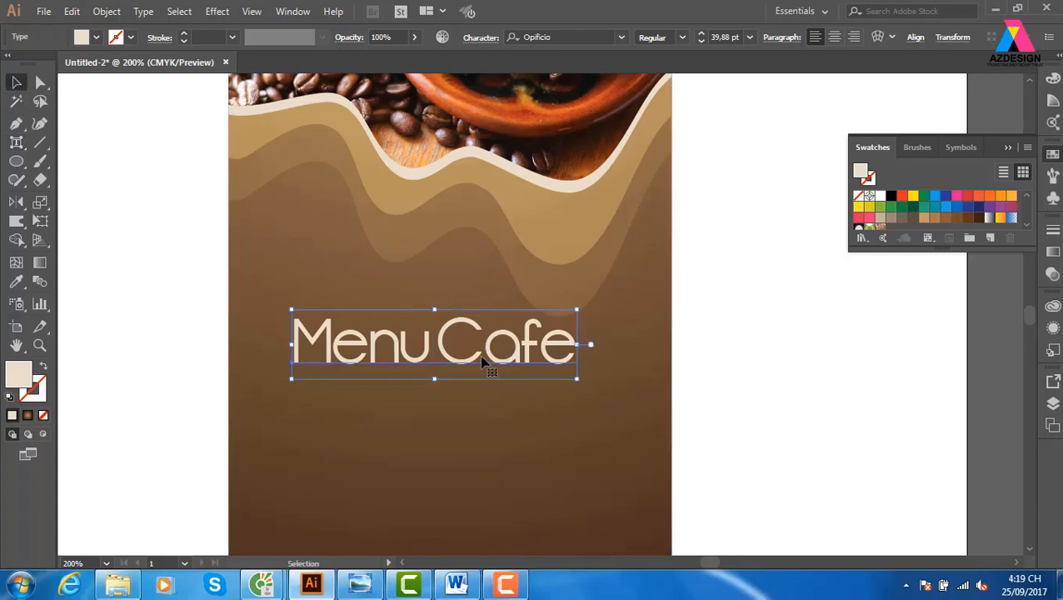
double_click(490, 363)
drag(439, 347, 573, 357)
click(566, 36)
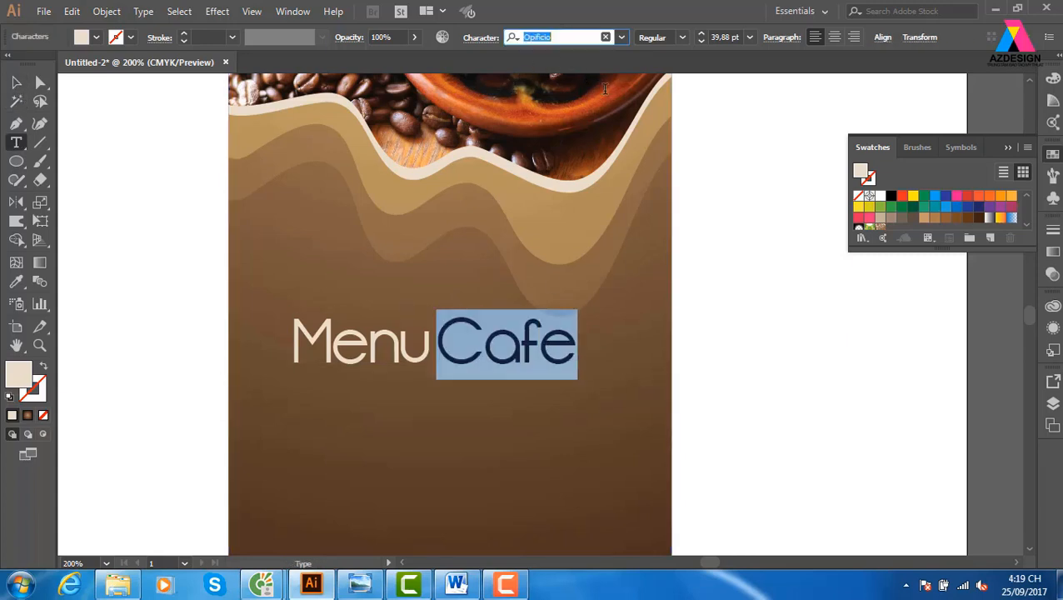
key(Down)
key(Down)
key(Down)
key(Down)
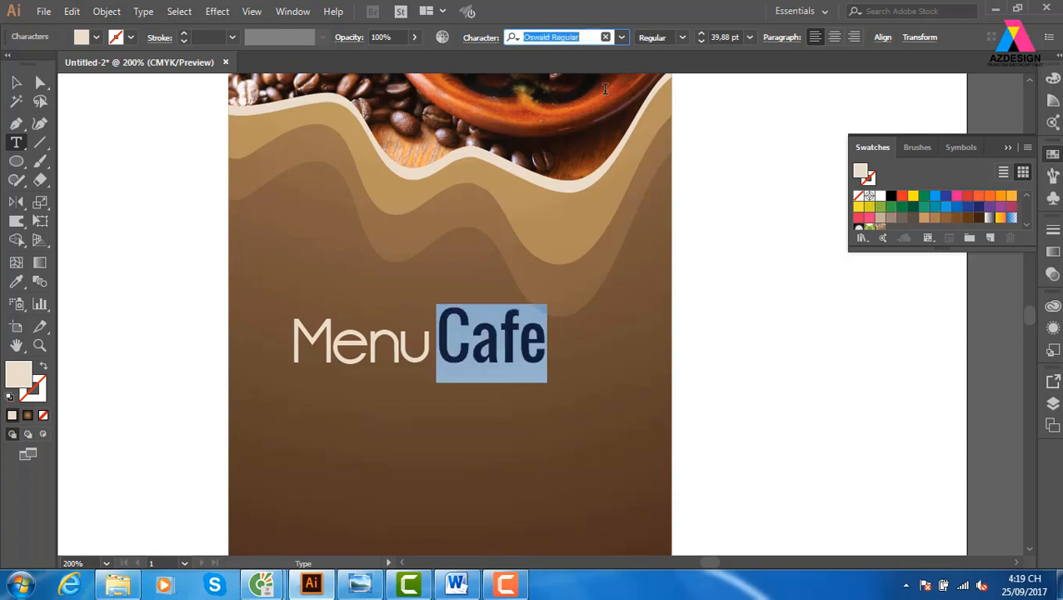
key(Down)
key(Down)
key(Down)
key(Down)
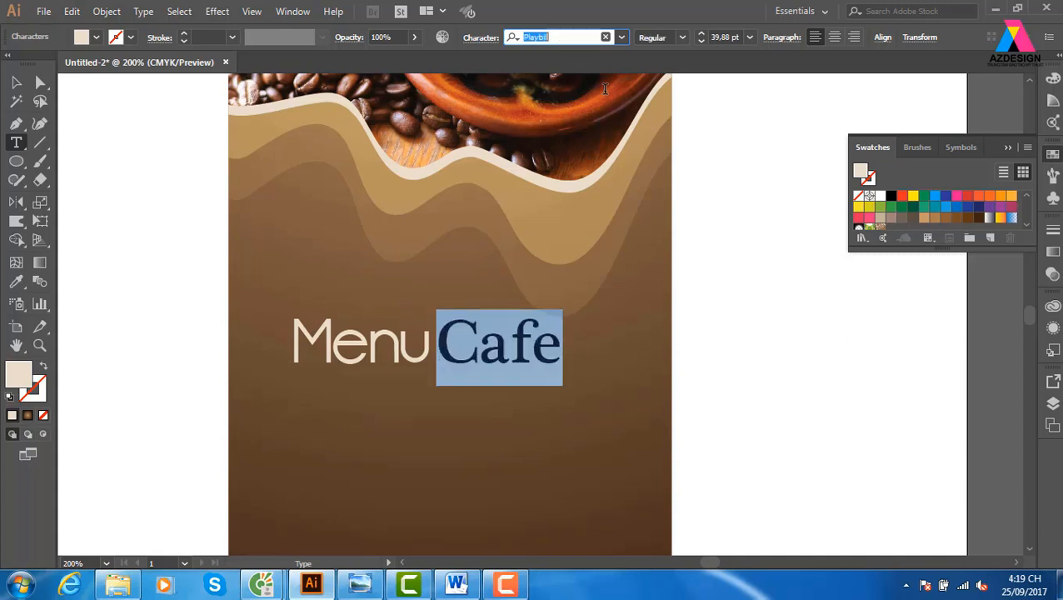
key(Down)
key(Down)
key(Down)
key(Down)
key(Down)
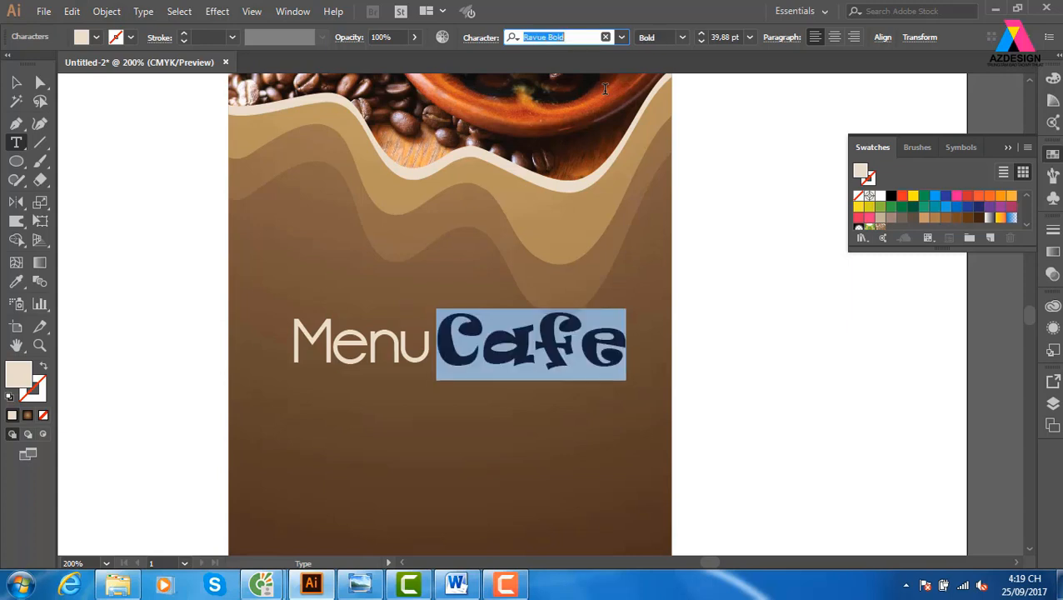
key(Down)
key(Down)
key(Down)
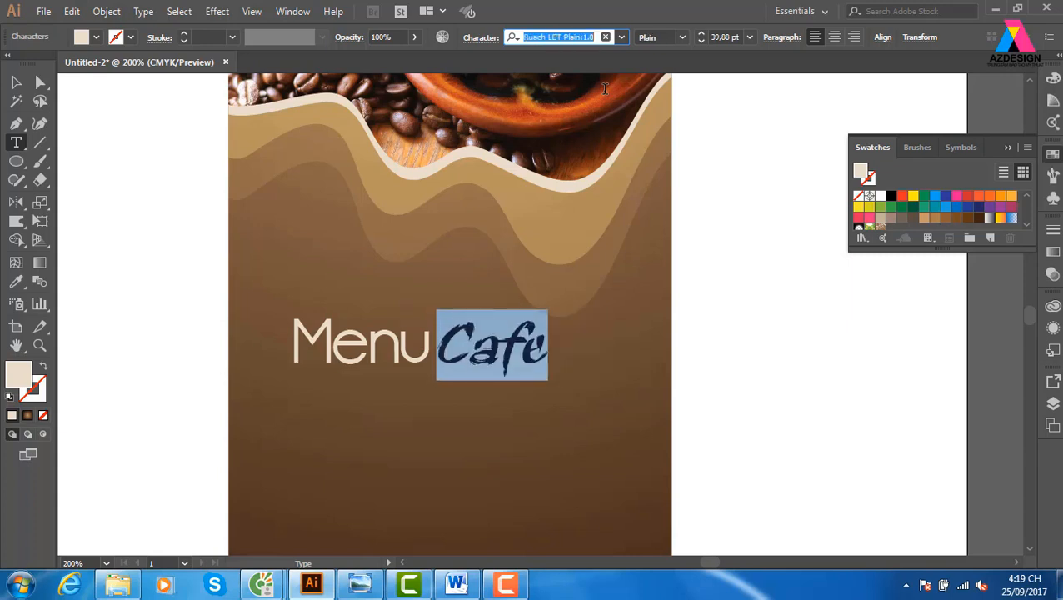
key(Down)
key(Down)
key(Down)
key(Down)
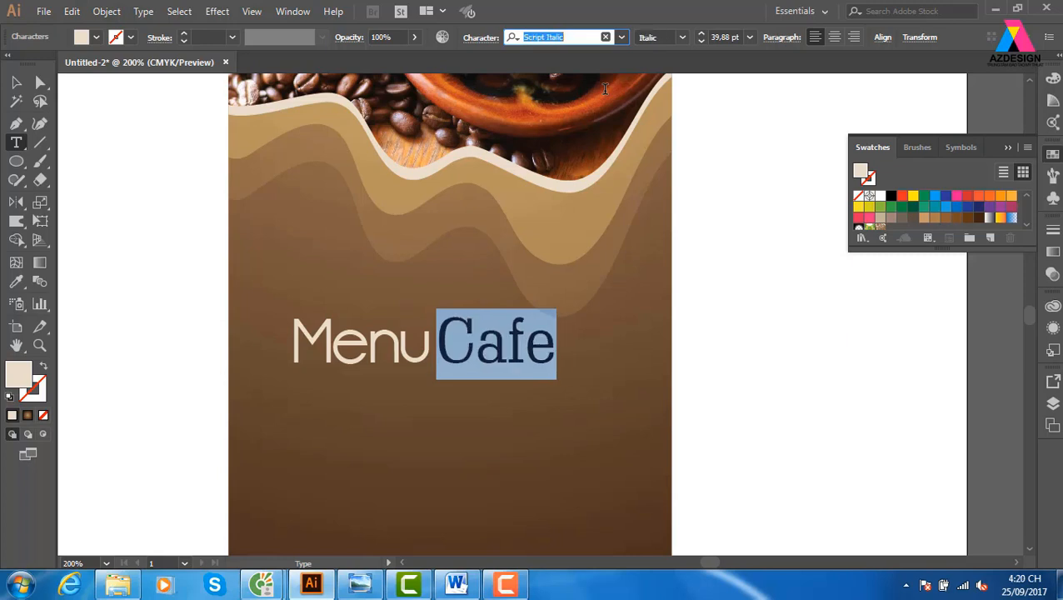
key(Down)
key(Down)
key(Down)
key(Down)
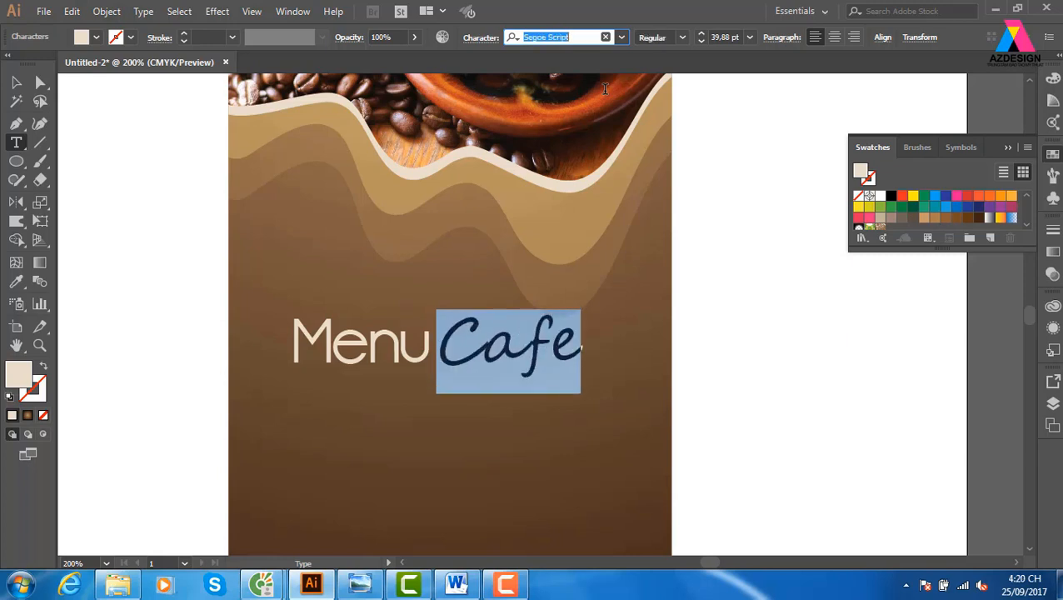
key(Down)
key(Down)
key(Down)
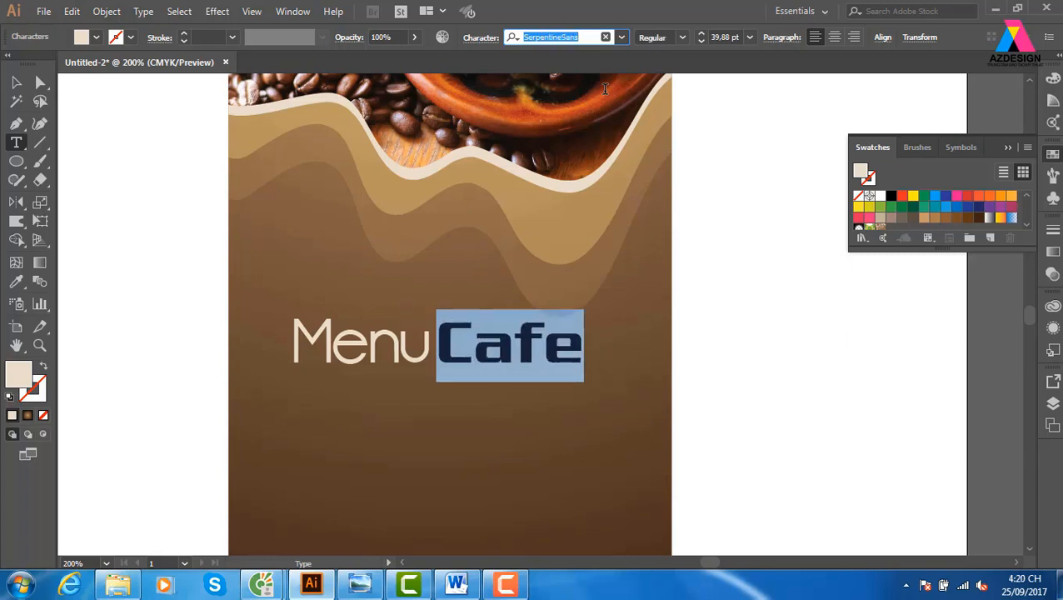
key(Down)
key(Down)
key(Down)
key(Down)
key(Down)
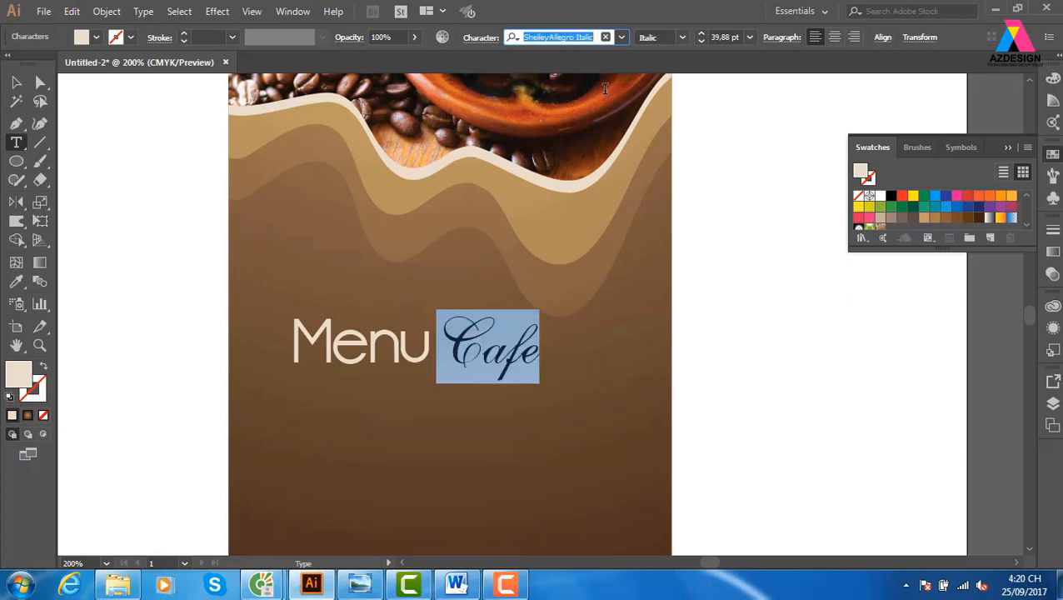
key(Down)
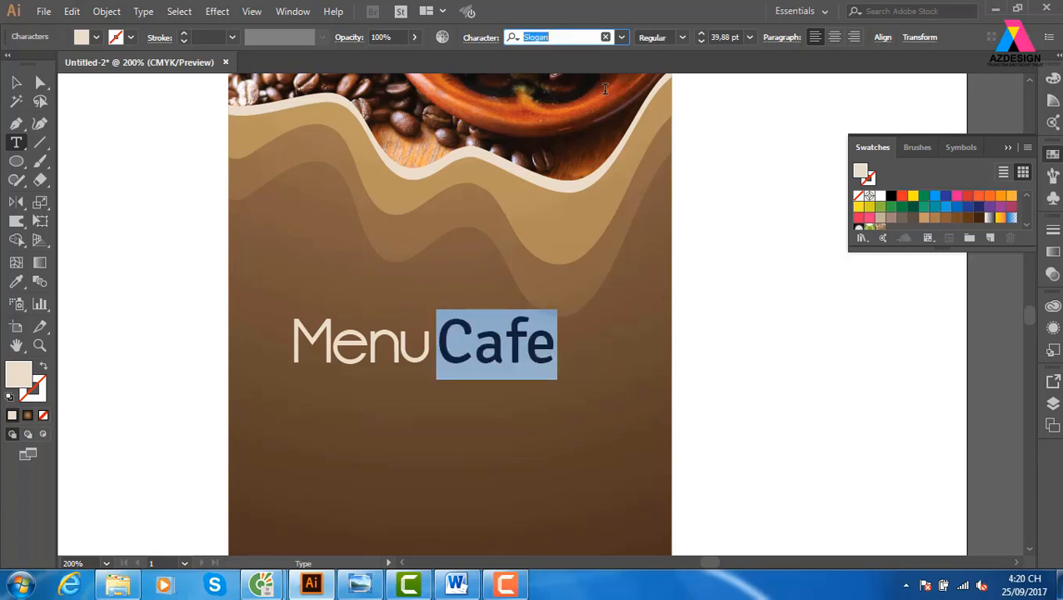
key(Down)
key(Down)
key(Down)
key(Down)
key(Down)
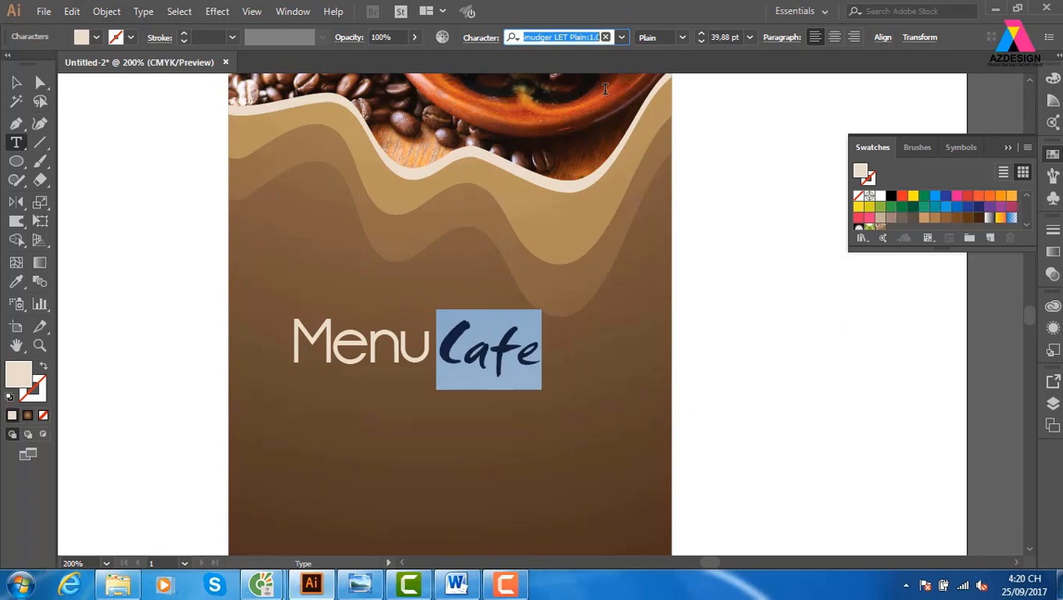
key(Down)
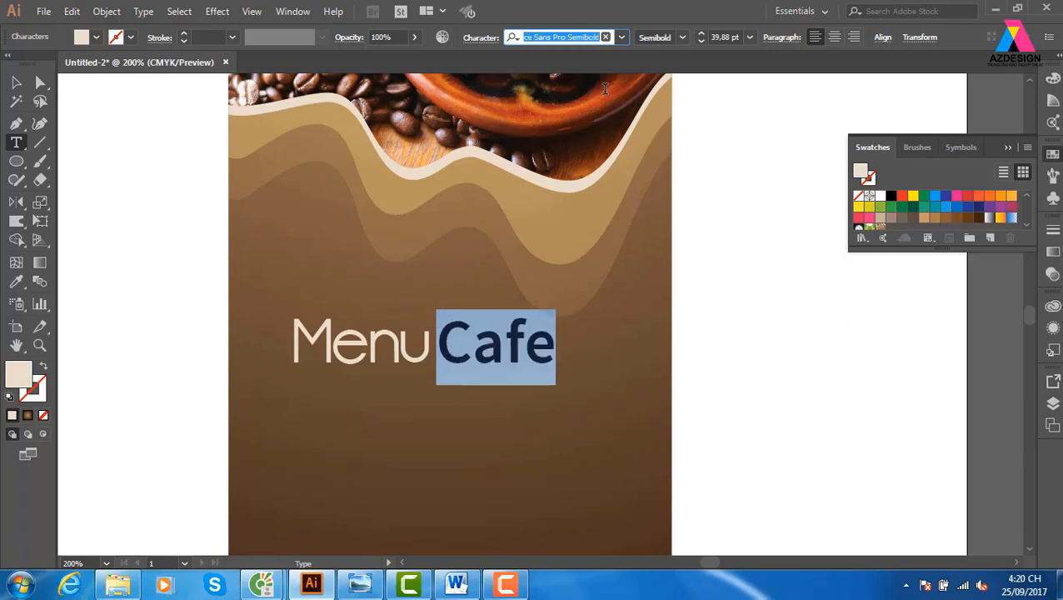
key(Up)
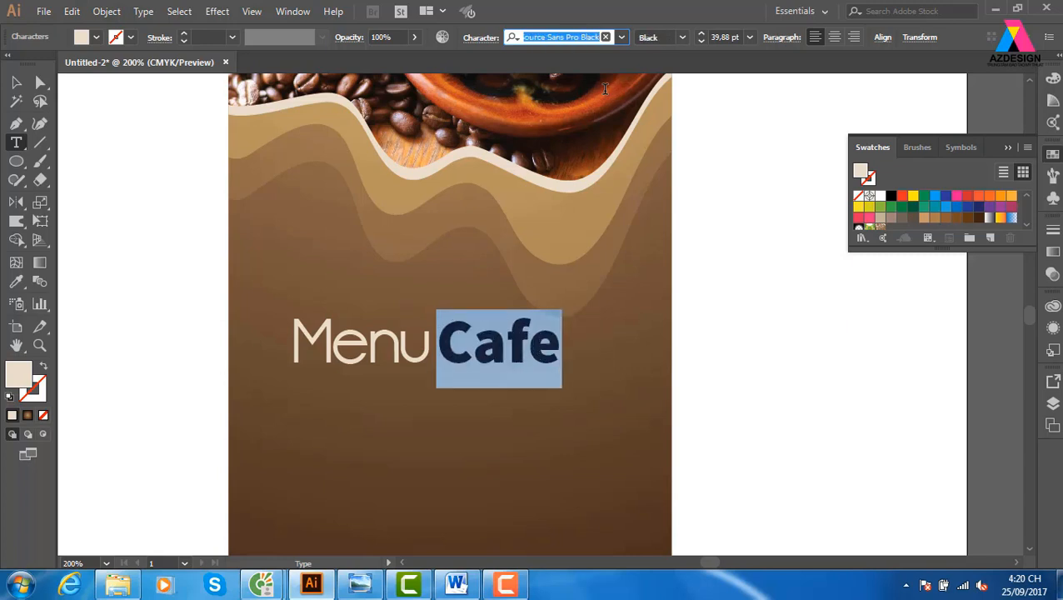
key(Return)
Step: Copy the word "Cafe" and delete it from the title text, leaving only "Menu"
click(456, 358)
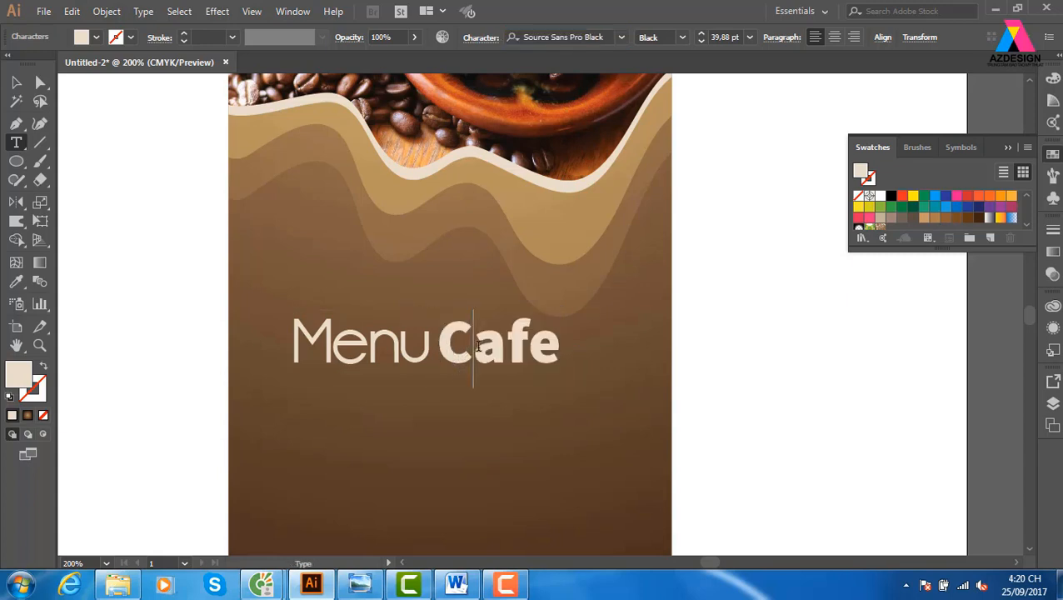
double_click(477, 345)
key(ctrl+c)
key(BackSpace)
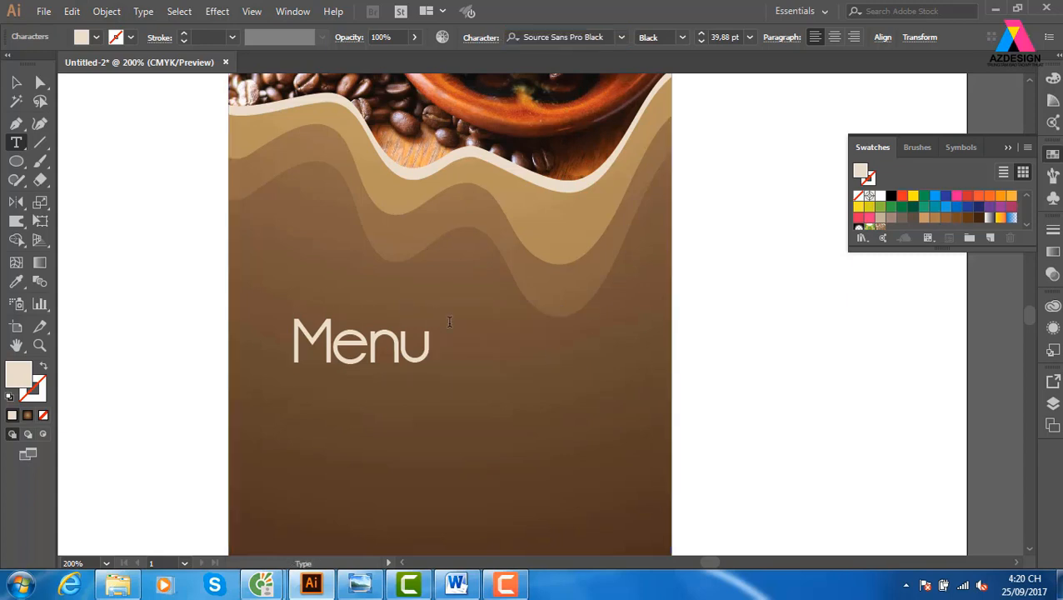
Step: Paste "Cafe" as a separate text object beside "Menu" and enlarge it proportionally to about 55.61 pt
click(17, 82)
click(738, 342)
key(t)
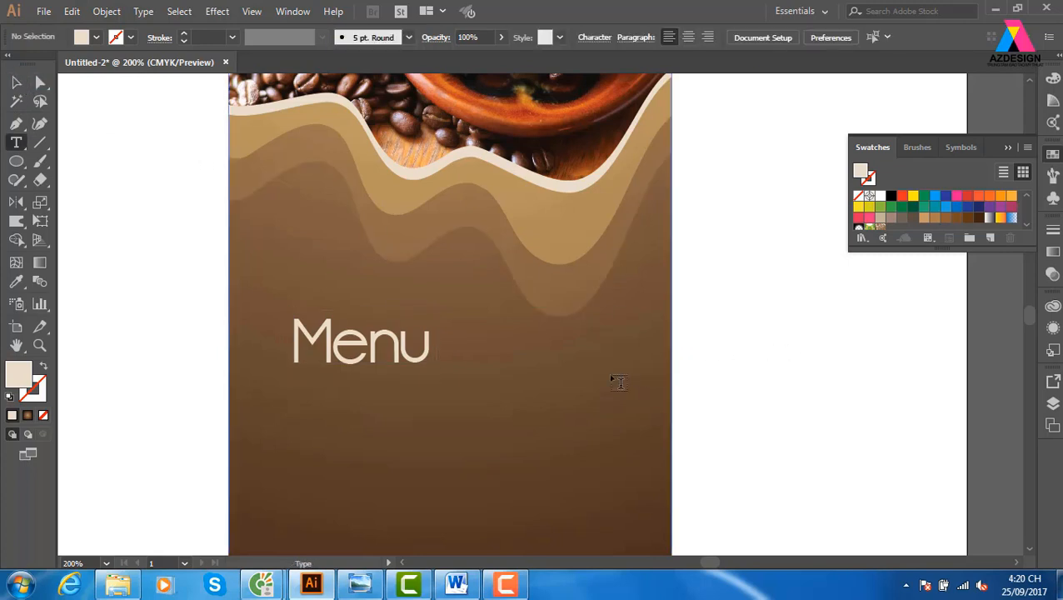
click(500, 383)
key(ctrl+v)
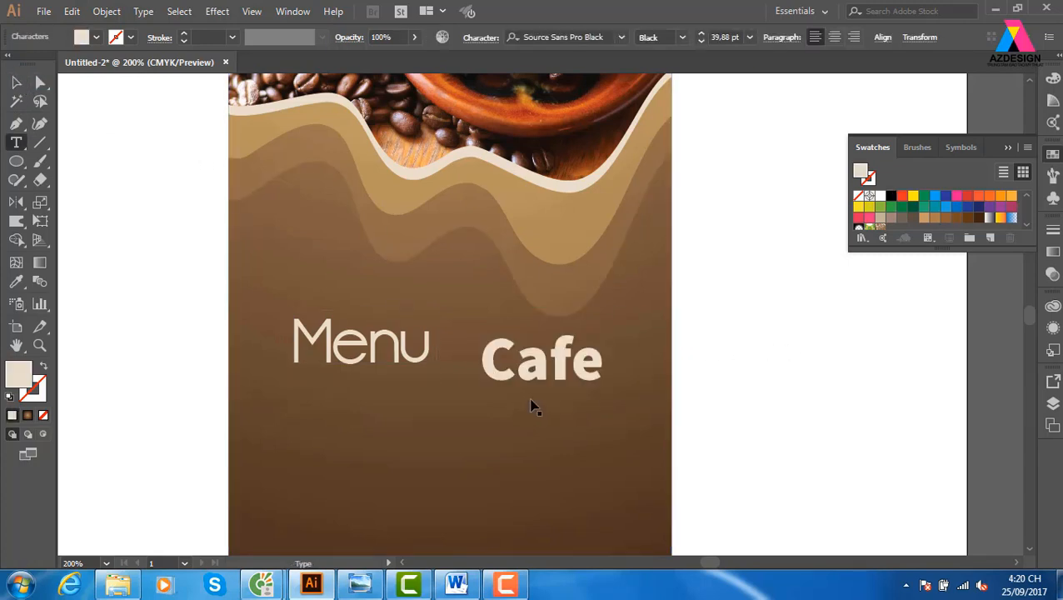
click(17, 82)
drag(480, 407, 430, 434)
Step: Try "Cafe" above and below "Menu", enlarging it to about 59.38 pt in the lower position
drag(446, 371, 299, 301)
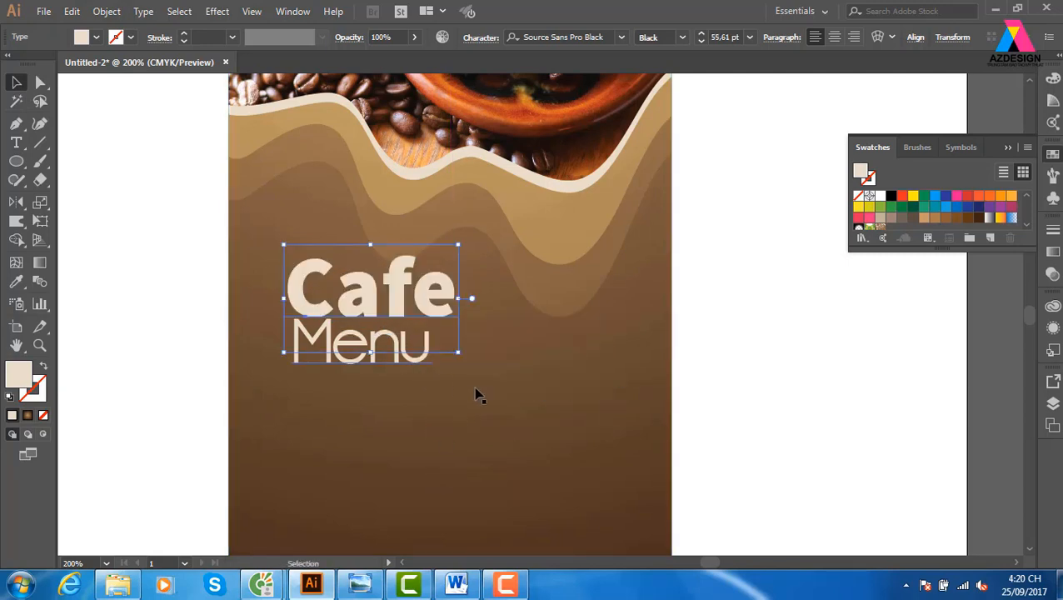
click(815, 393)
drag(397, 355, 386, 432)
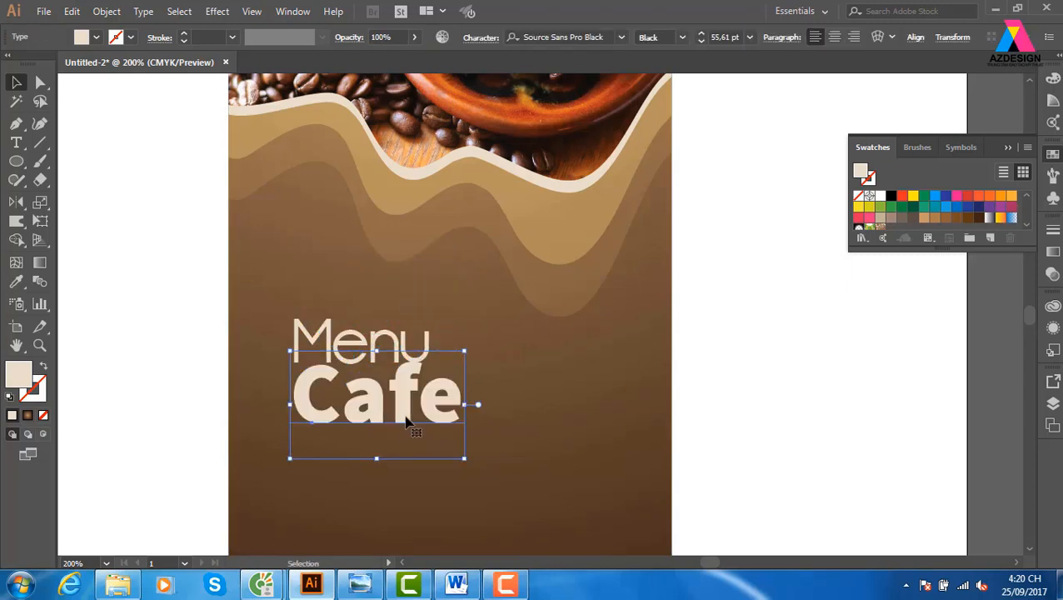
drag(465, 460, 475, 469)
click(747, 408)
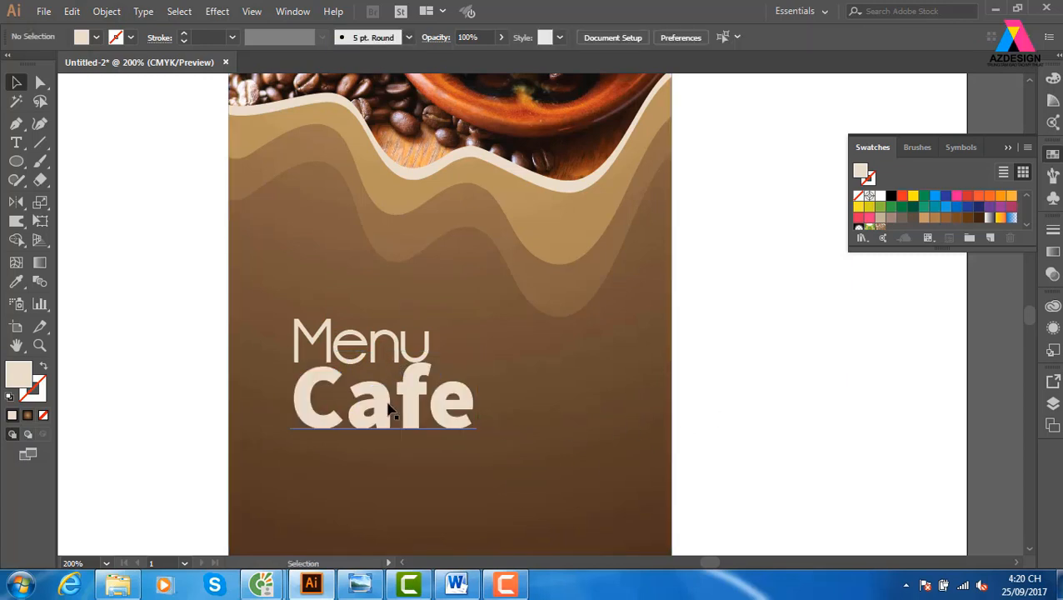
Step: Try moving "Cafe" to the right of "Menu", and undo its recent moves and last enlargement
drag(389, 408, 536, 339)
key(ctrl+z)
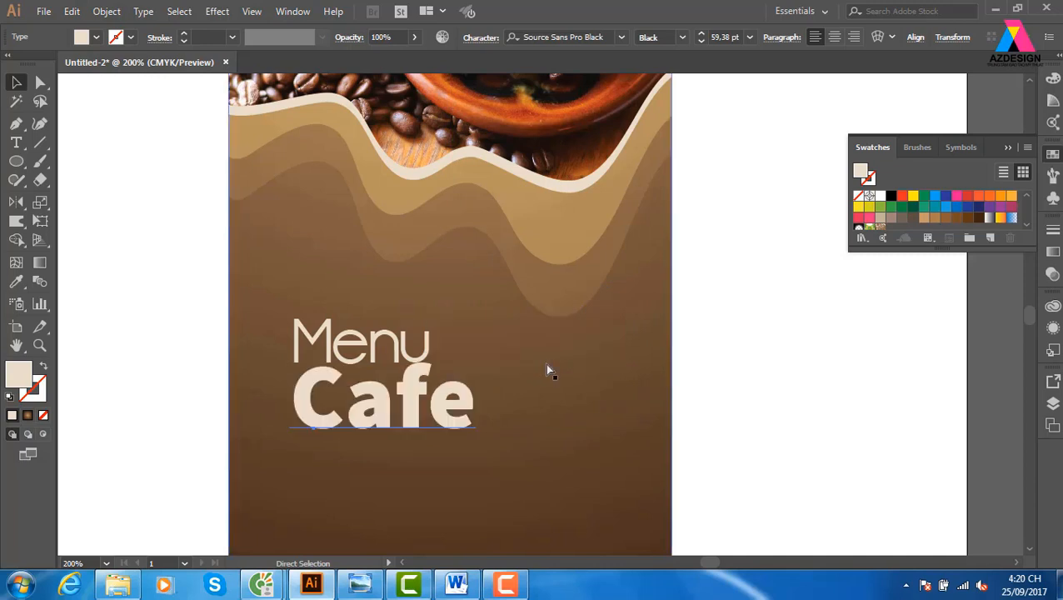
key(ctrl+z)
key(ctrl+shift+z)
key(ctrl+shift+z)
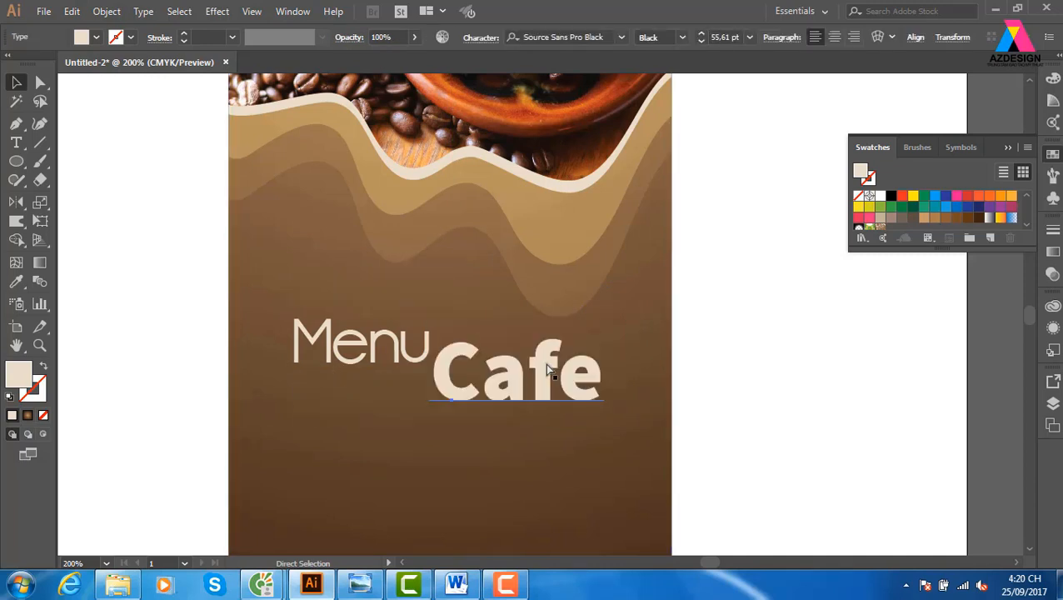
Step: Return "Cafe" to 39.88 pt directly beside "Menu", level with its baseline
key(ctrl+z)
drag(557, 380, 489, 357)
click(608, 380)
click(519, 365)
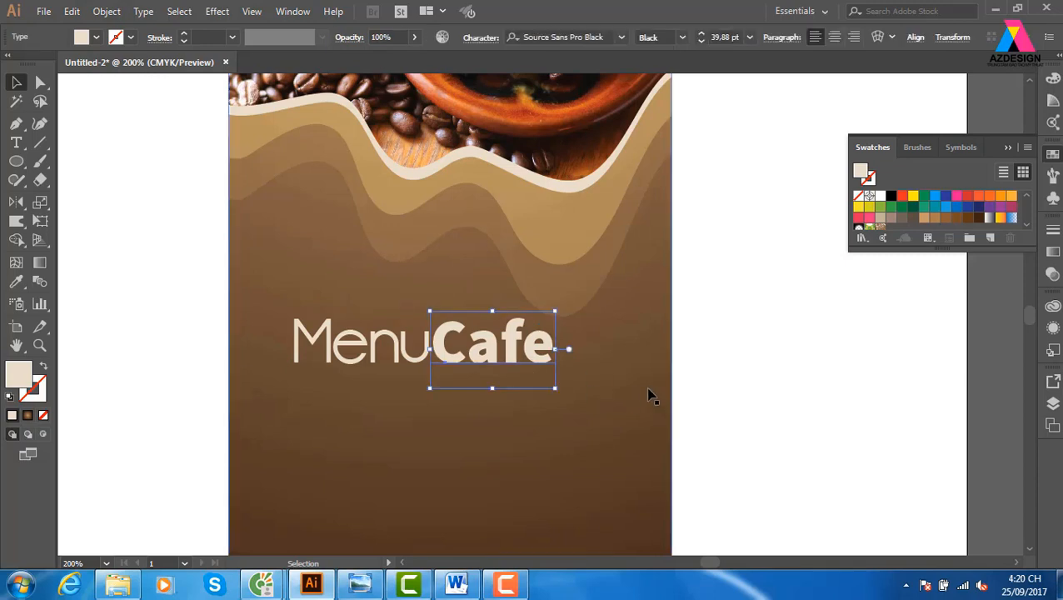
click(414, 360)
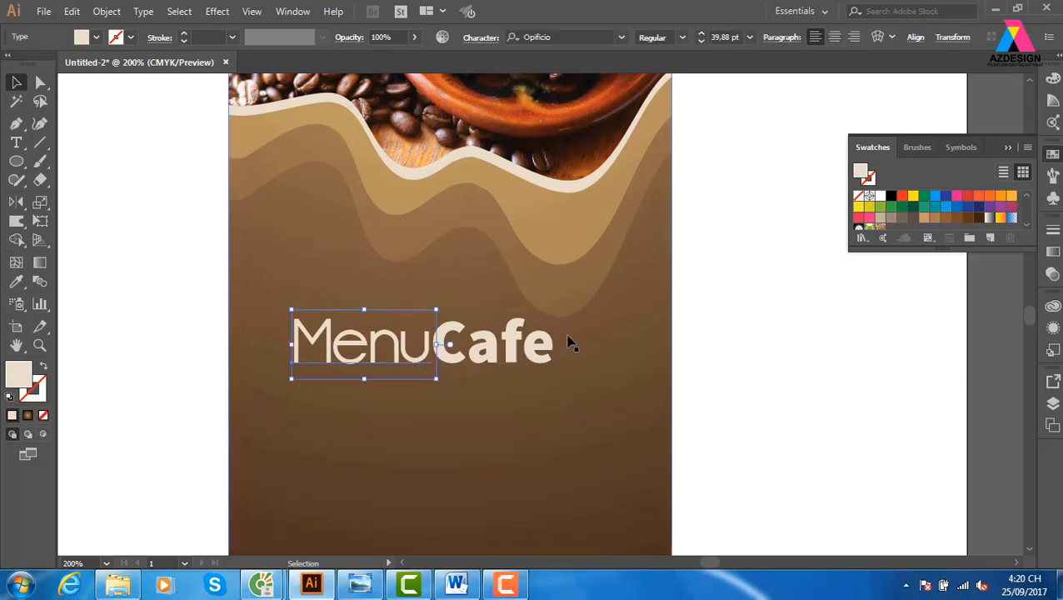
Step: Convert "Cafe" to outlines and apply the rough charcoal-style art brush to its beige stroke
click(496, 364)
drag(558, 392, 556, 389)
key(ctrl+shift+o)
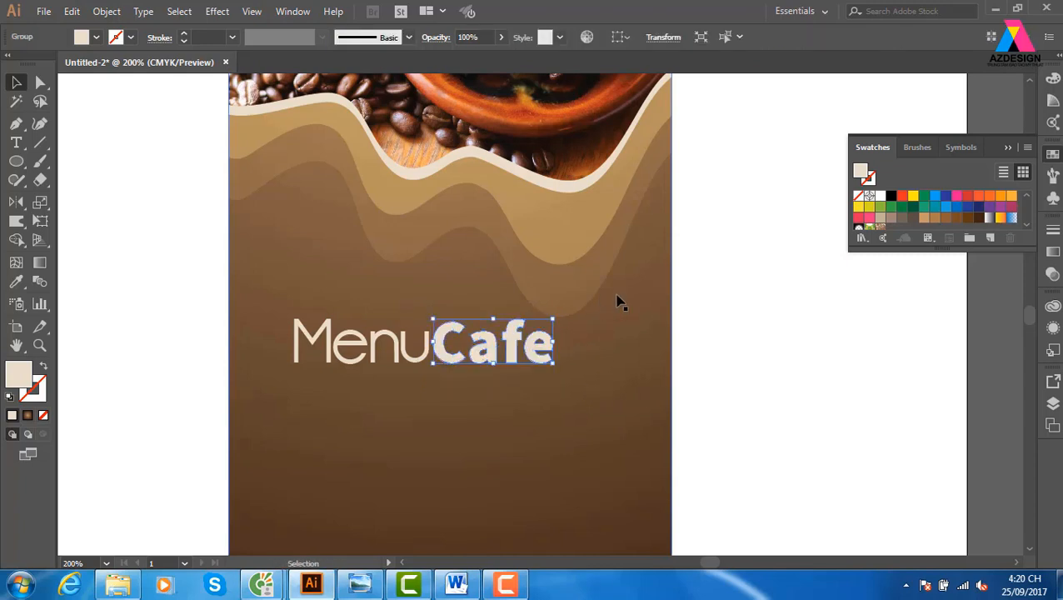
click(916, 147)
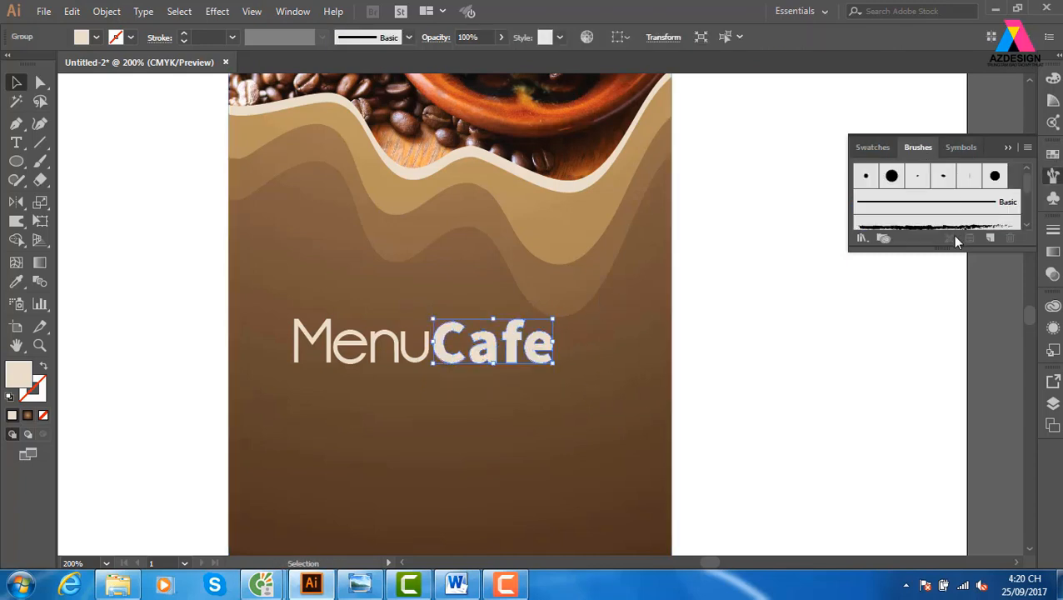
click(621, 390)
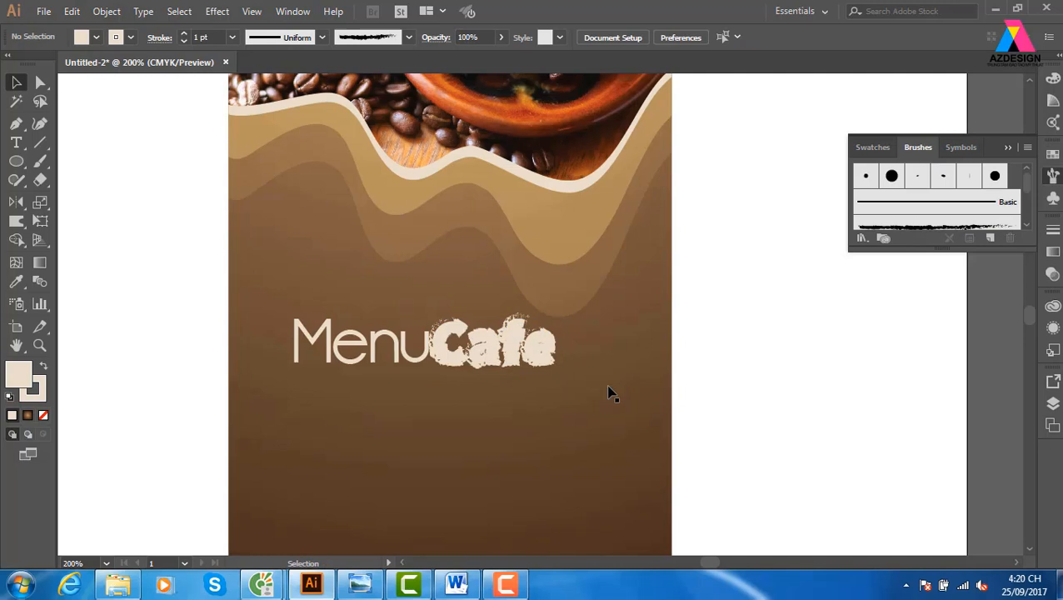
Step: Set the brushed stroke weight of the outlined "Cafe" to 0.25 pt
click(543, 352)
click(232, 37)
click(259, 51)
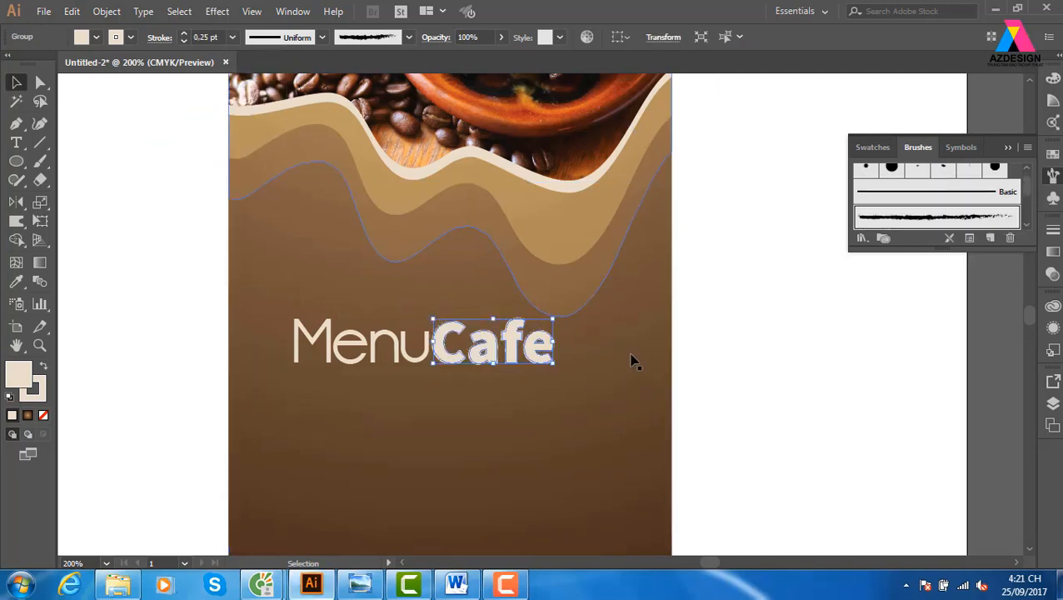
click(752, 390)
click(542, 360)
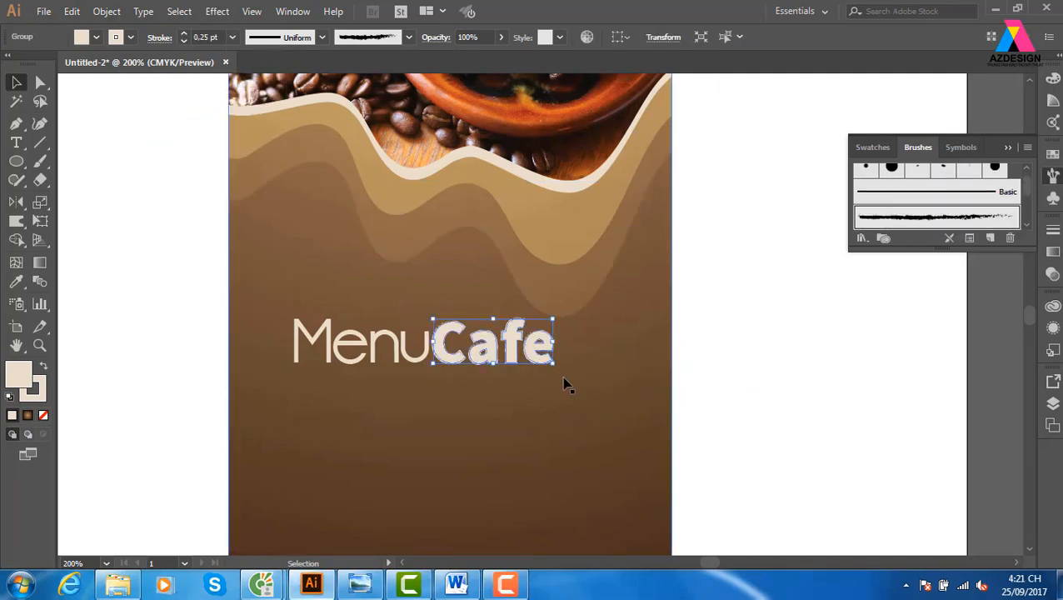
Step: Enlarge the outlined "Cafe" slightly and adjust its position close to the end of "Menu"
drag(554, 364, 583, 381)
click(775, 398)
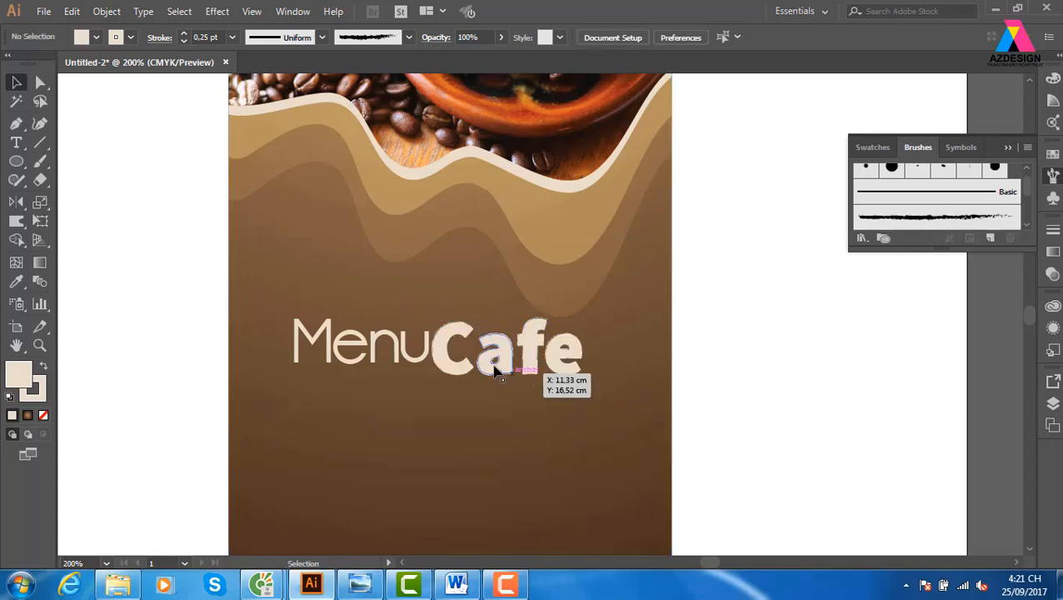
drag(461, 365, 465, 371)
click(754, 429)
Step: Draw a horizontal line beneath "Menu" reaching "Cafe" and apply the rough charcoal-style brush at 1 pt
drag(622, 442, 667, 507)
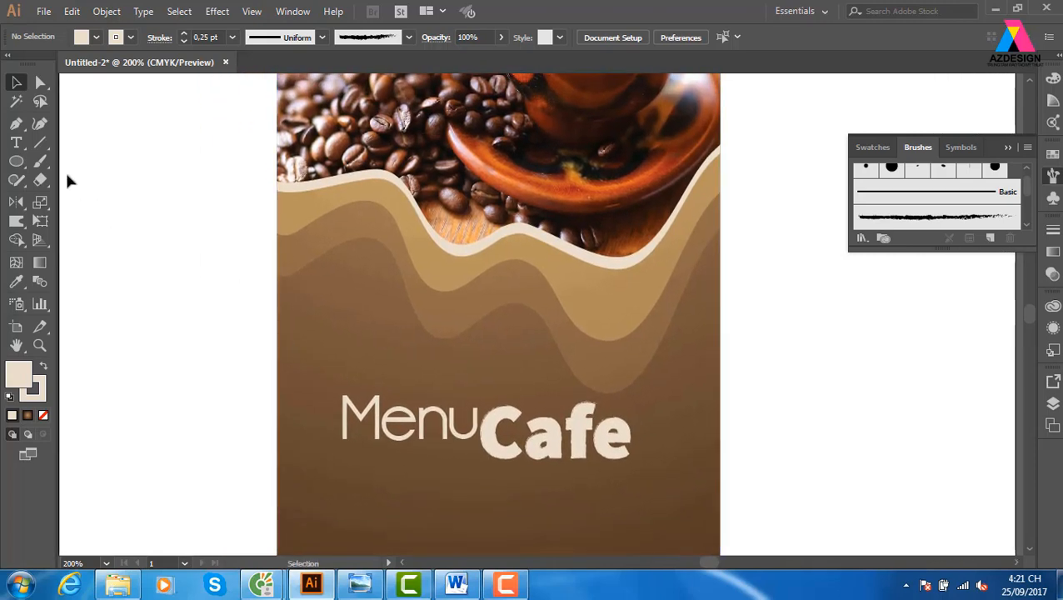
click(40, 143)
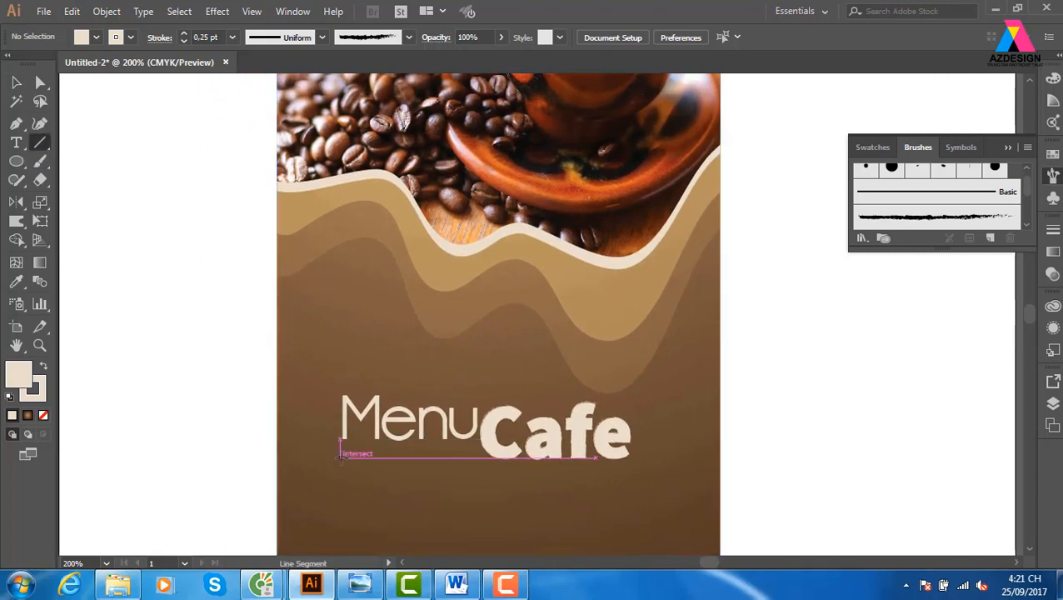
drag(341, 454, 495, 474)
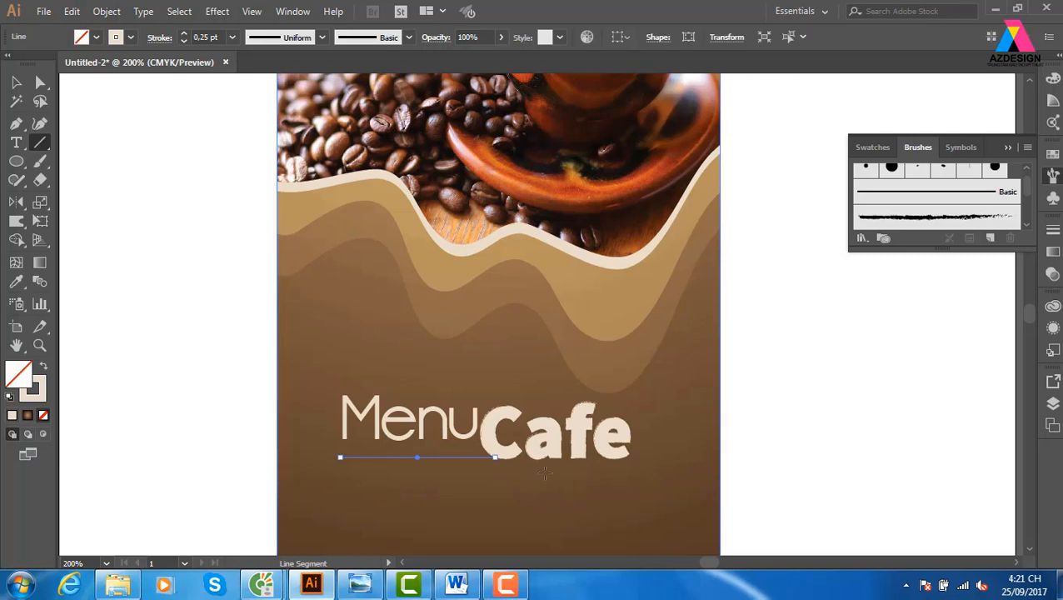
click(939, 218)
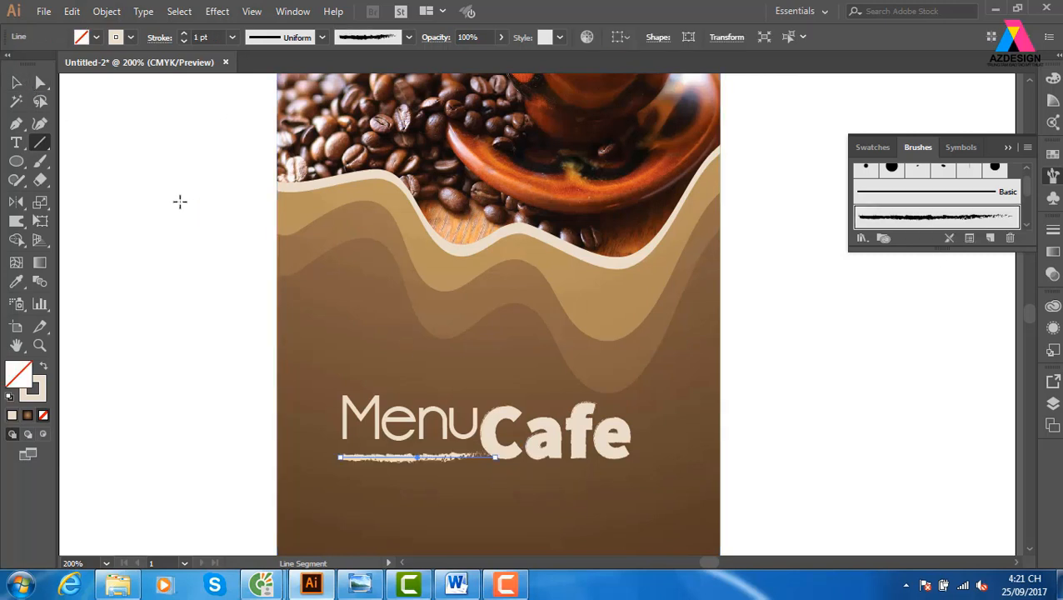
click(16, 82)
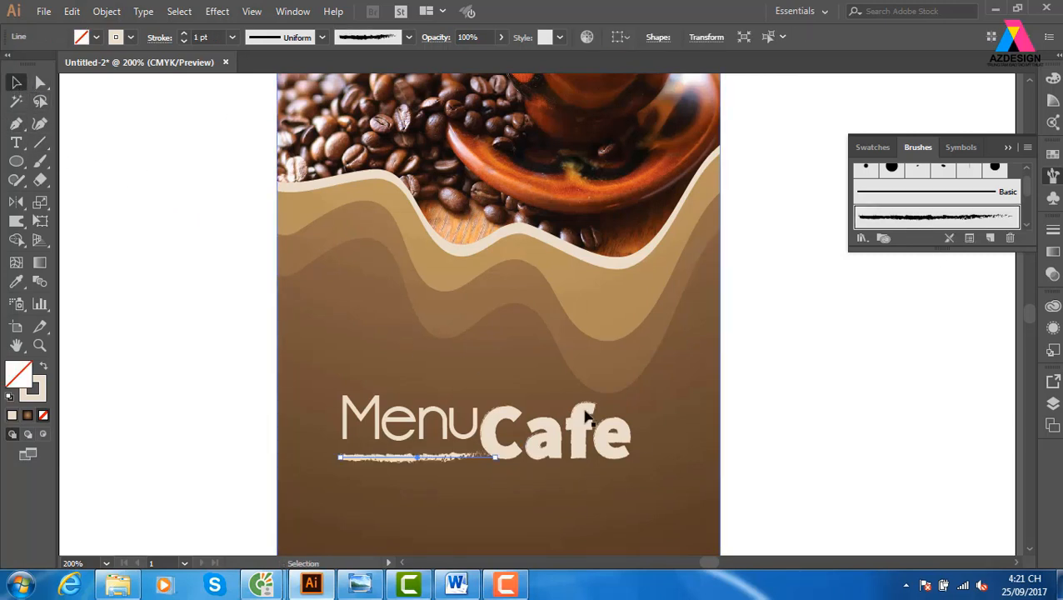
click(841, 477)
Step: Reduce "Menu" proportionally to 30.54 pt and place it just above the brushed underline
click(474, 421)
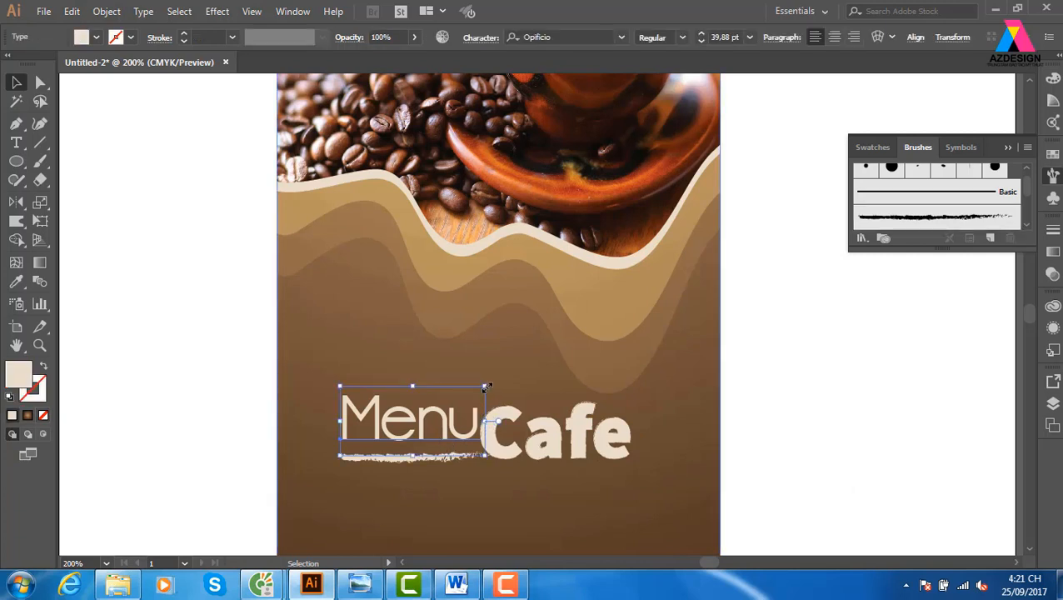
drag(486, 385, 457, 402)
drag(431, 443, 431, 446)
click(895, 420)
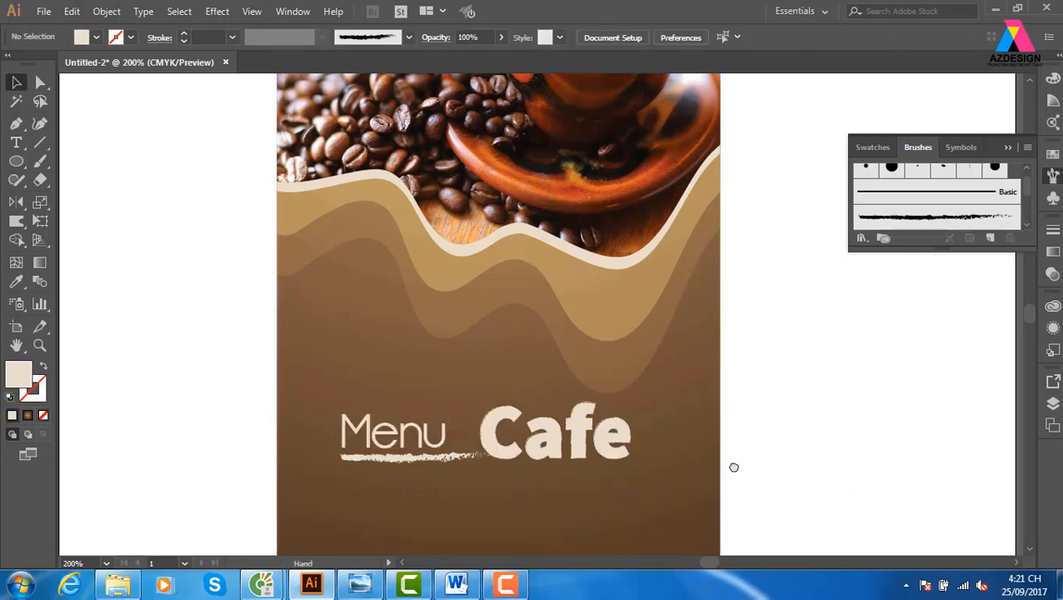
Step: Reflect the brushed underline horizontally so its solid end meets "Cafe", and nudge it slightly upward
drag(733, 467, 664, 415)
click(344, 384)
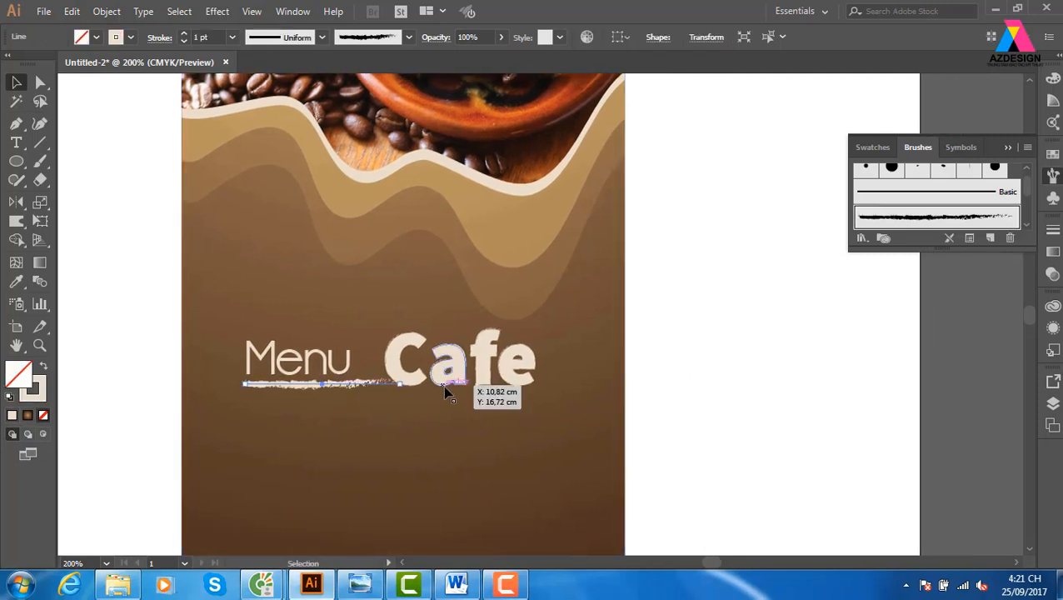
key(o)
drag(317, 385, 317, 385)
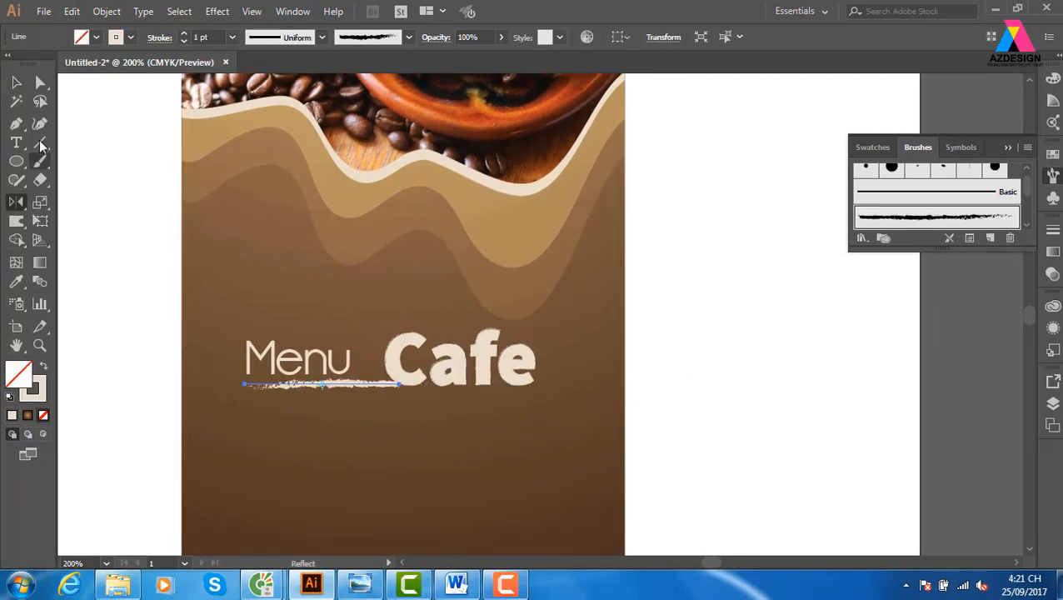
click(15, 83)
key(Up)
key(Up)
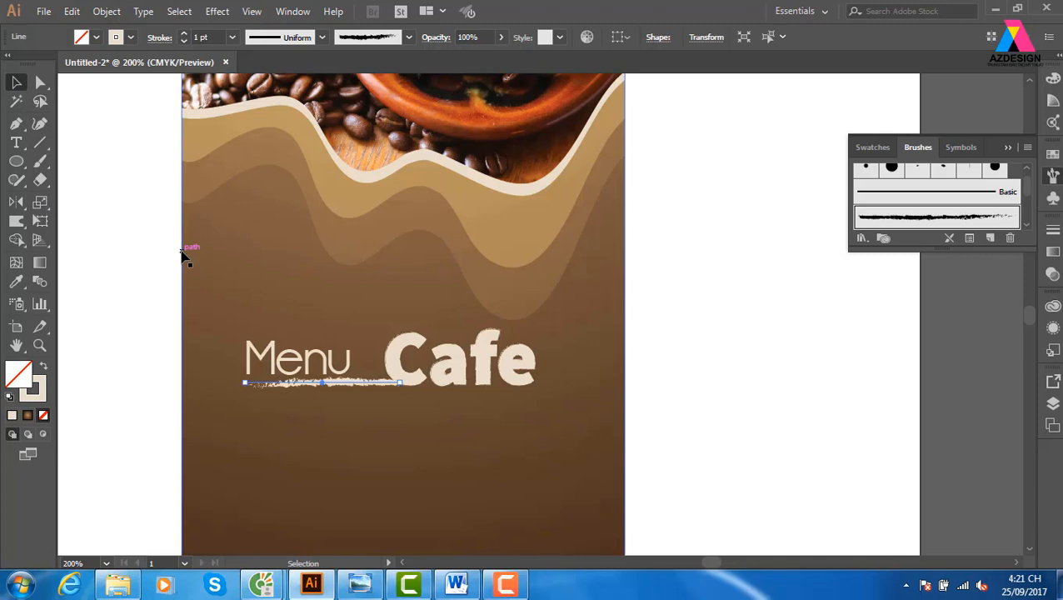
key(Down)
click(795, 361)
Step: Widen the letter spacing of "Menu" so the word fills more of the space before "Cafe"
click(334, 366)
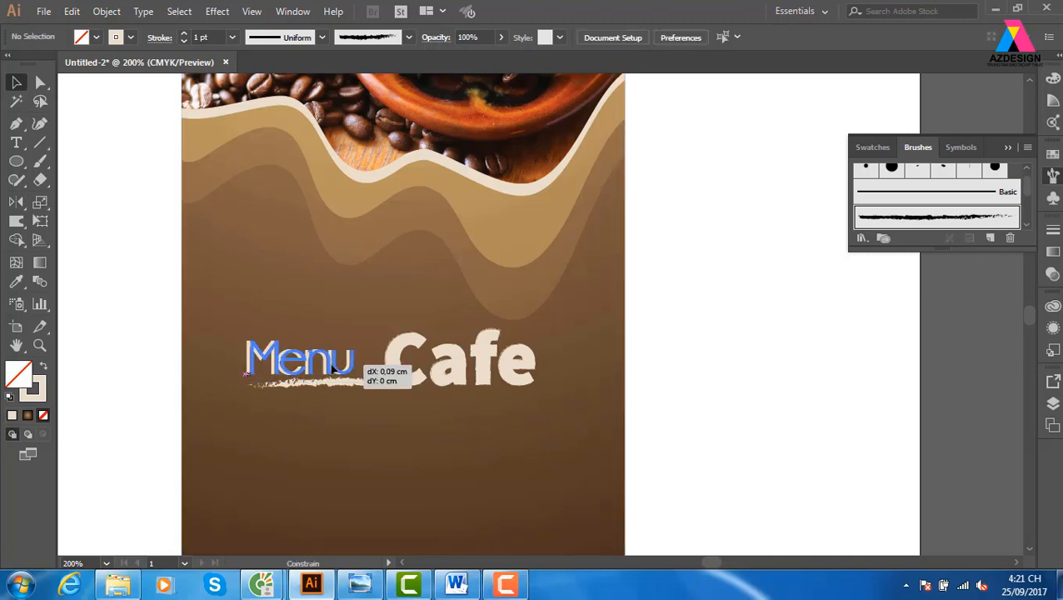
key(alt+Right)
key(alt+Right)
key(alt+Right)
key(alt+Right)
key(alt+Right)
key(alt+Right)
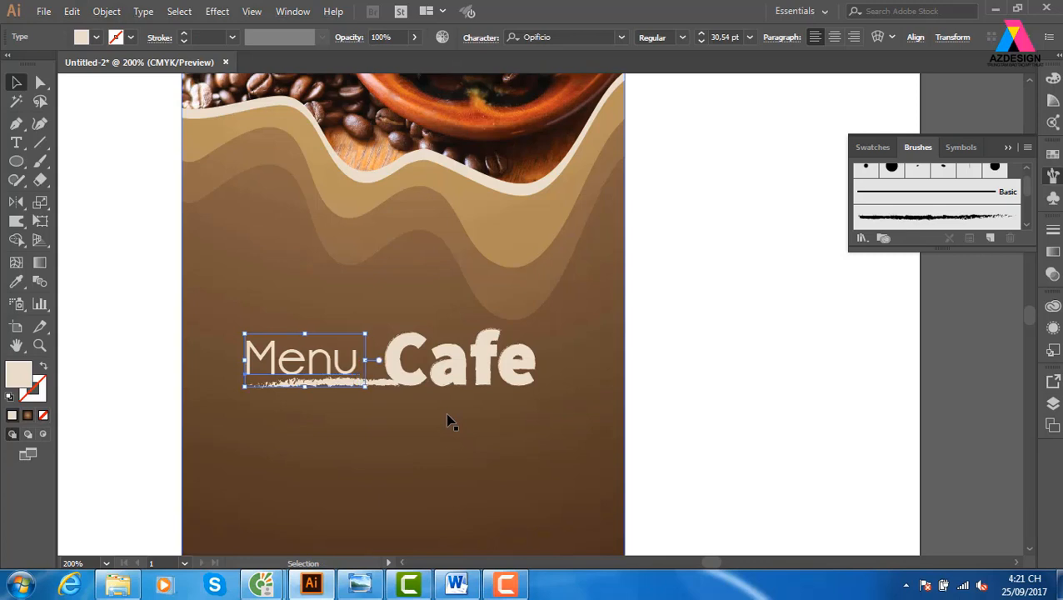
click(685, 371)
Step: Group "Menu", "Cafe" and the underline, centre the group on the background, and lower it below the waves
key(ctrl+minus)
key(ctrl+minus)
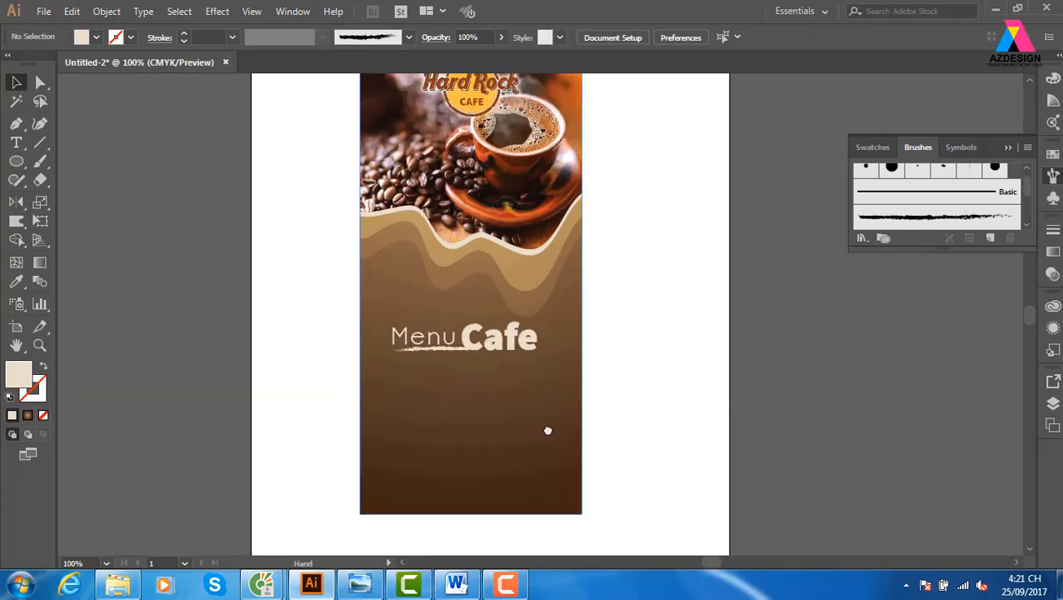
drag(547, 430, 543, 450)
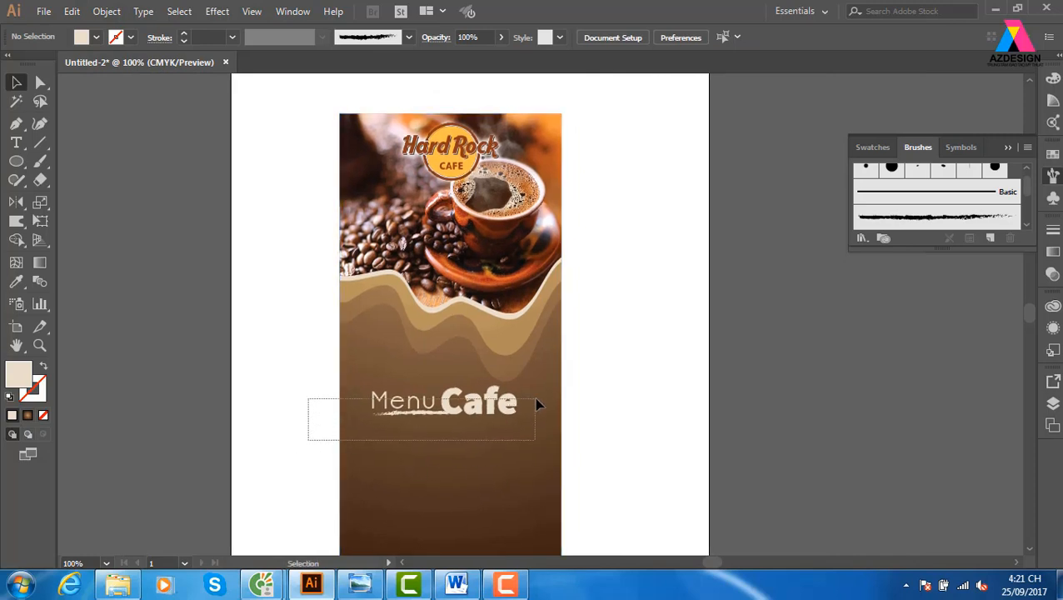
drag(535, 404, 518, 419)
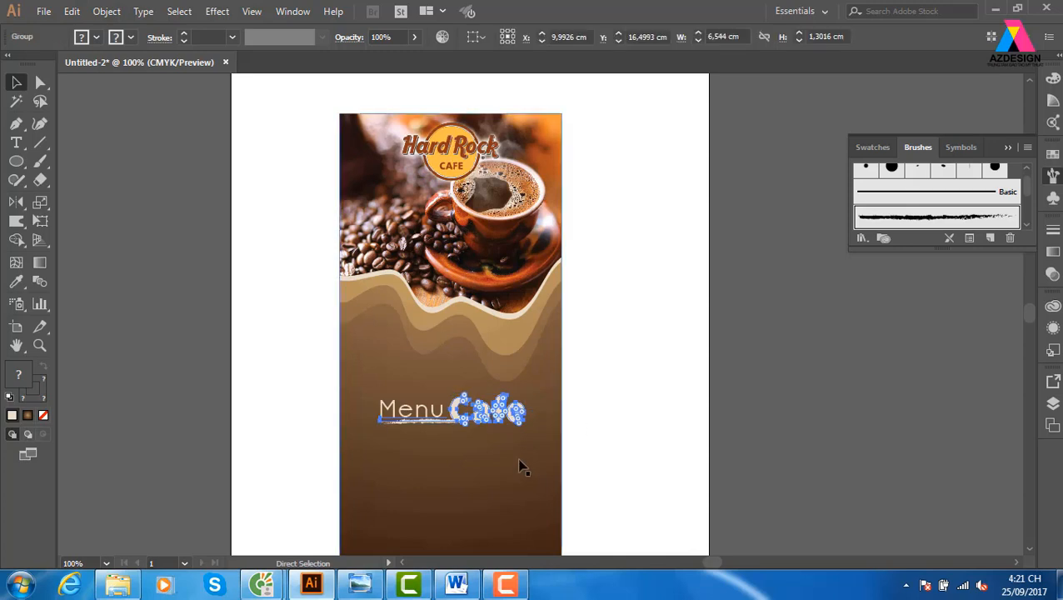
click(482, 493)
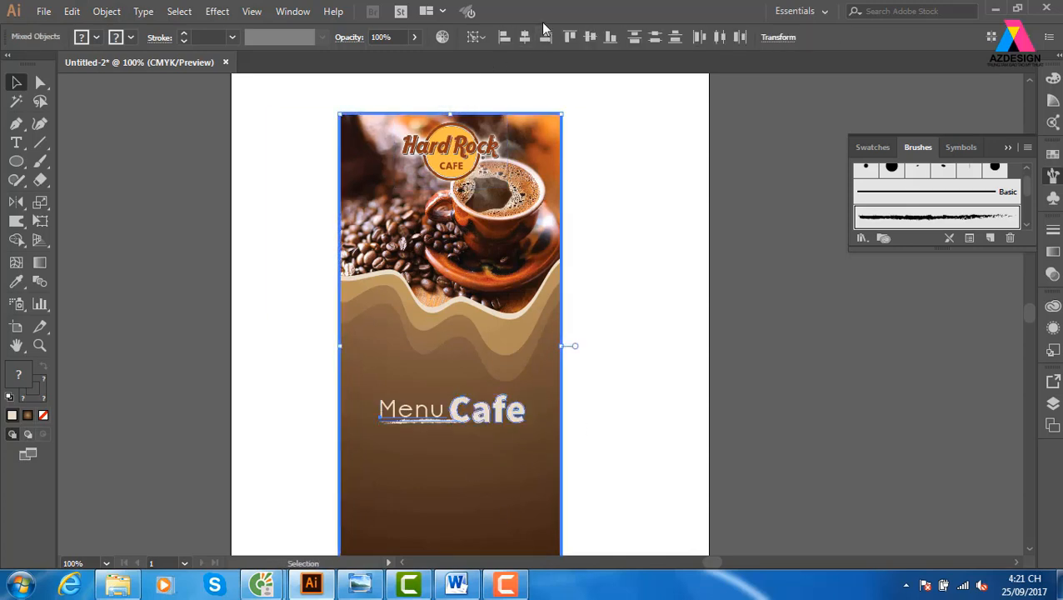
click(526, 37)
click(590, 37)
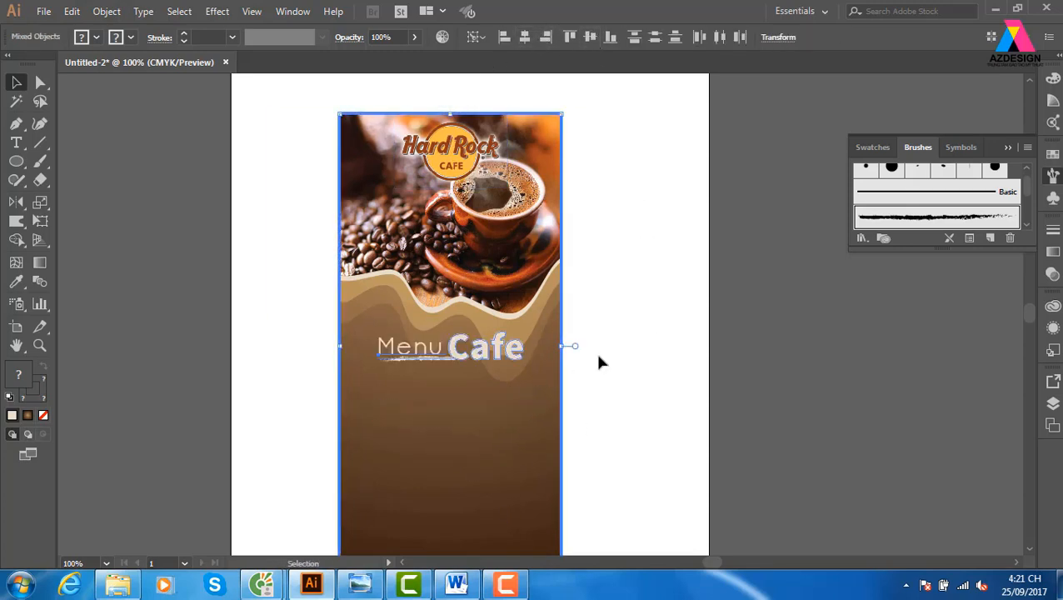
drag(500, 352, 472, 405)
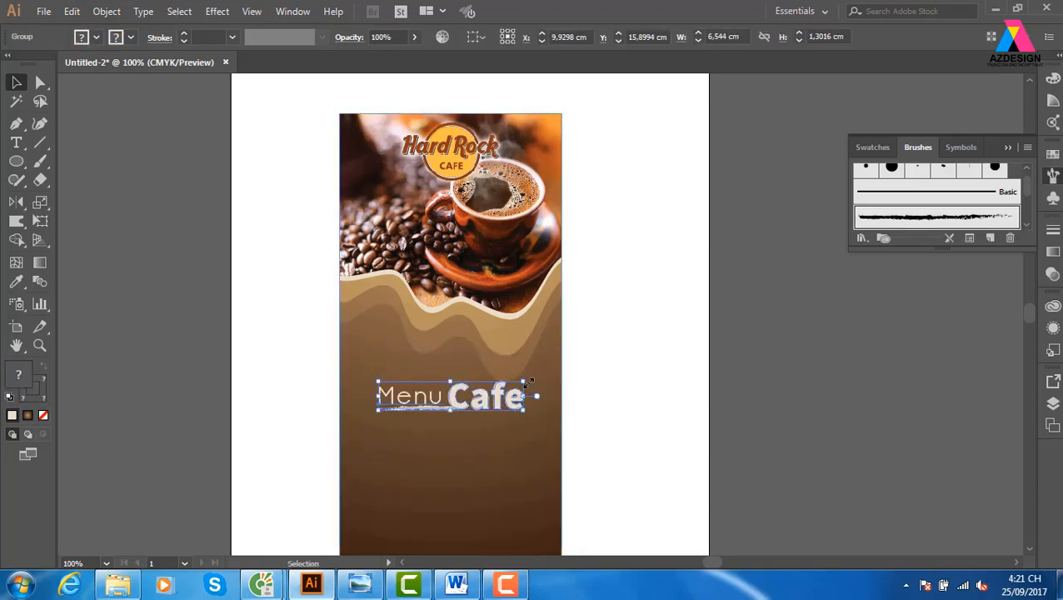
Step: Enlarge the grouped title proportionally from its centre and move it slightly lower
drag(530, 381, 553, 380)
click(653, 366)
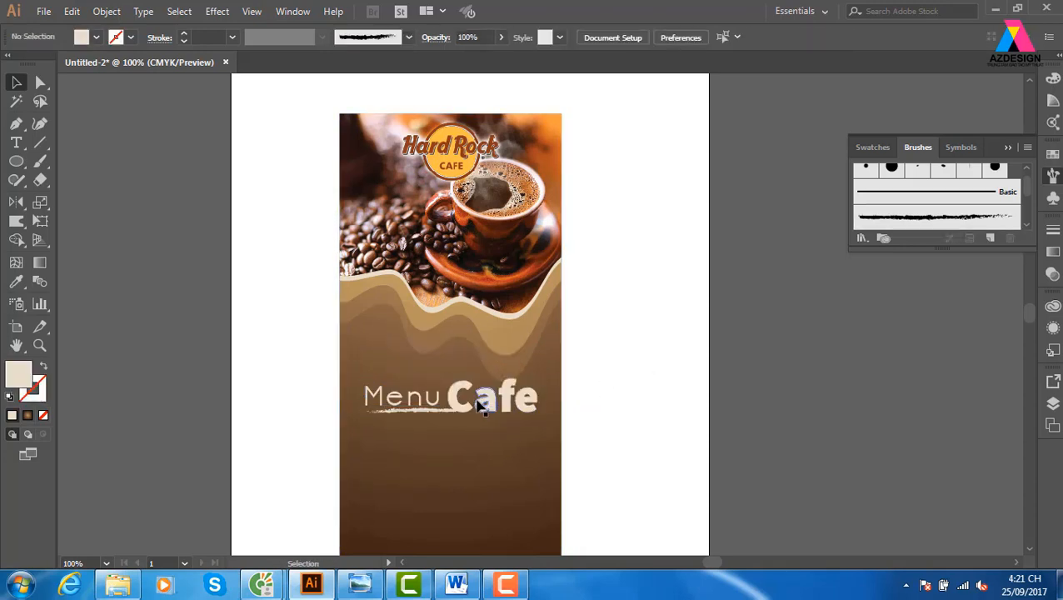
mouse_move(480, 406)
mouse_down()
mouse_move(471, 417)
mouse_move(493, 417)
mouse_up()
click(672, 354)
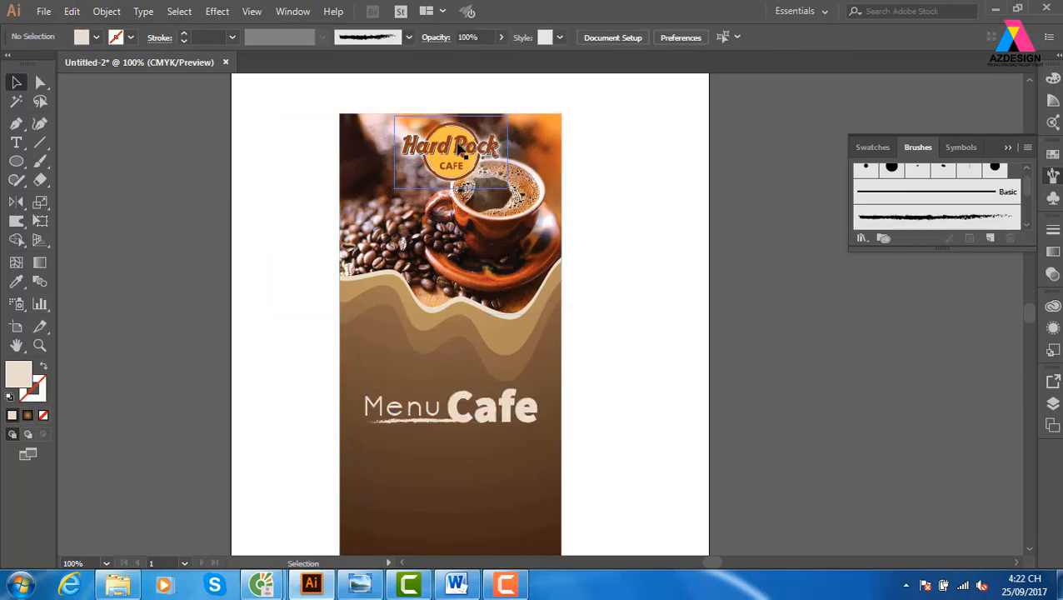
Step: Duplicate the Hard Rock Cafe logo below the photo, trying it above "Menu" and centred above the title
drag(457, 147, 410, 382)
click(597, 354)
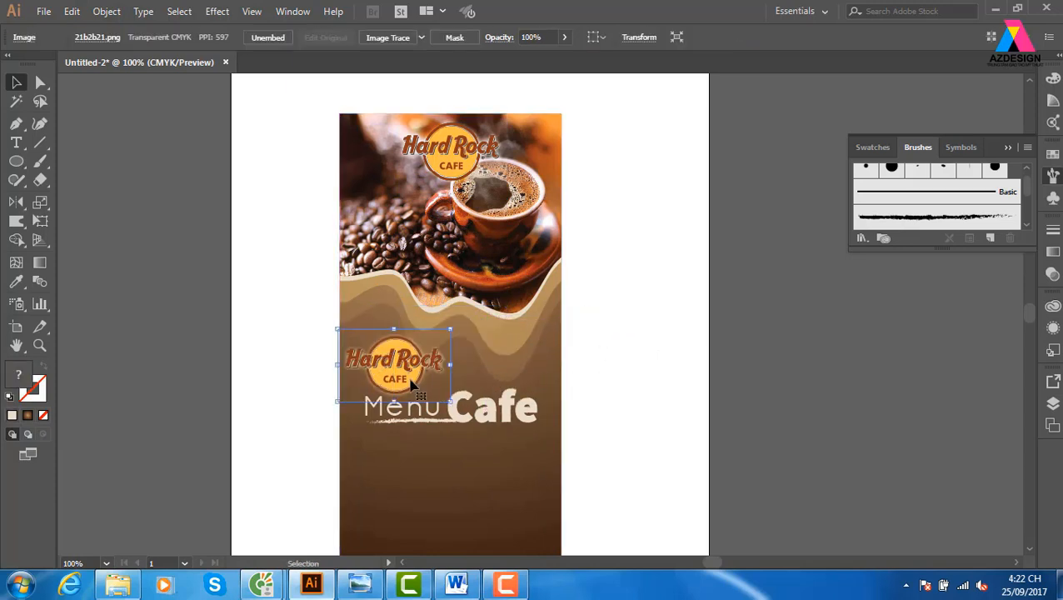
key(ctrl+z)
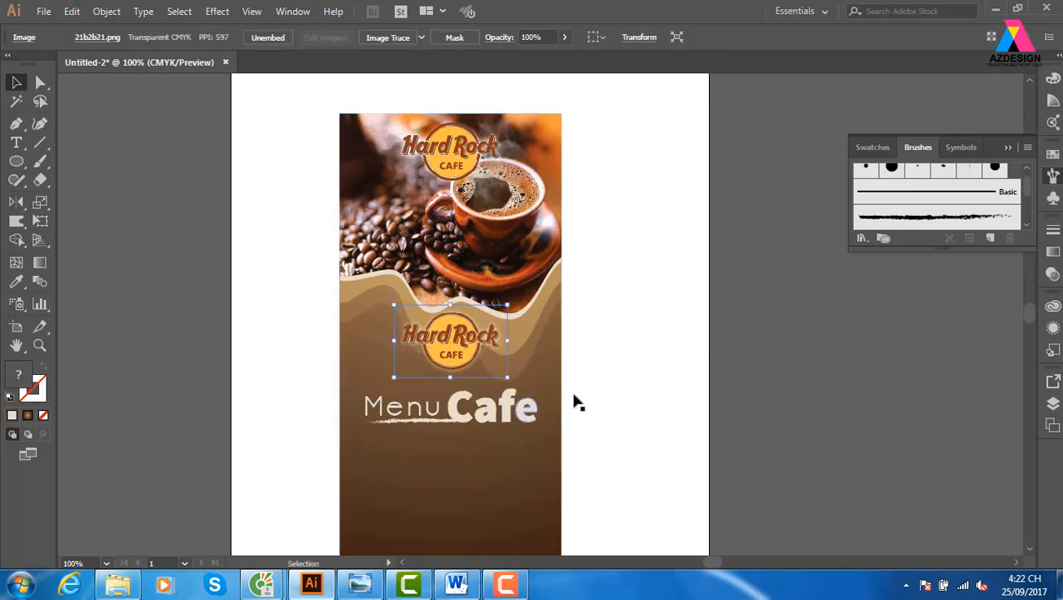
click(702, 349)
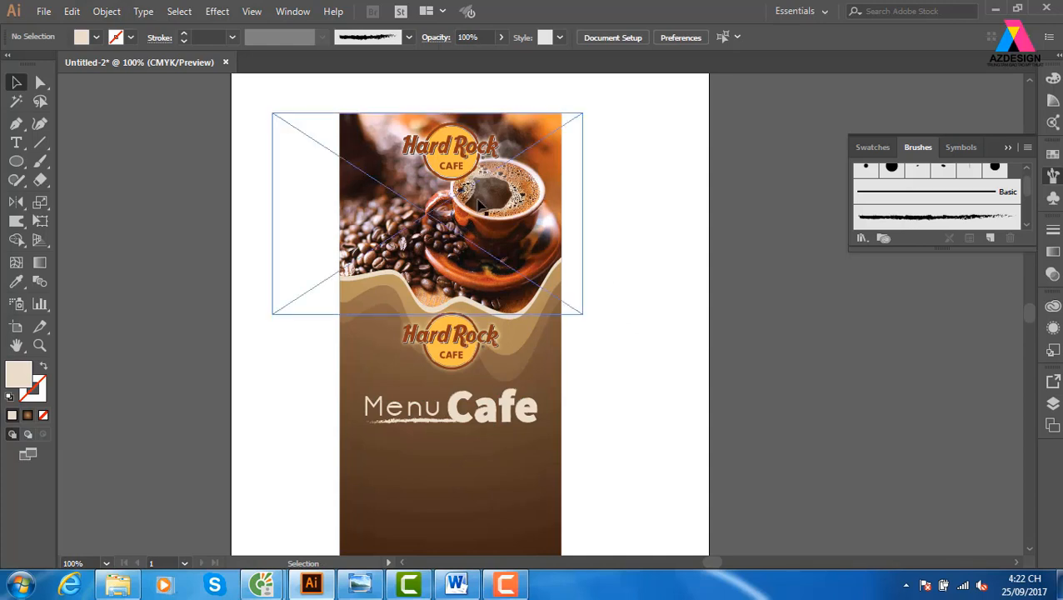
Step: Keep a single Hard Rock Cafe logo above "Menu", undoing its trial placement over the photo's wavy edge
click(459, 160)
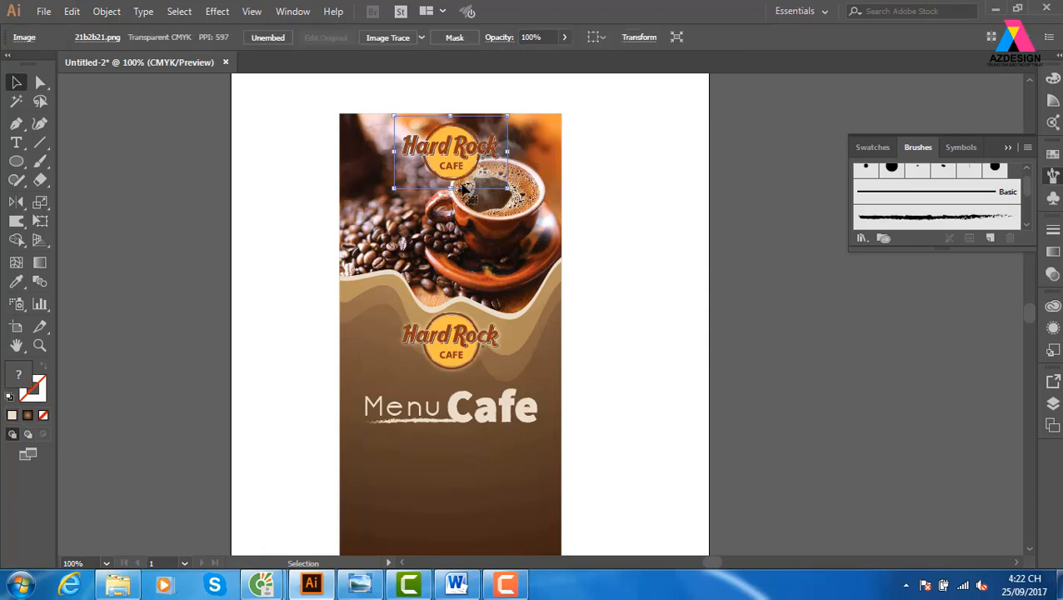
mouse_move(460, 160)
mouse_down()
mouse_move(463, 357)
mouse_move(421, 391)
mouse_move(475, 373)
mouse_move(459, 387)
mouse_move(475, 329)
mouse_move(458, 343)
mouse_move(459, 318)
mouse_up()
click(714, 376)
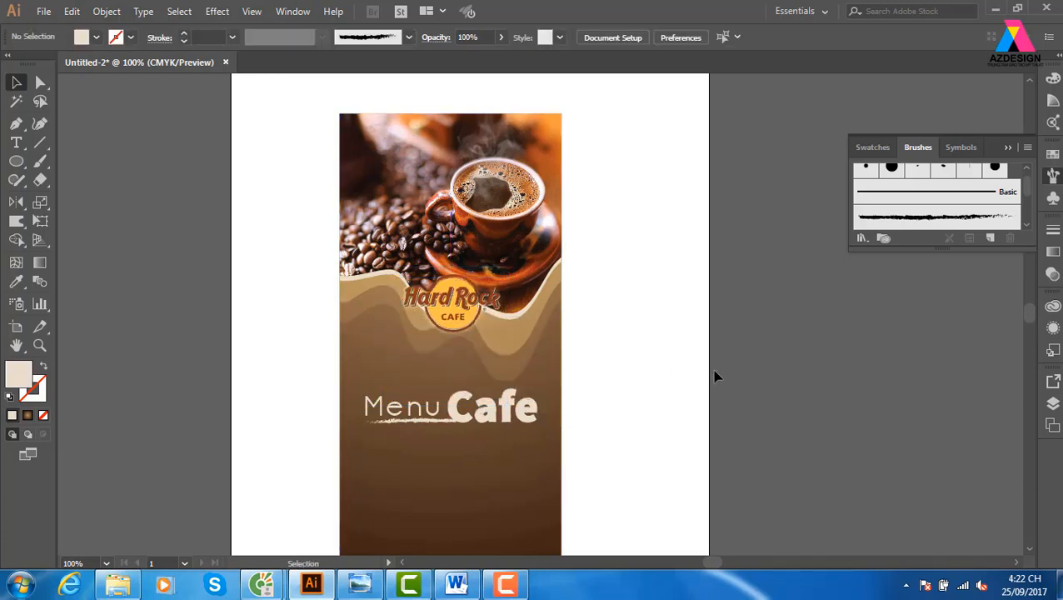
key(ctrl+z)
key(ctrl+z)
key(ctrl+z)
key(ctrl+z)
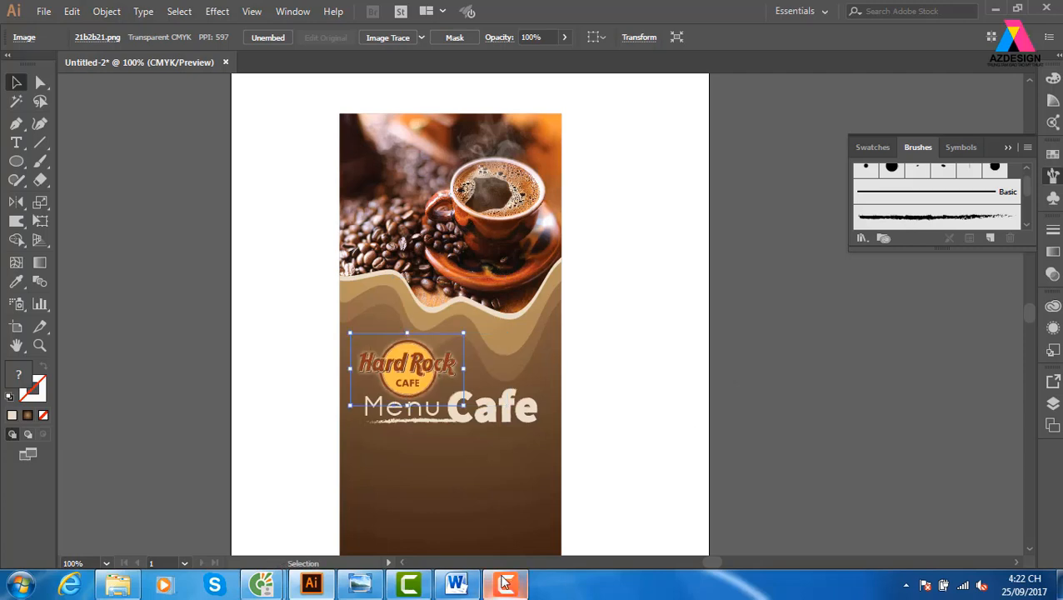
click(505, 583)
click(458, 441)
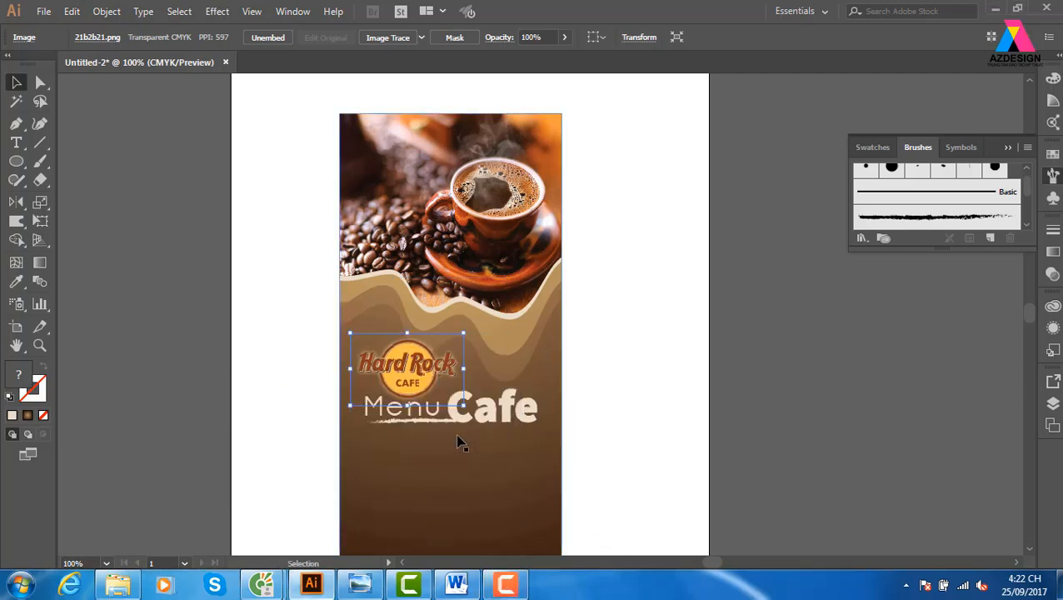
Step: Centre the Hard Rock Cafe logo above the Menu Cafe title and lower the title group to clear it
click(752, 379)
drag(426, 386, 464, 373)
click(657, 374)
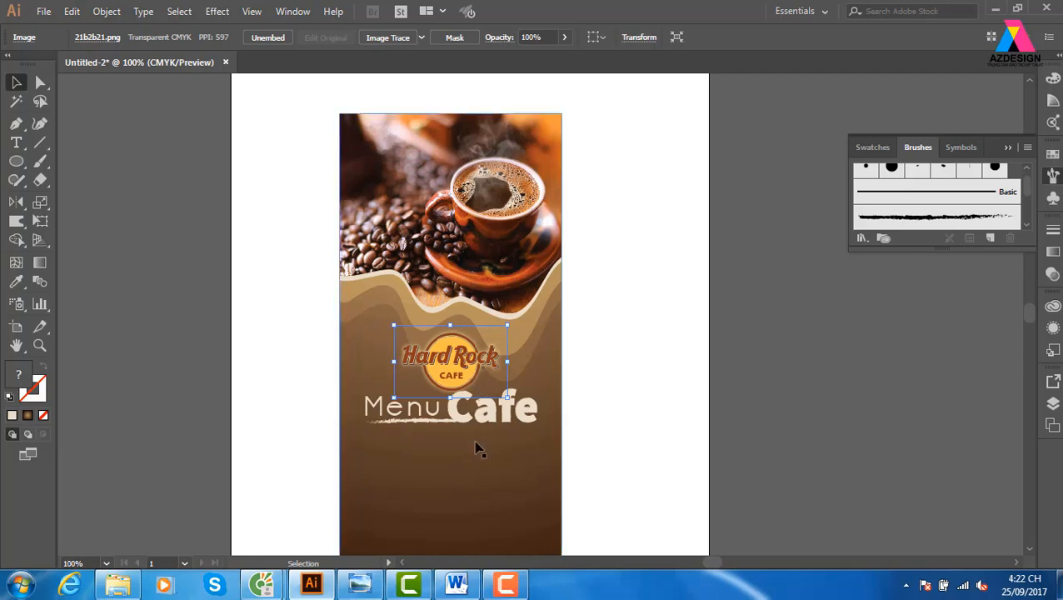
click(650, 434)
drag(493, 418, 494, 434)
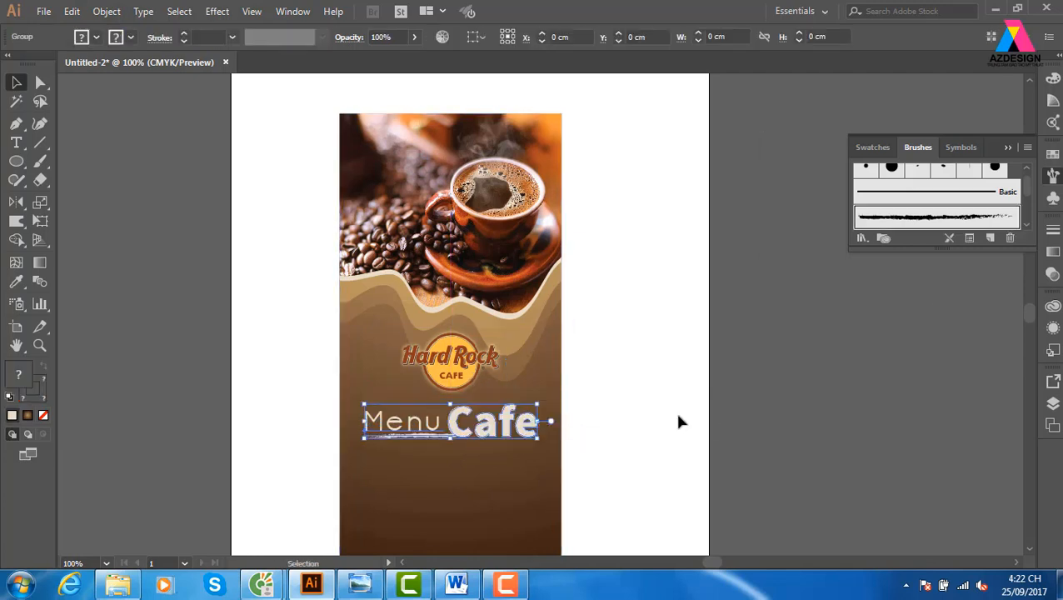
Step: Move the Hard Rock Cafe logo up onto the upper part of the coffee photo, centred on the menu's width
click(660, 436)
mouse_move(660, 437)
mouse_down()
mouse_move(595, 367)
mouse_move(652, 418)
mouse_up()
drag(450, 367, 459, 193)
click(720, 259)
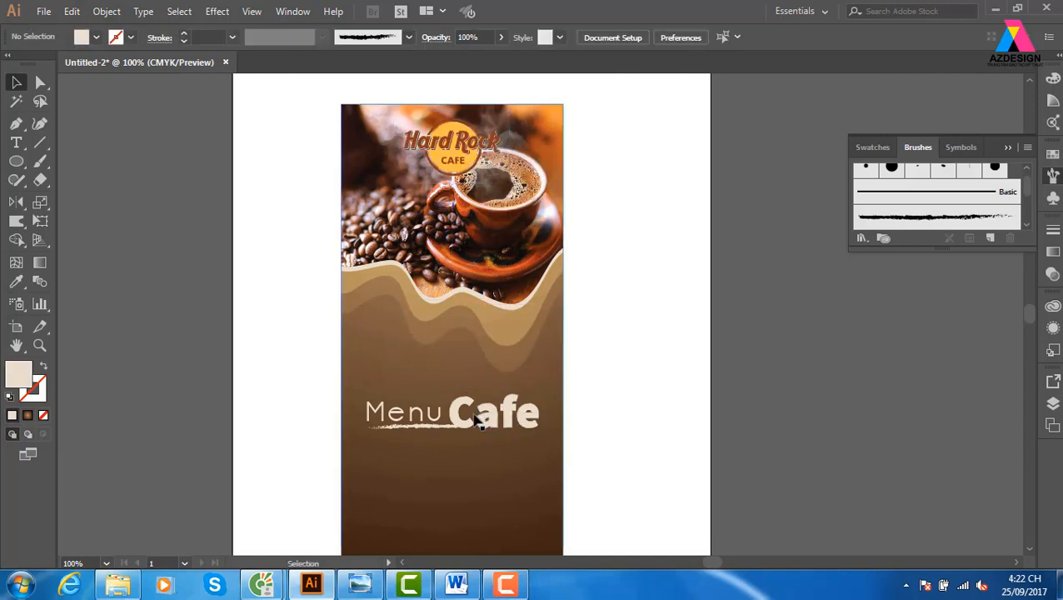
drag(477, 420, 475, 394)
key(ctrl+z)
click(707, 406)
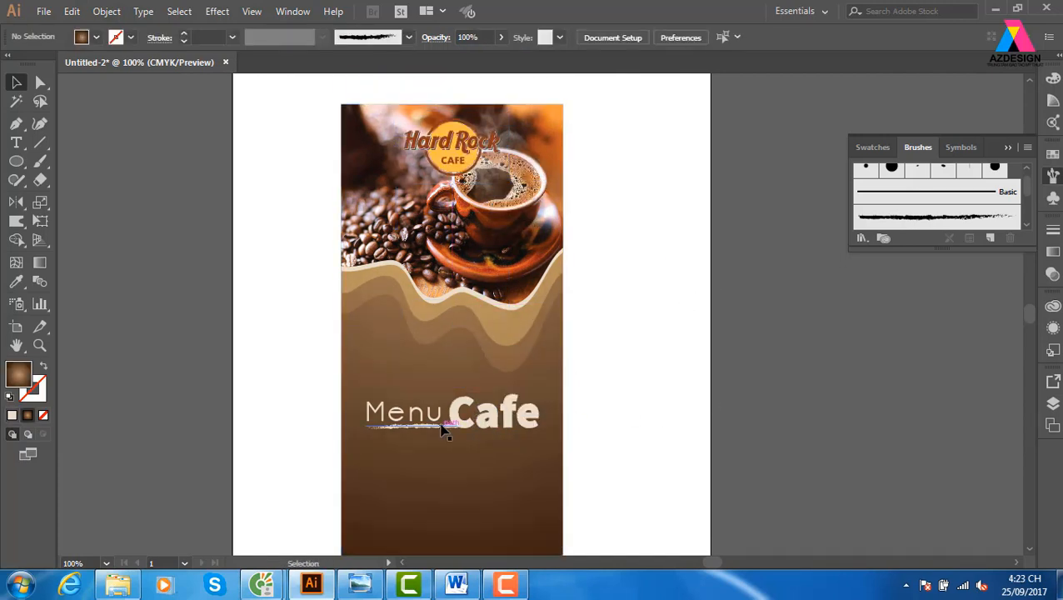
drag(441, 426, 443, 460)
key(ctrl+z)
Step: Ungroup the title to delete its brushed underline, and place "Cafe" directly beneath "Menu", aligned at the left
right_click(457, 404)
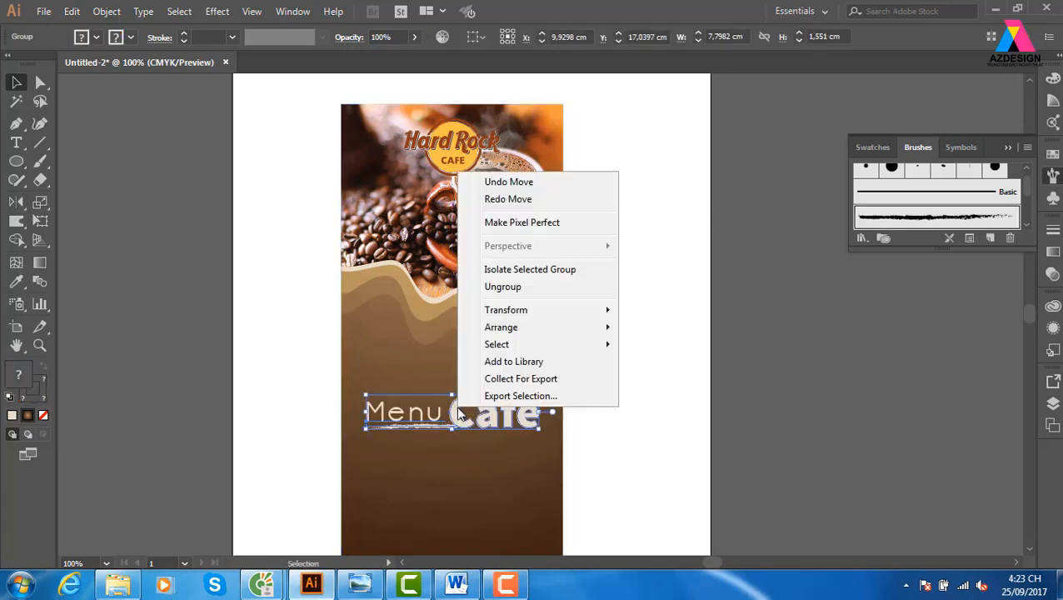
click(510, 290)
click(656, 367)
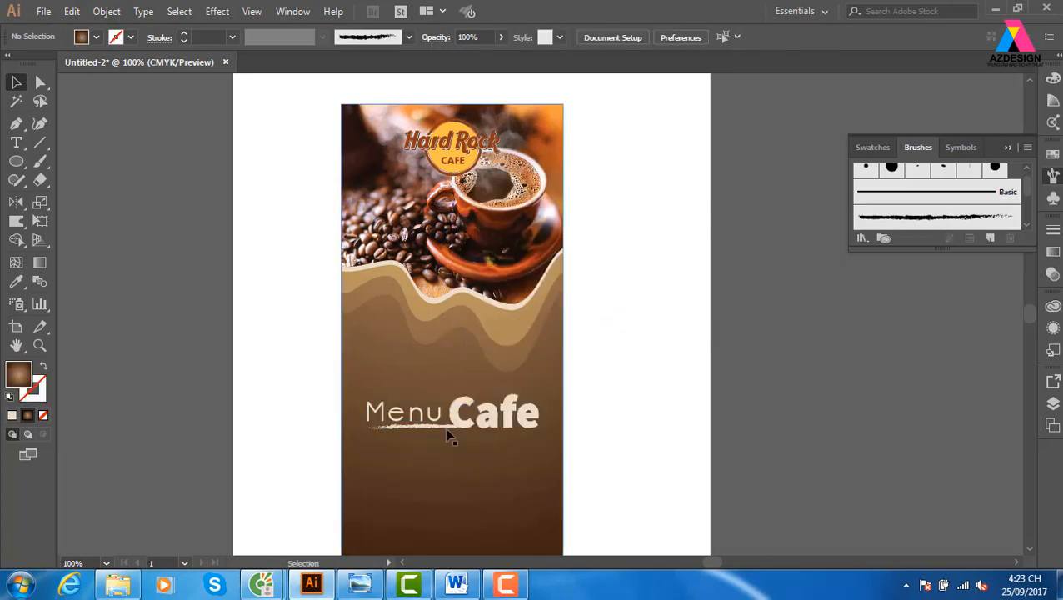
drag(450, 427, 403, 471)
key(Delete)
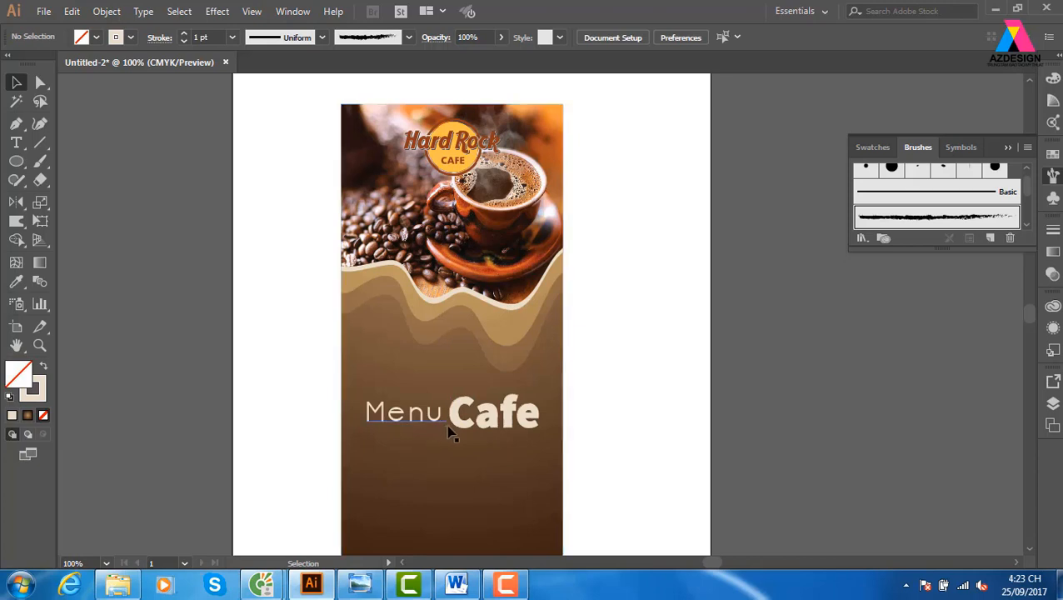
drag(457, 430, 376, 454)
click(666, 448)
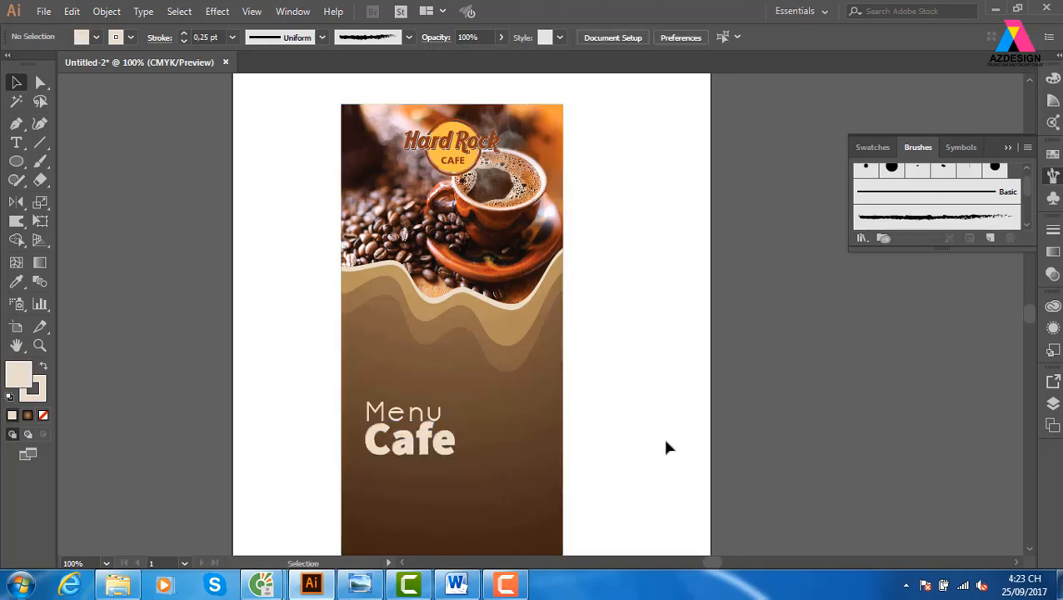
click(432, 420)
drag(425, 423, 473, 192)
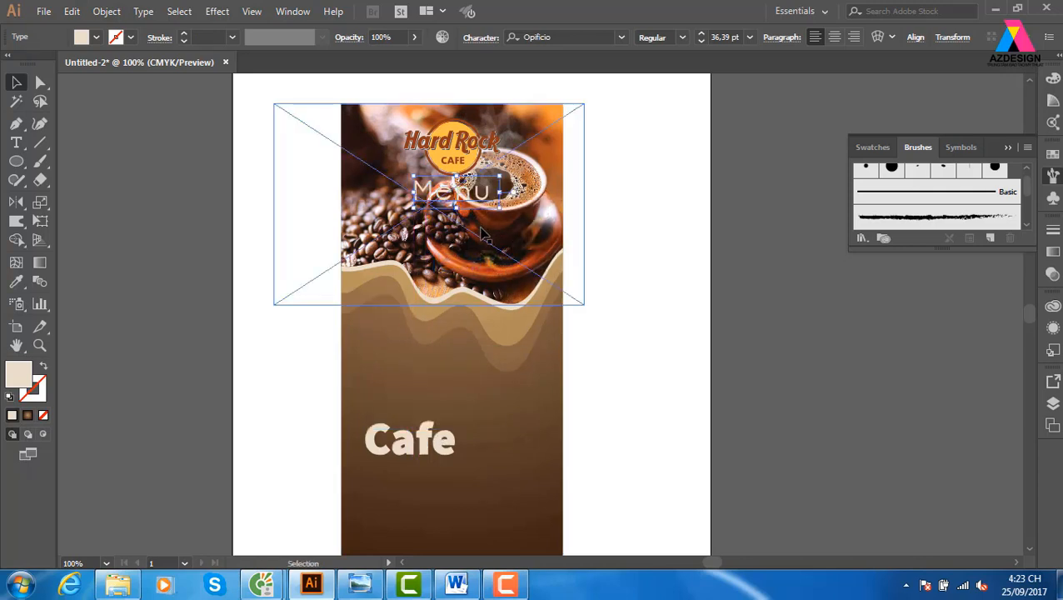
key(ctrl+z)
click(731, 404)
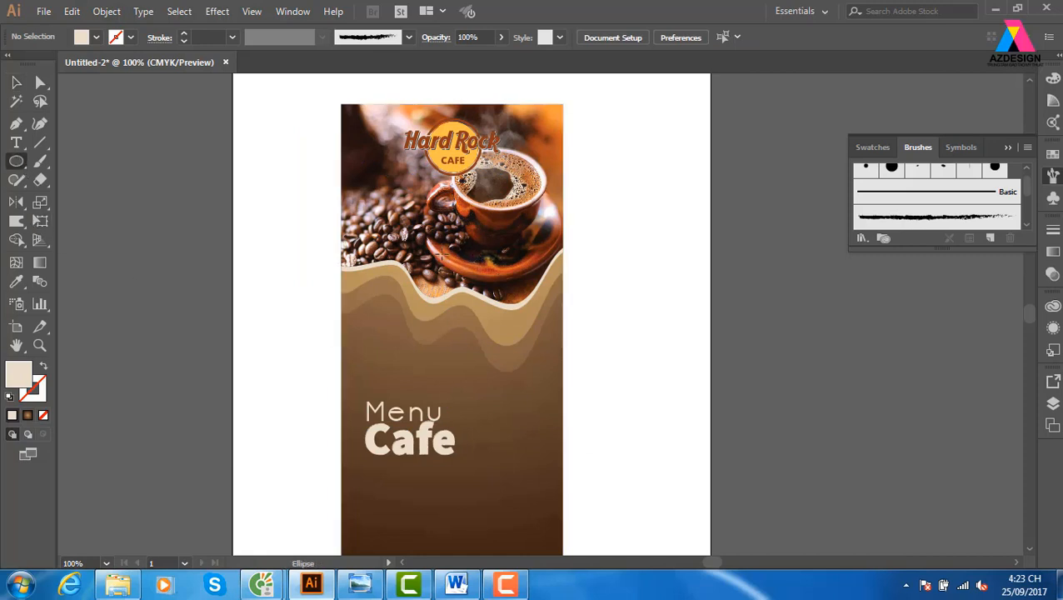
Step: Draw a beige circle about 4.42 cm in diameter over the middle of the photo's wavy lower edge
drag(404, 265, 509, 353)
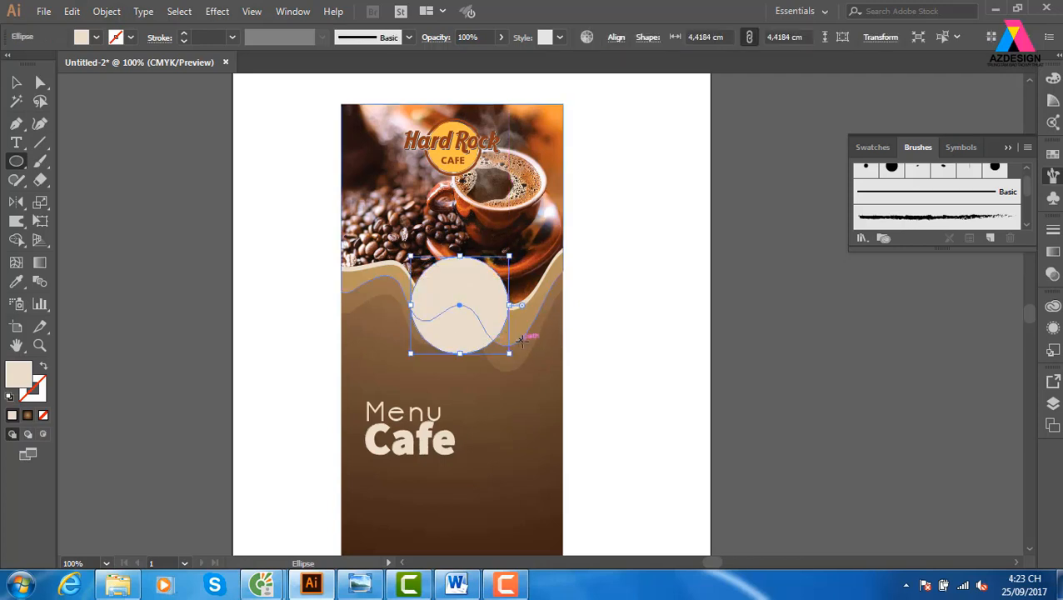
click(16, 82)
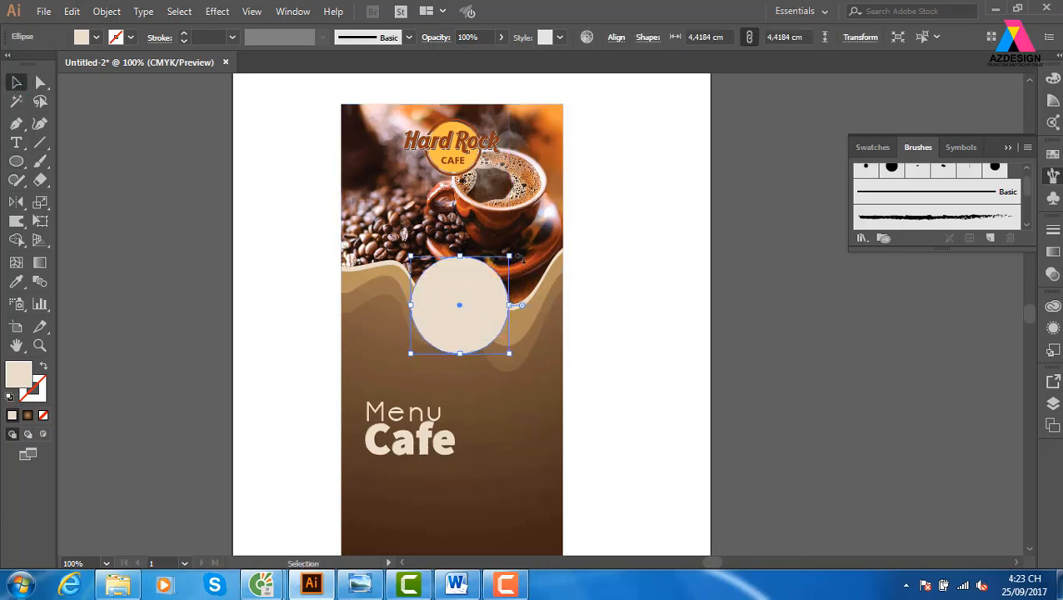
click(708, 309)
Step: Move "Menu" and "Cafe" together onto the beige circle and bring both to the front
click(427, 414)
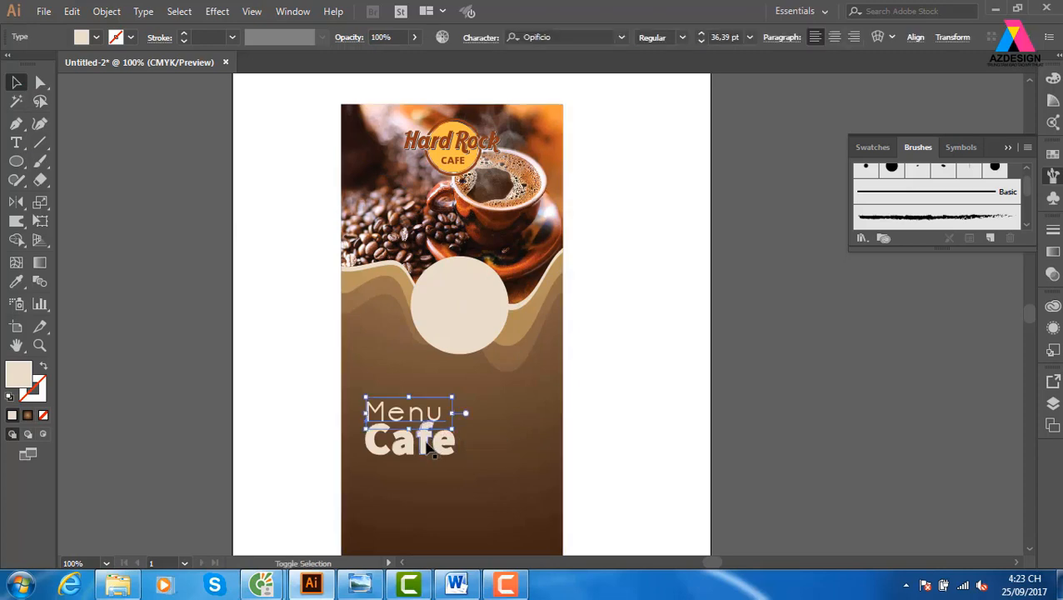
shift+click(425, 448)
drag(425, 448, 480, 330)
drag(477, 323, 478, 324)
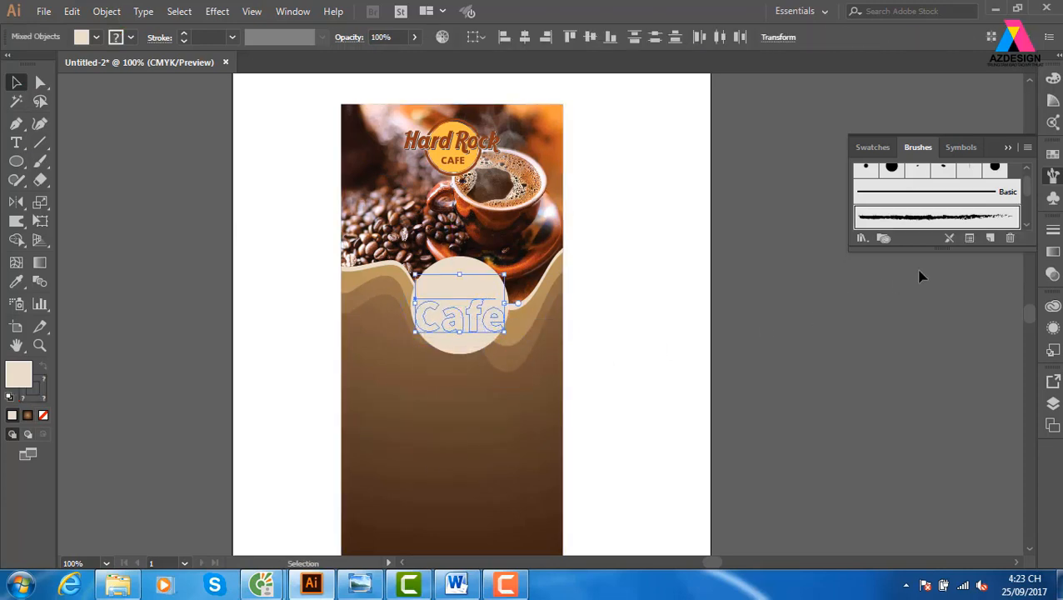
key(ctrl+shift+])
Step: Fill "Menu" and "Cafe" with the light tan swatch after trying the dark brown ones
click(1053, 154)
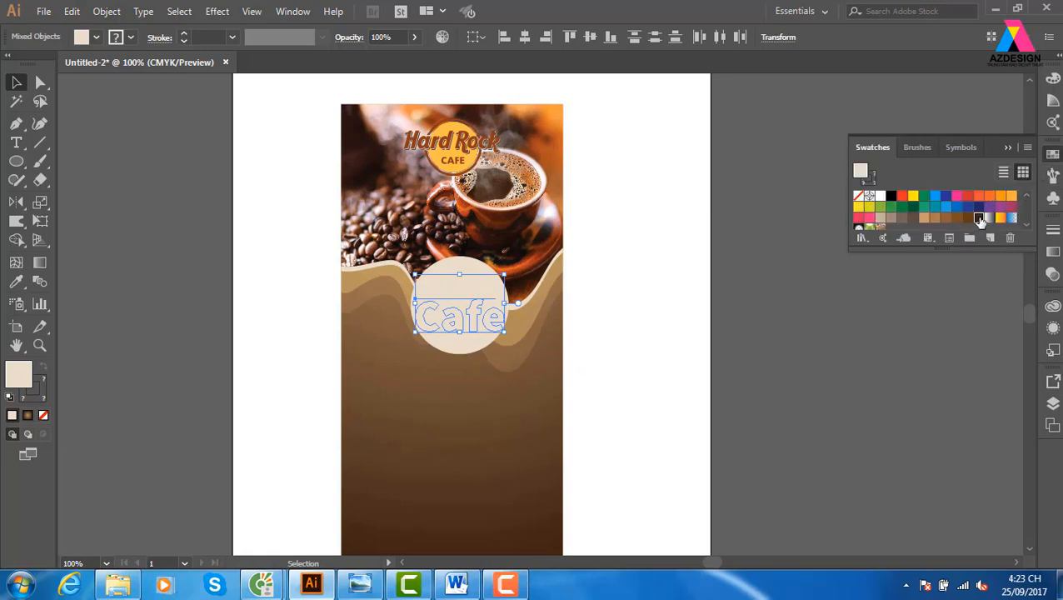
click(975, 218)
click(967, 218)
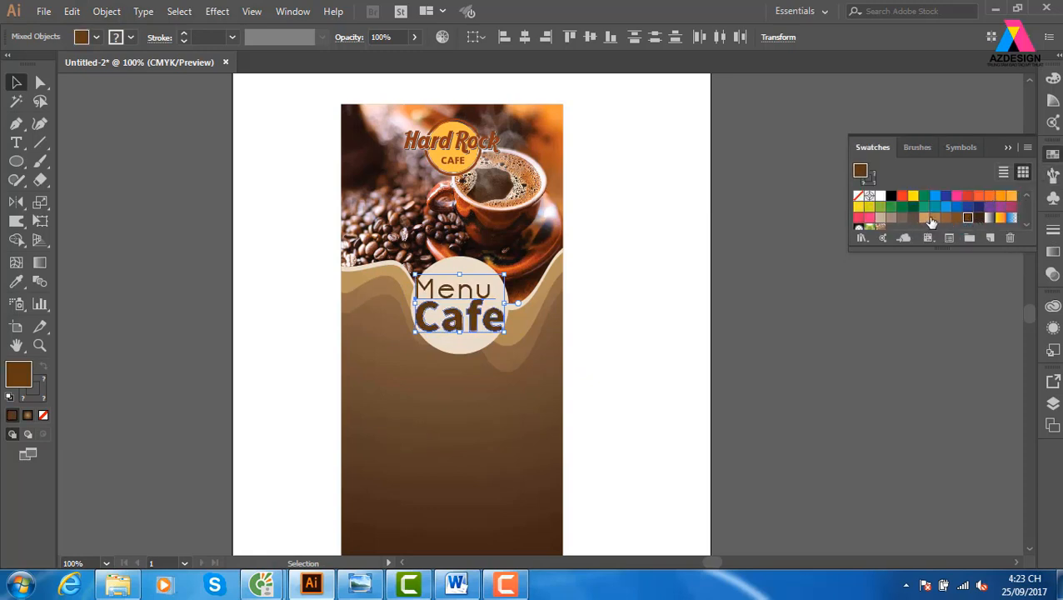
click(924, 218)
click(808, 415)
Step: Remove the beige stroke from the word "Cafe" on the circle
key(z)
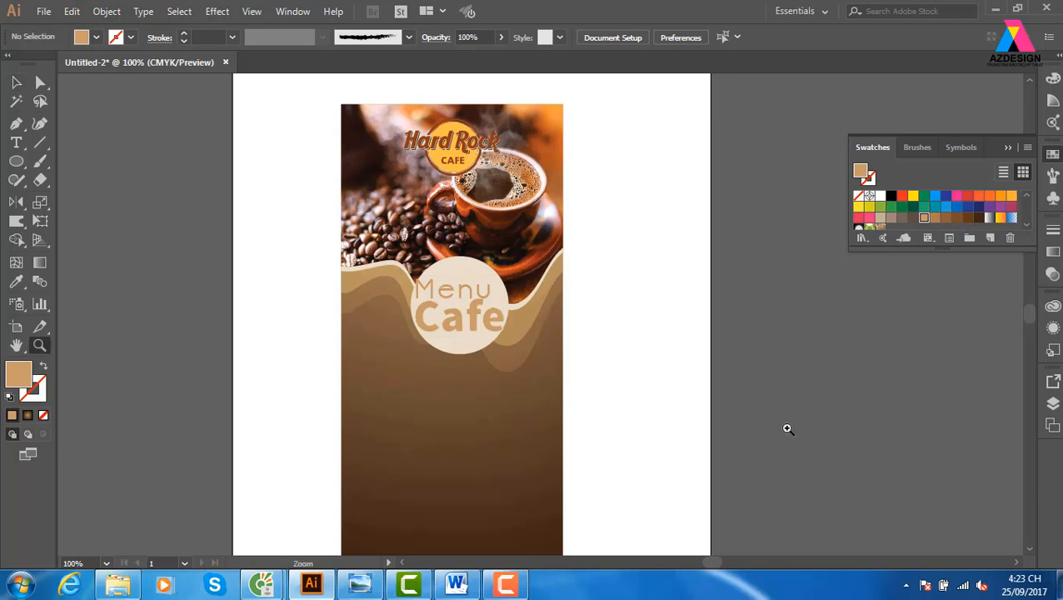
drag(299, 240, 705, 415)
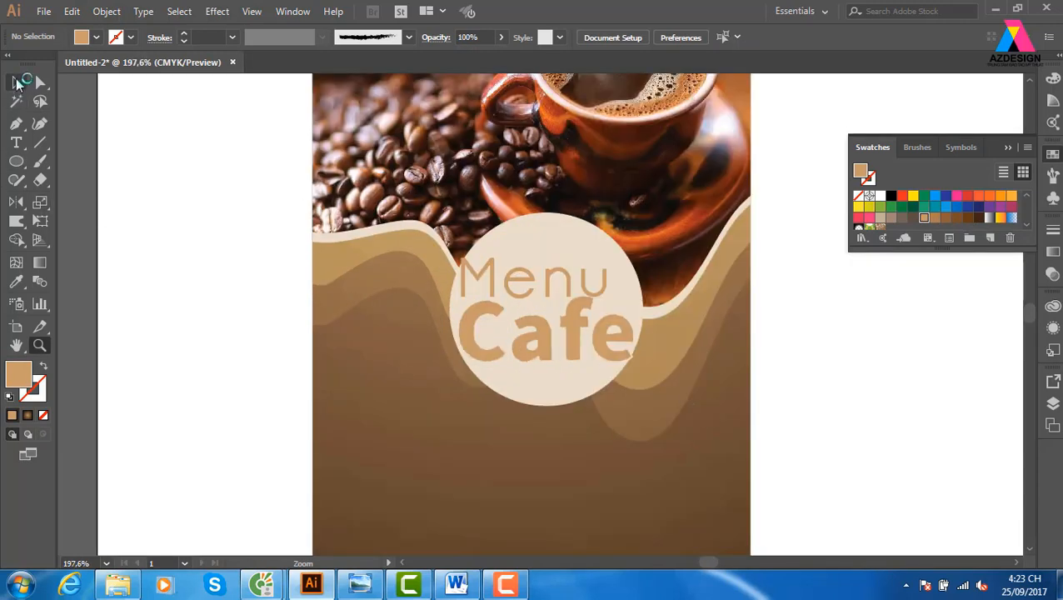
click(17, 82)
click(582, 339)
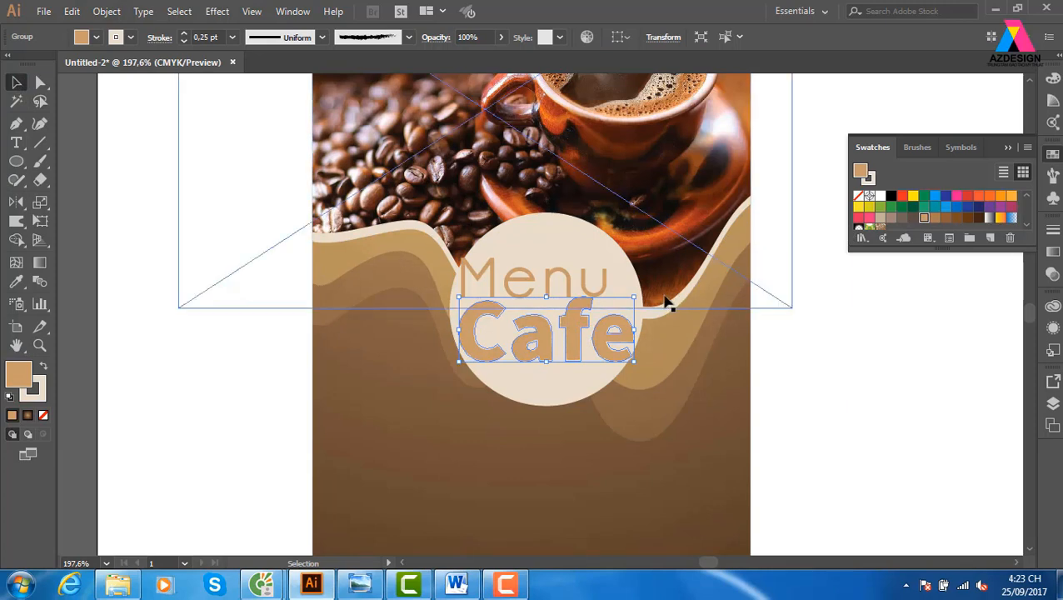
click(840, 409)
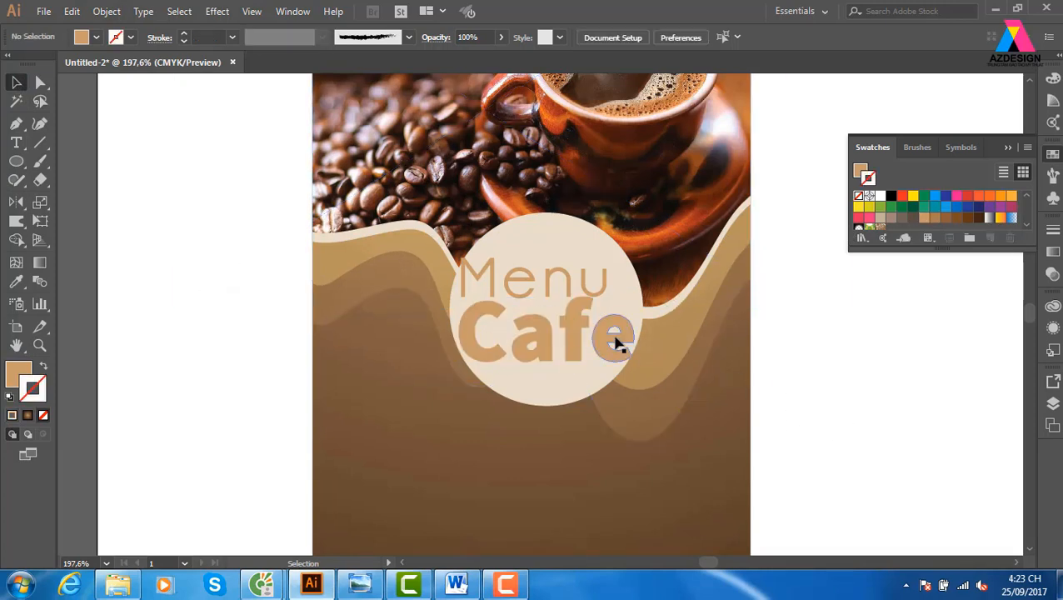
Step: Scale "Menu" down proportionally to 31.87 pt and raise it slightly above "Cafe" inside the circle
drag(563, 290, 596, 281)
drag(635, 249, 613, 248)
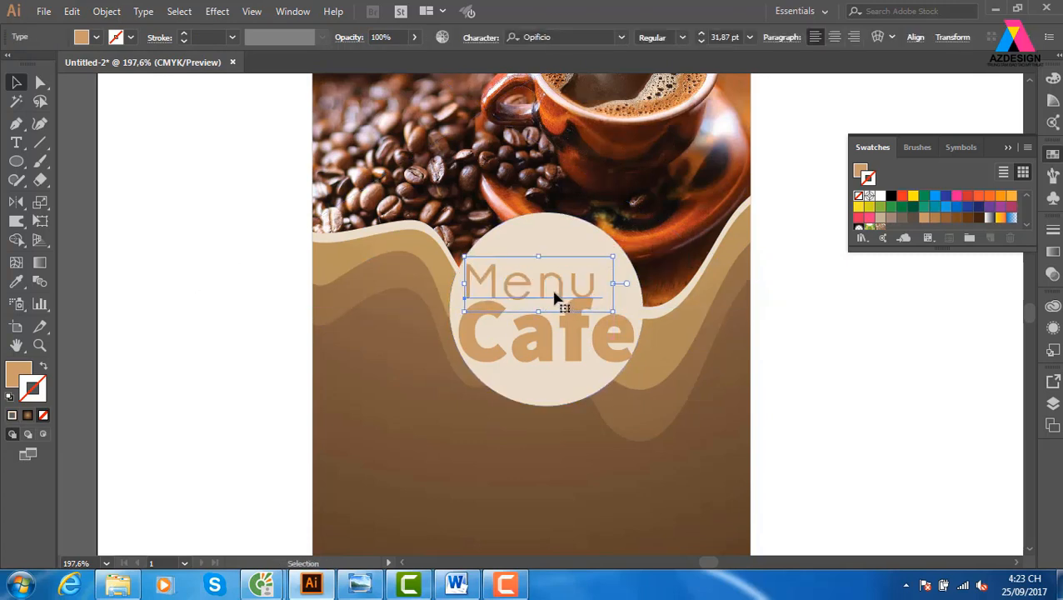
drag(562, 301, 562, 291)
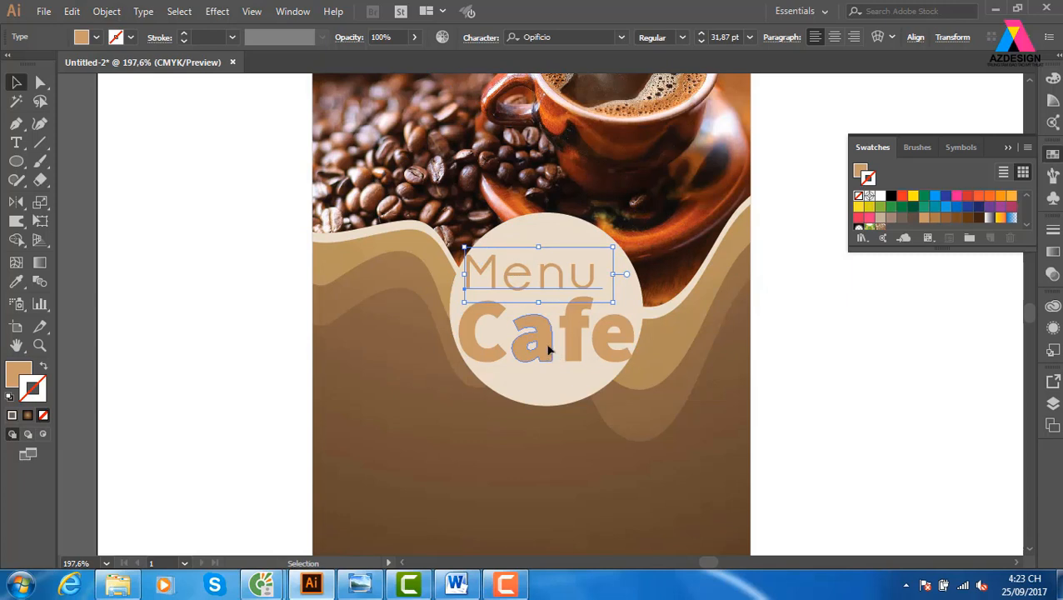
Step: Scale "Cafe" down proportionally to about the width of "Menu" and move it up close beneath that word
drag(549, 350, 548, 343)
drag(634, 293, 597, 296)
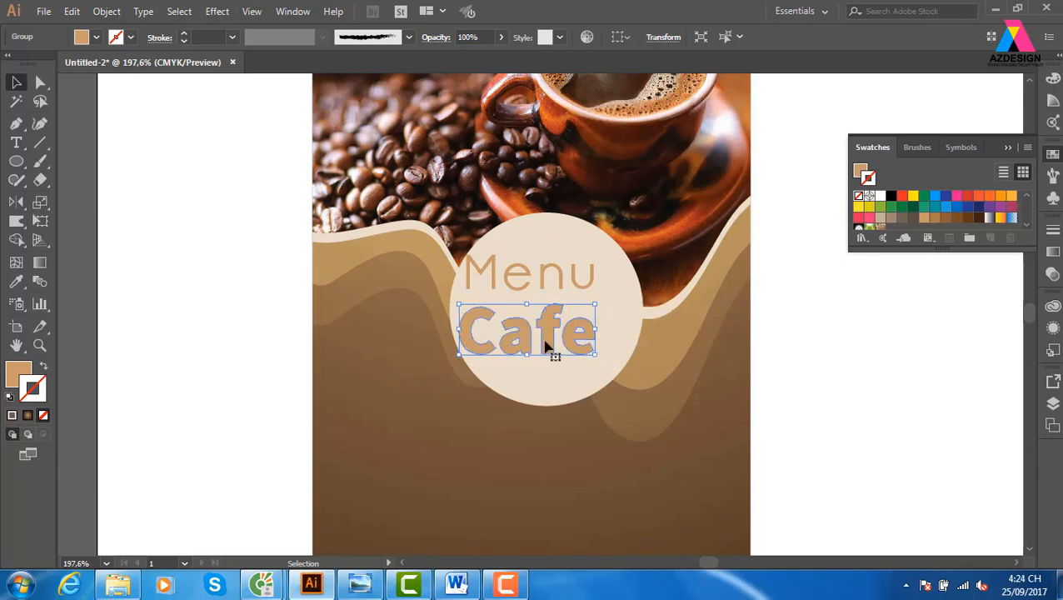
drag(543, 350, 560, 318)
click(841, 336)
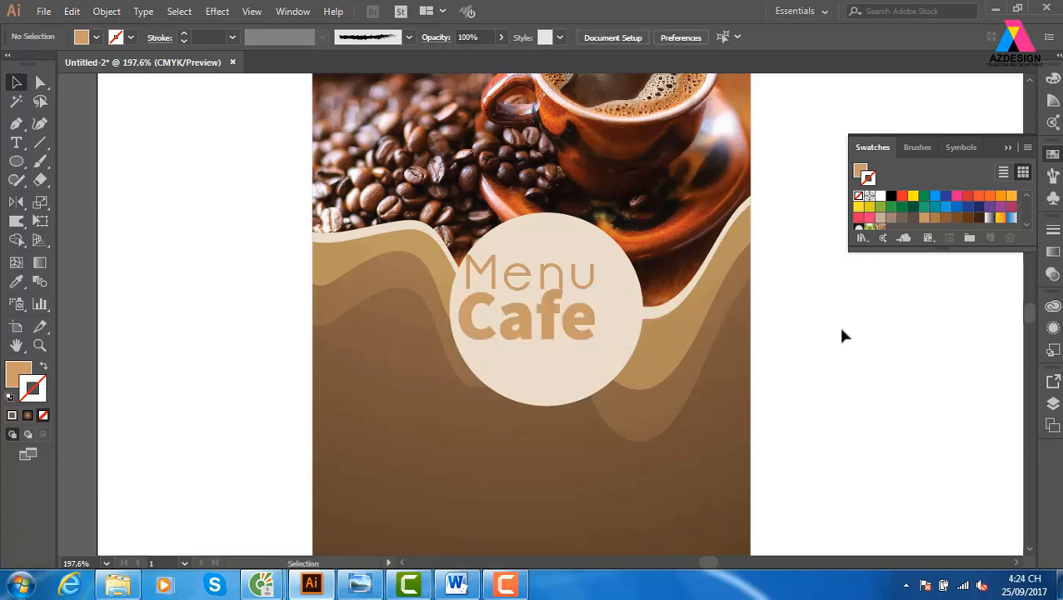
Step: Group "Menu" and "Cafe" and centre the group inside the beige circle
click(550, 315)
shift+click(582, 299)
key(ctrl+g)
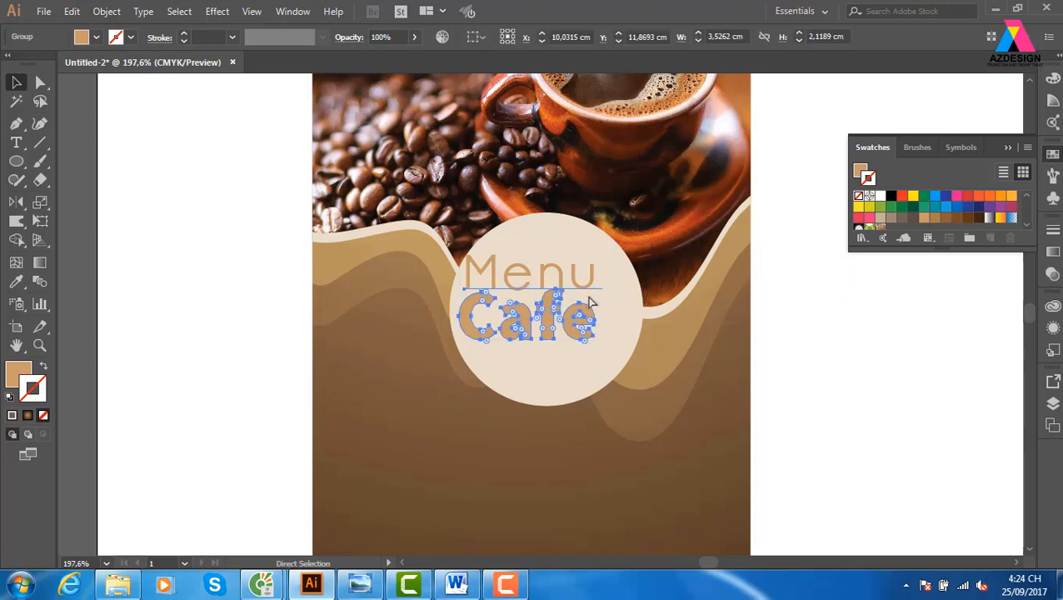
drag(549, 311, 568, 334)
click(818, 342)
click(883, 391)
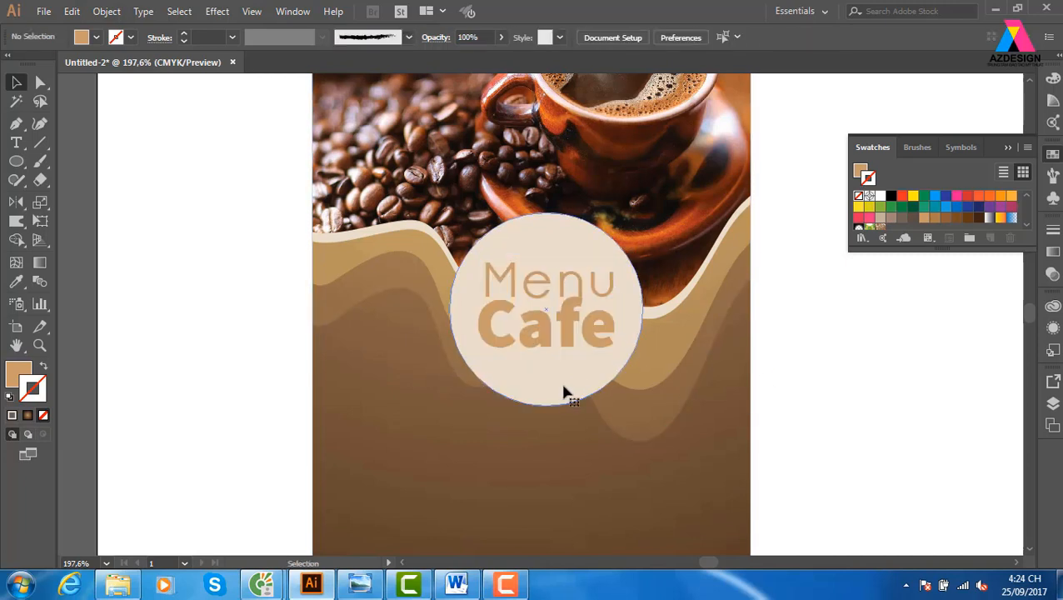
Step: Duplicate the beige circle behind itself, offset it slightly down and right, and fill it dark brown without a stroke as a shadow
click(565, 391)
key(ctrl)
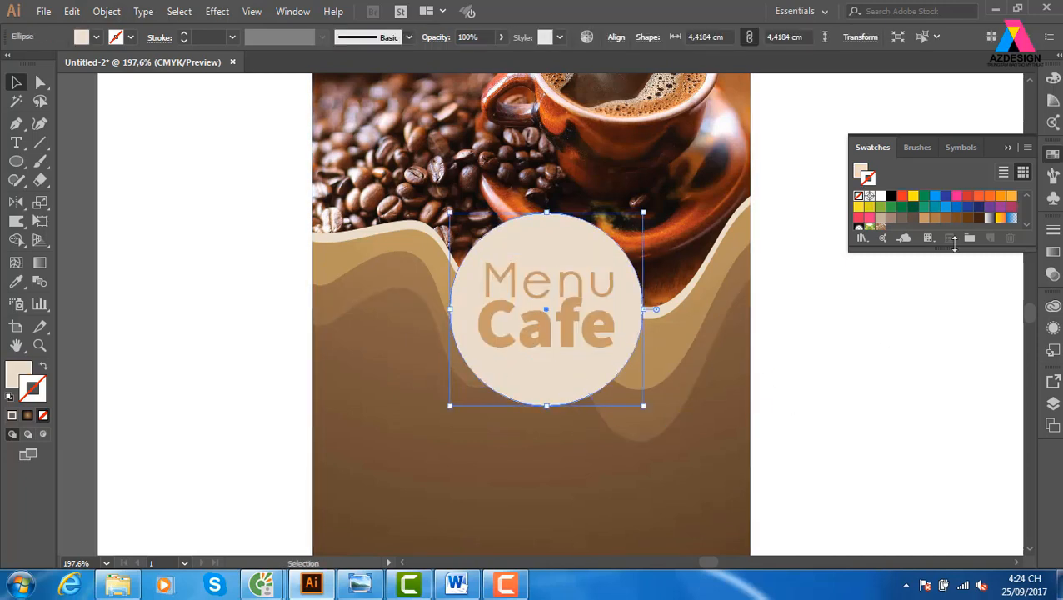
click(978, 218)
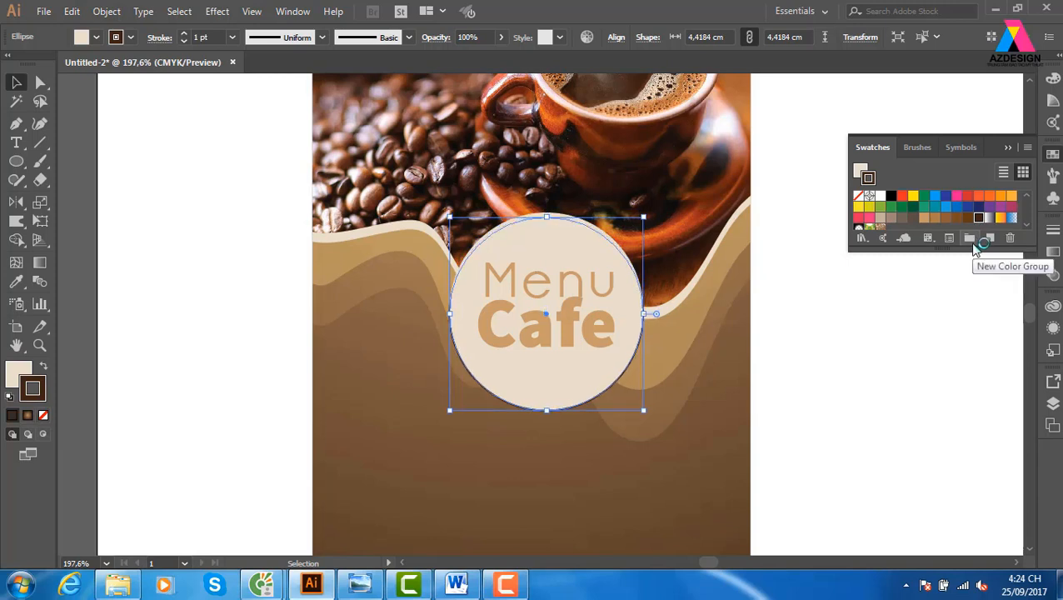
key(Right)
key(Right)
key(Right)
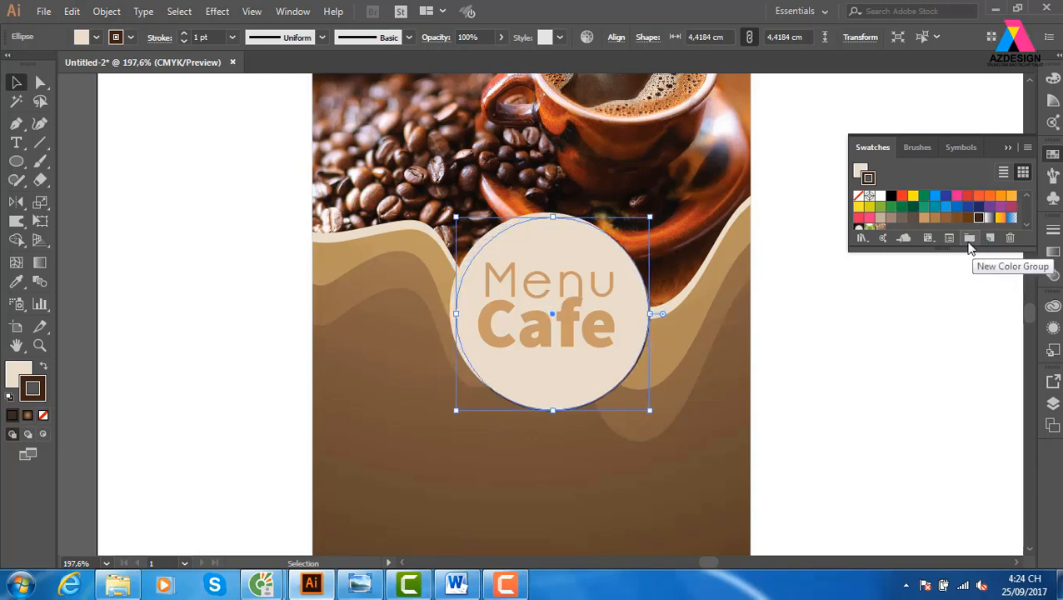
key(shift+x)
key(slash)
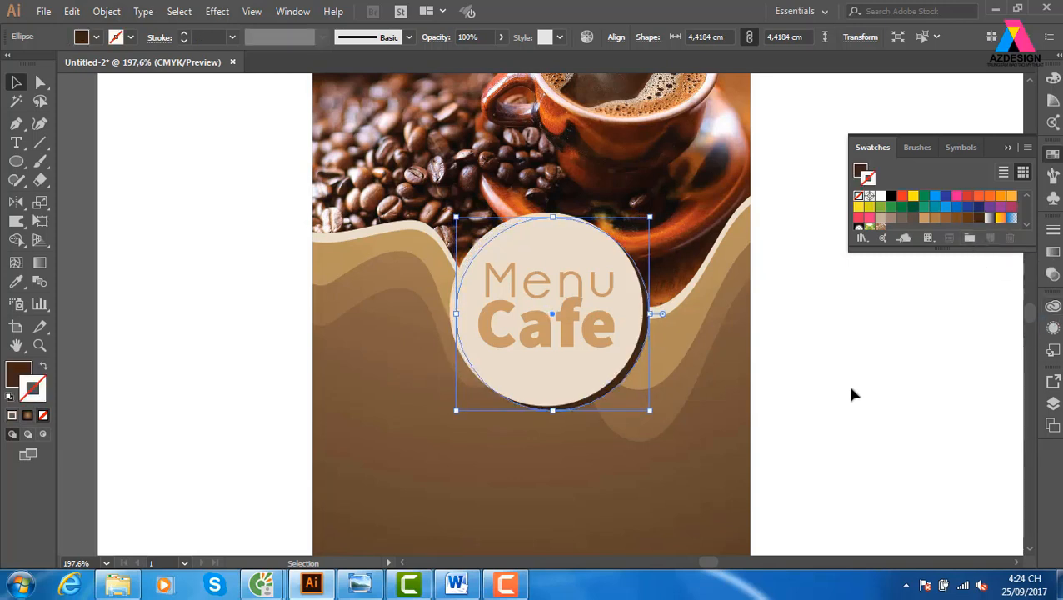
click(823, 415)
key(ctrl+1)
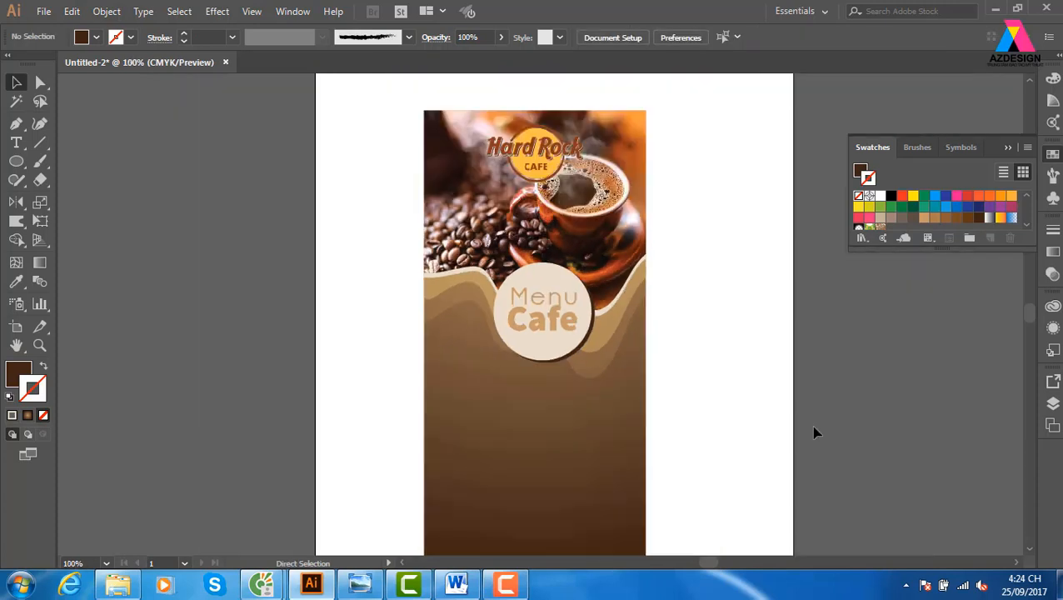
Step: Nudge the Hard Rock Cafe logo slightly to the right, closer to the centre of the title circle
click(566, 337)
click(831, 345)
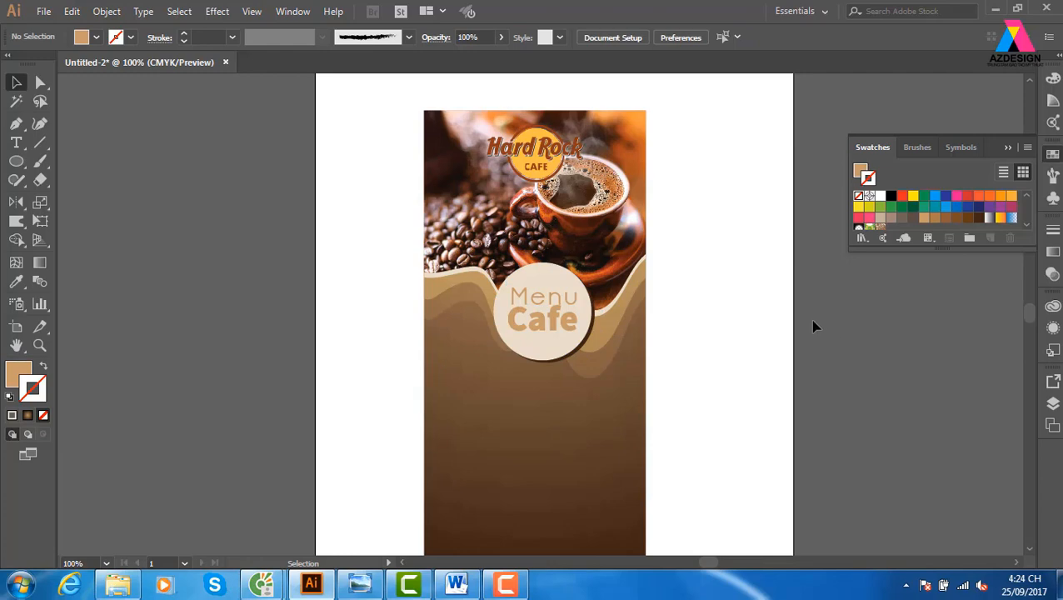
click(567, 154)
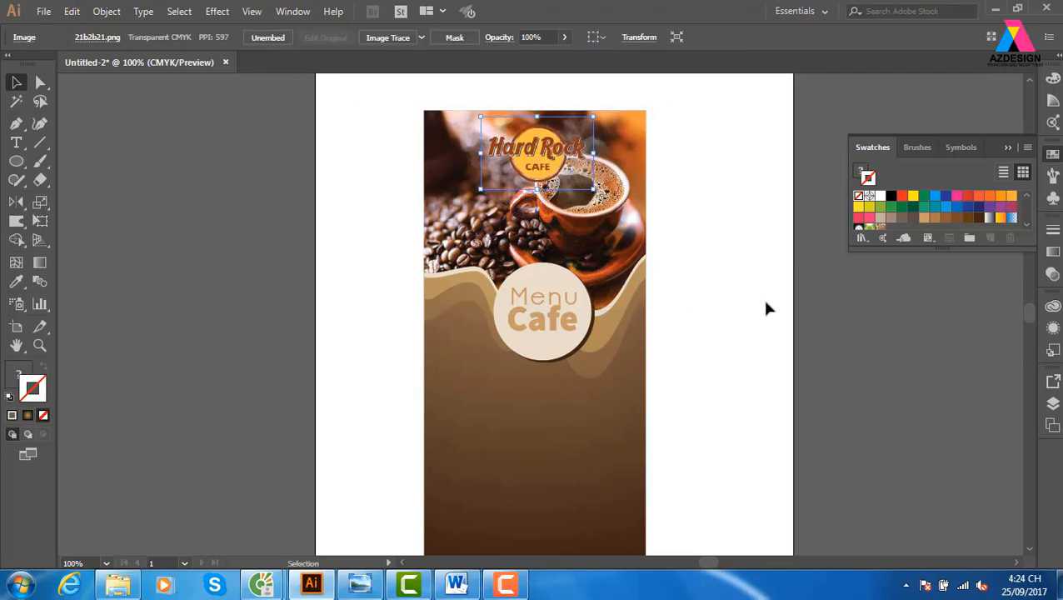
click(767, 308)
scroll(664, 382, down, 1)
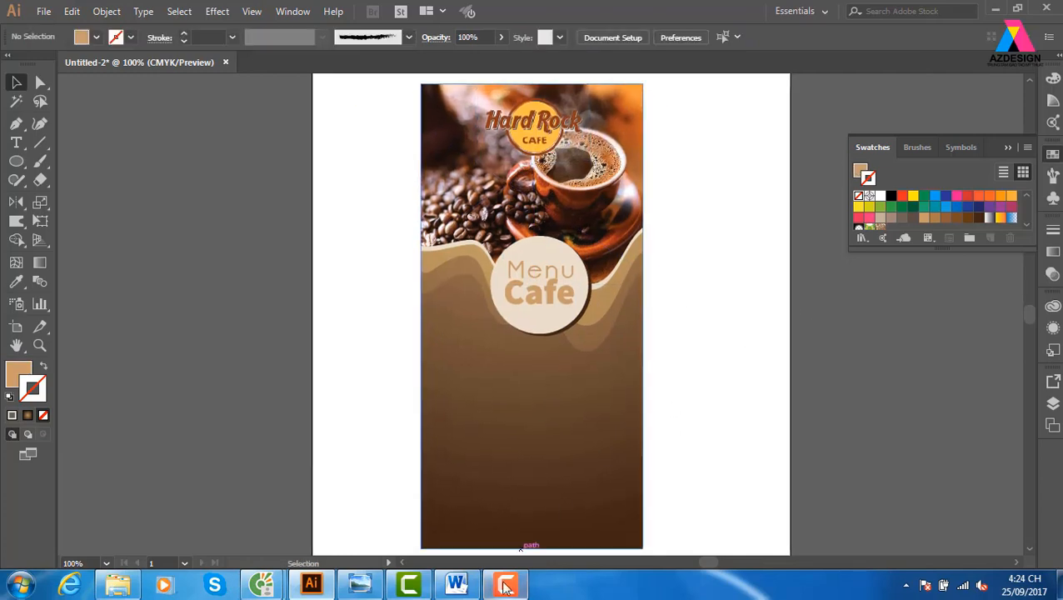
Step: Copy the four-line coffee price list from the Word document and switch back to Illustrator
click(456, 584)
drag(332, 212, 450, 315)
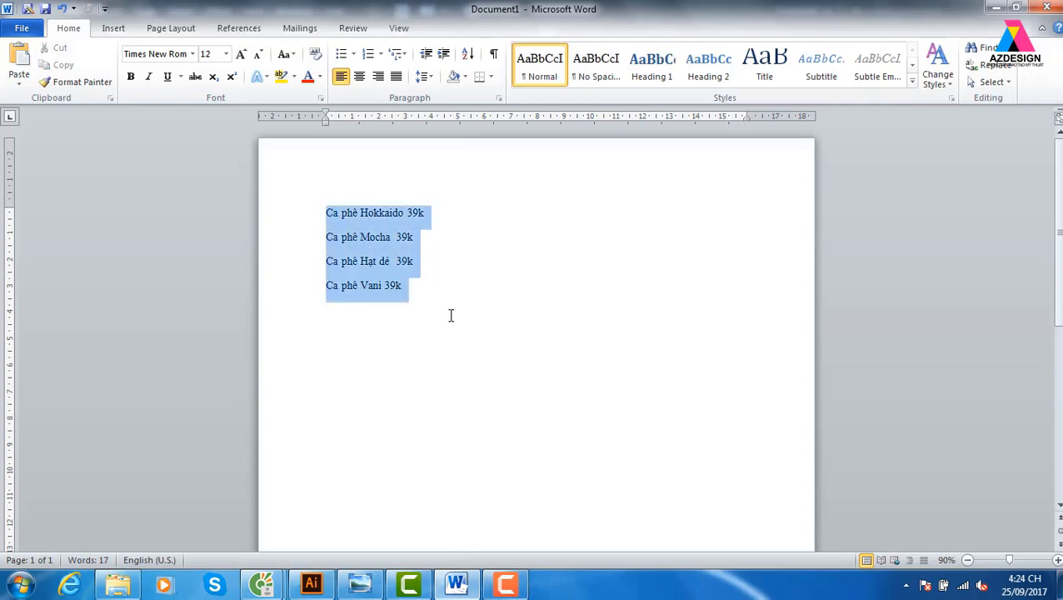
click(312, 583)
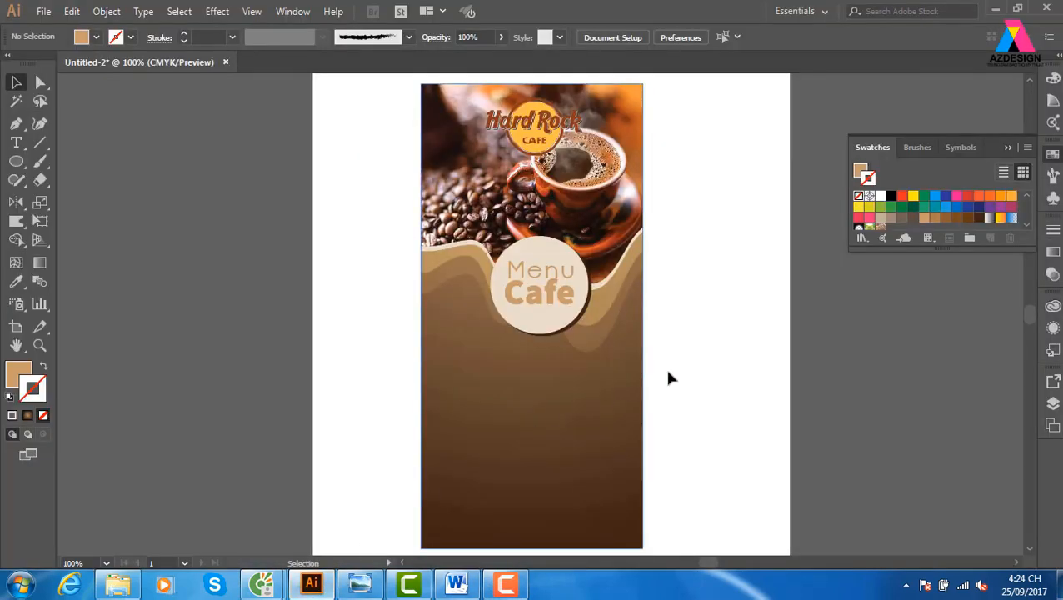
Step: Draw a text frame below the title circle, paste the coffee price list into it and fill the text light beige
drag(700, 446, 650, 411)
key(t)
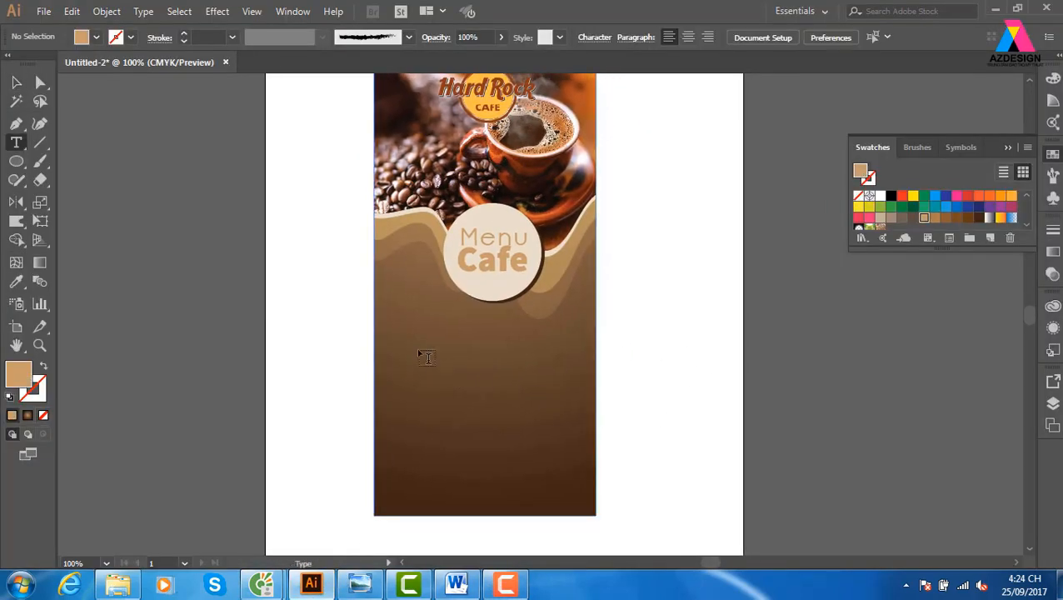
drag(398, 326, 579, 488)
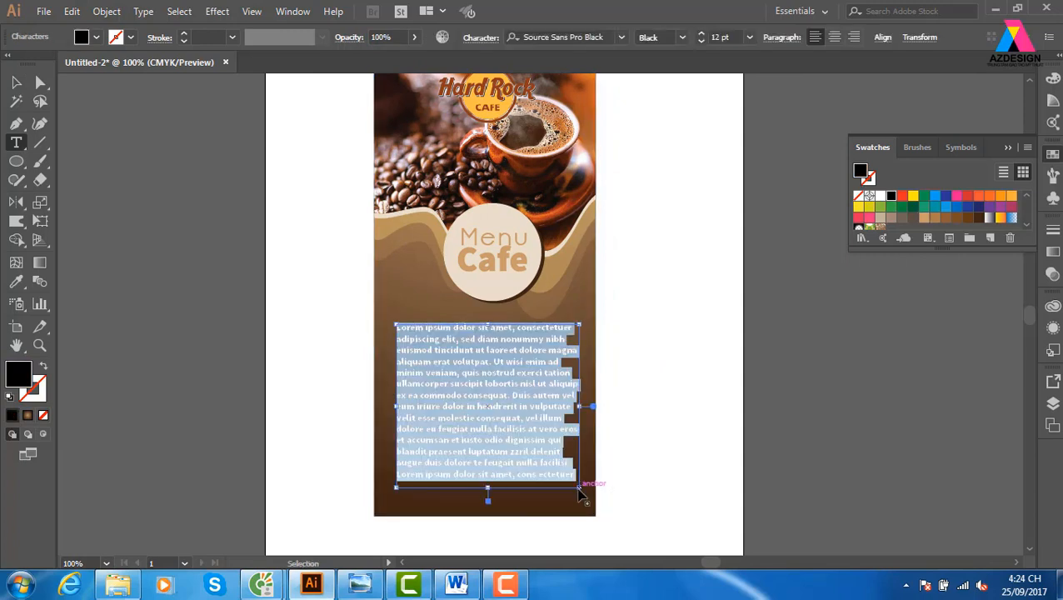
text(Cà phê Hokkaido 39k Cà phê Mocha	39k Cà phê Hạt dẻ	39k Cà phê Vani 39k)
click(16, 81)
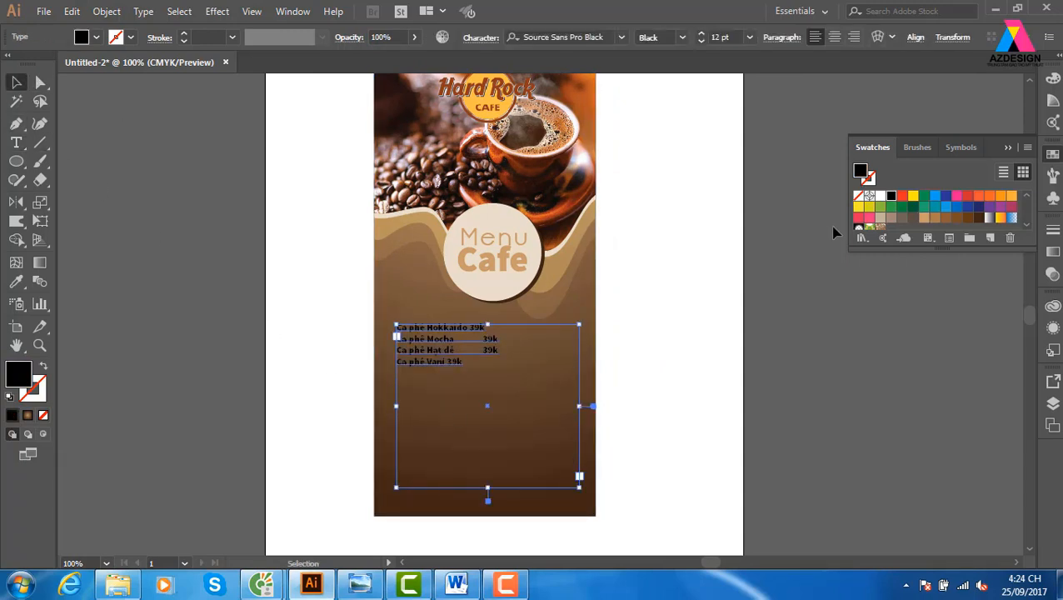
click(883, 220)
click(665, 360)
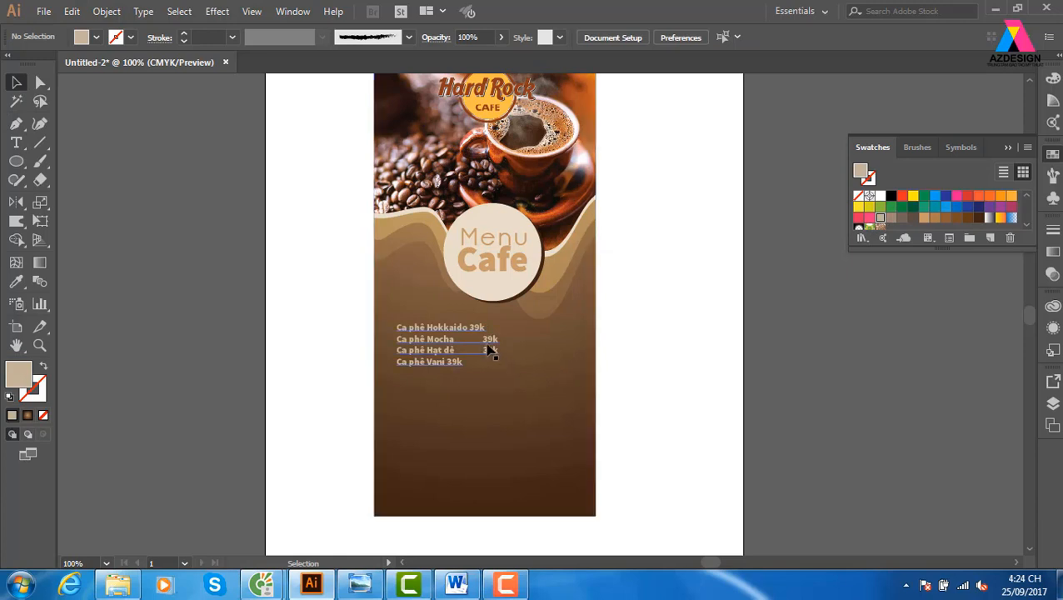
Step: Replace the wide gaps before 39k in the "Ca phê Mocha" and "Ca phê Hạt dẻ" lines with a single space
key(z)
drag(344, 257, 712, 529)
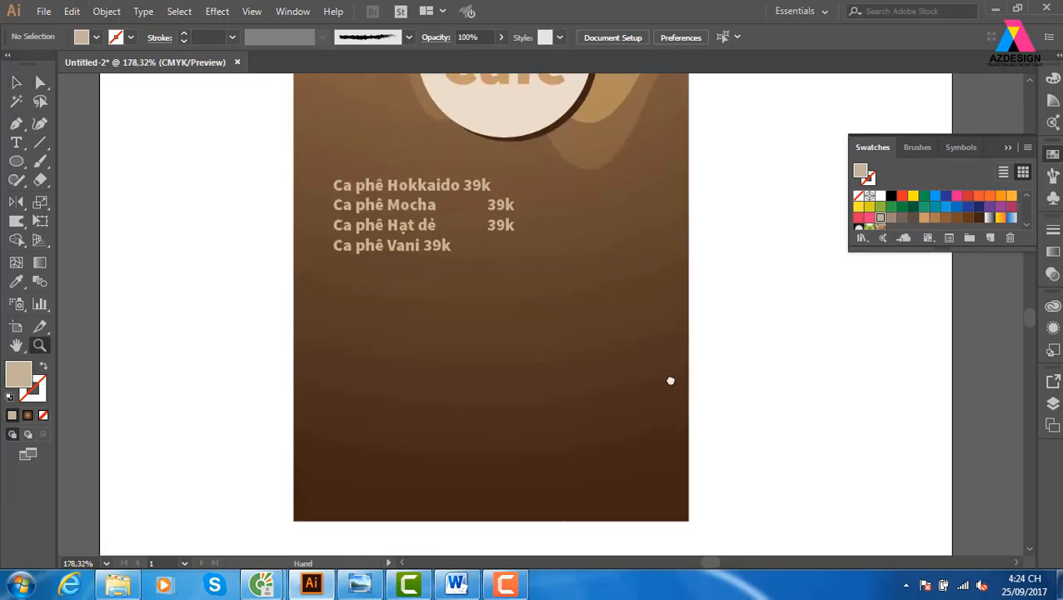
drag(679, 406, 687, 433)
key(v)
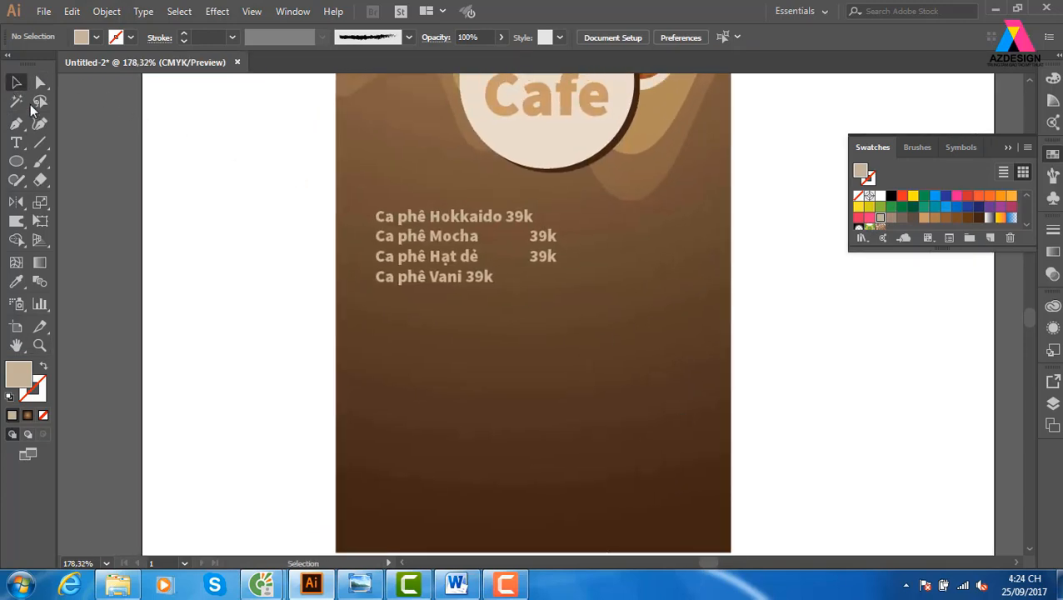
click(390, 231)
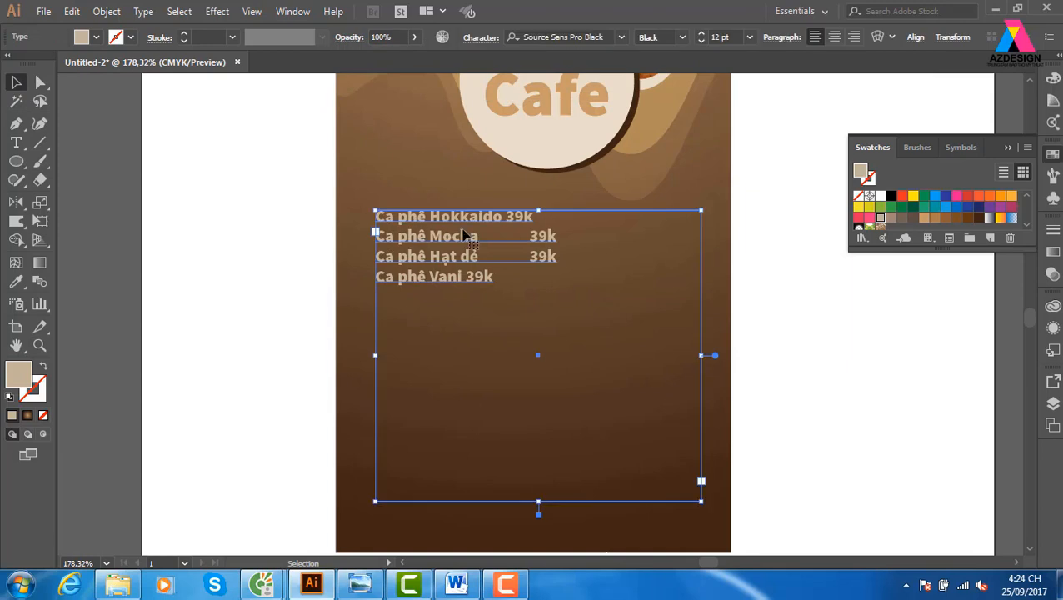
double_click(534, 241)
drag(518, 236, 480, 235)
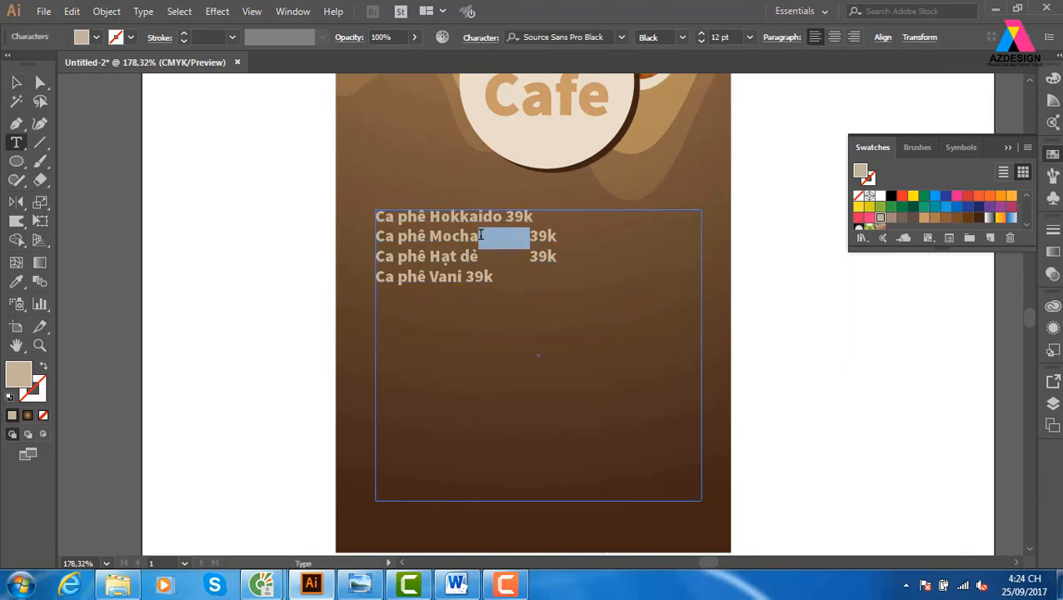
key(BackSpace)
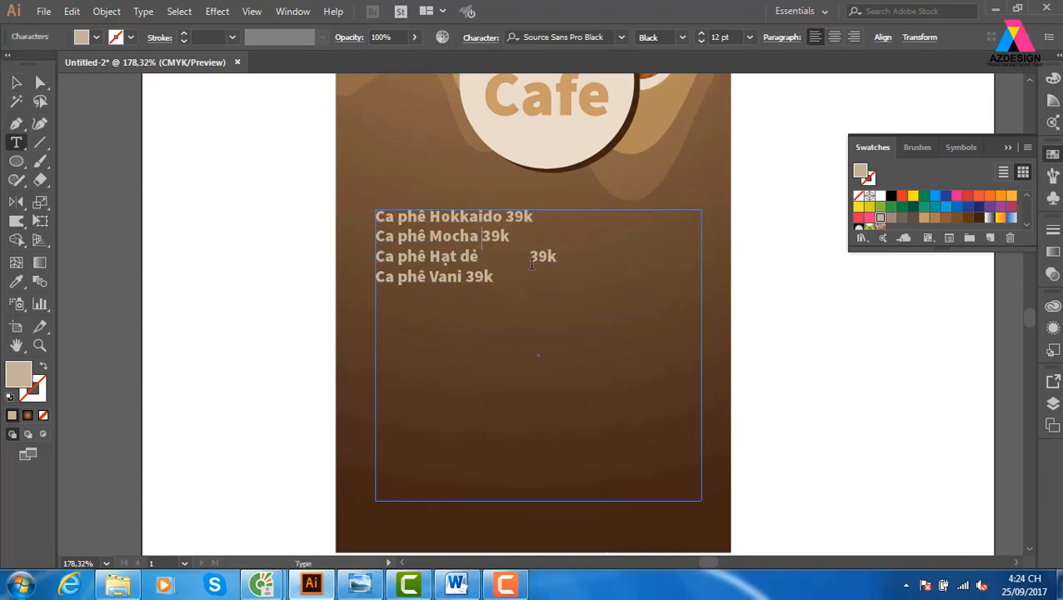
drag(528, 256, 471, 250)
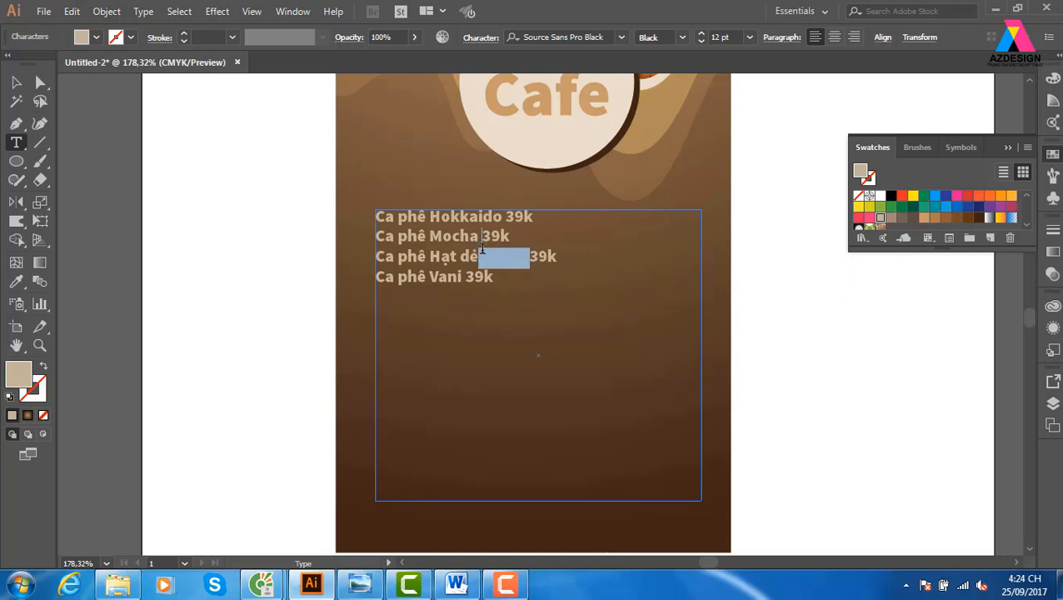
key(BackSpace)
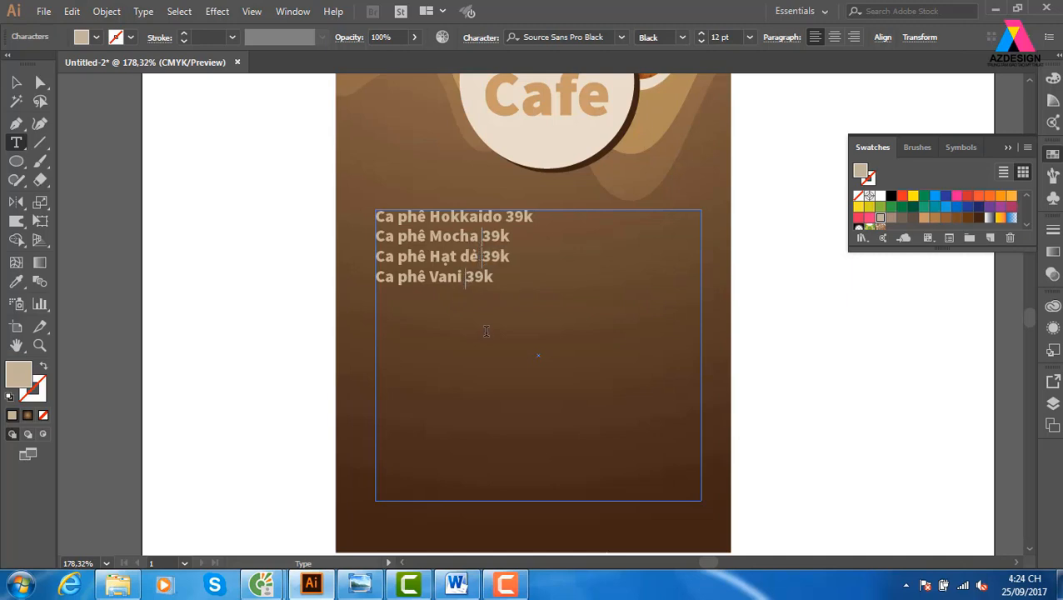
key(BackSpace)
key(Escape)
click(106, 220)
Step: Narrow the drink list's text frame slightly from its right edge, to about 8 cm wide
click(498, 248)
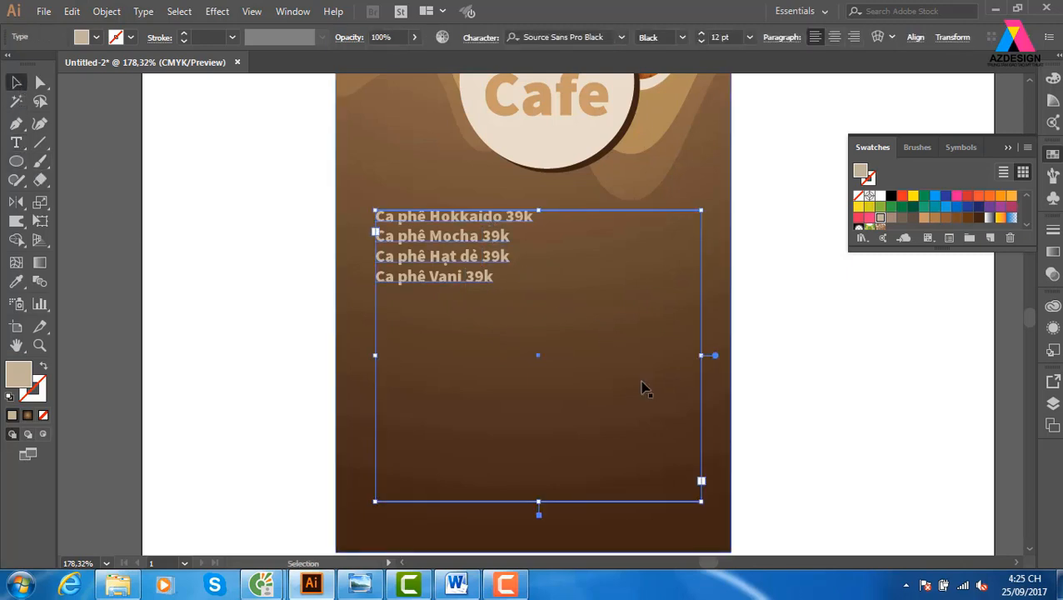
drag(704, 355, 695, 354)
click(806, 363)
Step: Open the tab-stop ruler for the drink list's text frame
click(512, 266)
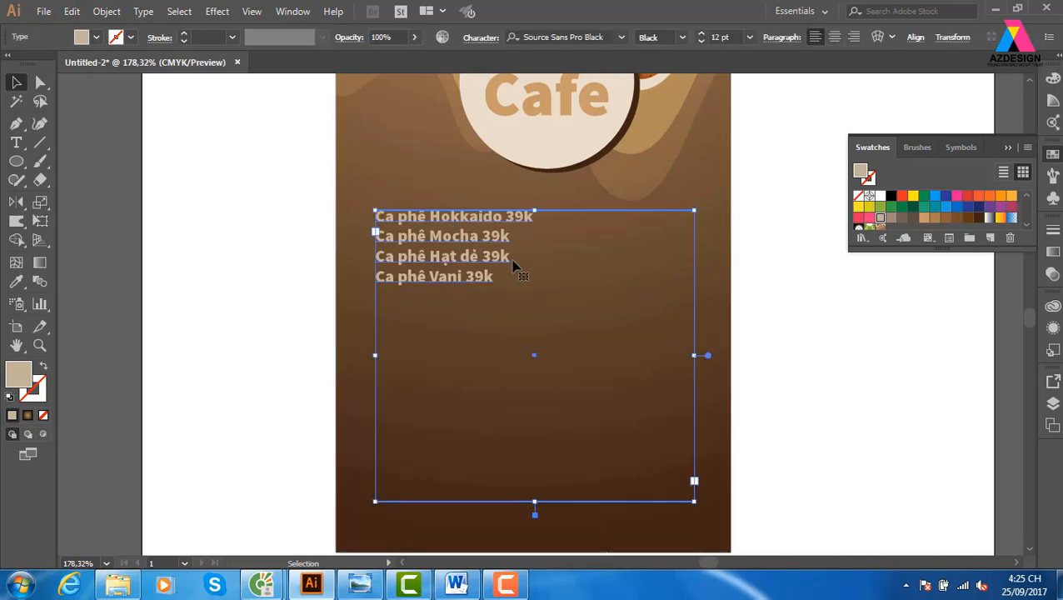
click(294, 12)
mouse_move(336, 584)
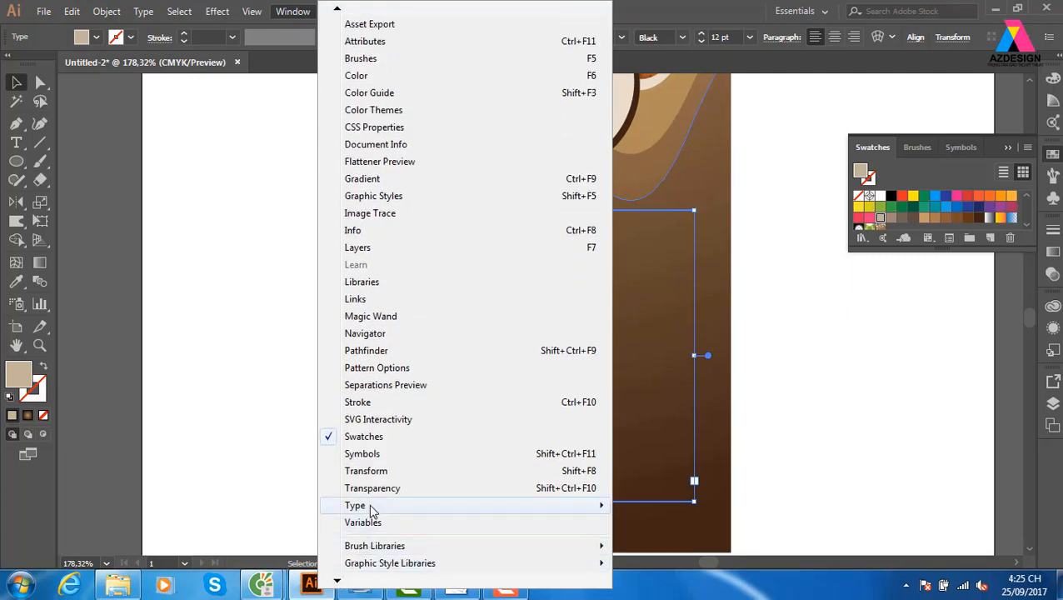
mouse_move(574, 506)
click(638, 504)
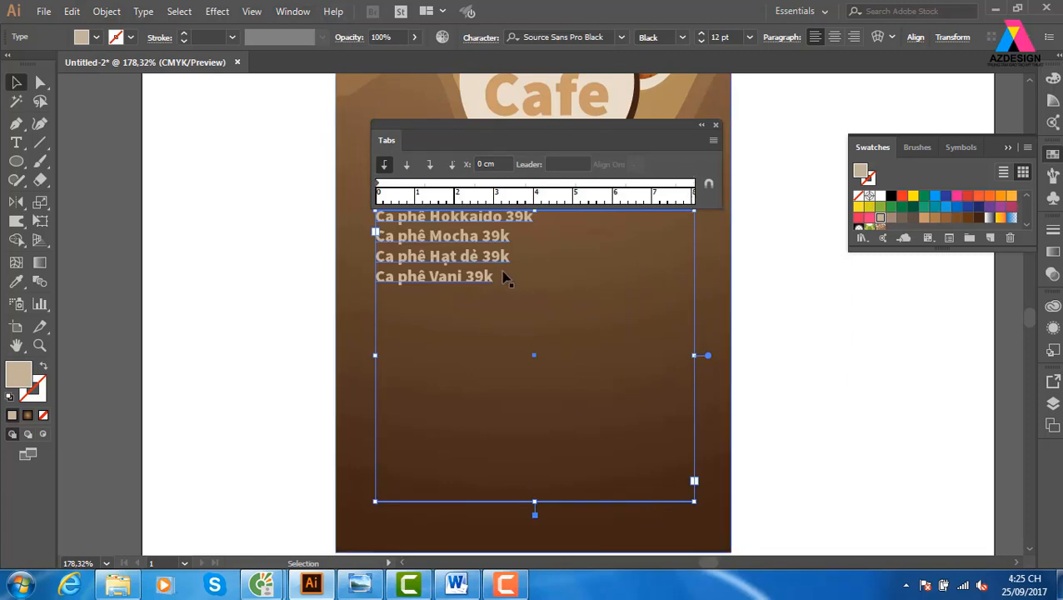
Step: Insert a tab character before the 39k price in each of the four drink lines
double_click(509, 219)
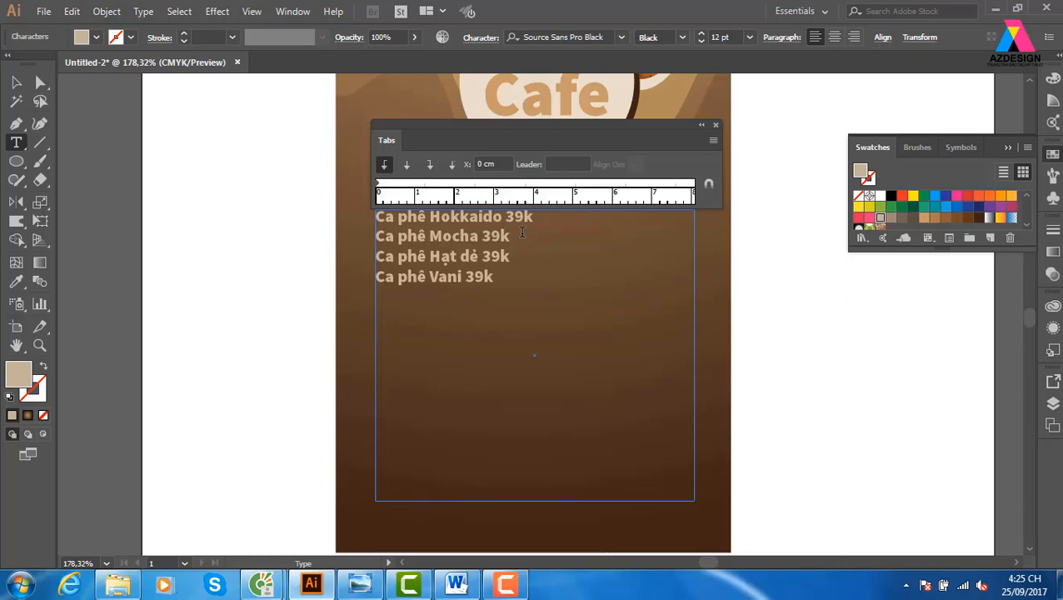
key(Tab)
key(Tab)
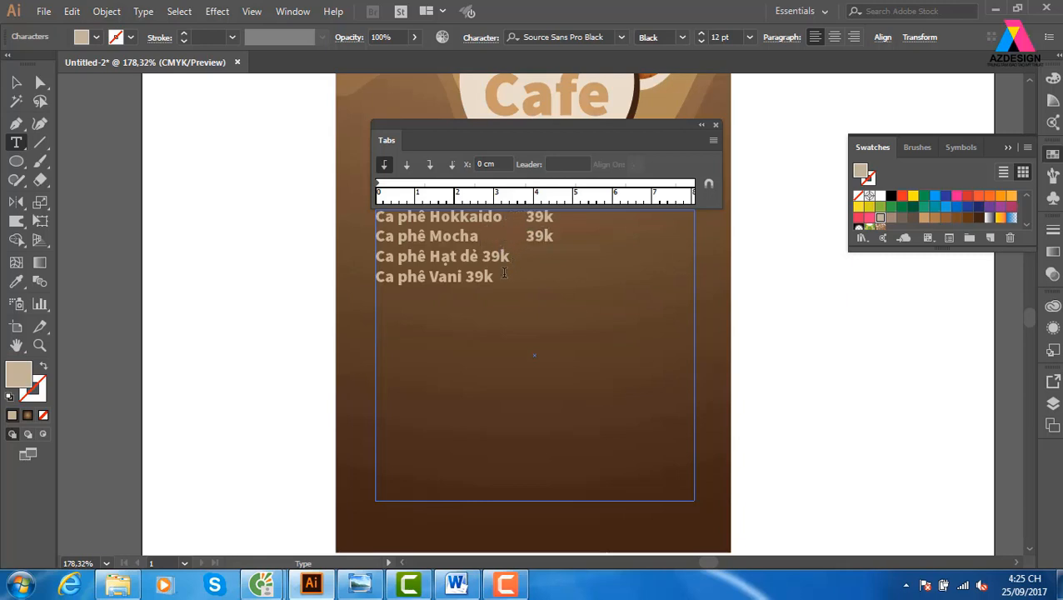
click(482, 258)
key(Tab)
click(468, 278)
key(Tab)
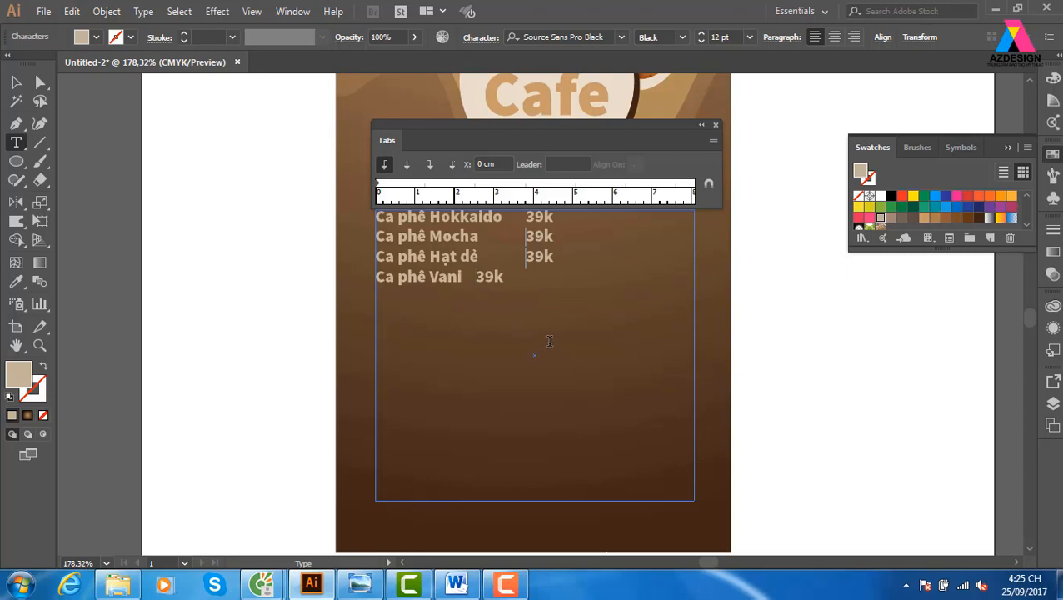
Step: Right-align the prices of all four drink lines with a right-justified tab stop at 7.91 cm
click(431, 165)
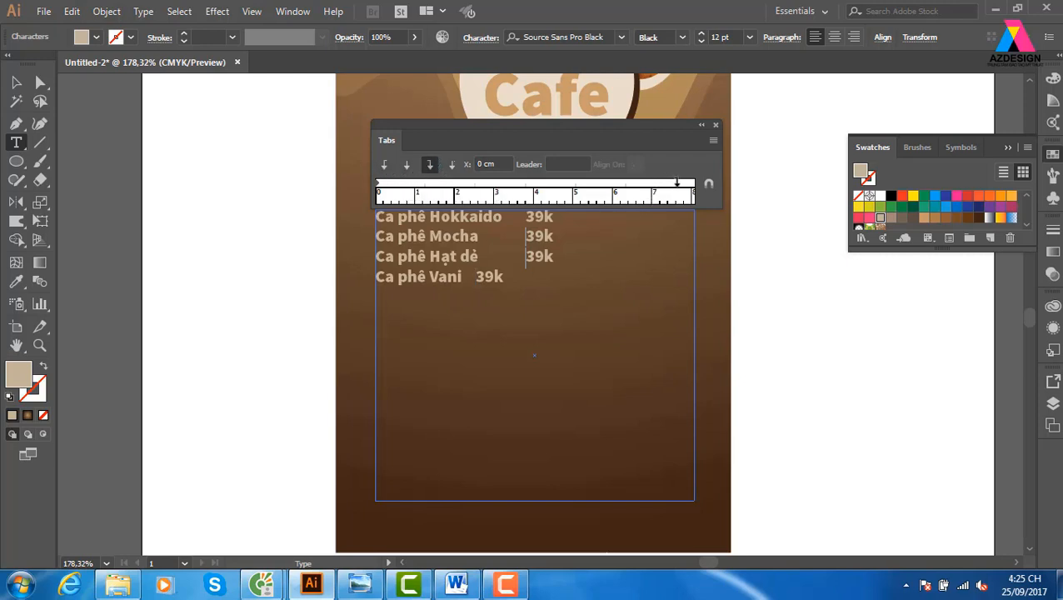
click(676, 183)
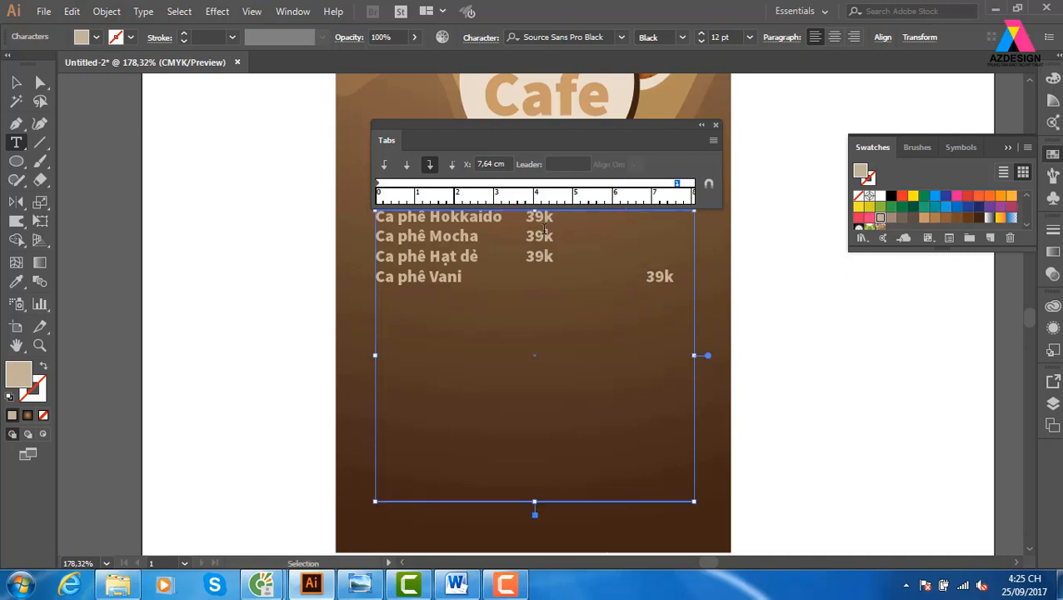
key(ctrl+z)
drag(507, 275, 451, 177)
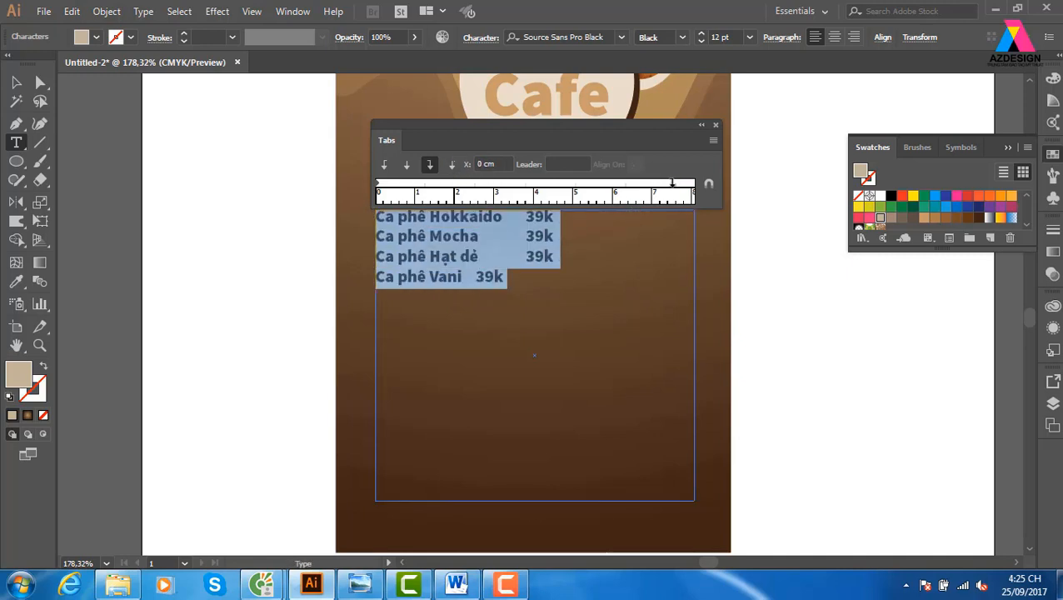
click(674, 182)
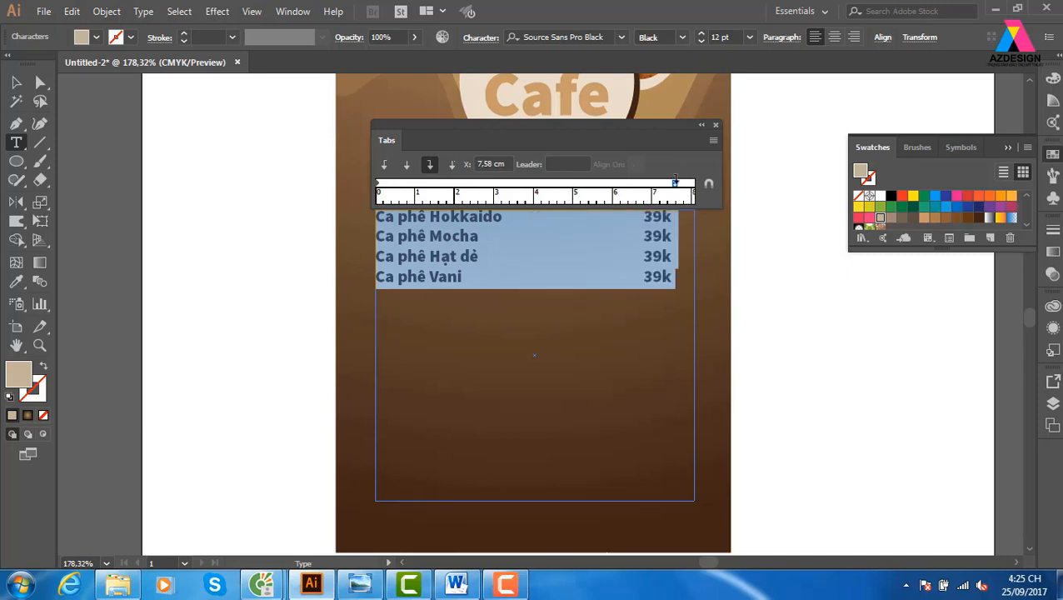
drag(675, 182, 688, 182)
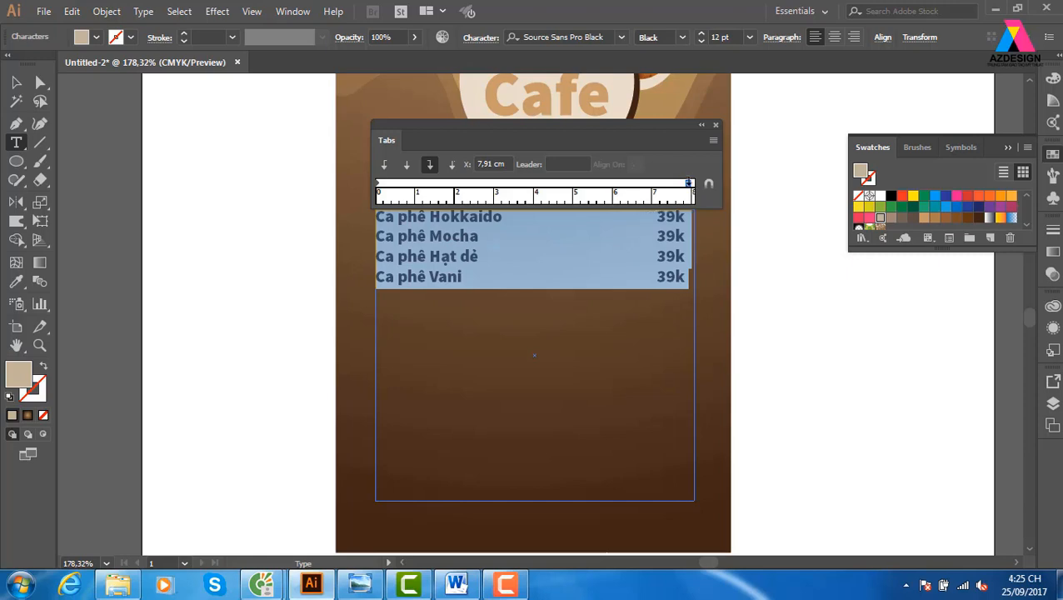
Step: Fill the space between drink names and prices with a "." leader and close the tab-stop ruler
click(561, 163)
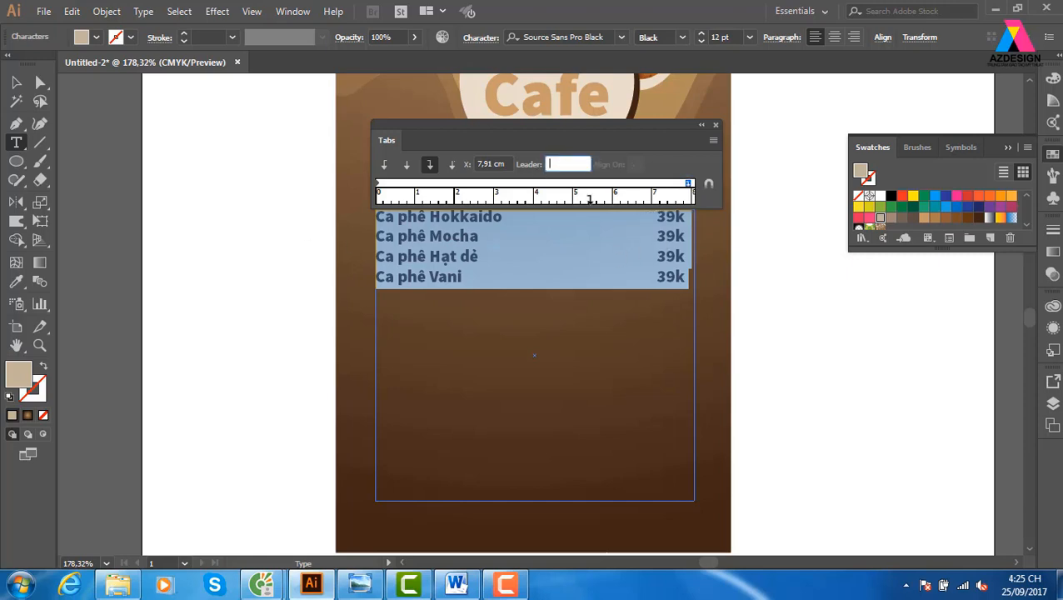
text(.)
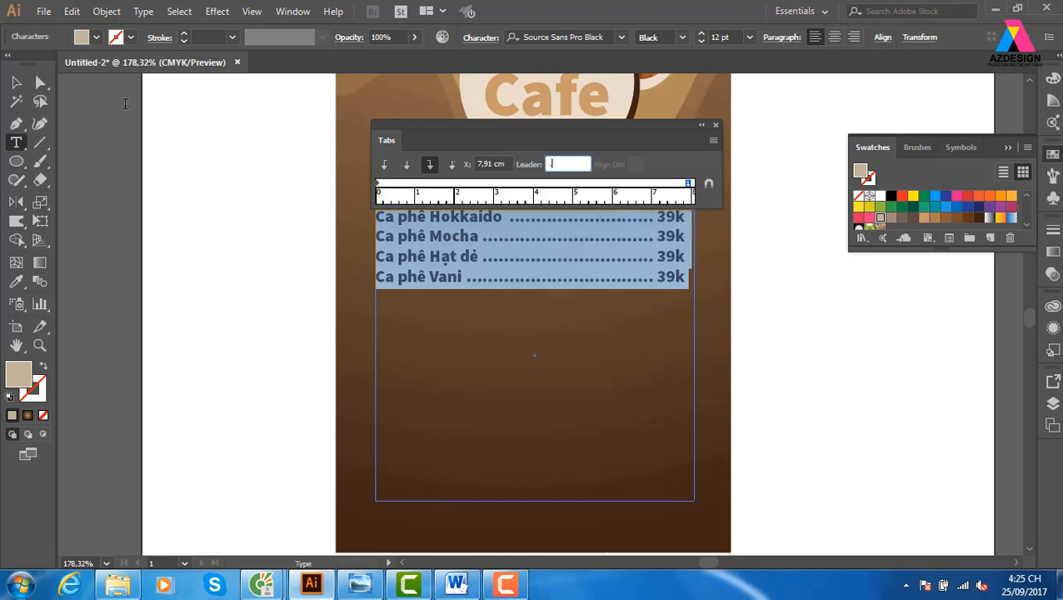
click(16, 81)
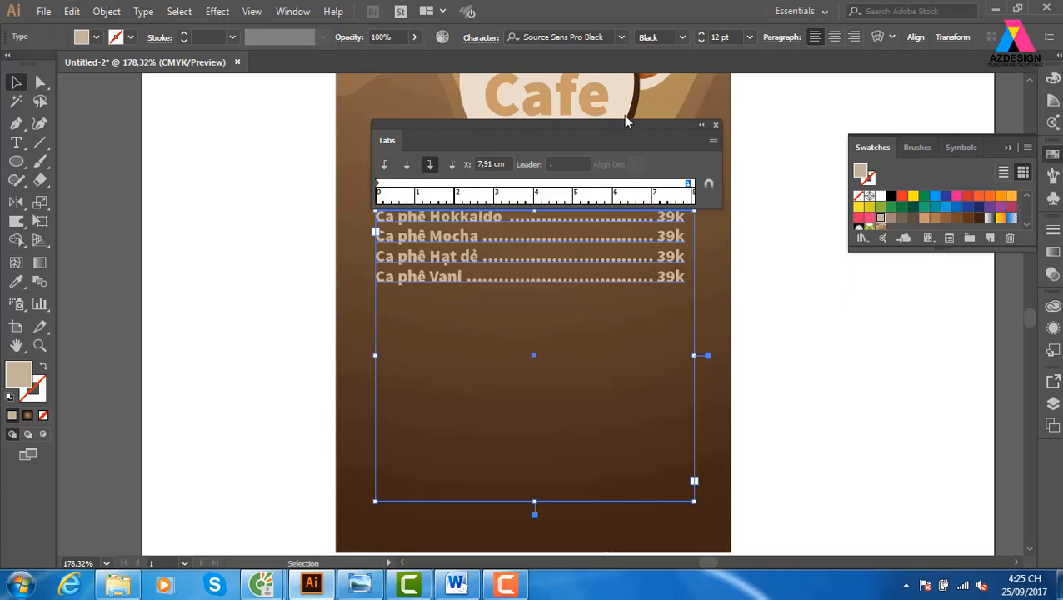
click(683, 38)
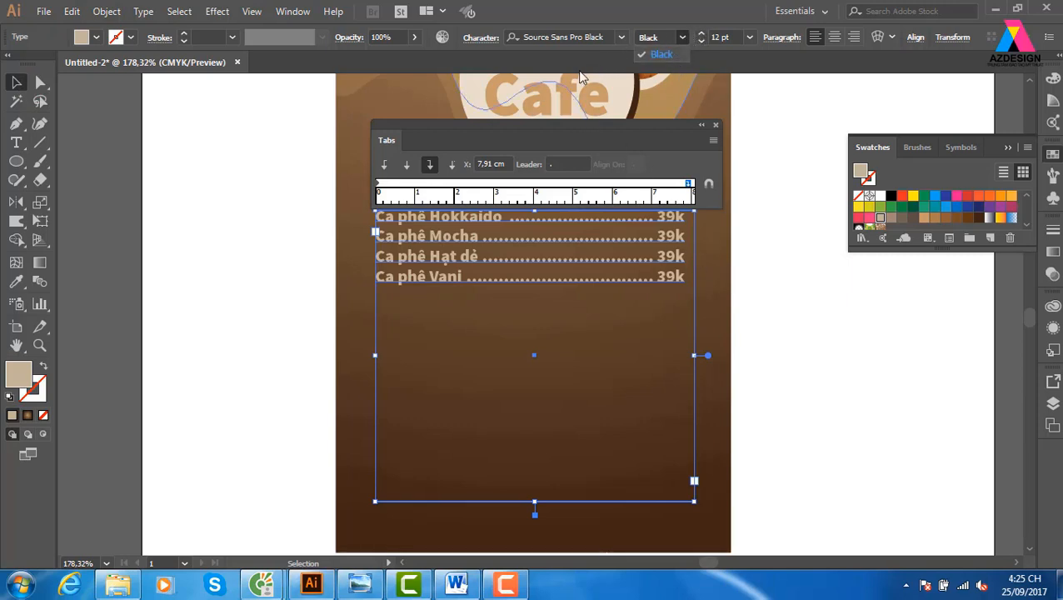
click(715, 125)
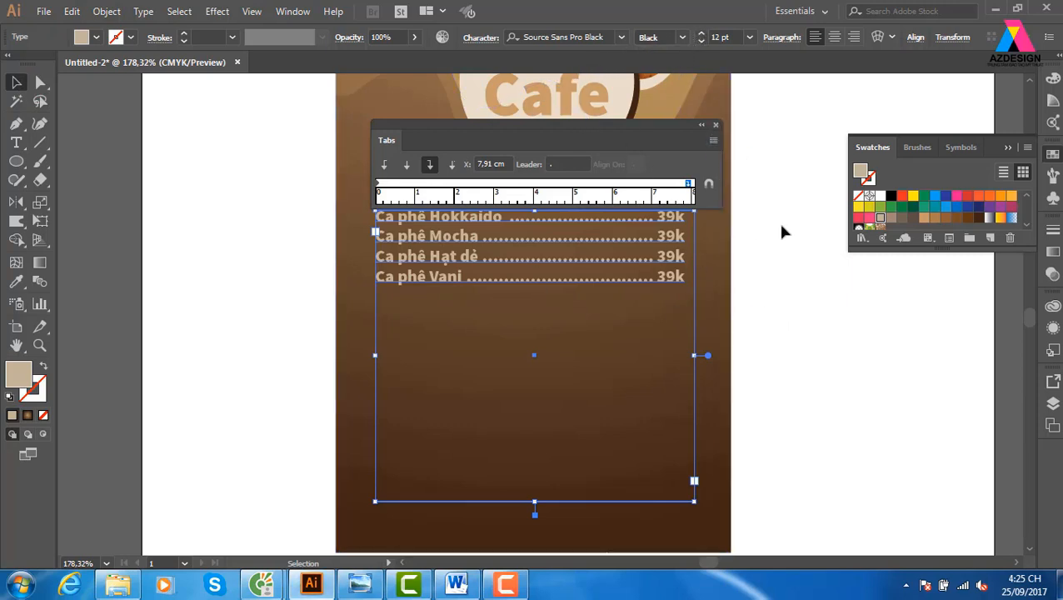
click(715, 125)
click(823, 237)
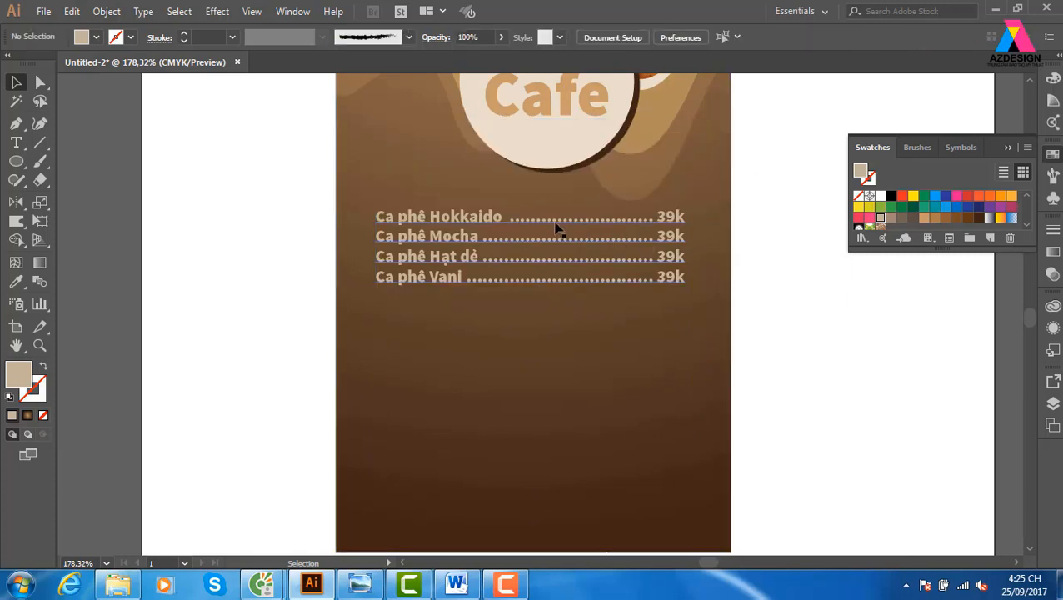
Step: Set the drink list's font size to 14 pt
click(526, 221)
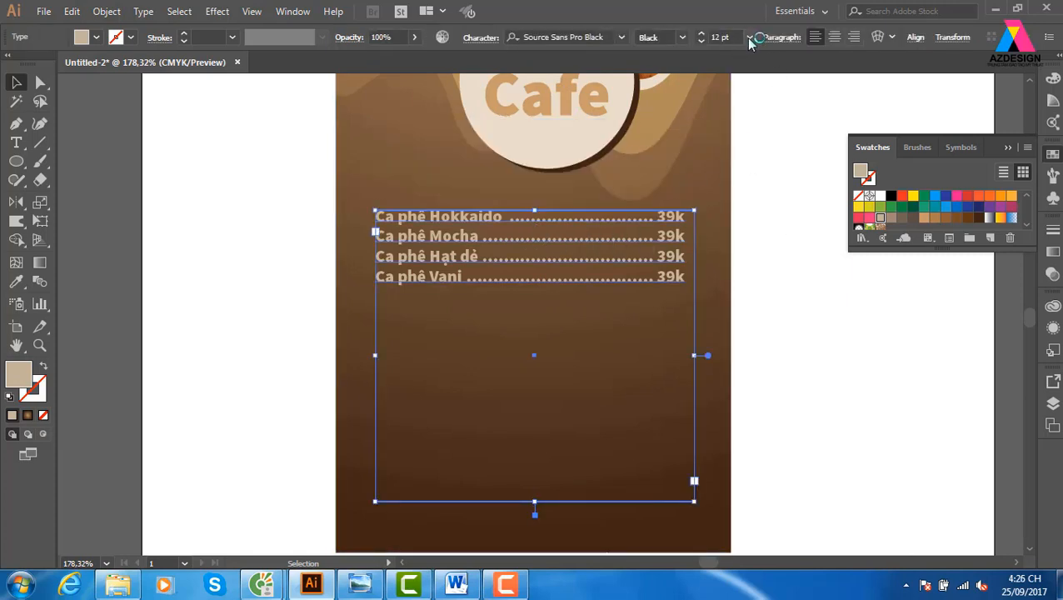
click(748, 38)
click(769, 200)
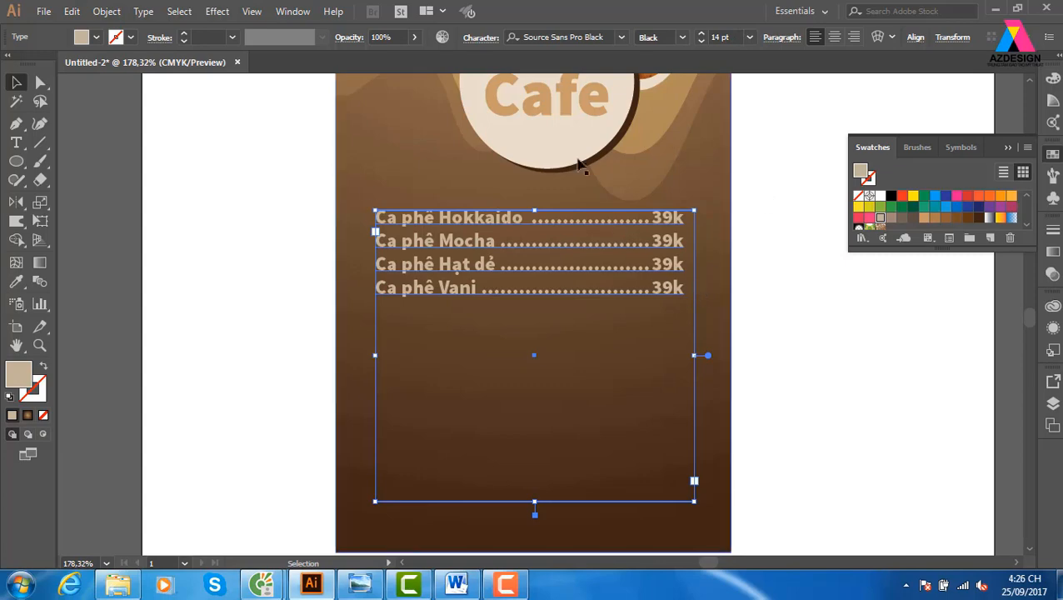
click(820, 356)
Step: Change the drink list's font to Roboto in its condensed style
click(472, 258)
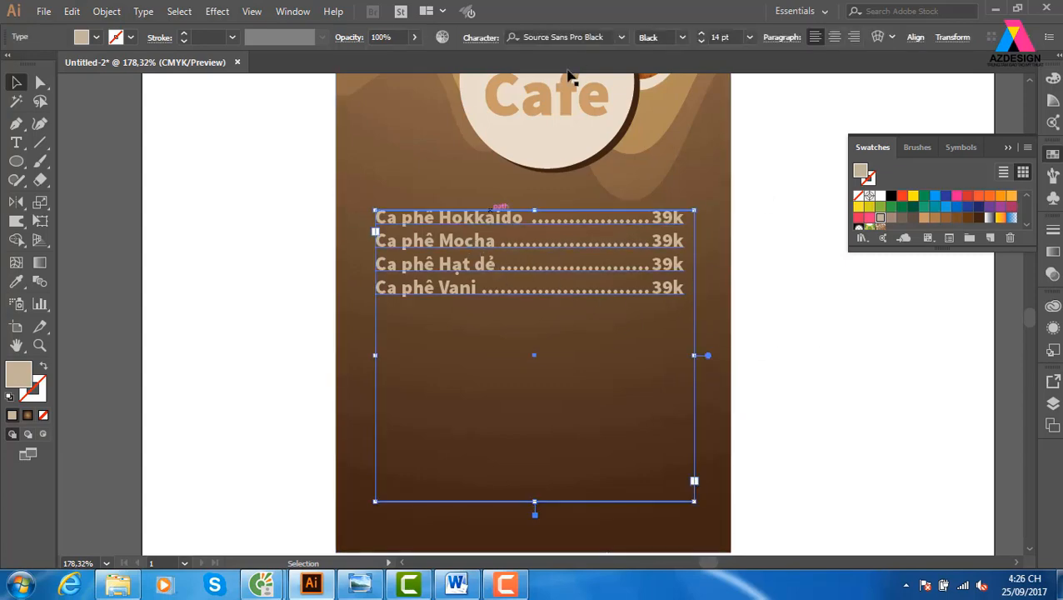
click(573, 37)
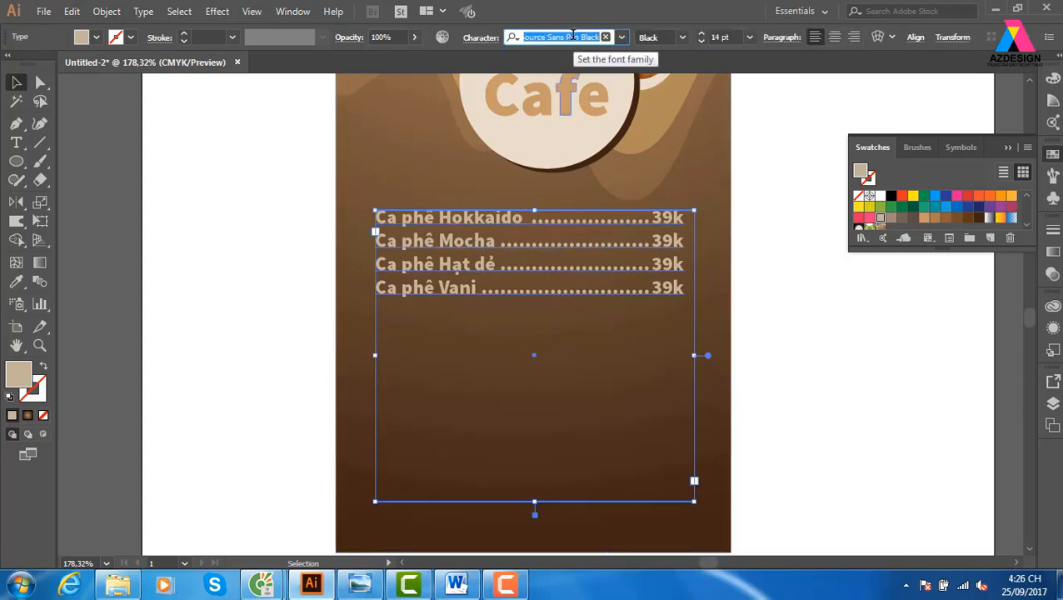
text(ro)
key(Return)
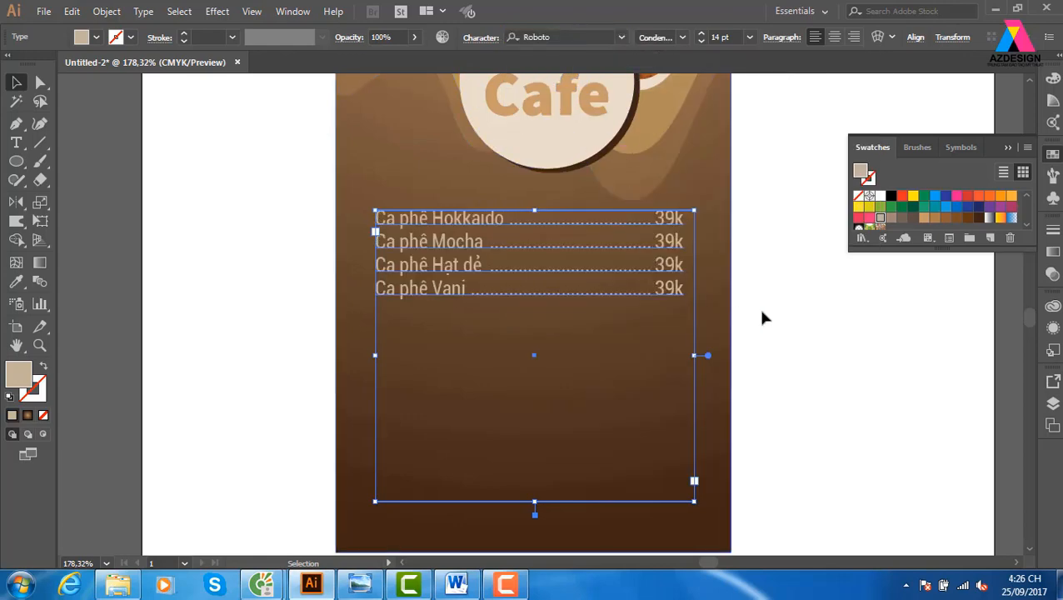
click(831, 308)
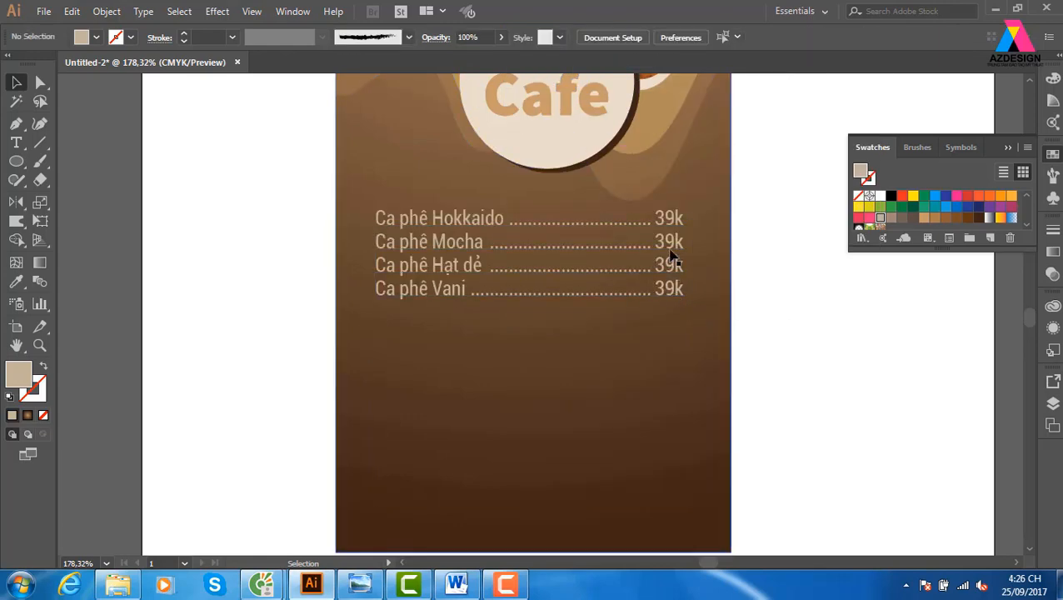
Step: Move the drink list down about 0.18 cm and shorten its text frame to end just below the last drink line
drag(668, 254, 664, 261)
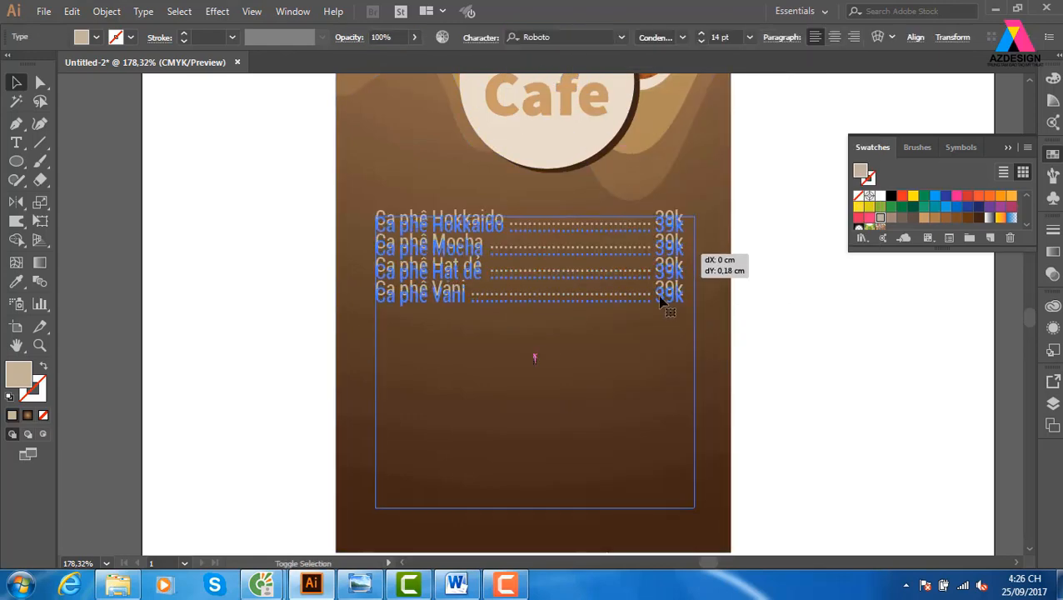
drag(534, 507, 535, 343)
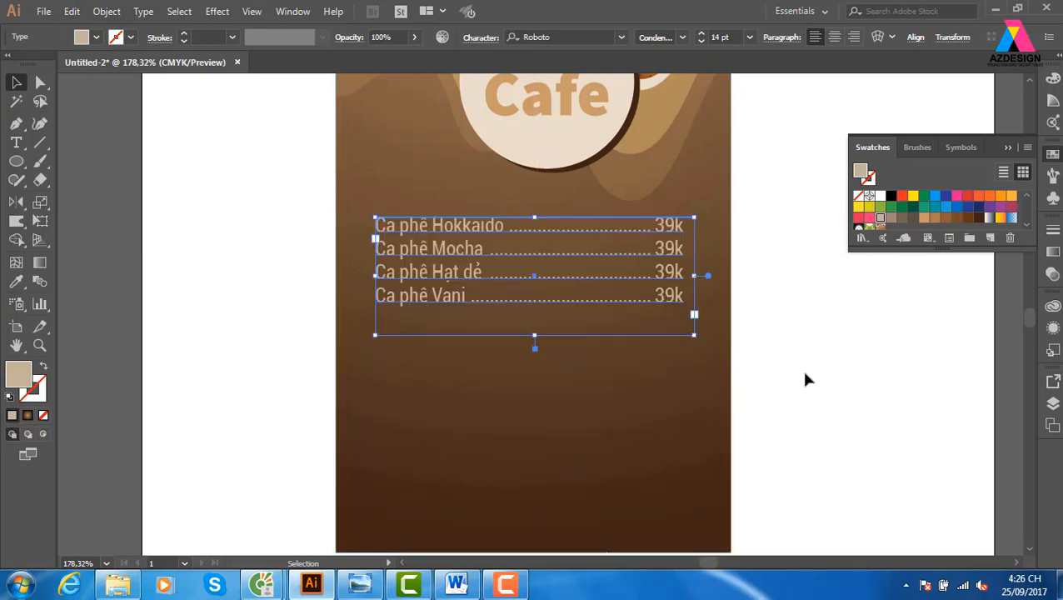
click(817, 388)
Step: Move the drink list straight down to the lower part of the menu, leaving a gap below the title circle
key(ctrl+minus)
key(ctrl+minus)
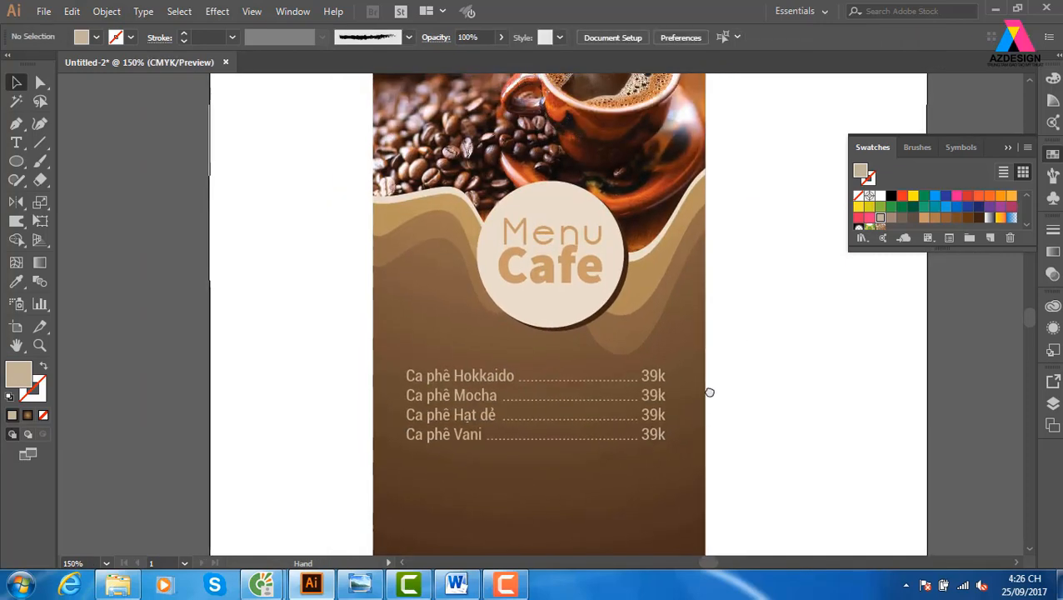
key(ctrl+minus)
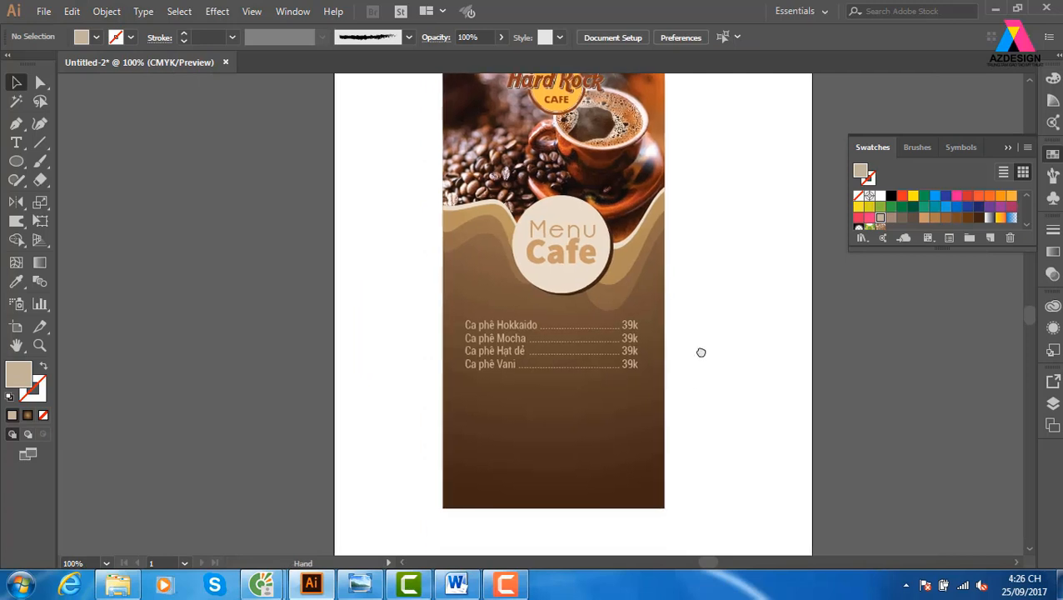
drag(525, 340, 524, 422)
click(714, 406)
key(space)
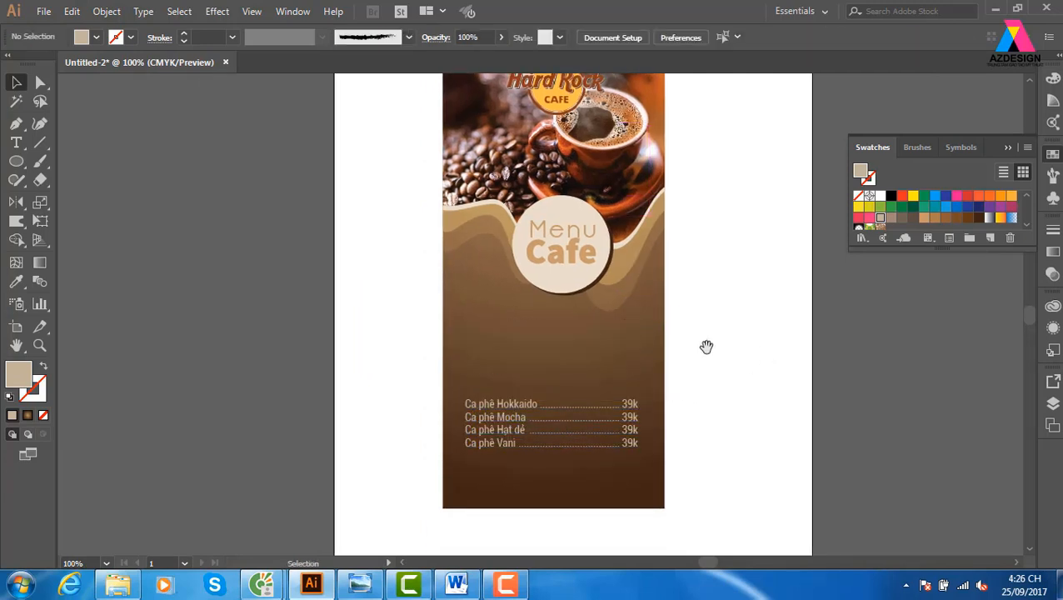
drag(705, 346, 652, 358)
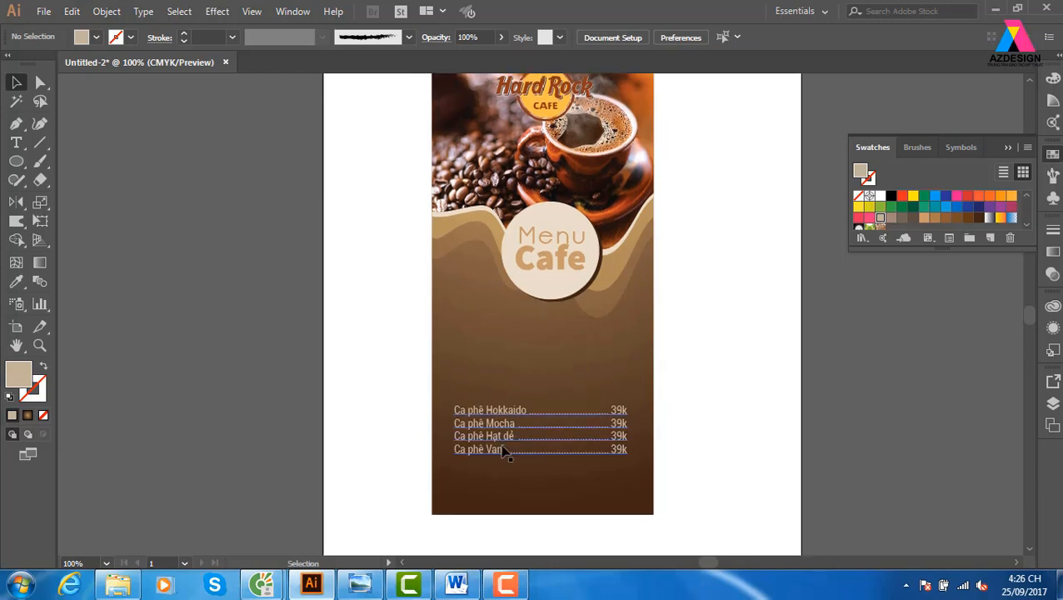
drag(498, 415, 498, 428)
click(746, 369)
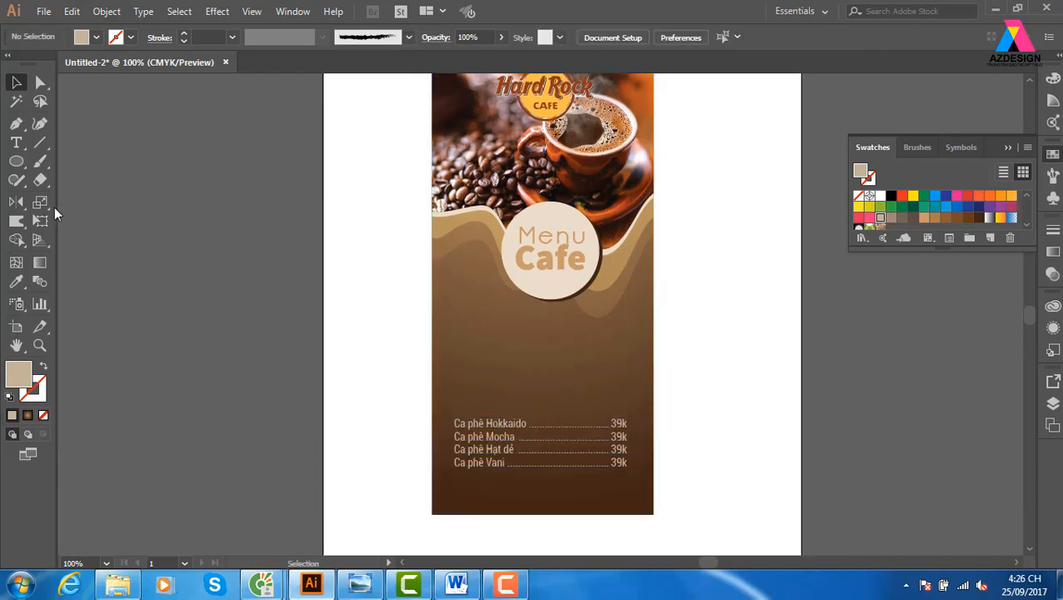
Step: Draw a beige circle about 2.79 cm across below the title and duplicate it into an evenly spaced row of three
click(16, 162)
drag(454, 314, 551, 363)
key(v)
click(770, 378)
drag(583, 414, 586, 414)
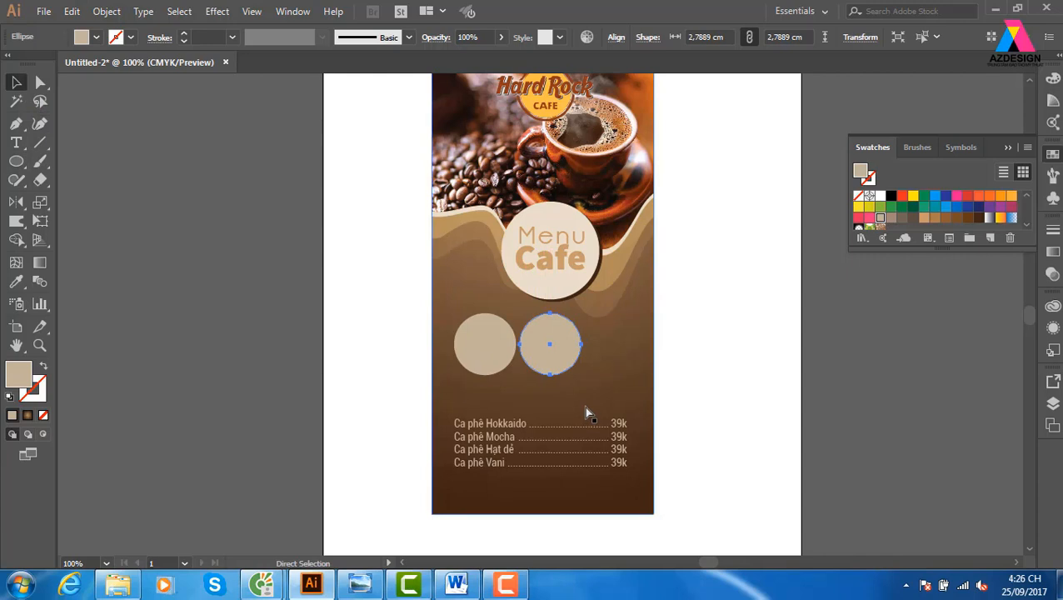
key(ctrl+d)
click(755, 379)
Step: Scale the three beige circles down together so the row spans the width of the drink list
click(634, 362)
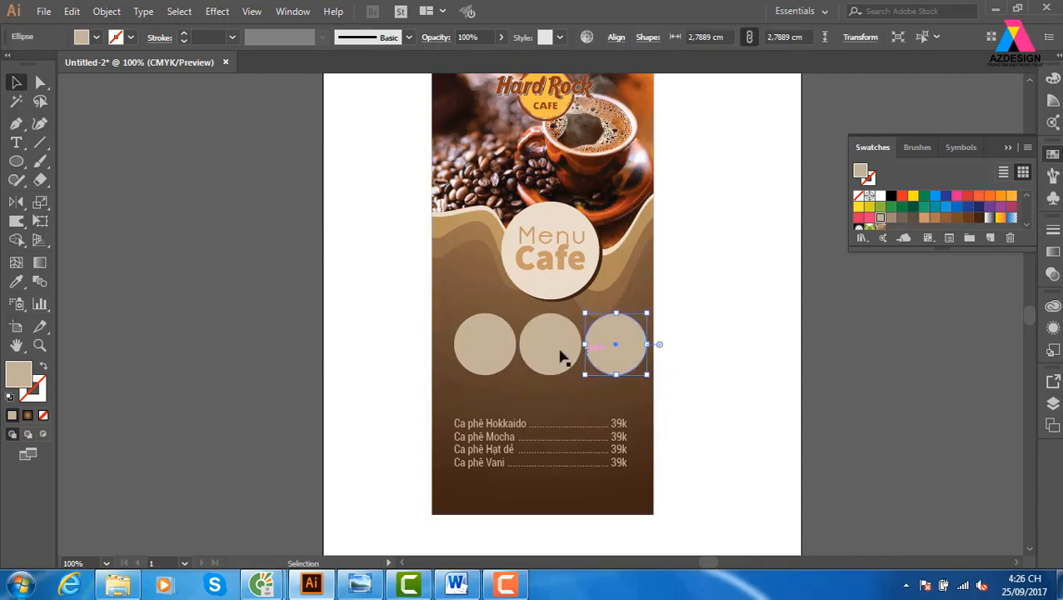
shift+click(561, 357)
shift+click(490, 358)
drag(647, 313, 626, 319)
click(731, 401)
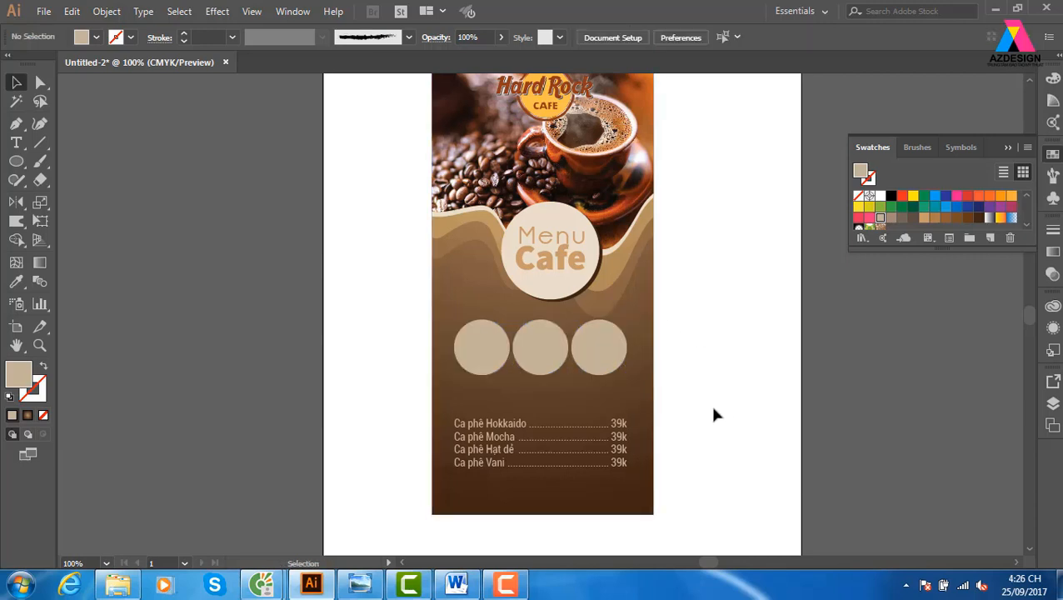
Step: Centre the Menu Cafe text and its light circle horizontally on the coffee photo
scroll(714, 414, up, 2)
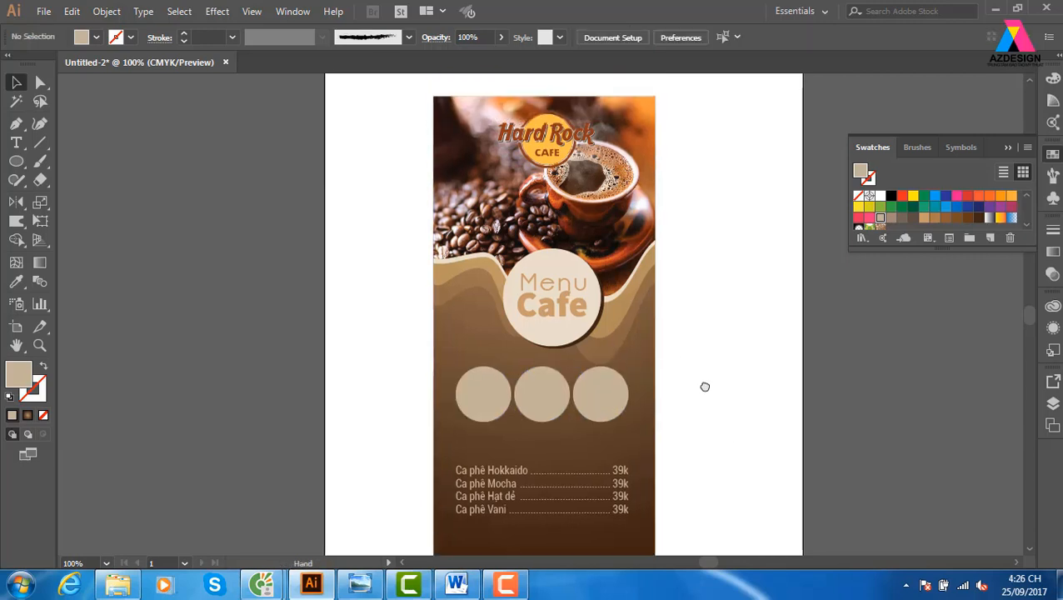
click(556, 320)
shift+click(560, 292)
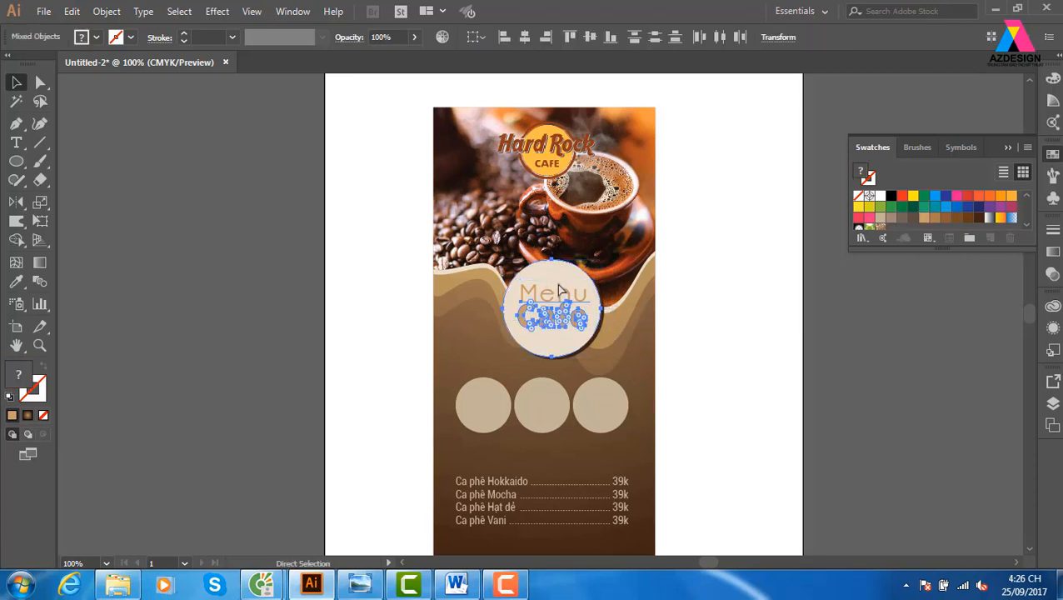
click(481, 214)
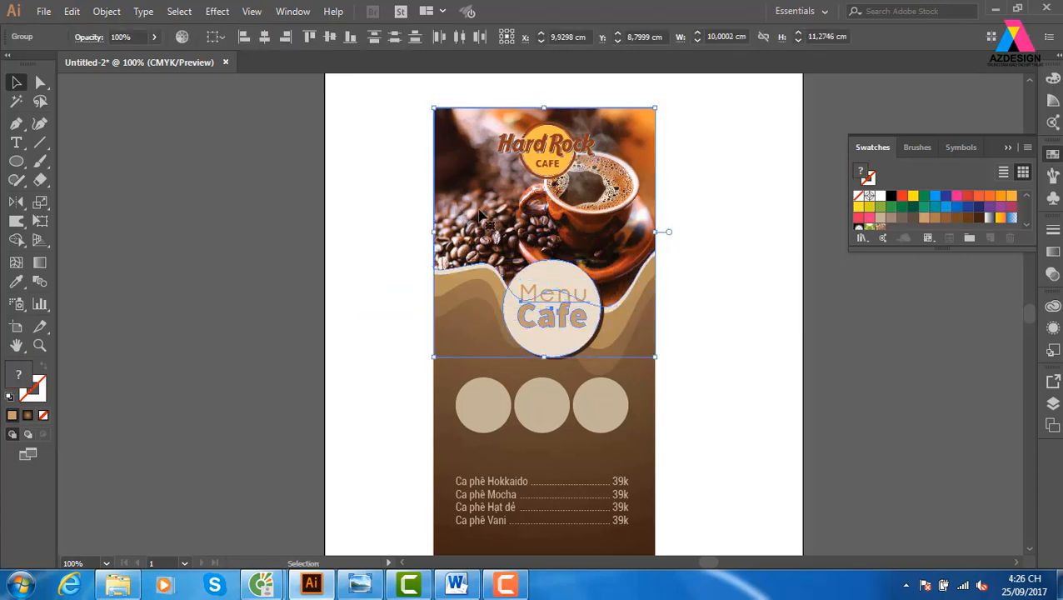
click(677, 239)
Step: Shift the dark shadow circle back under the title circle, offset slightly to the lower right
click(591, 350)
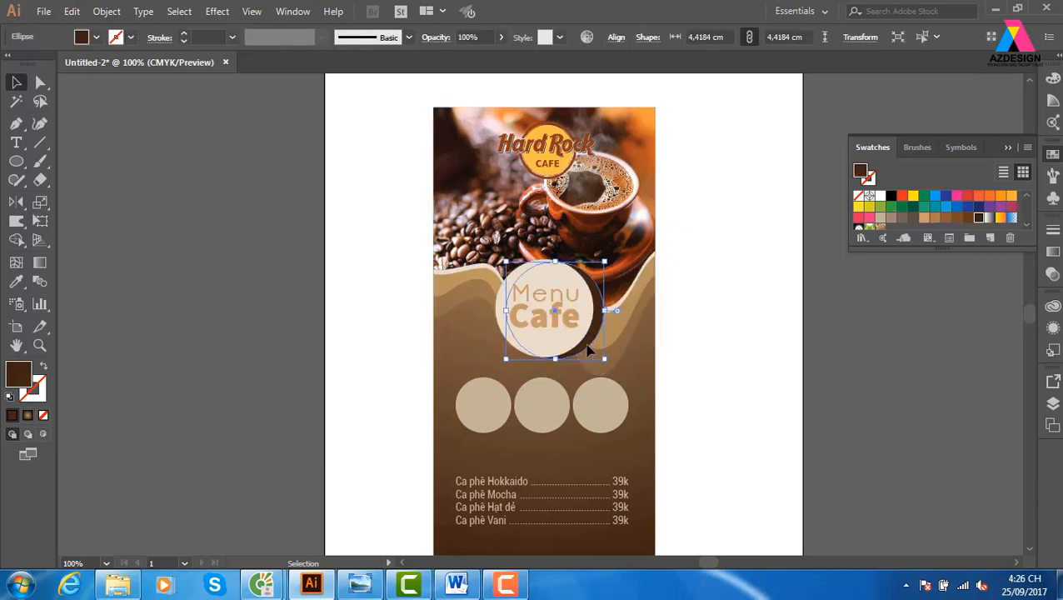
drag(587, 351, 583, 351)
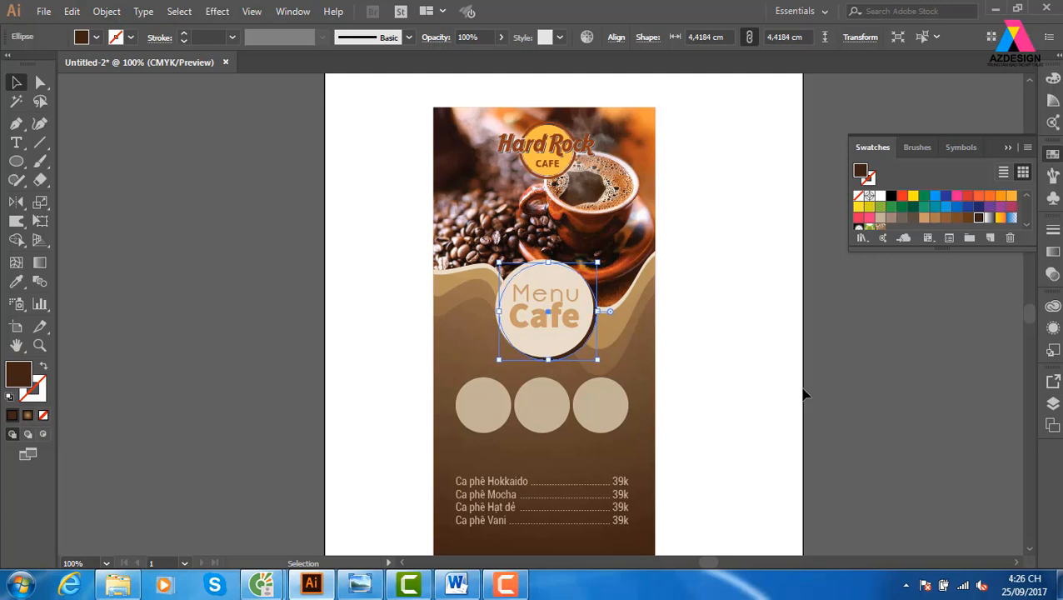
click(841, 391)
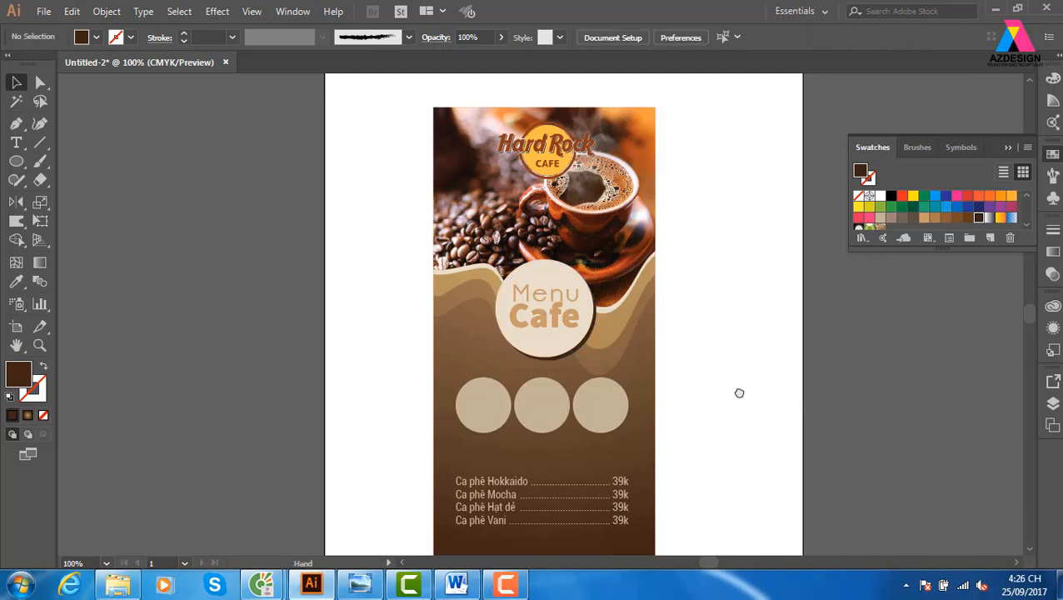
Step: Move the drink list up to sit just beneath the row of three circles
drag(739, 392, 755, 315)
drag(571, 414, 570, 385)
click(776, 366)
drag(707, 356, 689, 363)
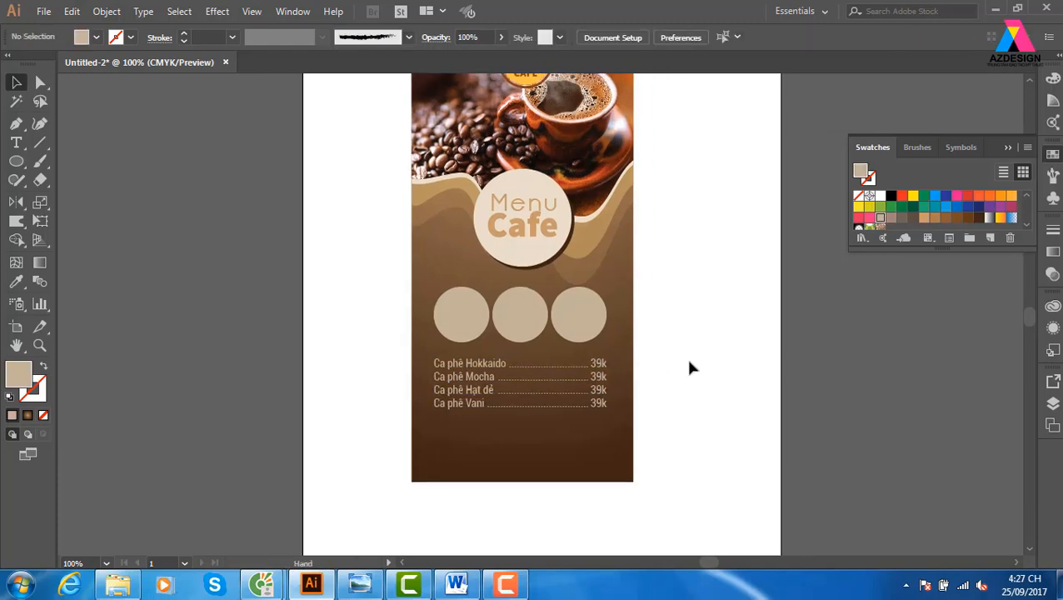
key(ctrl+s)
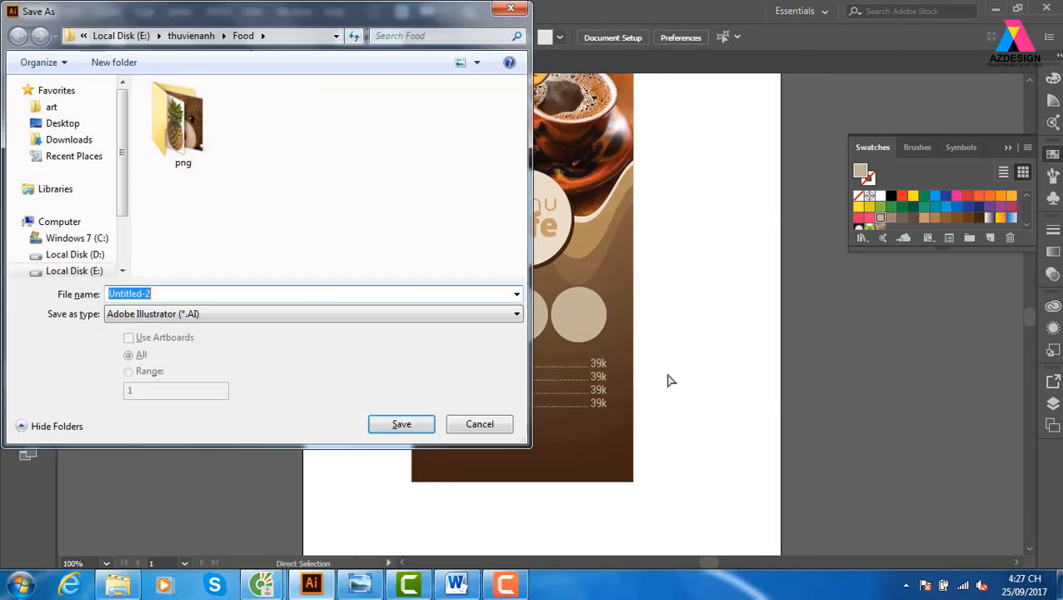
click(514, 10)
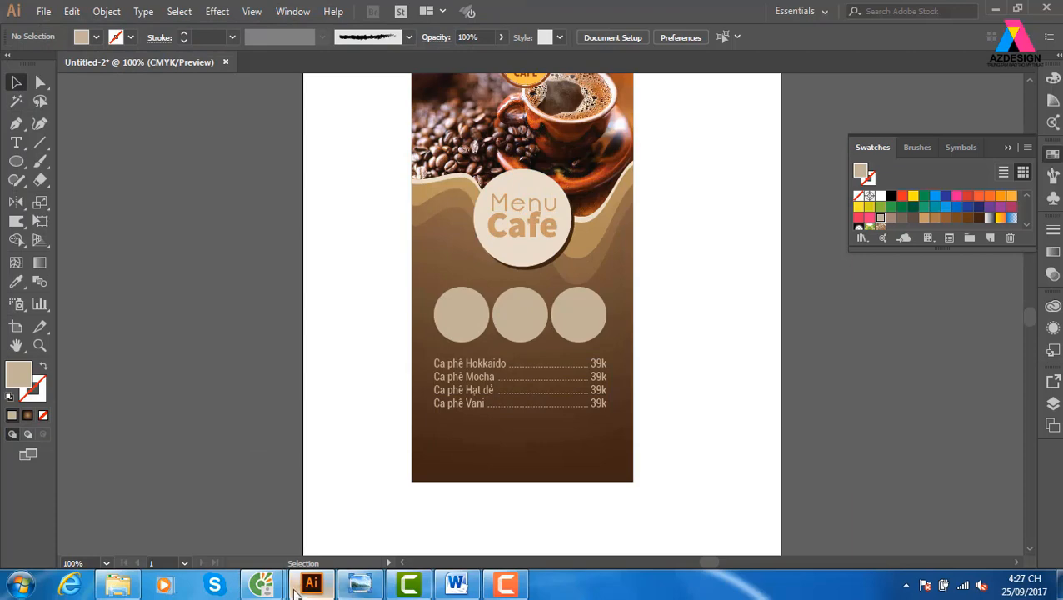
Step: Switch to the web browser and search Google Images for "cafe"
mouse_move(264, 584)
click(350, 496)
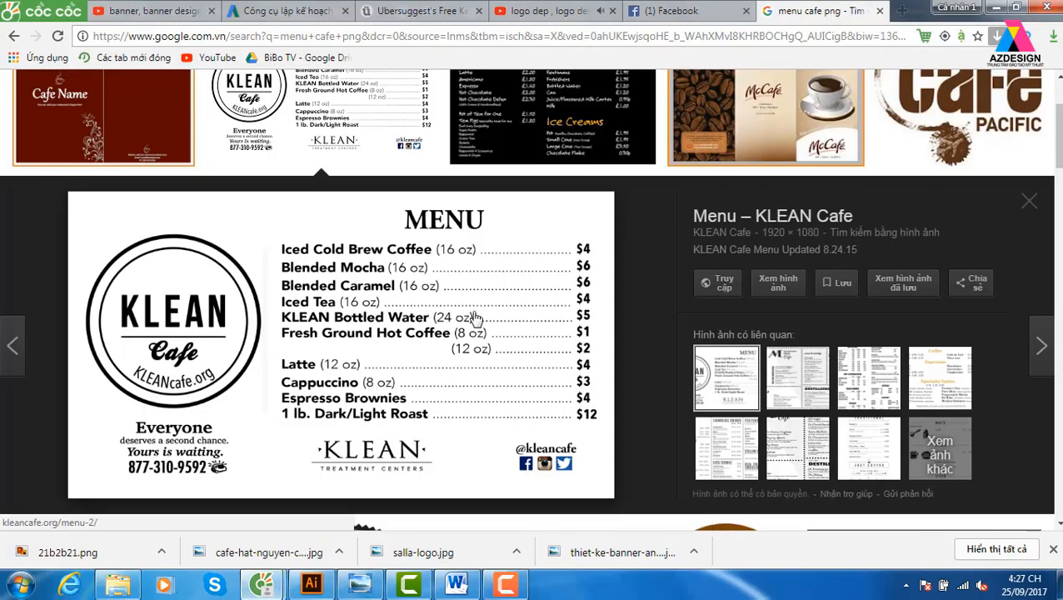
scroll(491, 319, up, 1)
drag(240, 102, 117, 103)
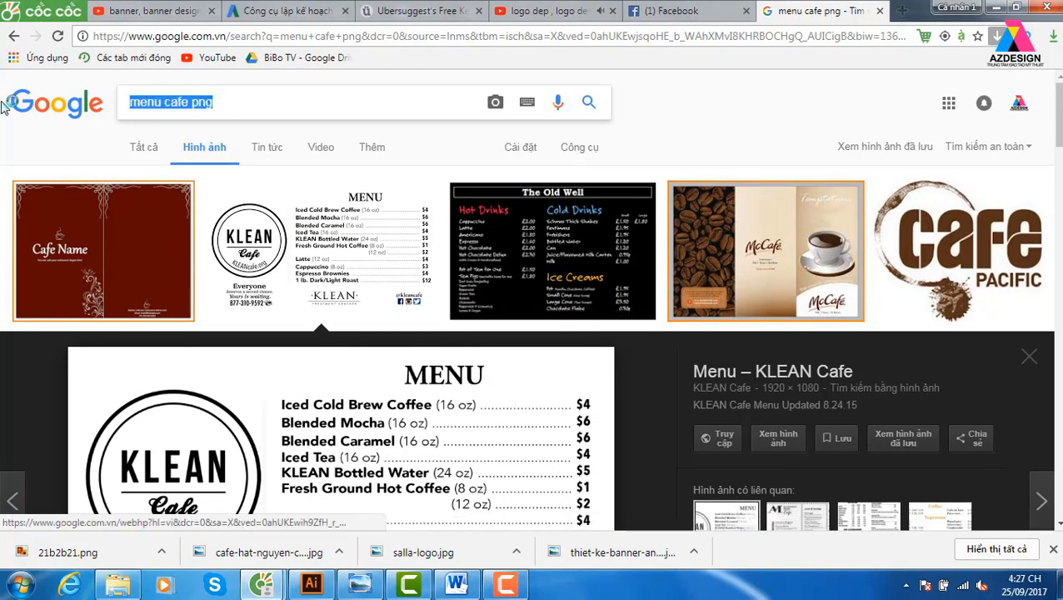
key(BackSpace)
text(ca)
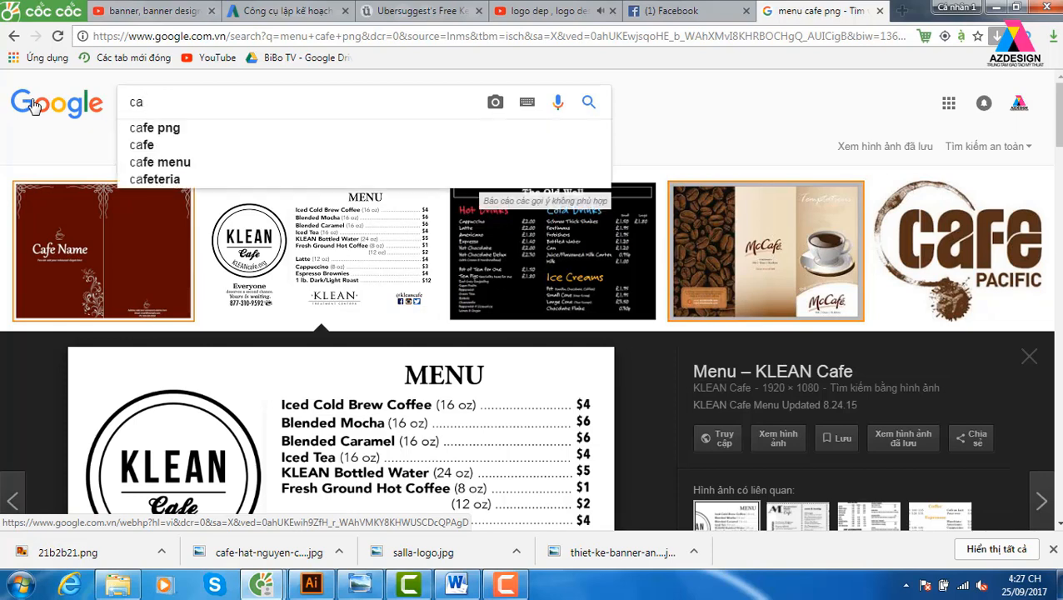
text(fe)
key(BackSpace)
key(BackSpace)
key(BackSpace)
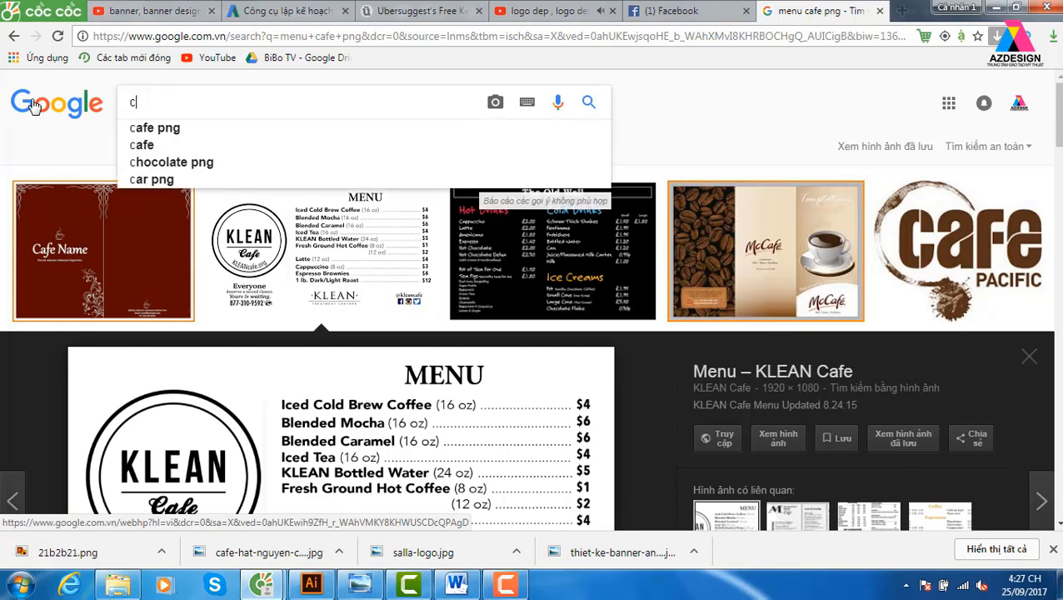
text(cafe)
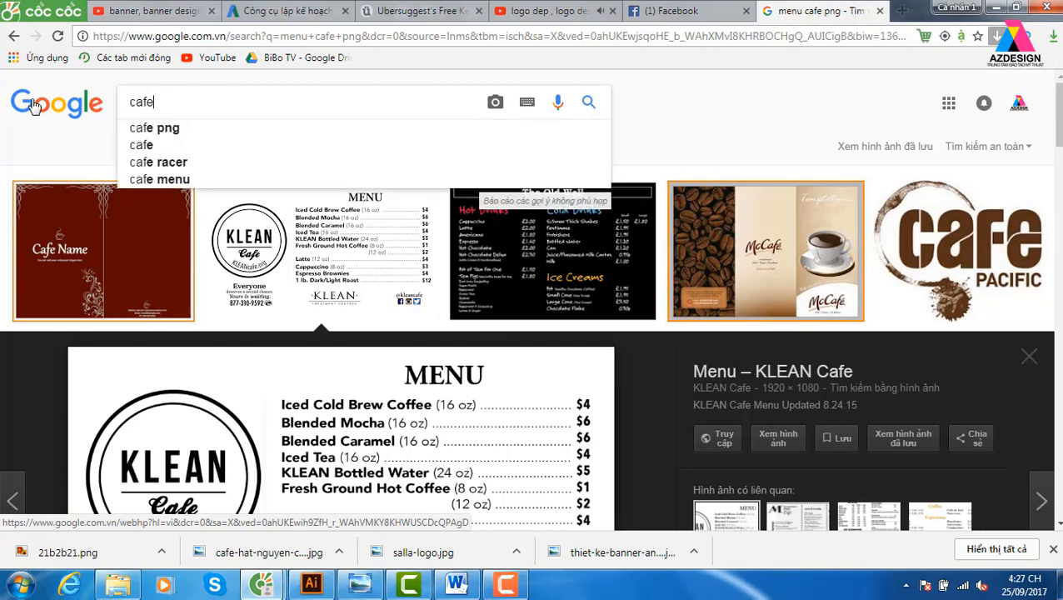
key(Return)
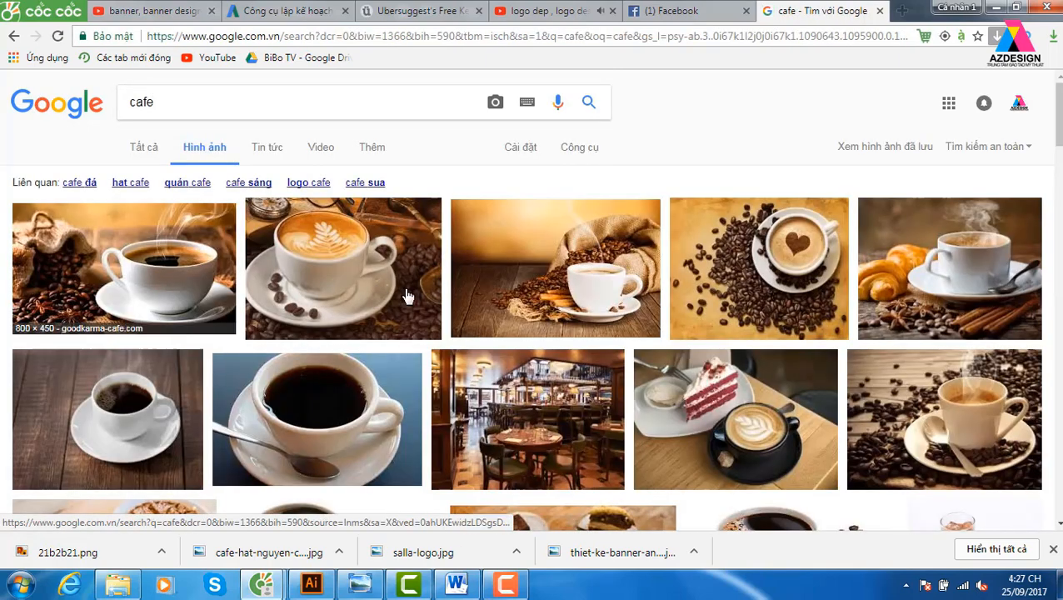
Step: Browse the image results and copy the Museum cafe photo of a latte with red layered cake
scroll(500, 292, down, 2)
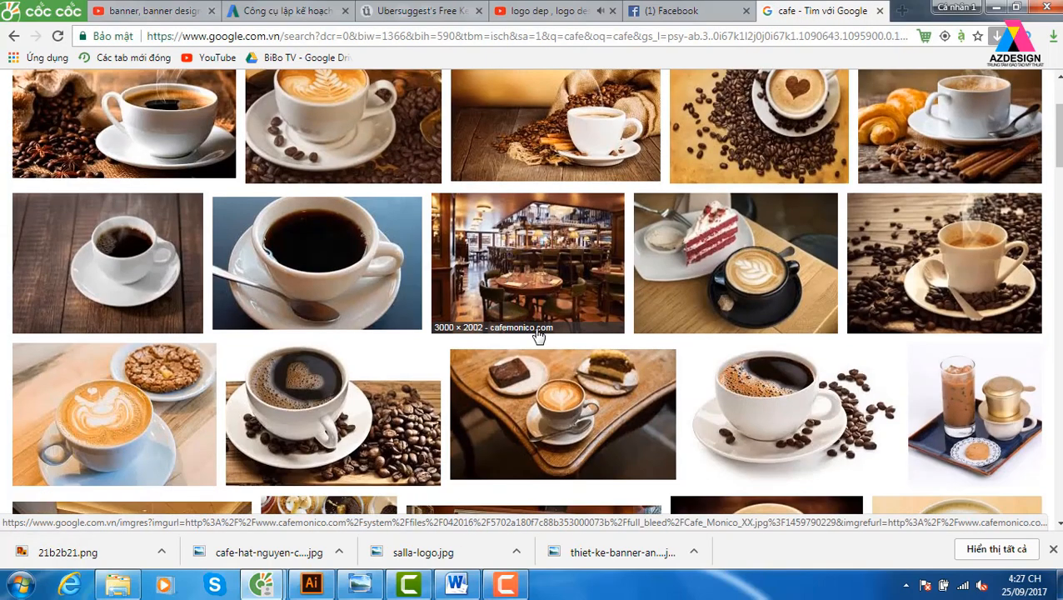
scroll(537, 333, down, 3)
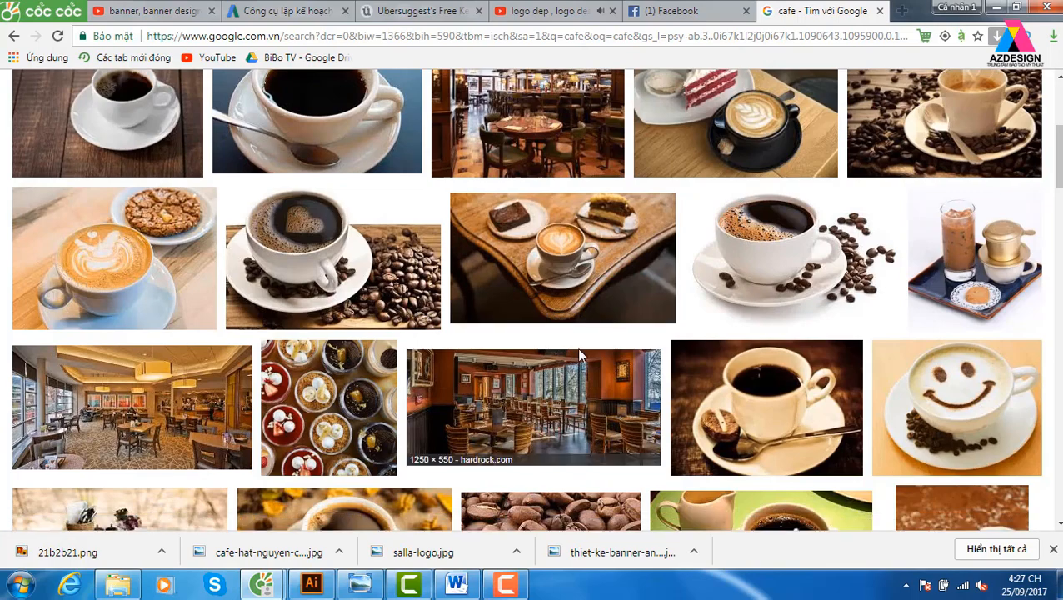
scroll(577, 348, up, 5)
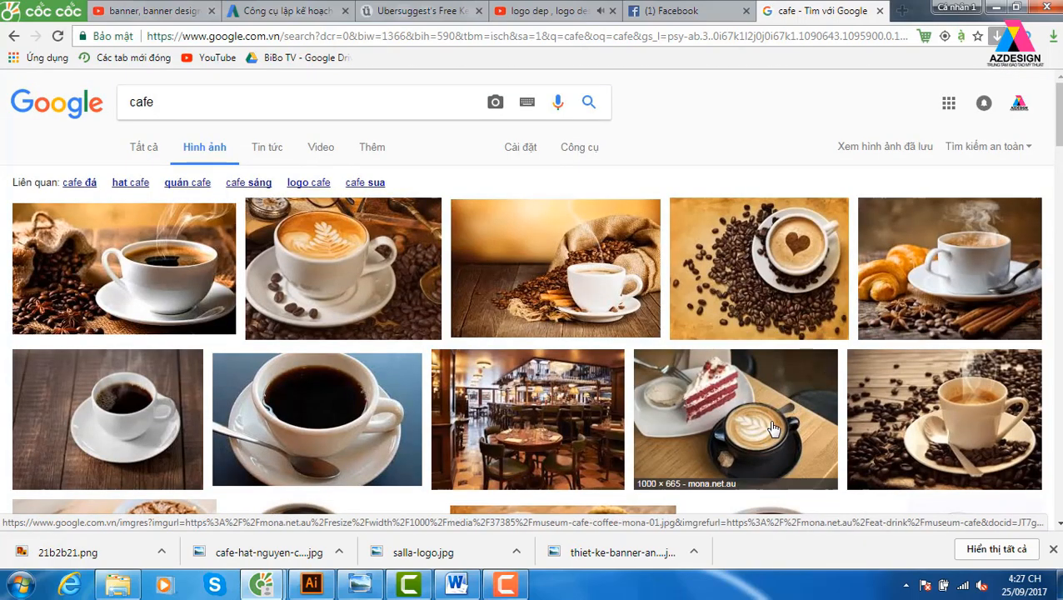
click(775, 429)
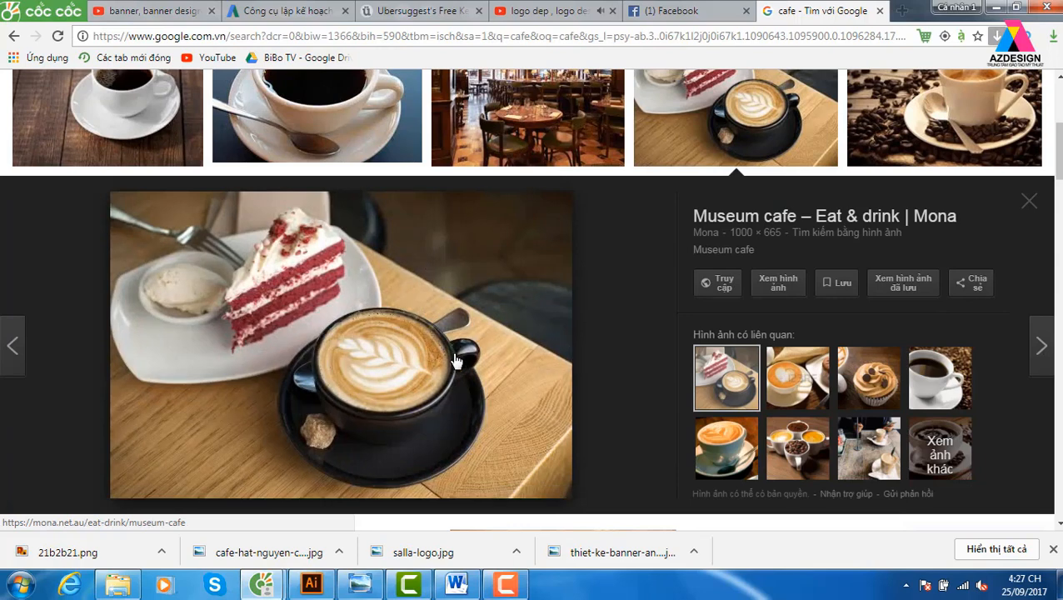
right_click(412, 317)
click(471, 492)
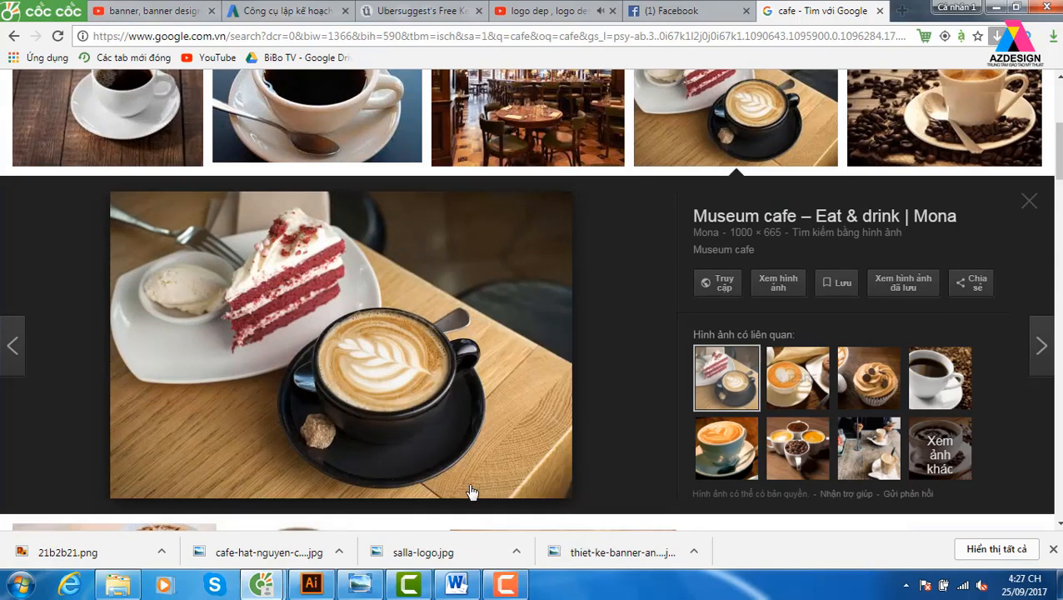
Step: Switch back to Illustrator, undo the last move of the drink list and clear the selection
click(315, 585)
right_click(469, 308)
key(Escape)
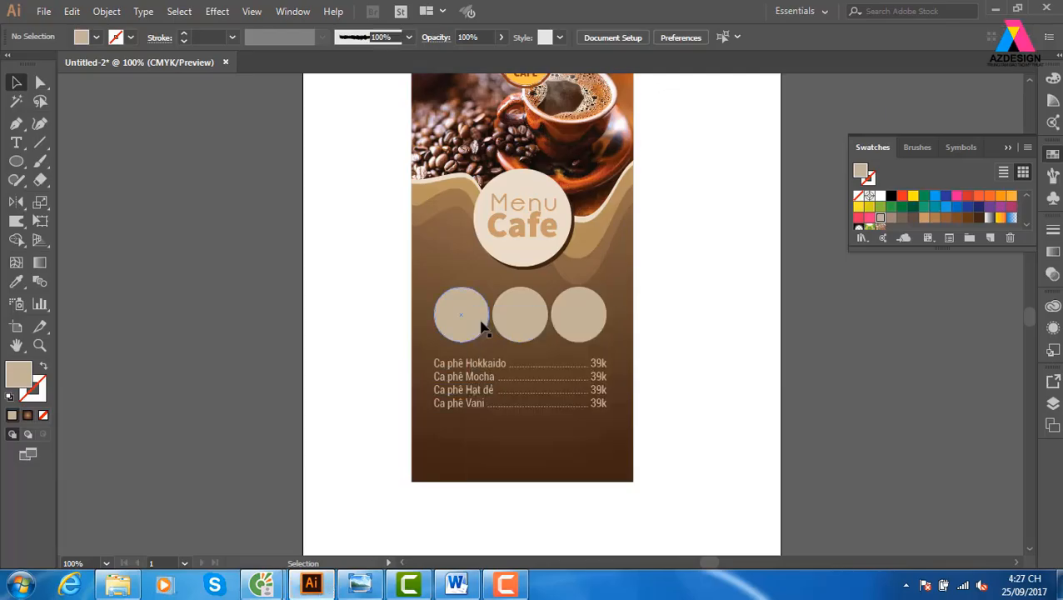
key(ctrl+z)
key(ctrl+z)
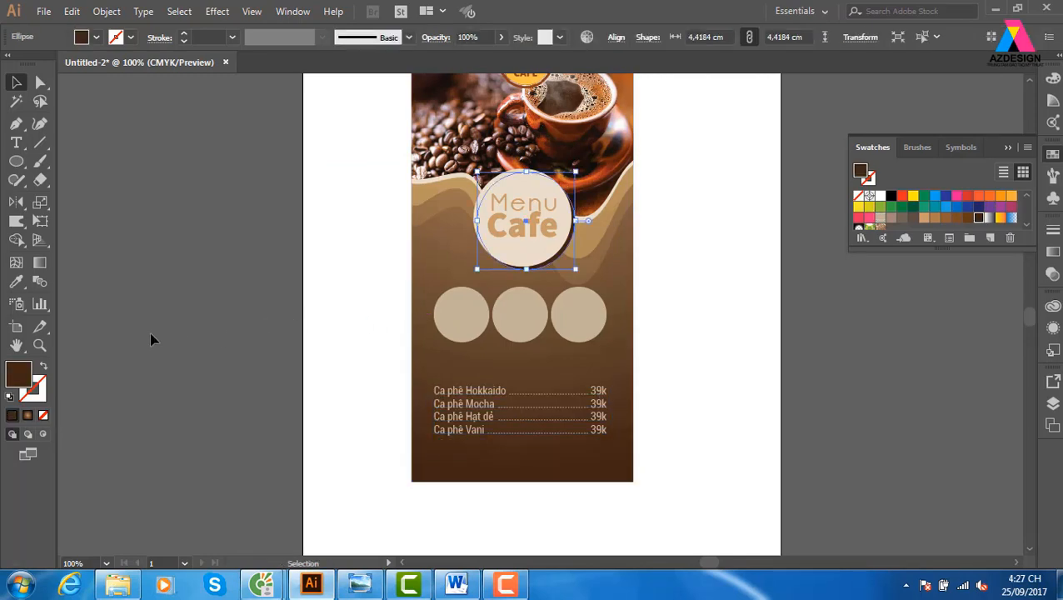
click(150, 335)
Step: Paste the cake and latte photo, send it to the back and clip it into the first of the three circles
key(ctrl+v)
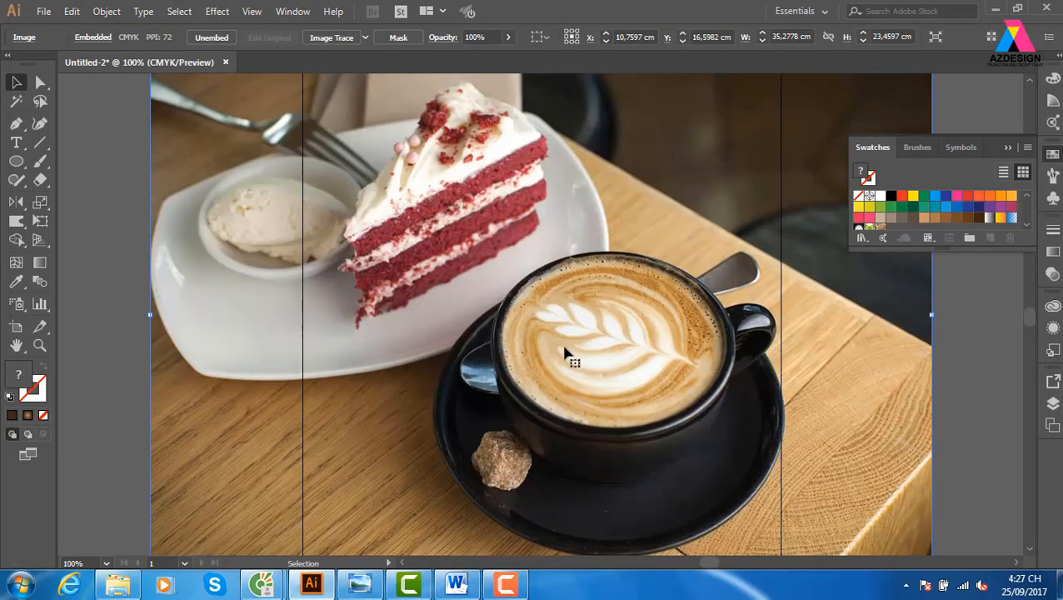
key(ctrl+shift+bracketleft)
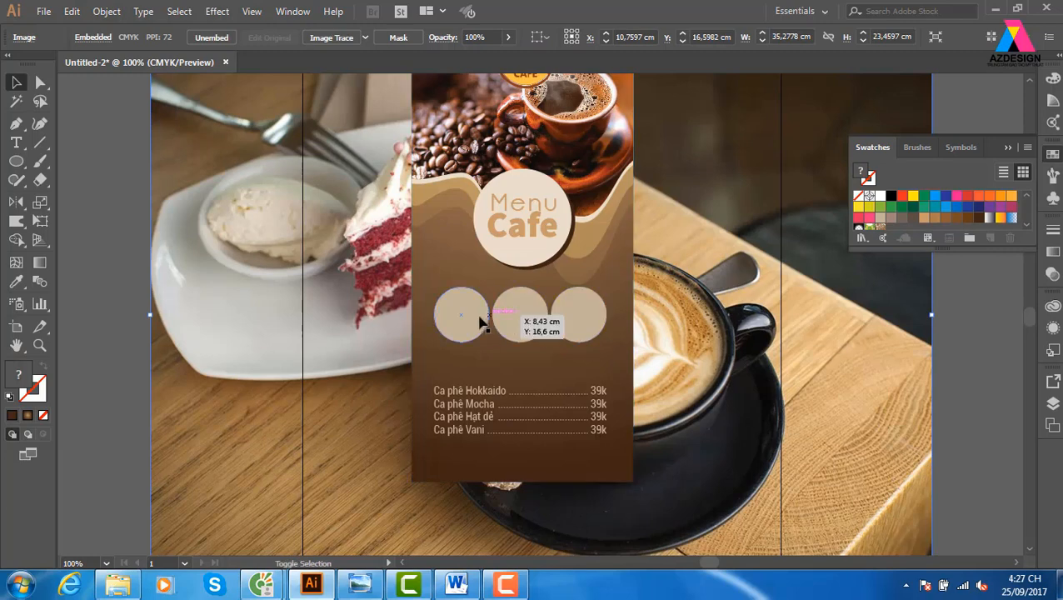
shift+click(497, 409)
key(ctrl+7)
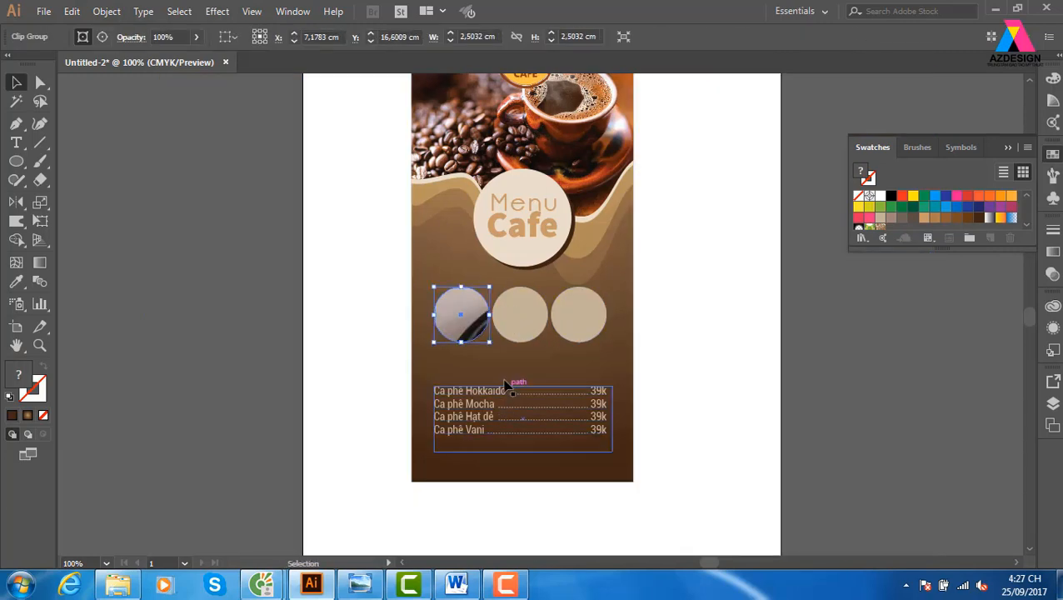
Step: Enter the first circle's clip group, scale the cake and latte photo down strongly and move it over the circle
double_click(479, 336)
key(ctrl+minus)
key(ctrl+minus)
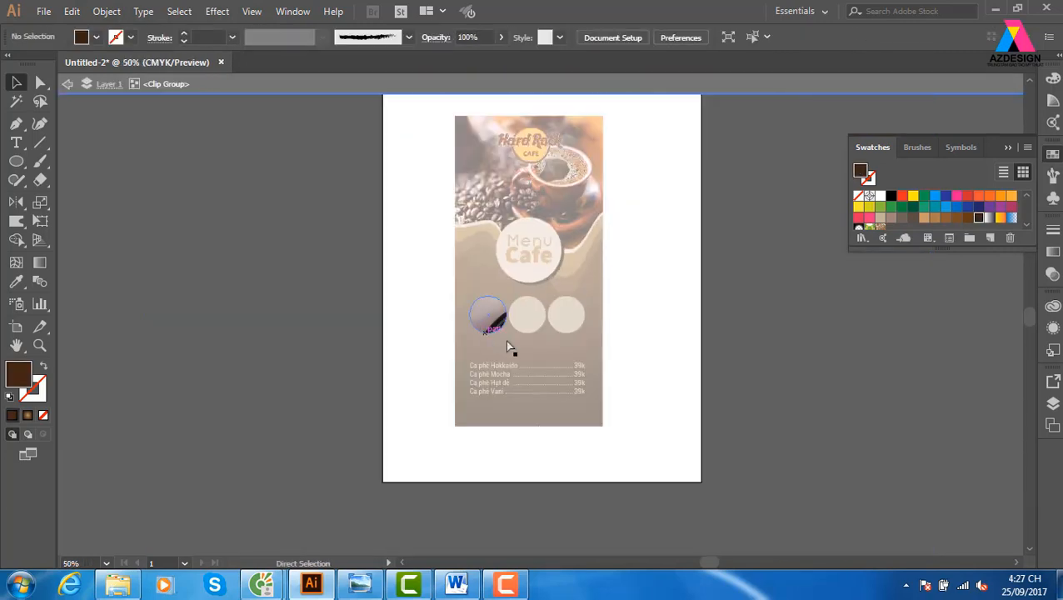
click(497, 327)
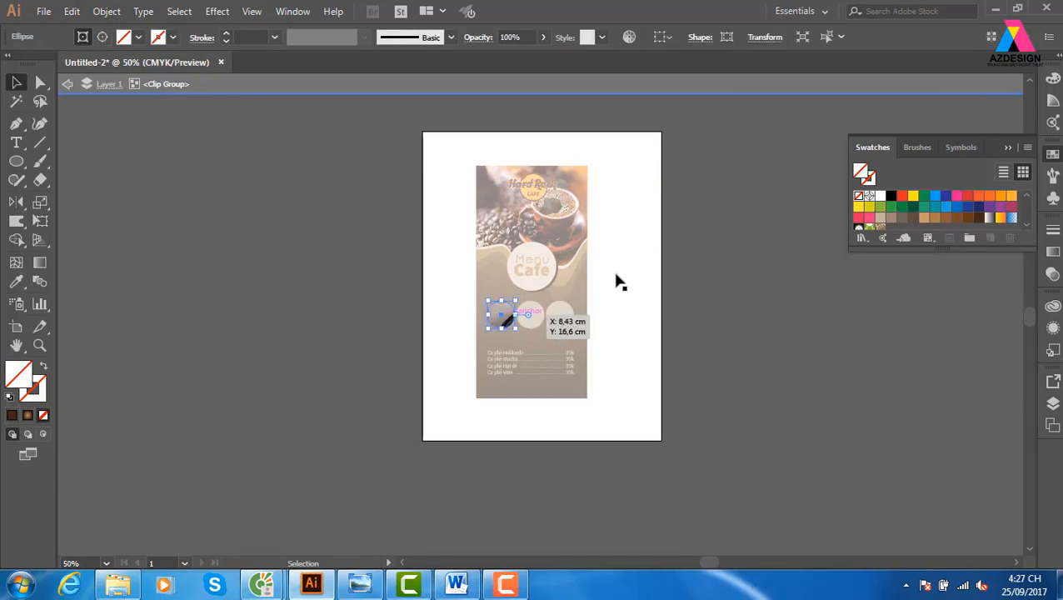
click(687, 229)
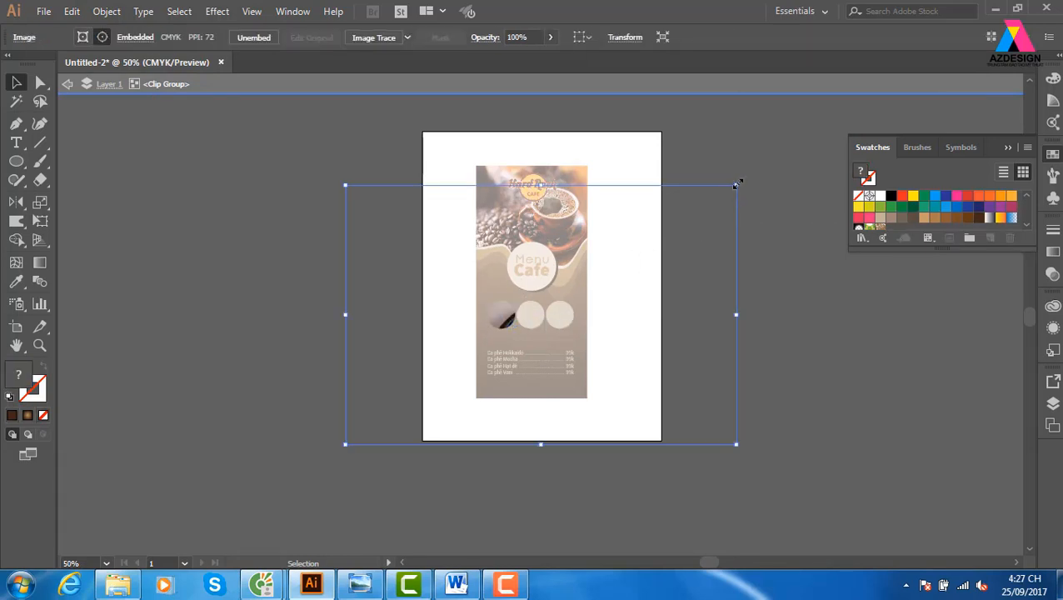
drag(735, 185, 612, 239)
mouse_move(569, 307)
mouse_down()
mouse_move(518, 299)
mouse_move(610, 389)
mouse_move(598, 354)
mouse_move(554, 315)
mouse_move(562, 322)
mouse_up()
Step: Shrink the masked photo further, shift it right until cake and latte fit the circle, and leave isolation mode
key(z)
click(14, 81)
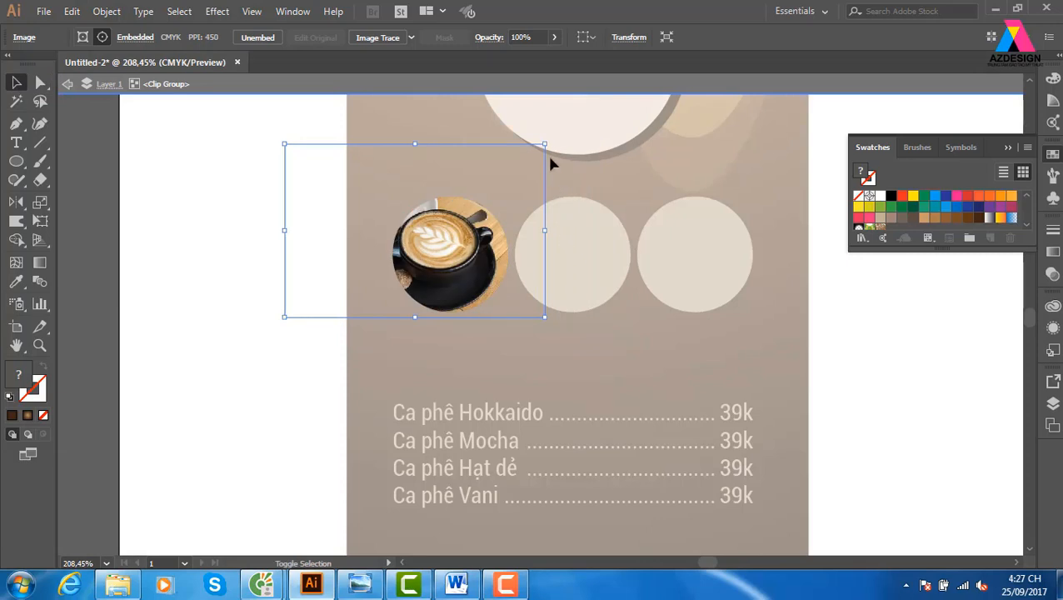
drag(537, 144, 472, 194)
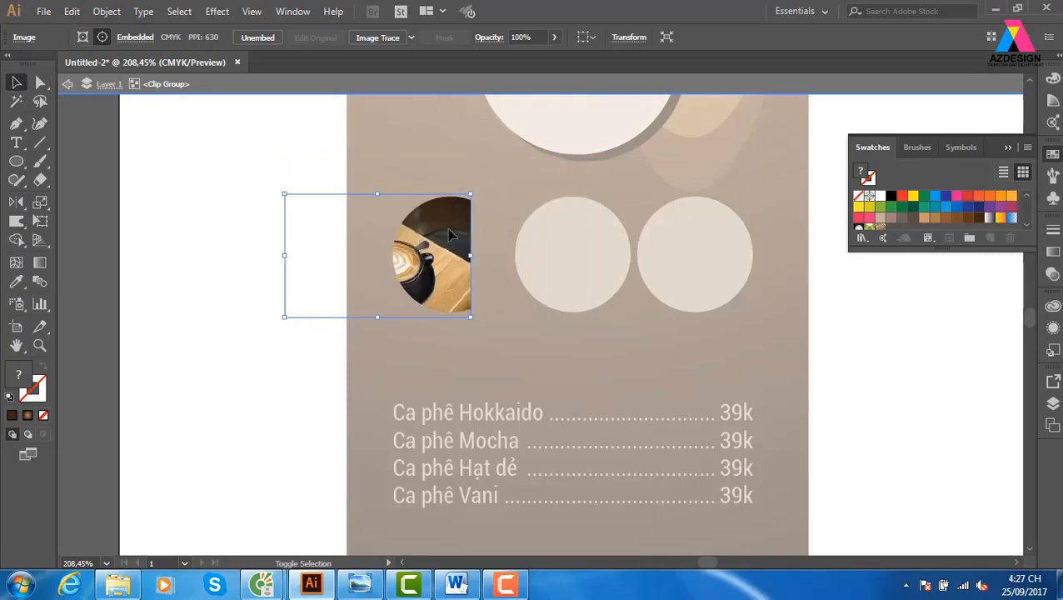
key(shift+Right)
key(shift+Right)
key(shift+Right)
key(shift+Right)
key(shift+Right)
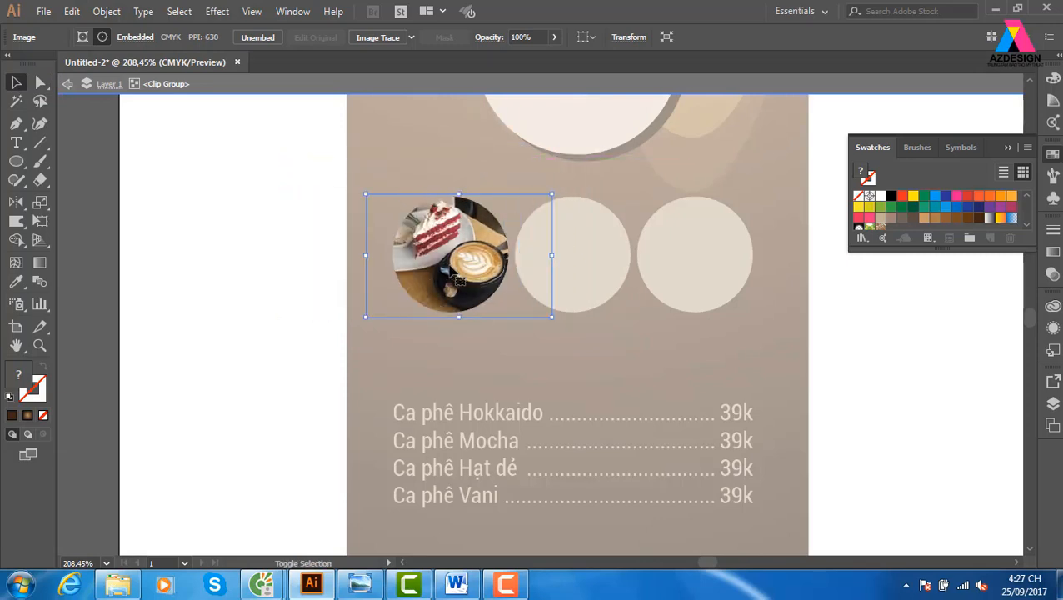
double_click(276, 287)
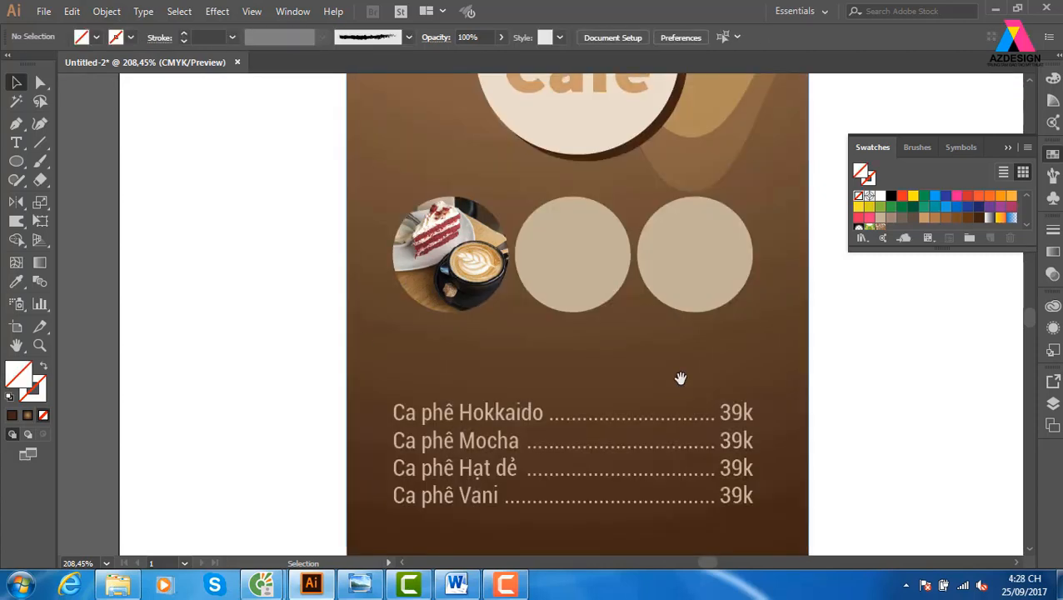
Step: Switch to the browser's cafe image results and copy the related photo of four cups with coffee, grounds and beans
scroll(679, 378, right, 2)
click(514, 271)
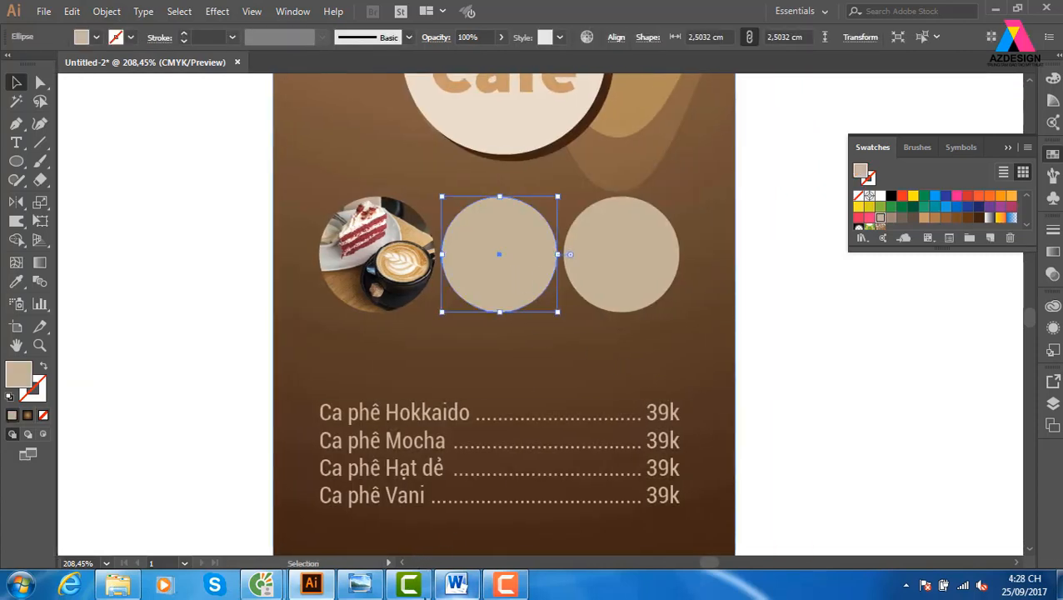
mouse_move(269, 587)
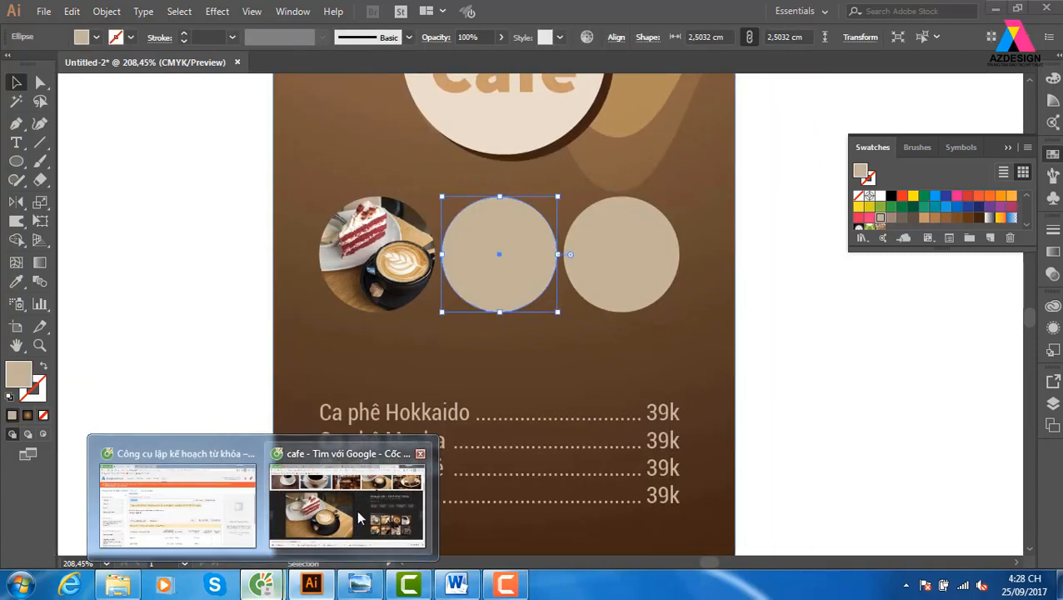
click(350, 500)
scroll(849, 400, up, 3)
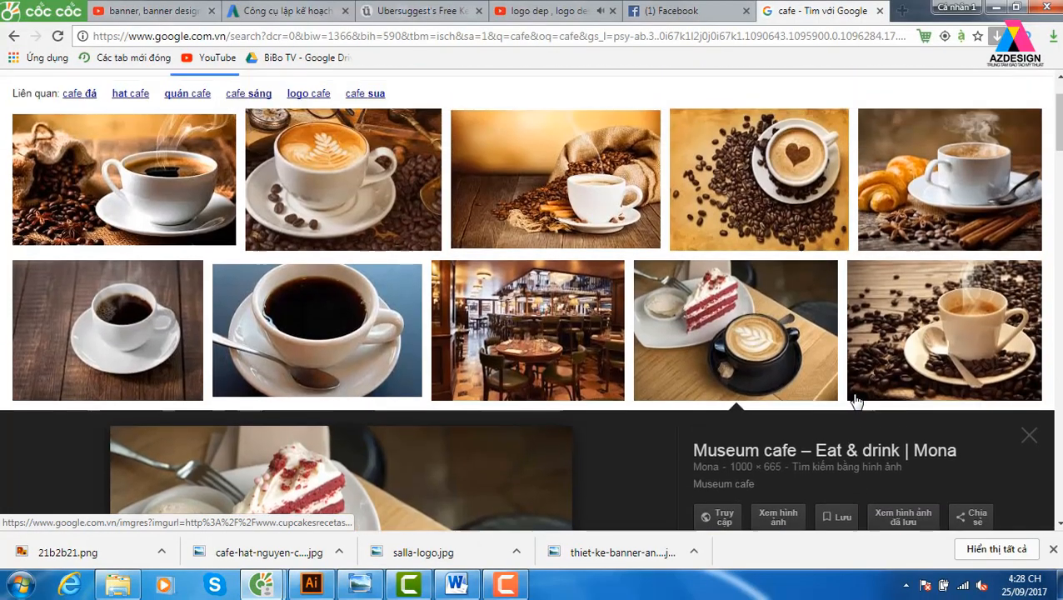
scroll(850, 399, down, 4)
click(797, 369)
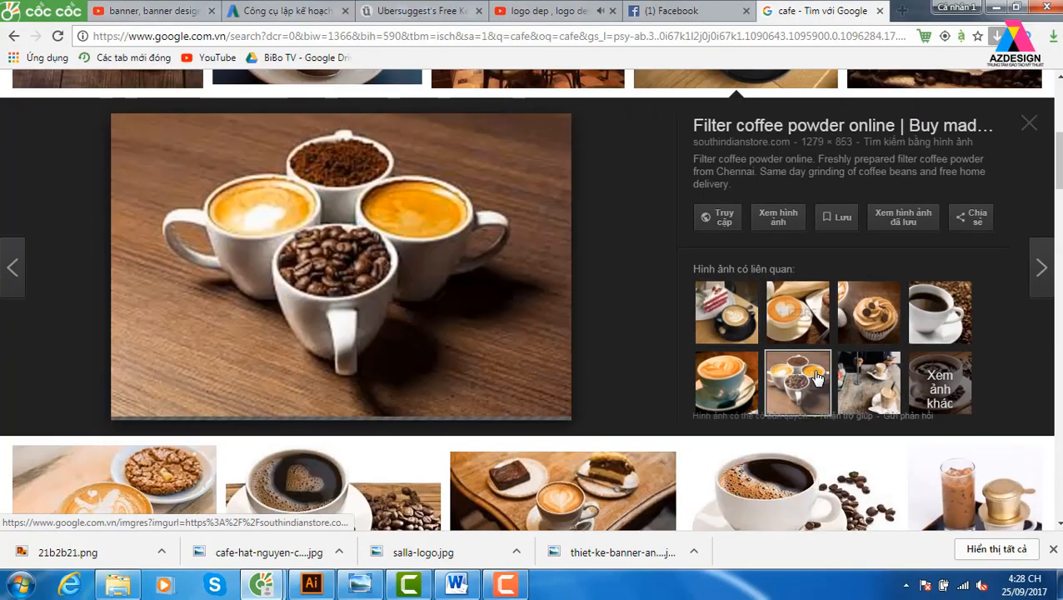
right_click(432, 218)
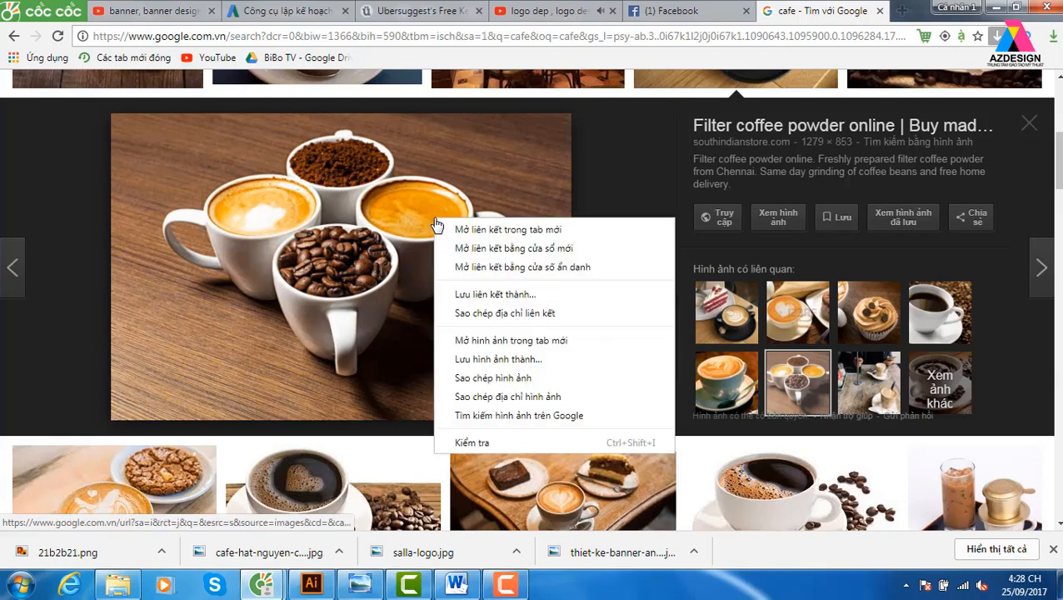
click(496, 386)
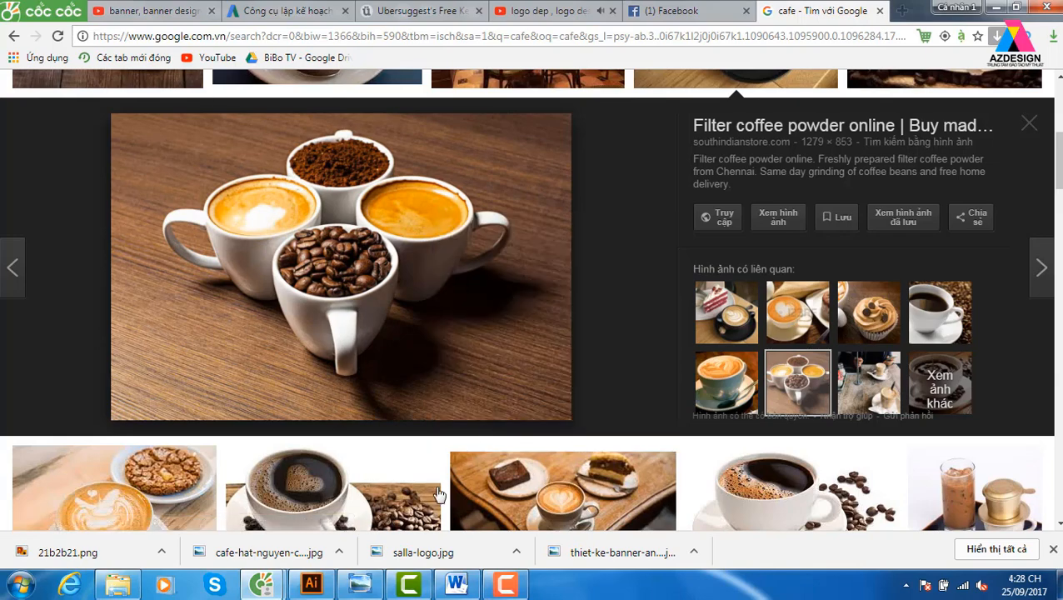
Step: Paste the four-cup photo into the menu in Illustrator, send it to the back and clip it into the middle circle
click(311, 584)
click(556, 303)
key(ctrl+v)
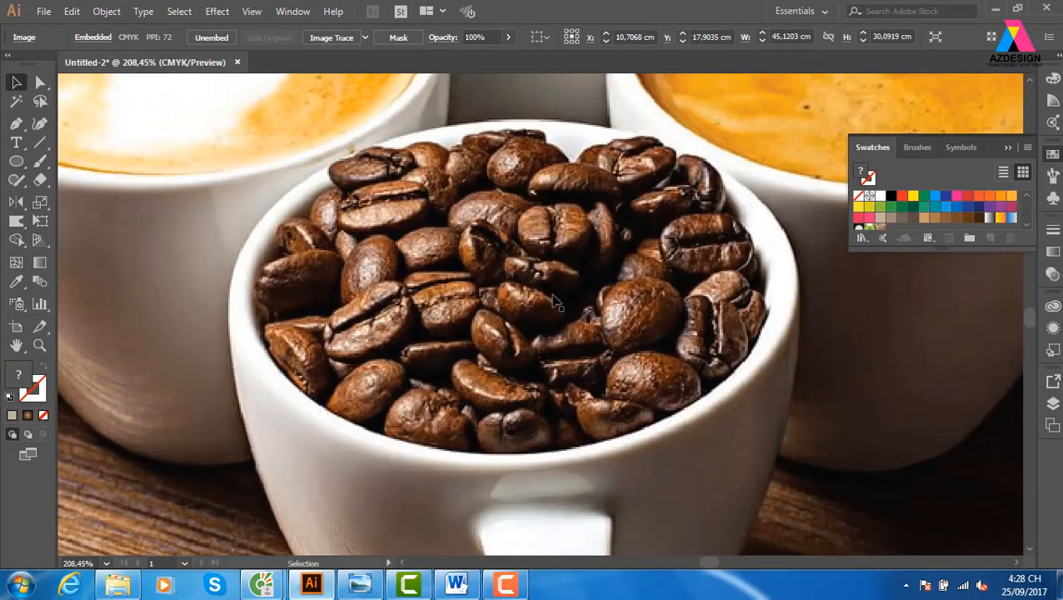
key(ctrl+shift+bracketleft)
click(526, 293)
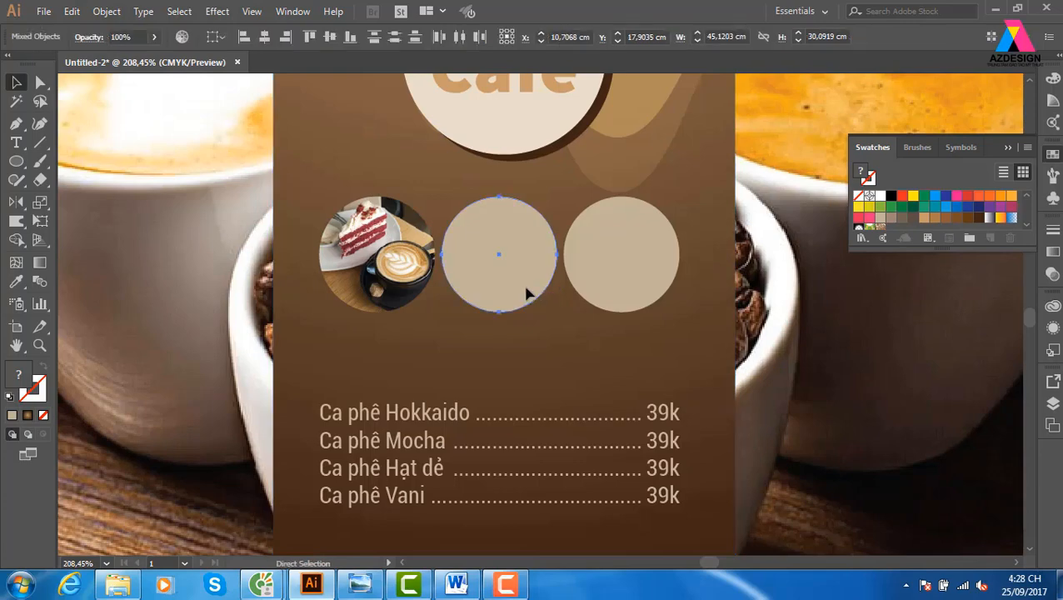
key(ctrl+7)
Step: Enter the middle circle's clip group and scale the photo down until all four cups fit inside the circle
key(ctrl+minus)
key(ctrl+minus)
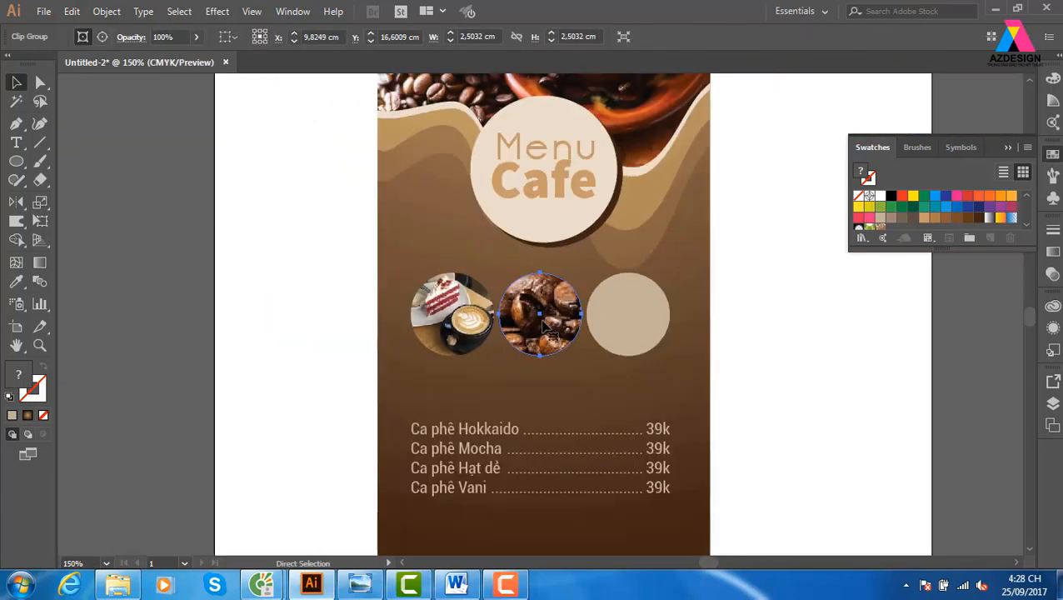
double_click(552, 325)
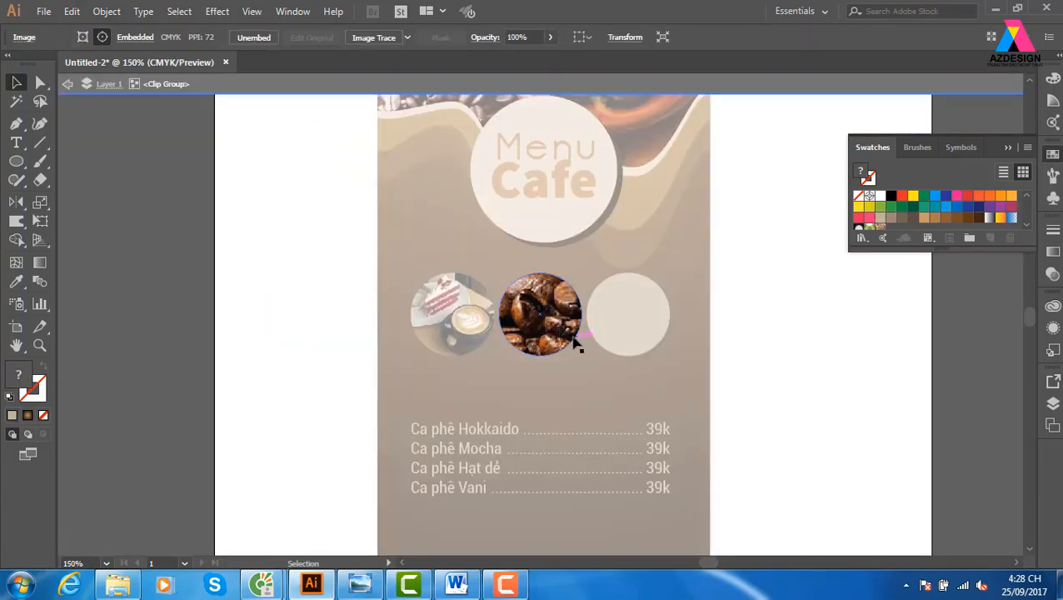
key(ctrl+minus)
key(ctrl+minus)
key(ctrl+minus)
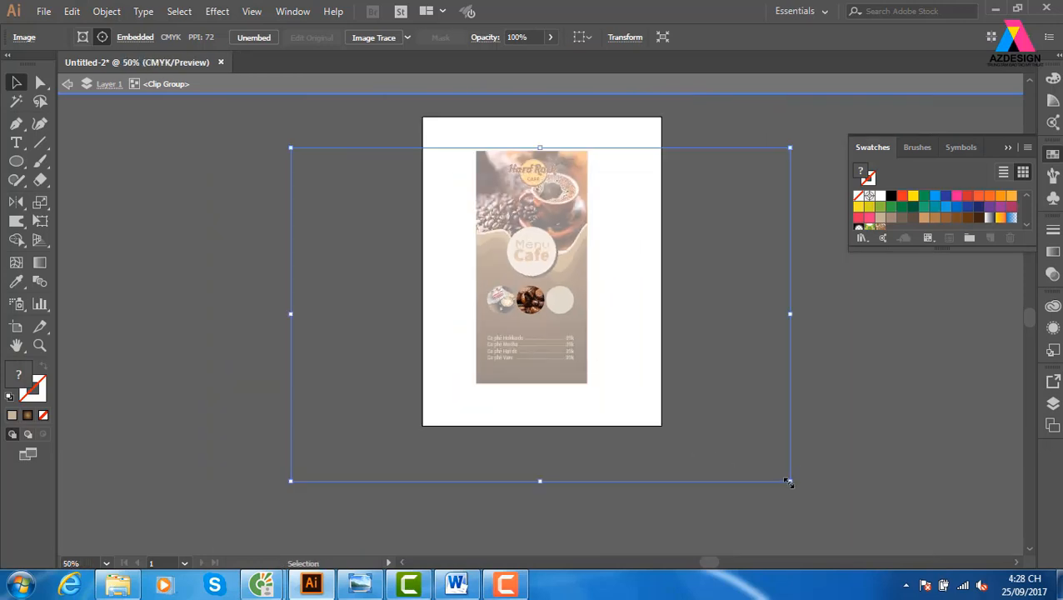
drag(788, 482, 538, 305)
Step: Enlarge the four-cup photo slightly within the middle circle and leave isolation mode
key(z)
drag(463, 263, 677, 385)
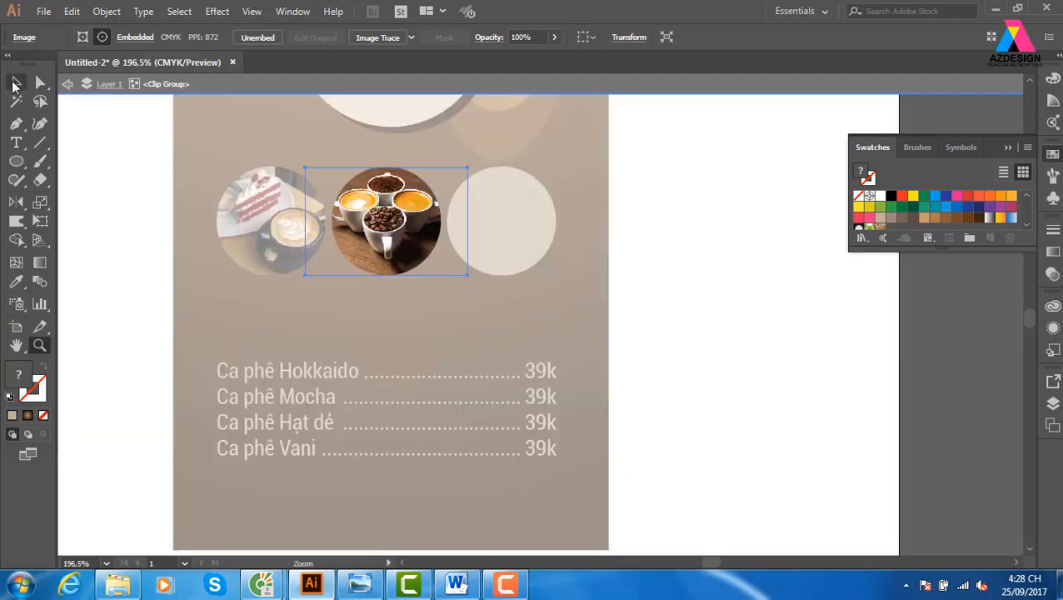
click(13, 83)
drag(468, 166, 479, 159)
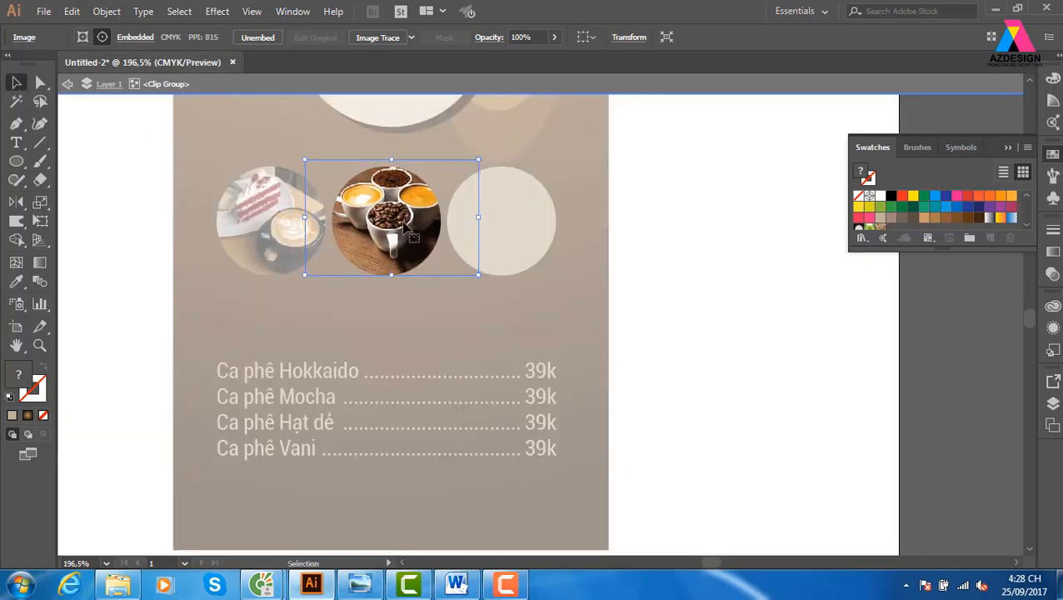
drag(403, 222, 402, 236)
key(ctrl+z)
click(726, 252)
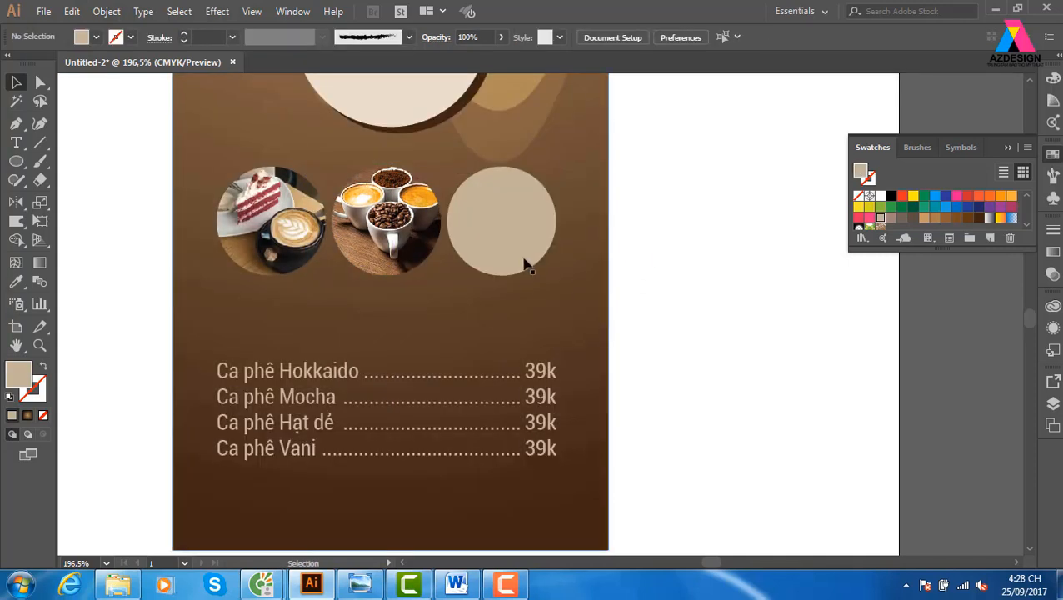
Step: Switch to the browser, browse further cafe image results and copy the iBlog photo of a latte on a red saucer
click(523, 260)
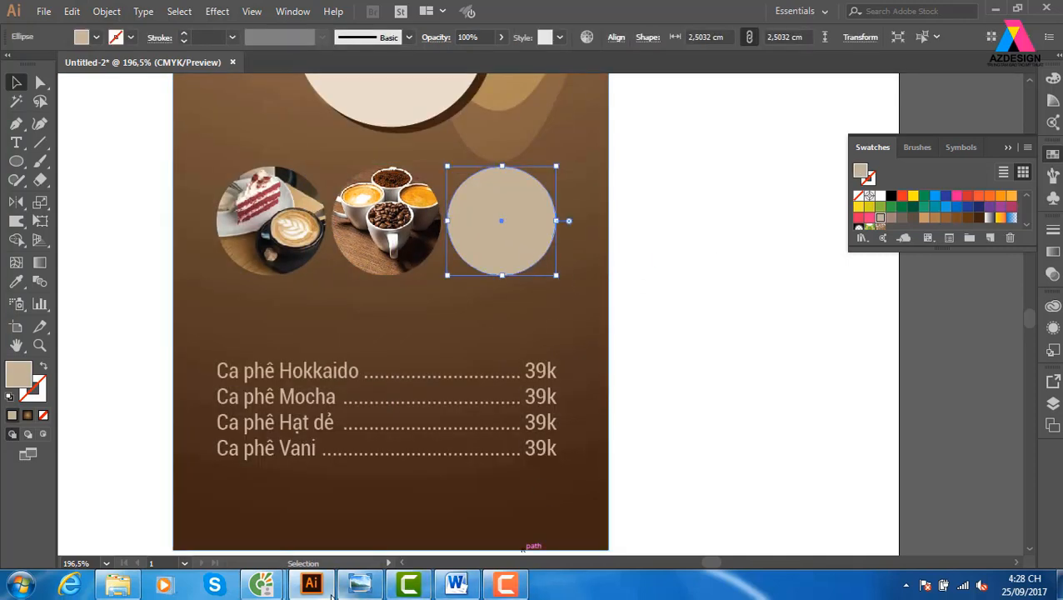
mouse_move(271, 590)
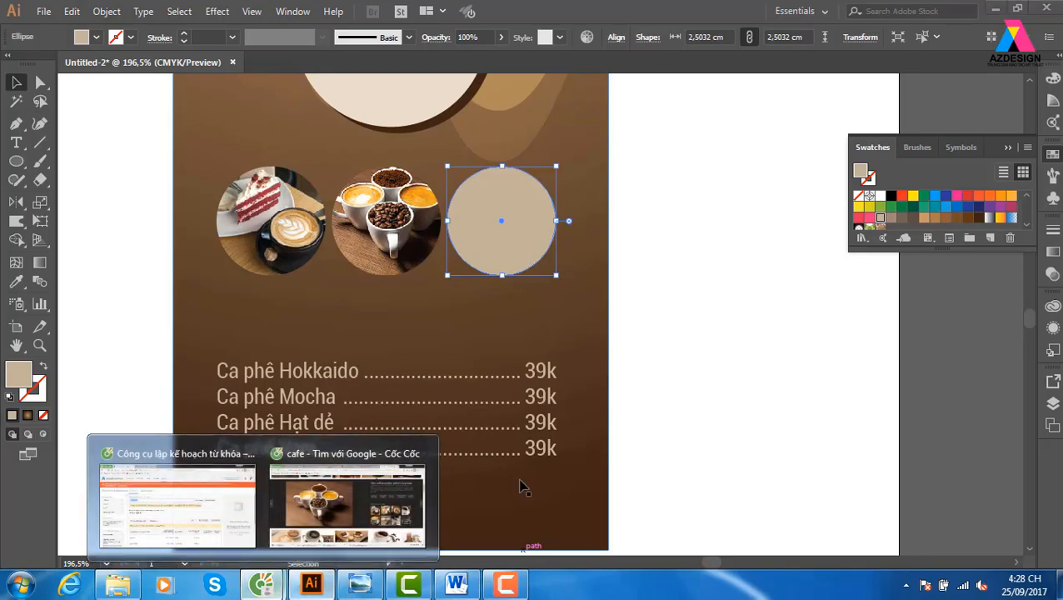
click(350, 493)
scroll(825, 325, down, 10)
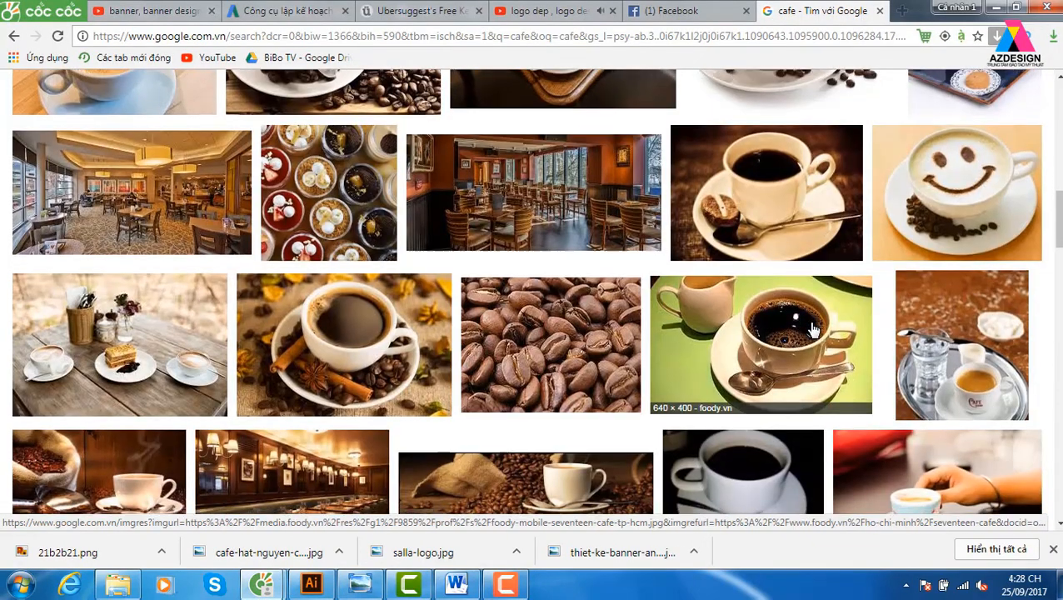
scroll(812, 328, down, 5)
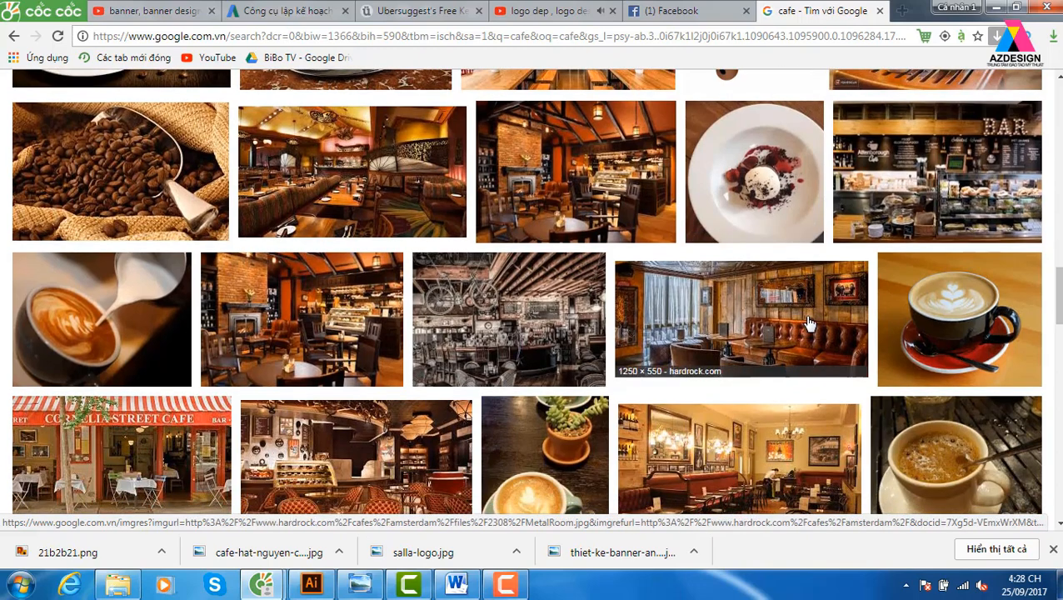
scroll(806, 323, down, 2)
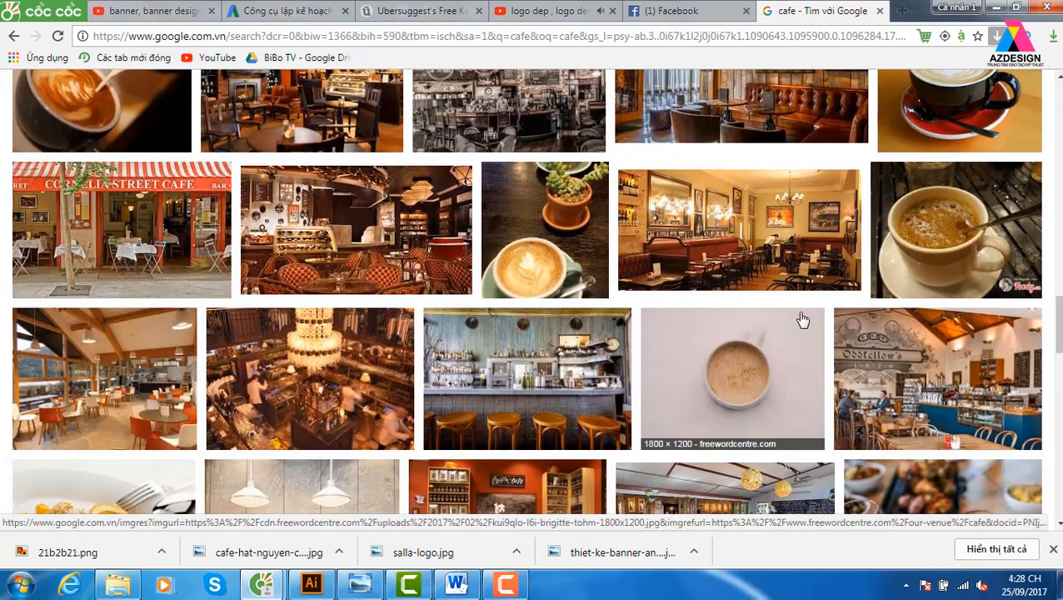
scroll(908, 300, up, 3)
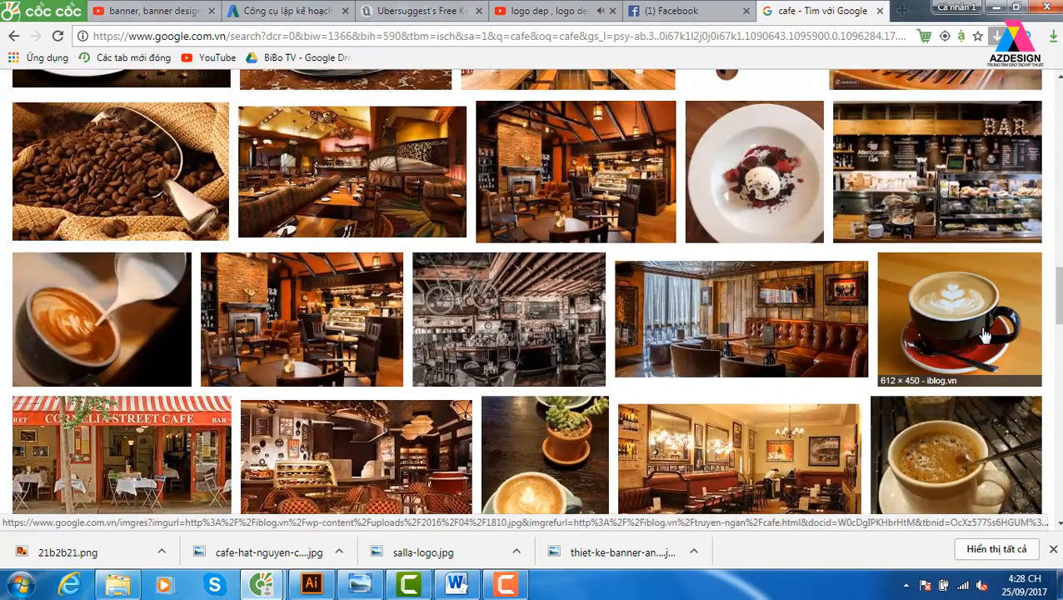
click(984, 334)
right_click(469, 276)
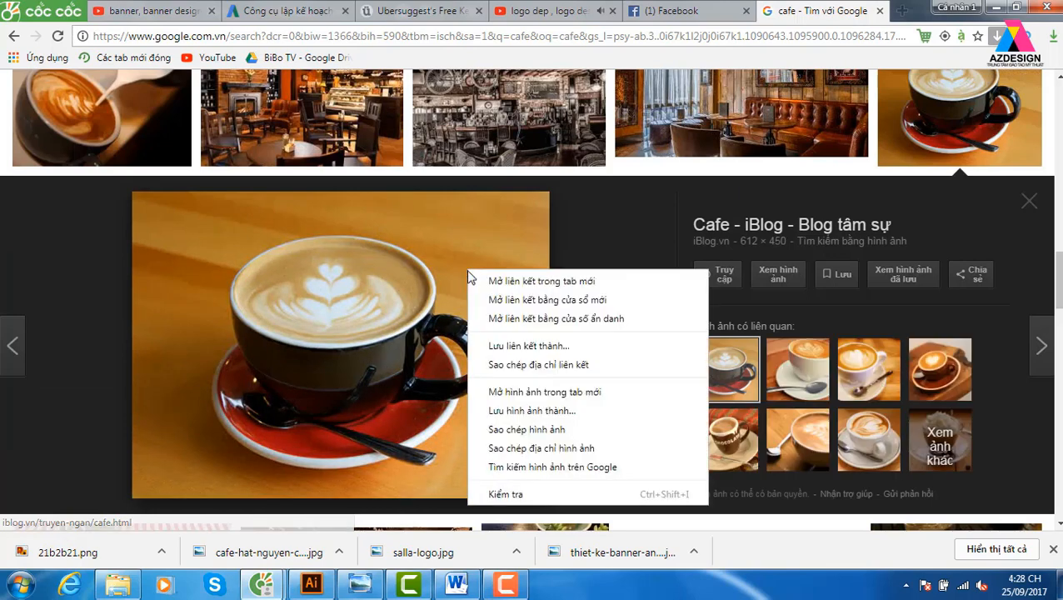
click(535, 429)
Step: Paste the red-saucer latte photo into the menu in Illustrator, send it to the back and clip it into the beige circle beside the four-cup photo
click(323, 585)
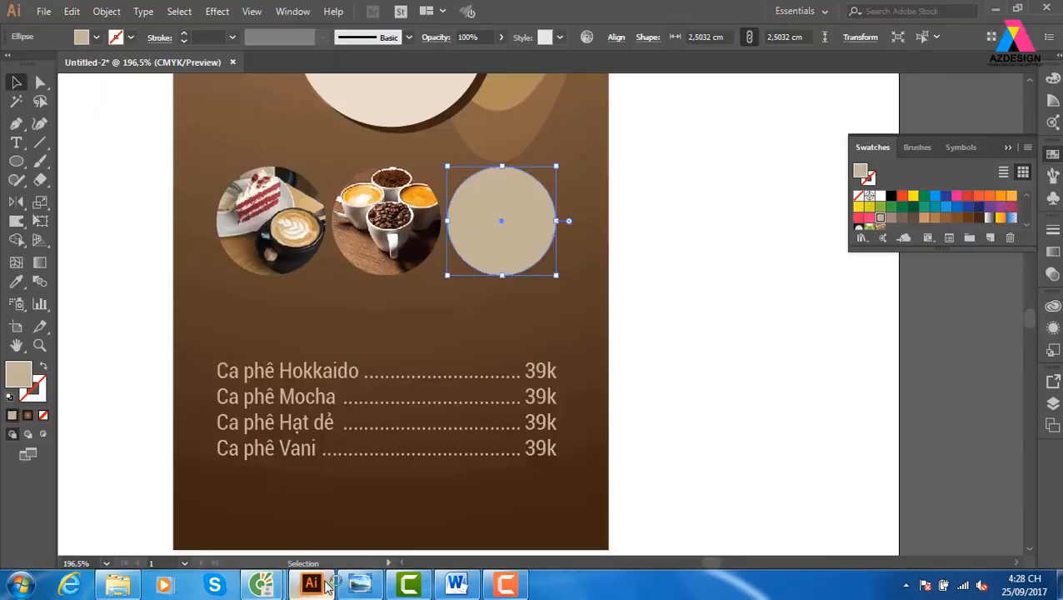
key(ctrl+v)
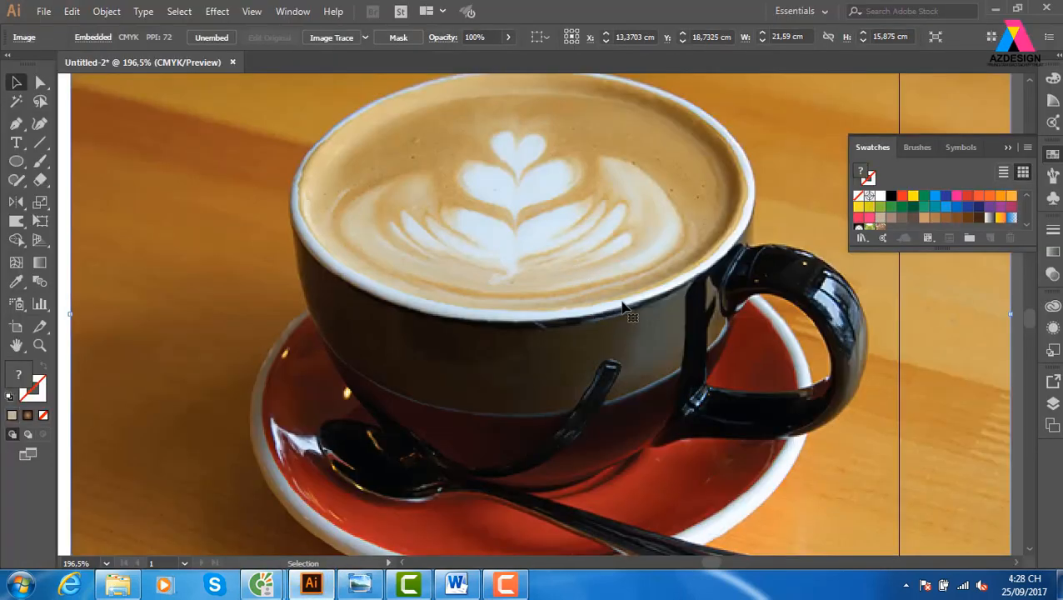
key(ctrl+shift+bracketleft)
click(525, 259)
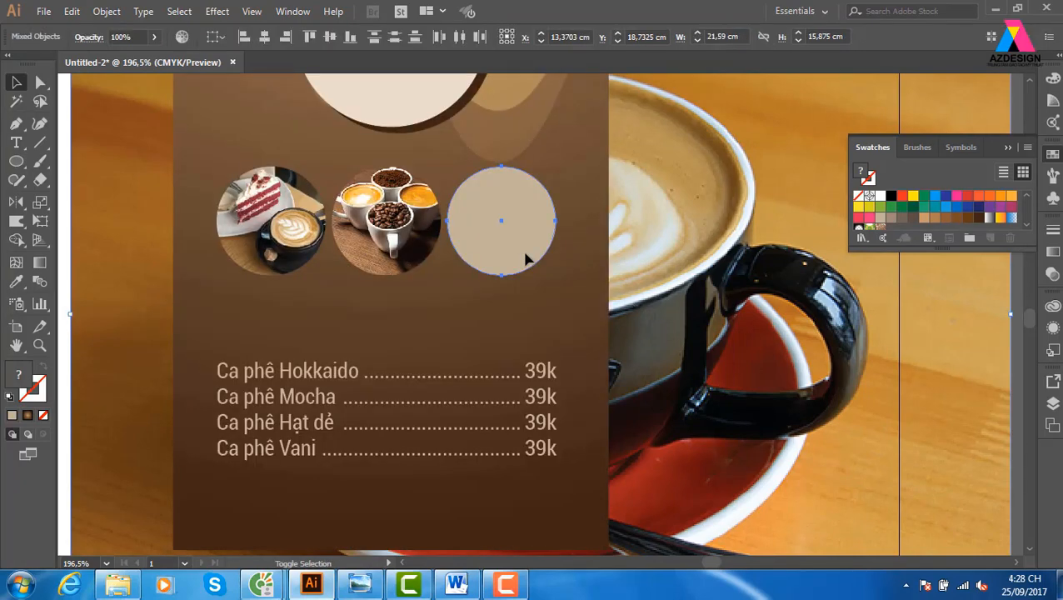
key(ctrl+7)
key(v)
Step: Enter the latte photo's clip group and scale the photo down to roughly the size of its circle
key(ctrl+minus)
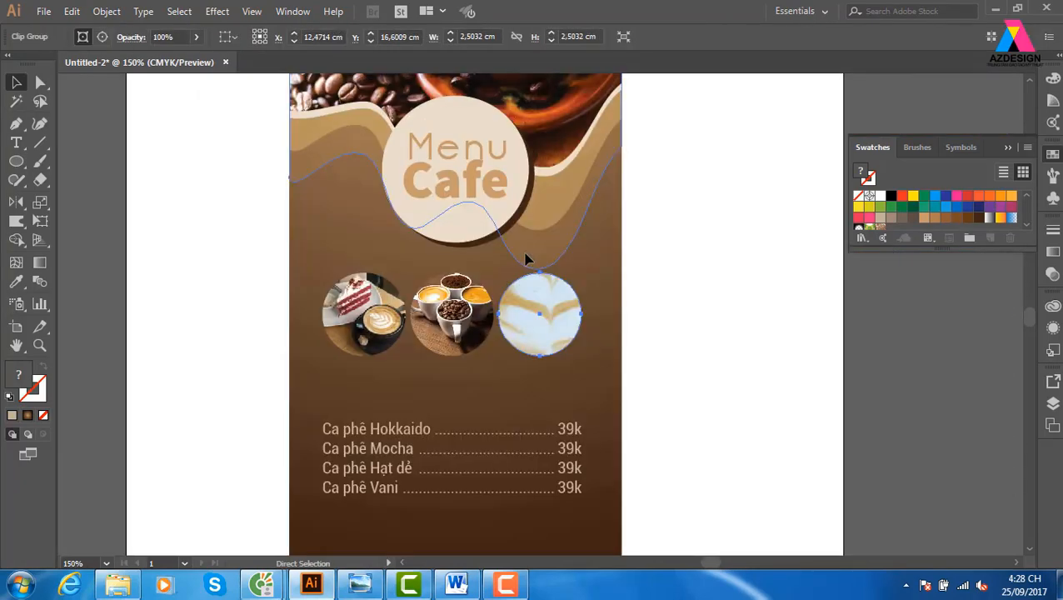
key(ctrl+minus)
key(ctrl+minus)
double_click(544, 318)
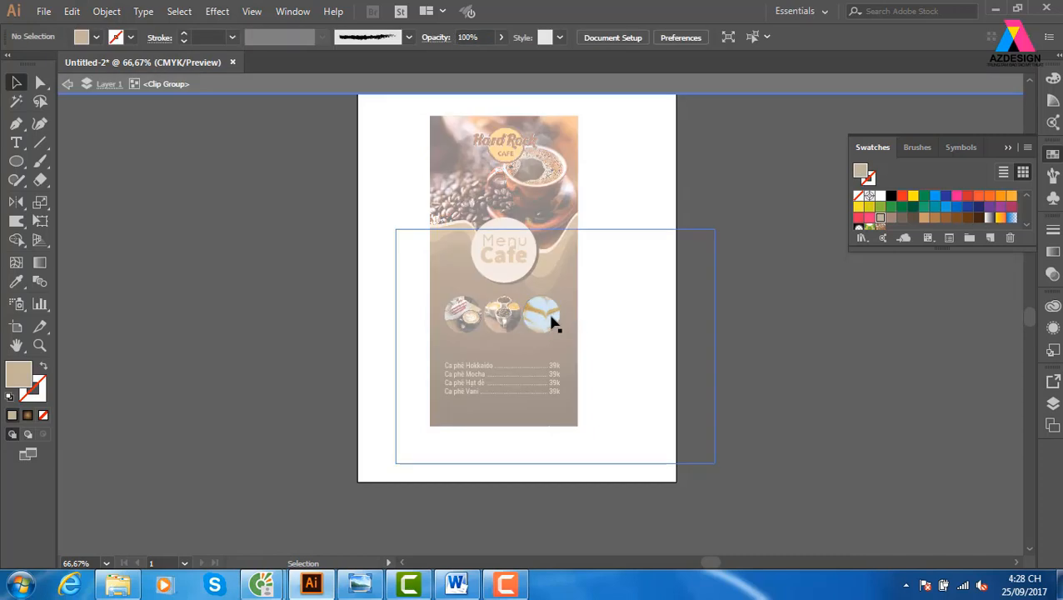
drag(714, 229, 551, 315)
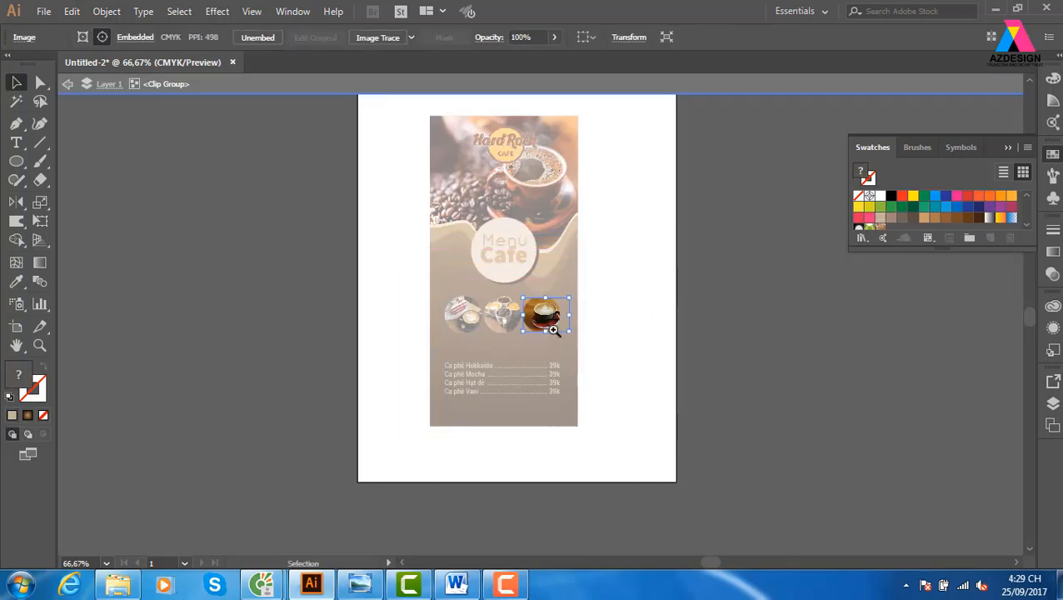
Step: Enlarge the latte photo slightly, shift it so the cup and saucer sit inside the circle, and leave isolation mode
key(z)
drag(527, 280, 637, 388)
click(16, 83)
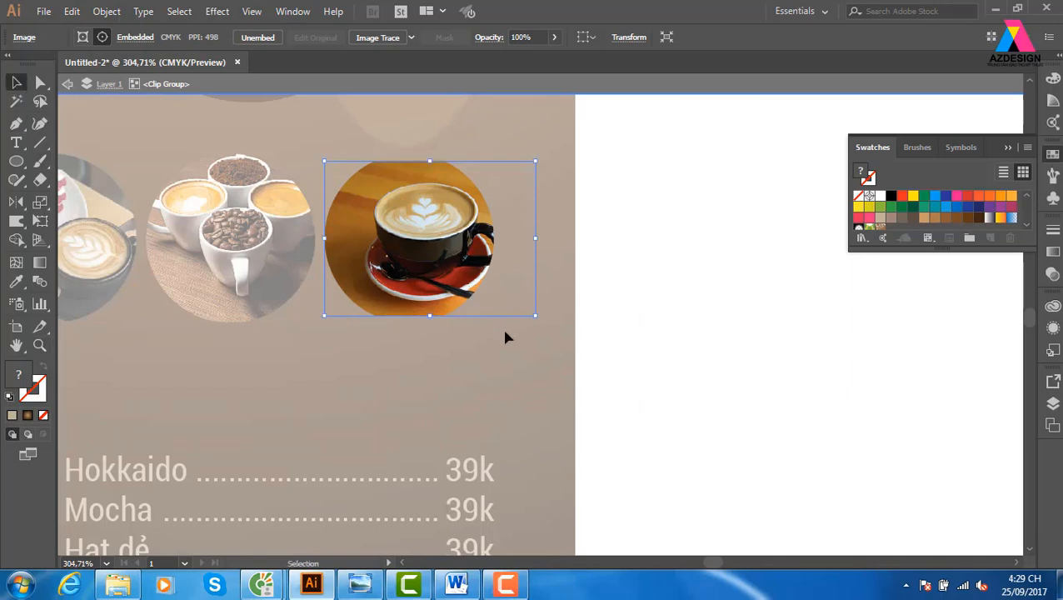
drag(537, 315, 565, 337)
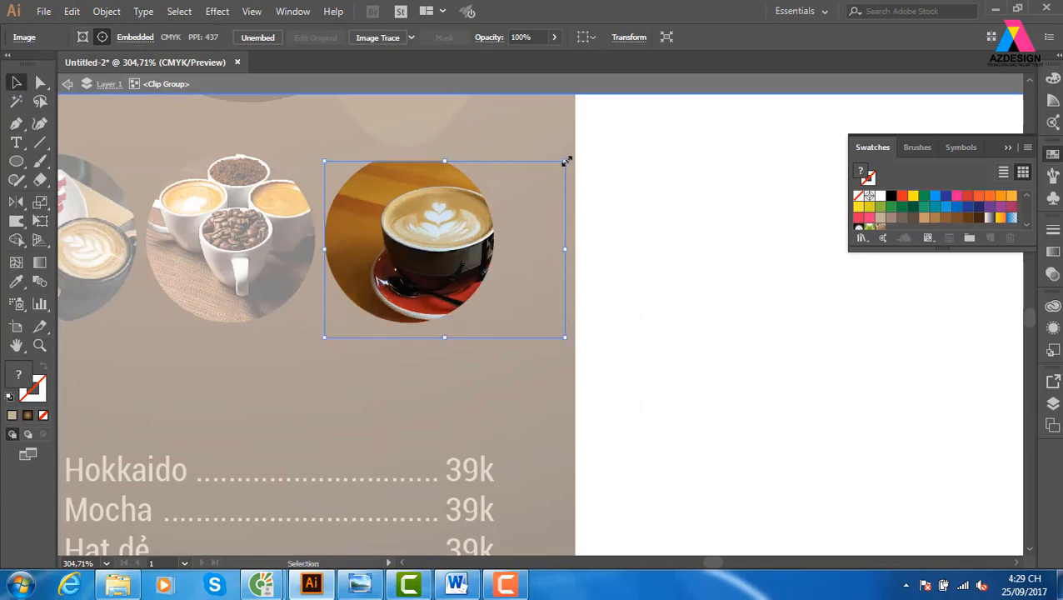
drag(565, 161, 584, 146)
drag(446, 252, 413, 251)
drag(551, 149, 543, 152)
drag(542, 339, 739, 340)
double_click(666, 306)
click(556, 263)
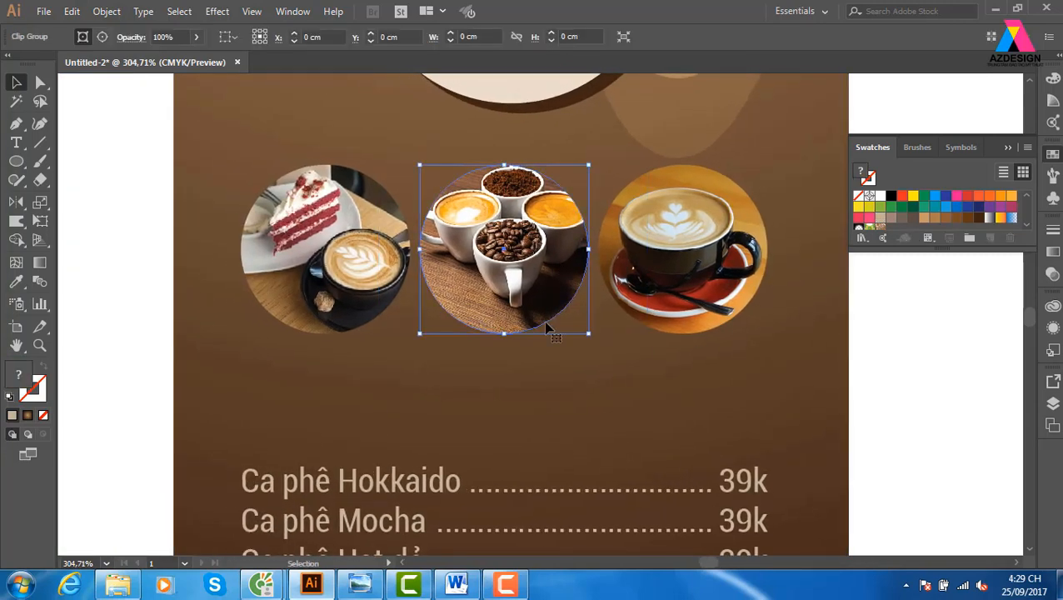
Step: Draw a beige circle about 2.69 cm wide centred on the cake photo and place it behind the photo as a border
click(17, 162)
drag(325, 248, 415, 305)
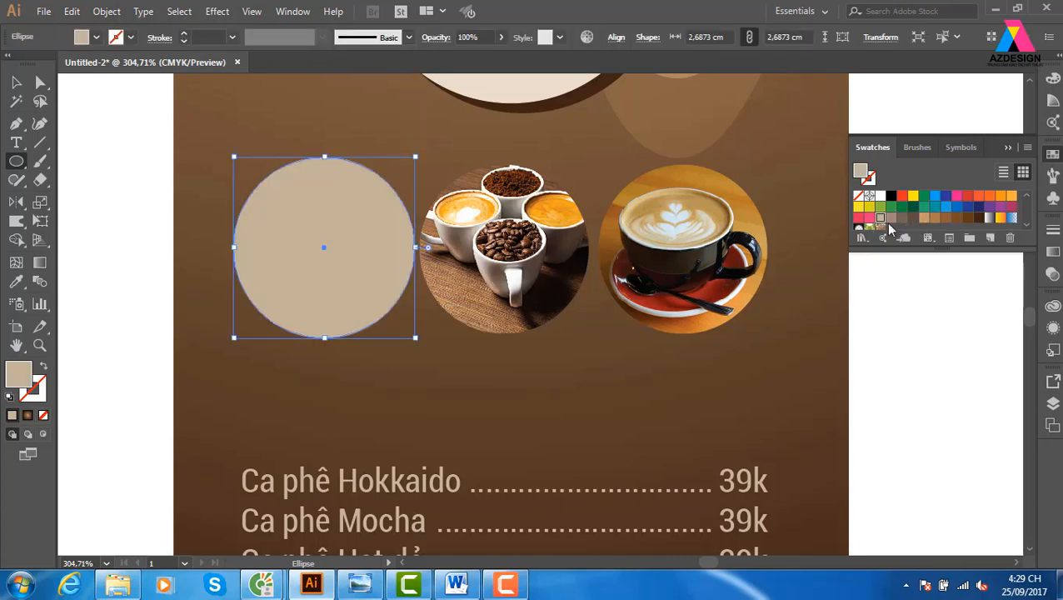
click(16, 84)
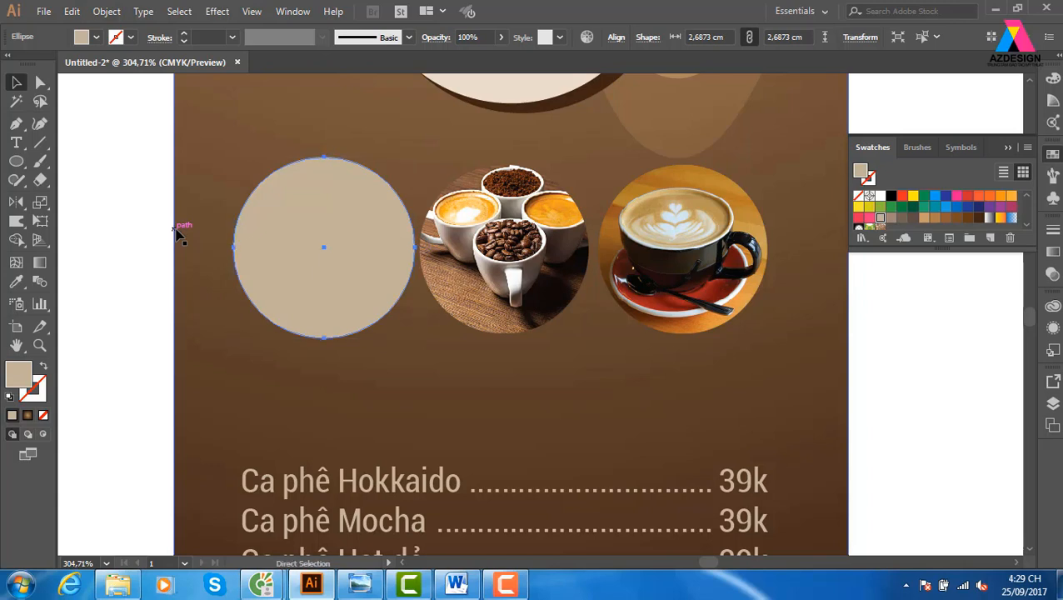
key(ctrl+[)
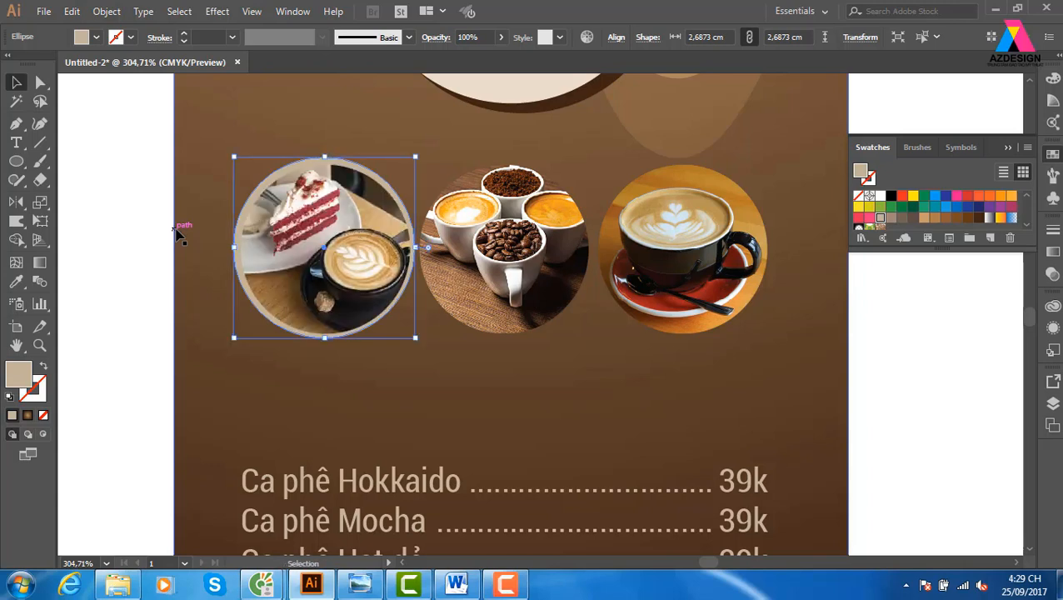
Step: Align the cake photo and its beige border circle on their vertical centres
shift+click(362, 233)
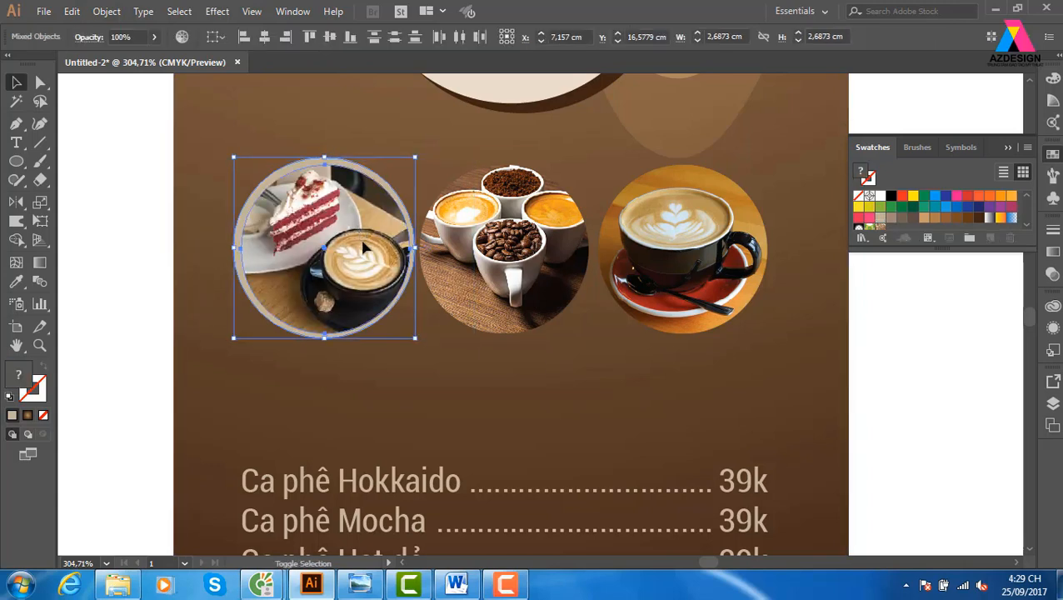
click(330, 36)
click(956, 418)
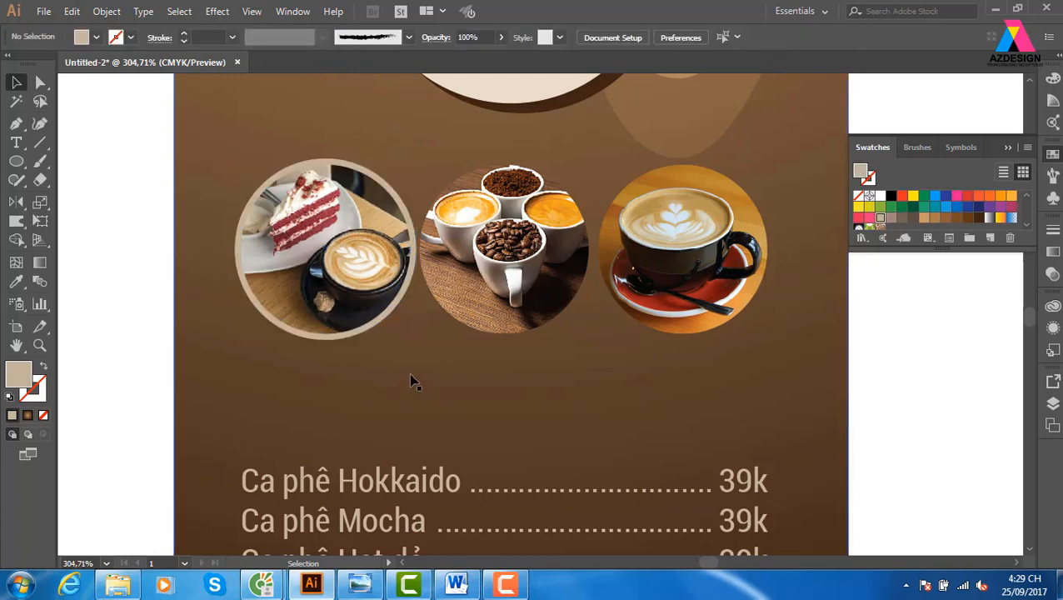
Step: Duplicate the beige border circle behind the four-cup photo and repeat the copy for the latte photo
drag(364, 337, 545, 348)
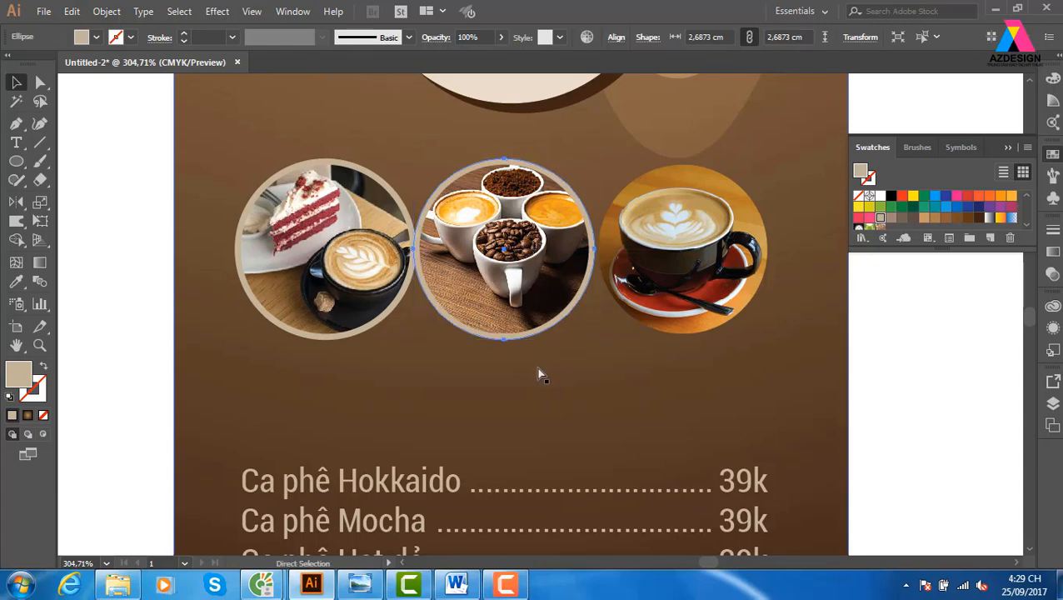
key(ctrl+d)
click(882, 390)
Step: Select the three bordered photo circles together and move them down closer to the price list
key(ctrl+minus)
key(ctrl+minus)
key(ctrl+minus)
key(ctrl+minus)
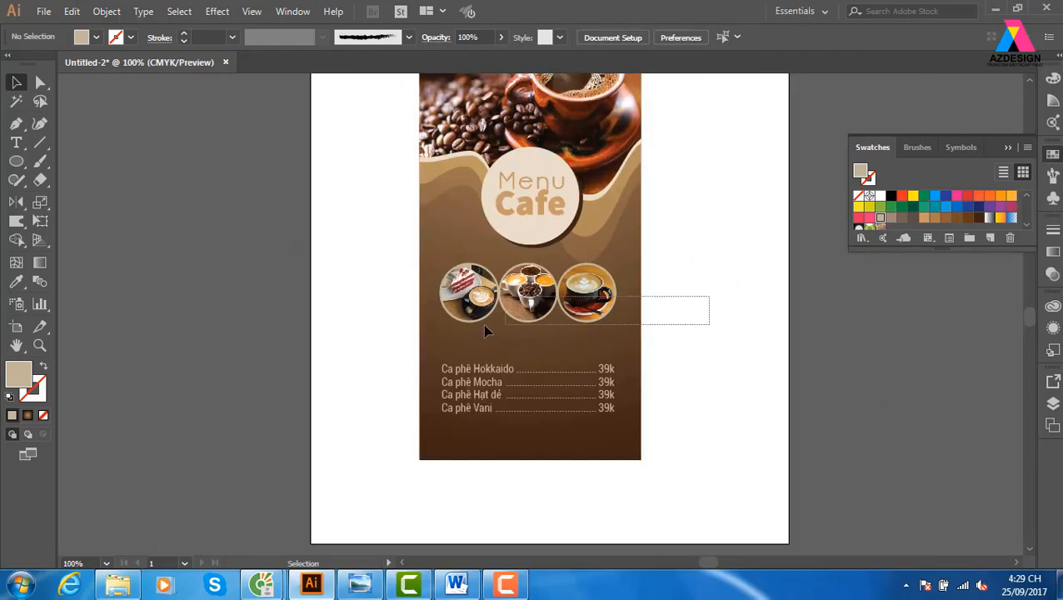
drag(484, 324, 438, 323)
shift+click(557, 352)
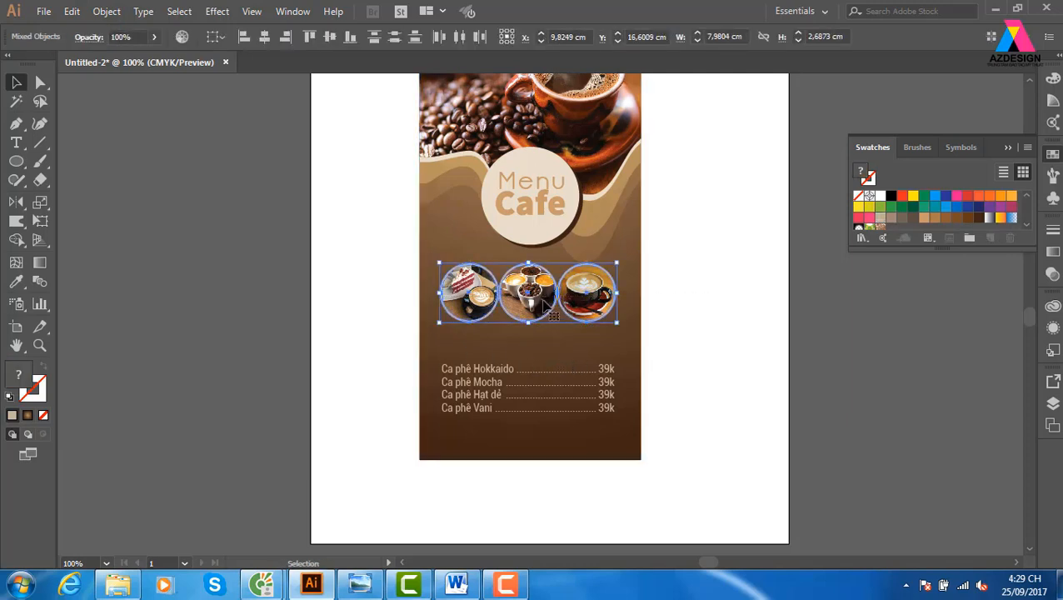
drag(543, 306, 570, 325)
click(771, 292)
Step: Examine the whole menu layout, checking the logo, title circle, photo circles and price list up close and at overview
drag(766, 303, 731, 377)
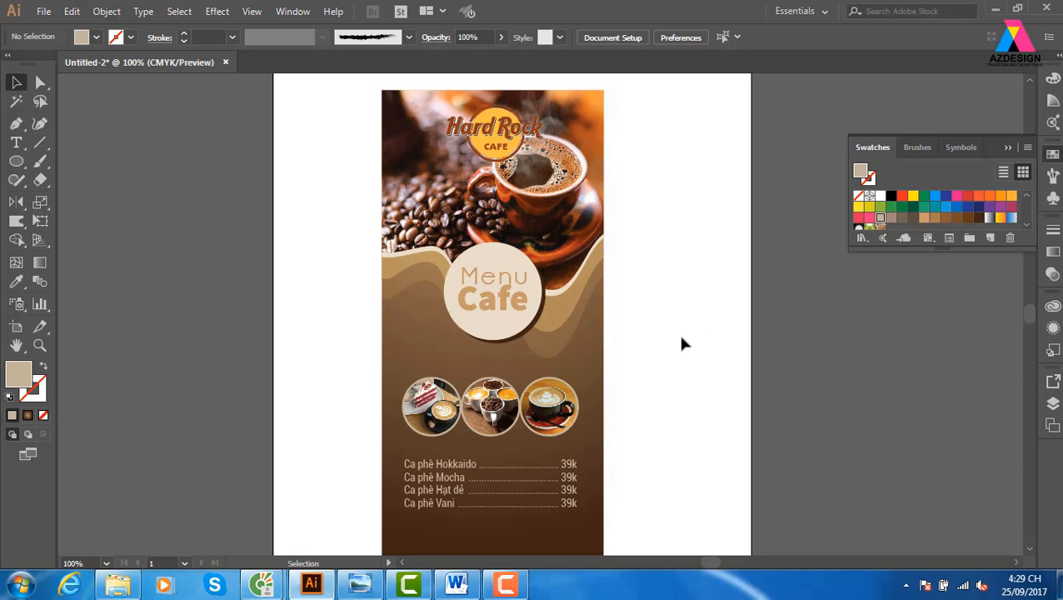
drag(677, 331, 626, 334)
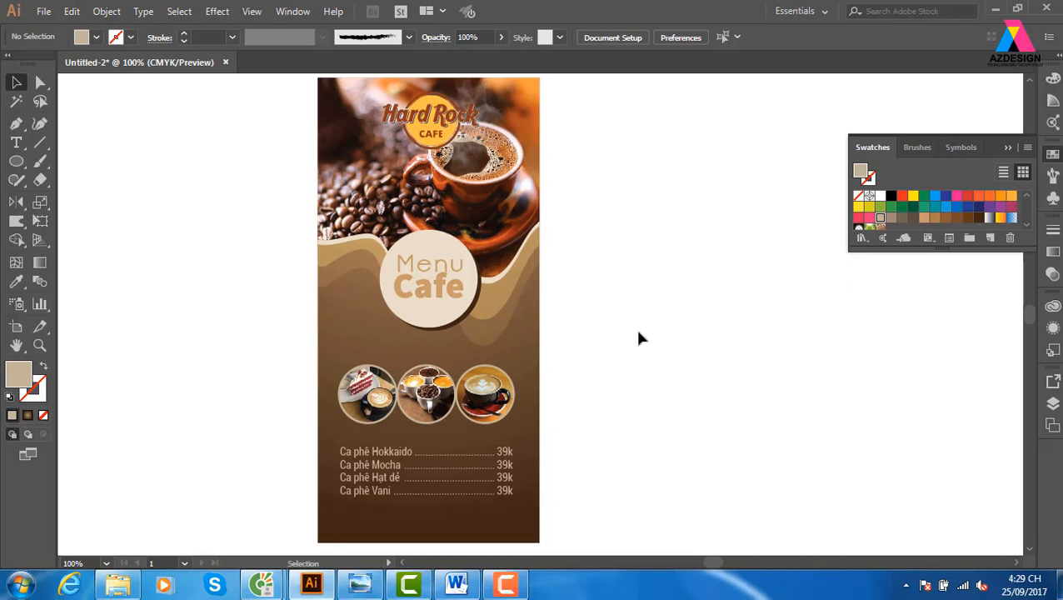
drag(619, 379, 633, 388)
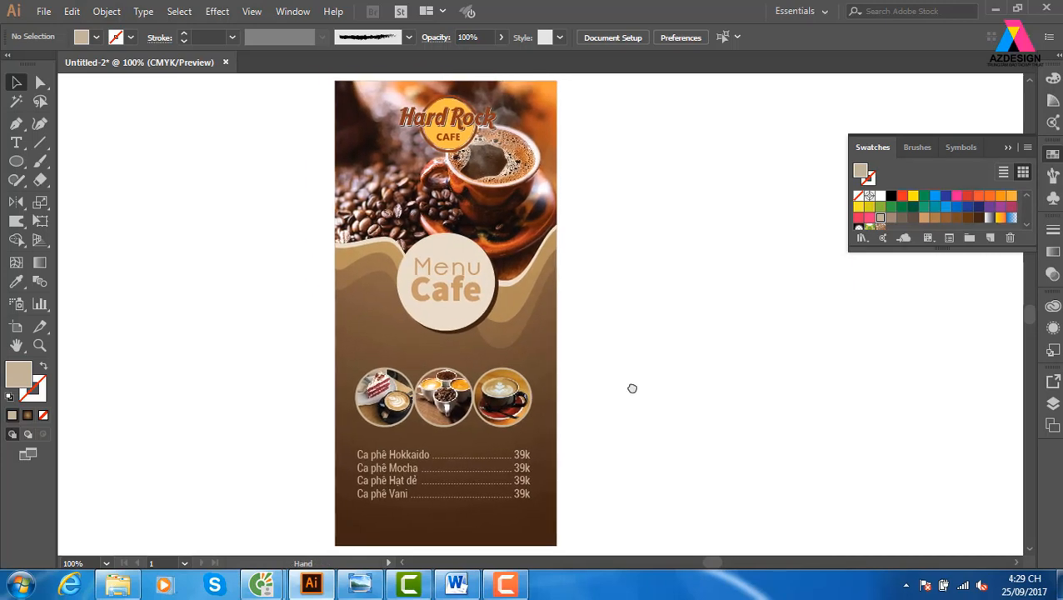
key(ctrl+plus)
drag(555, 262, 612, 418)
key(ctrl+plus)
drag(565, 294, 618, 315)
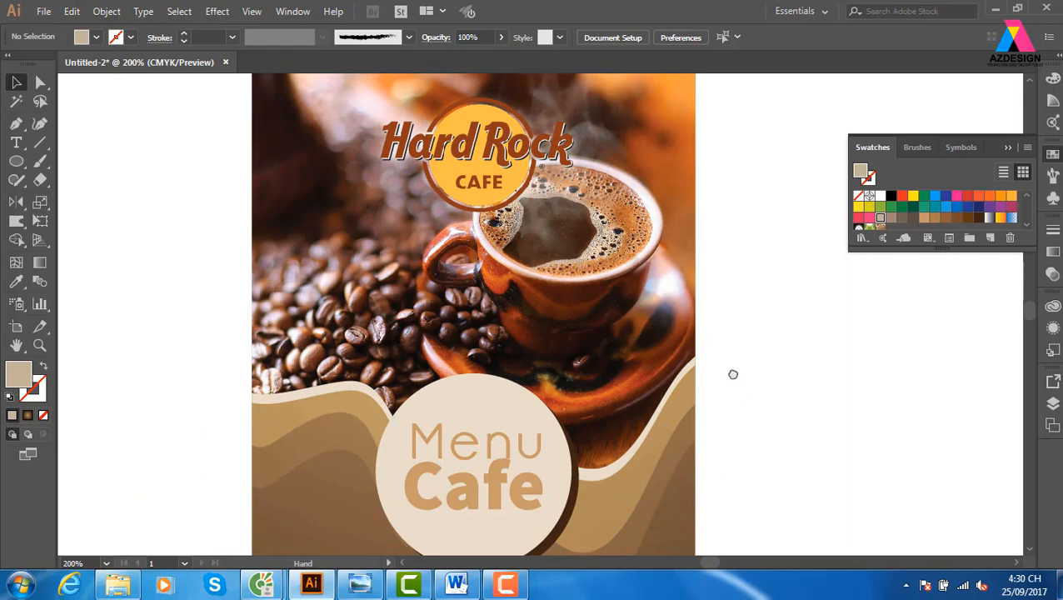
drag(733, 374, 712, 205)
drag(693, 383, 680, 237)
drag(683, 333, 683, 236)
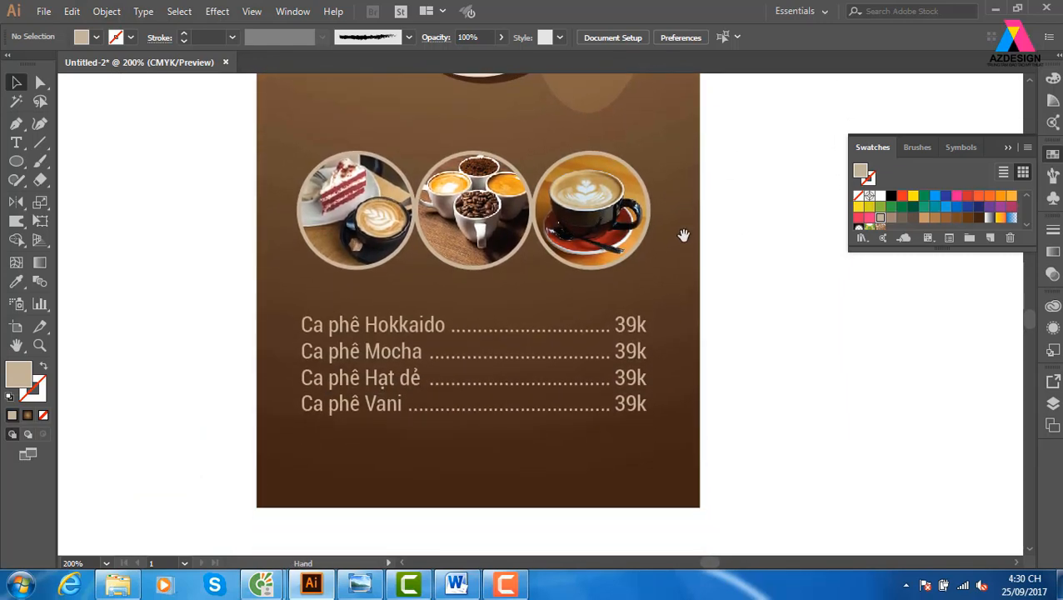
drag(683, 303, 683, 244)
drag(674, 288, 638, 351)
key(ctrl+minus)
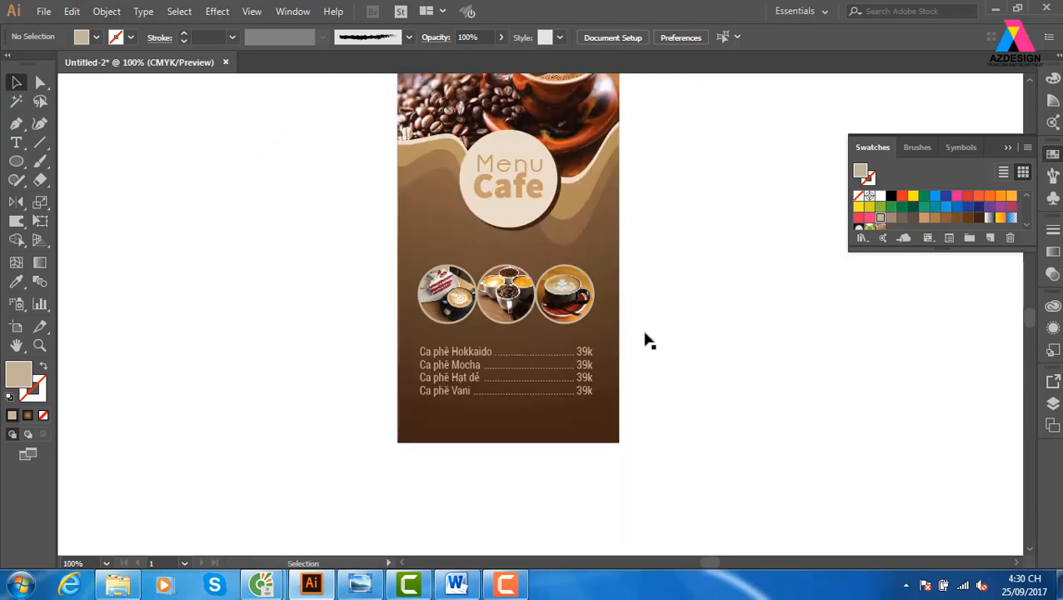
drag(662, 180, 564, 289)
key(ctrl+minus)
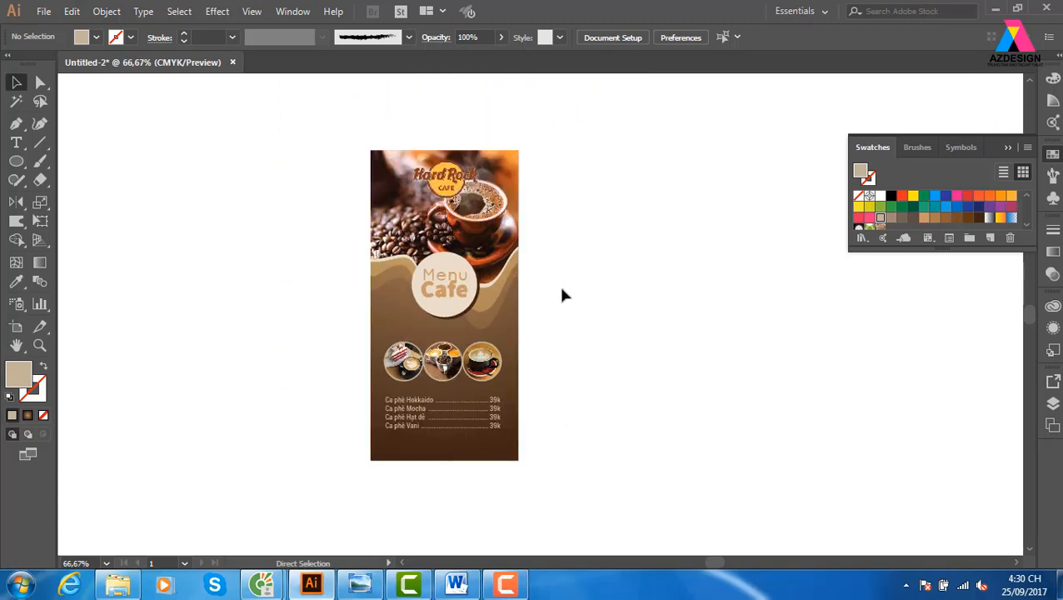
Step: Duplicate the entire menu design and place the copy directly beside the original
drag(353, 123, 566, 485)
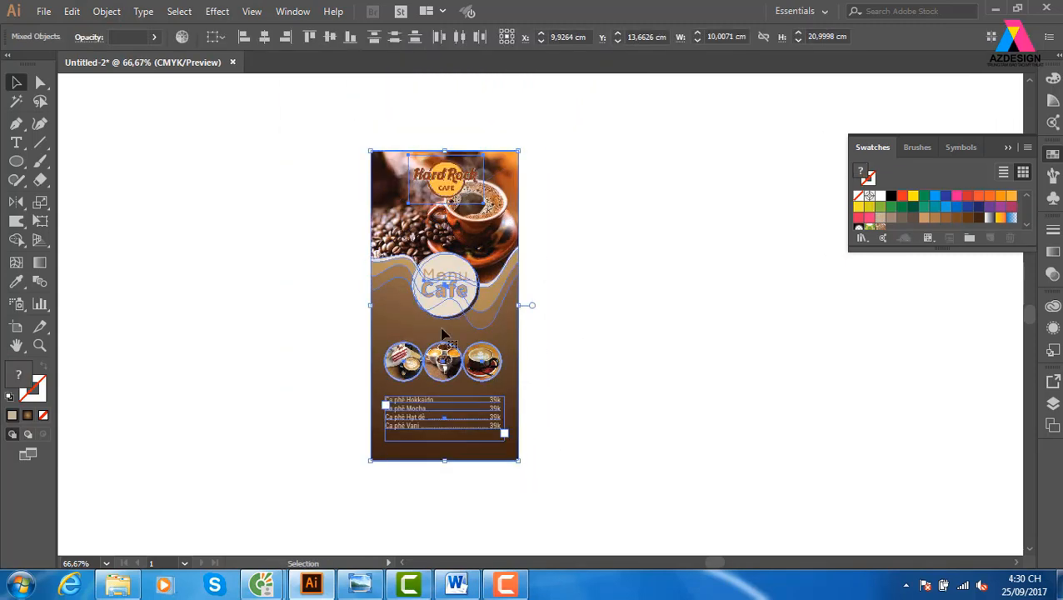
drag(442, 358, 592, 360)
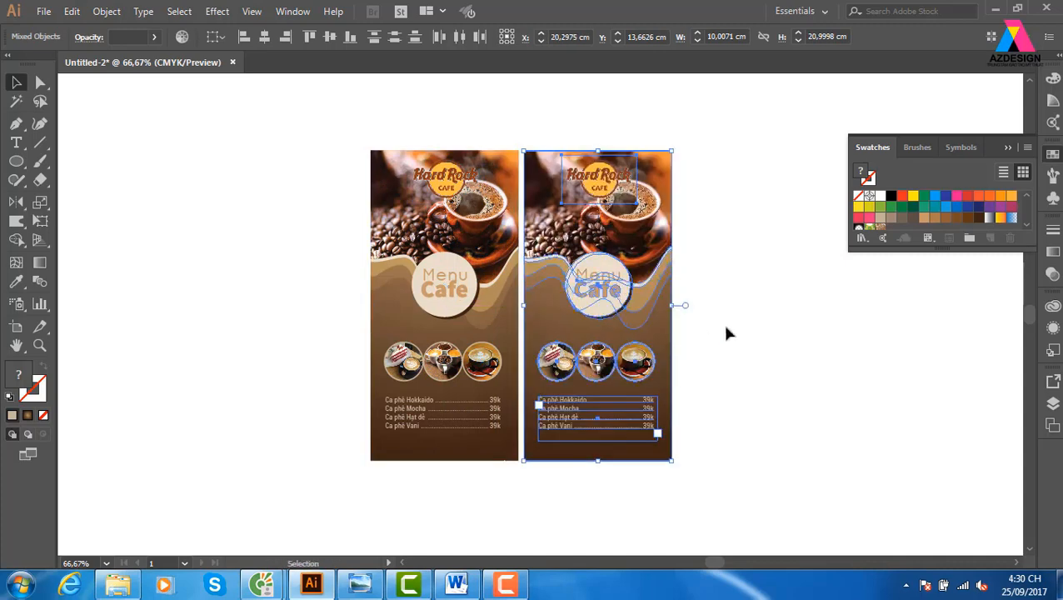
click(725, 333)
key(z)
drag(493, 119, 764, 460)
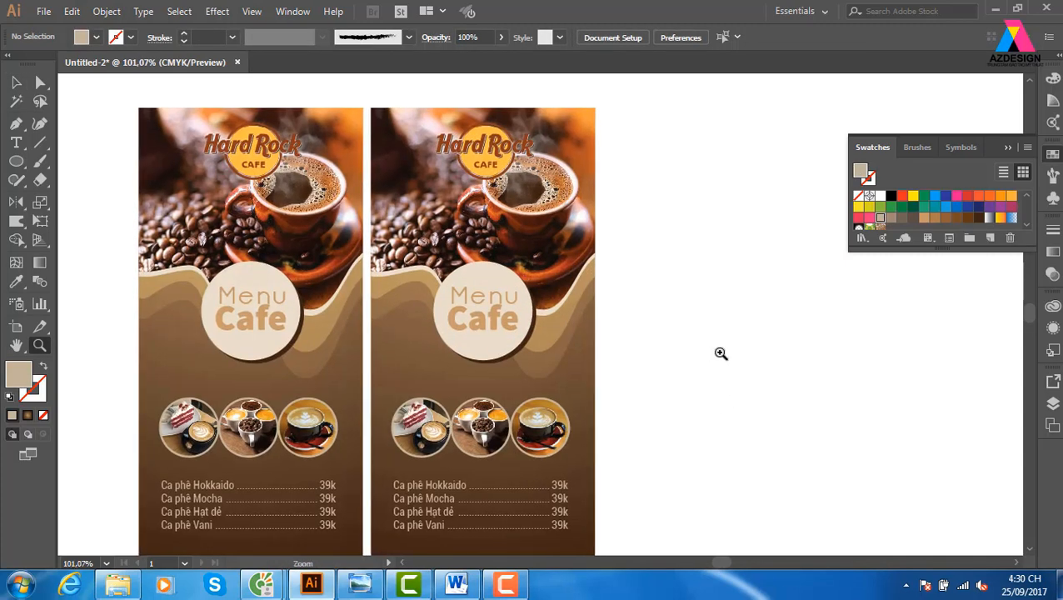
drag(593, 394, 643, 361)
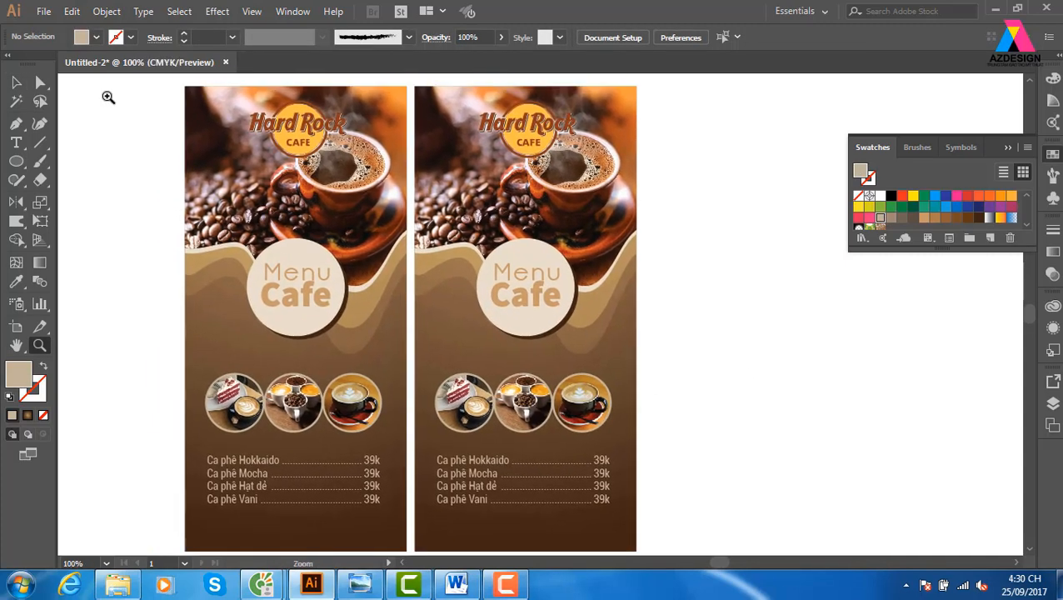
Step: Select the clipped header coffee photo on the duplicate menu and show its linked file in the Links panel
click(618, 211)
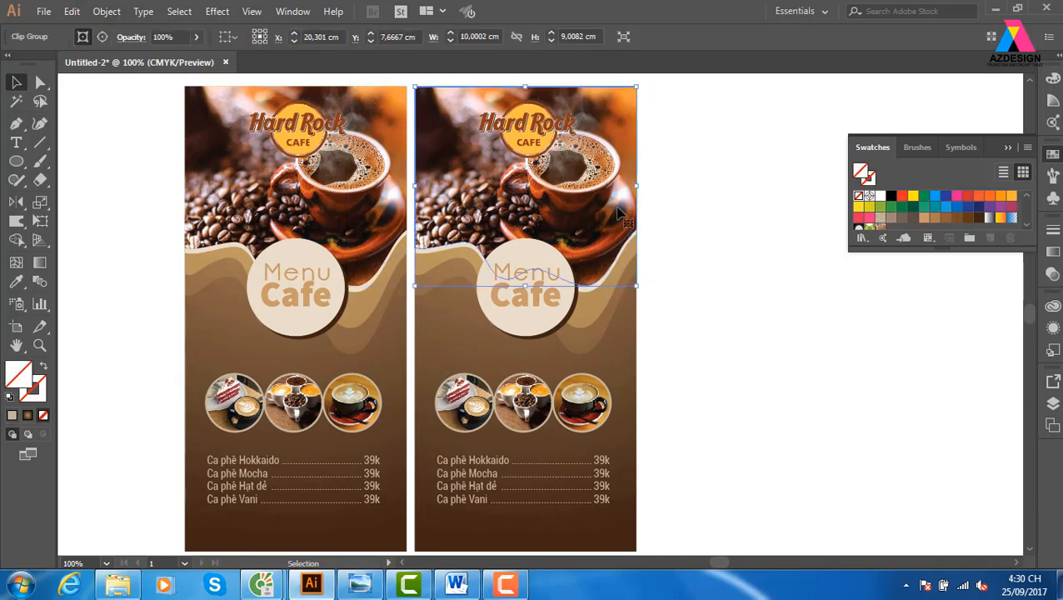
click(704, 169)
click(551, 195)
click(293, 12)
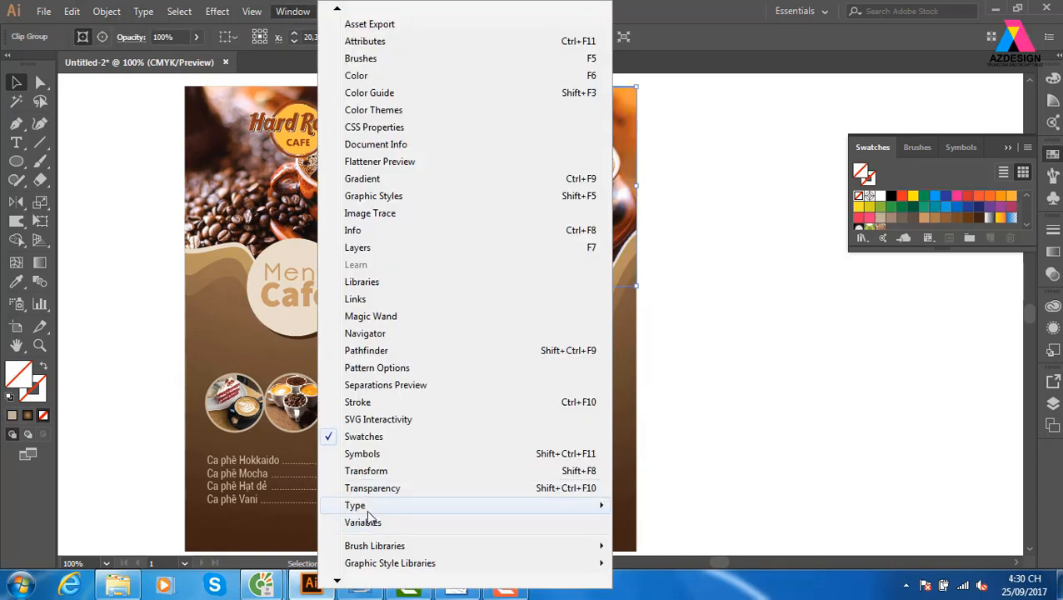
mouse_move(367, 510)
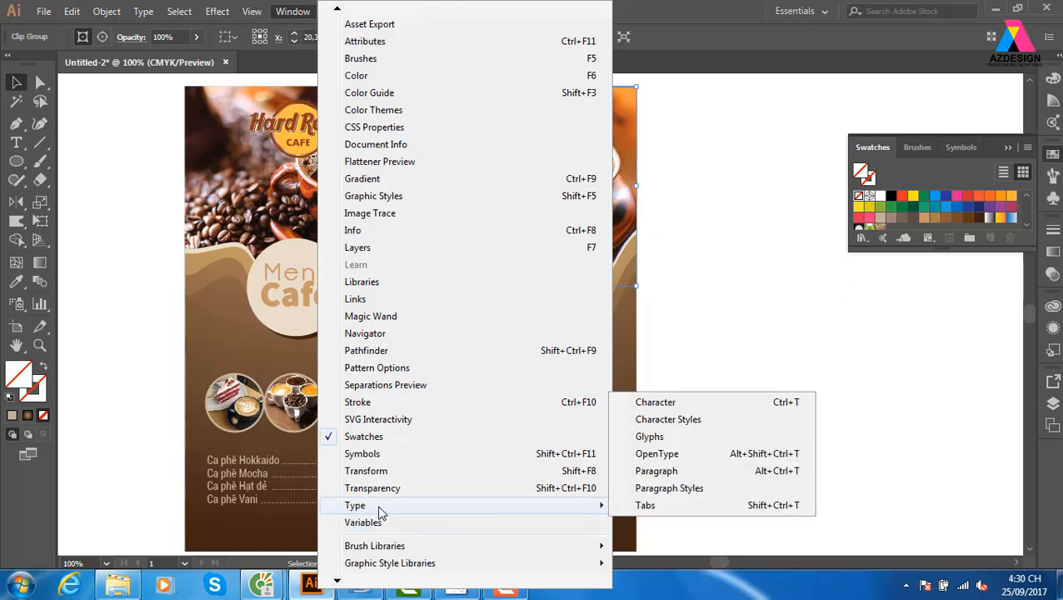
mouse_move(337, 583)
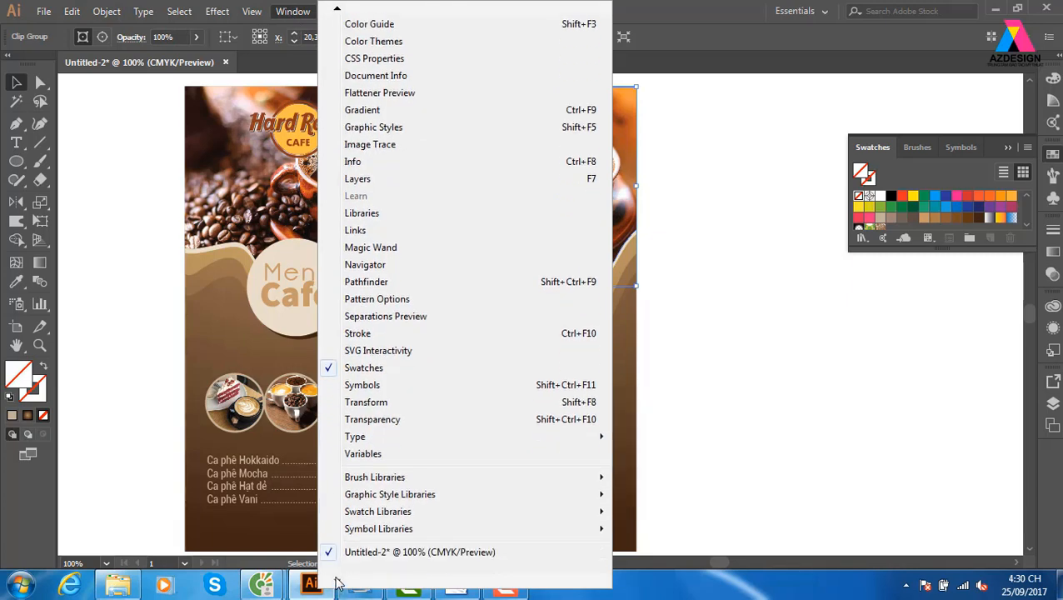
click(355, 230)
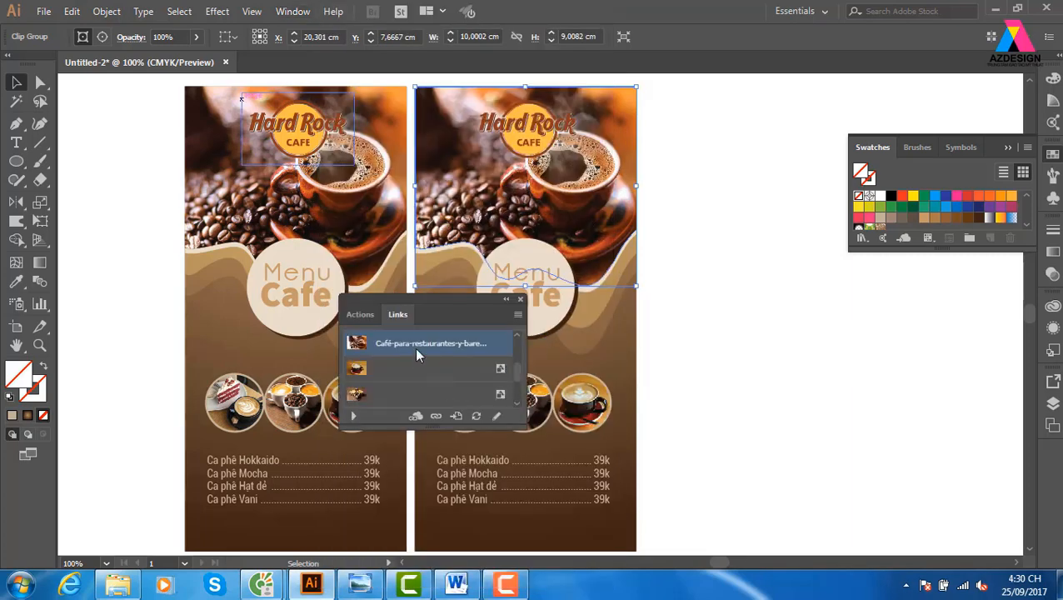
click(708, 354)
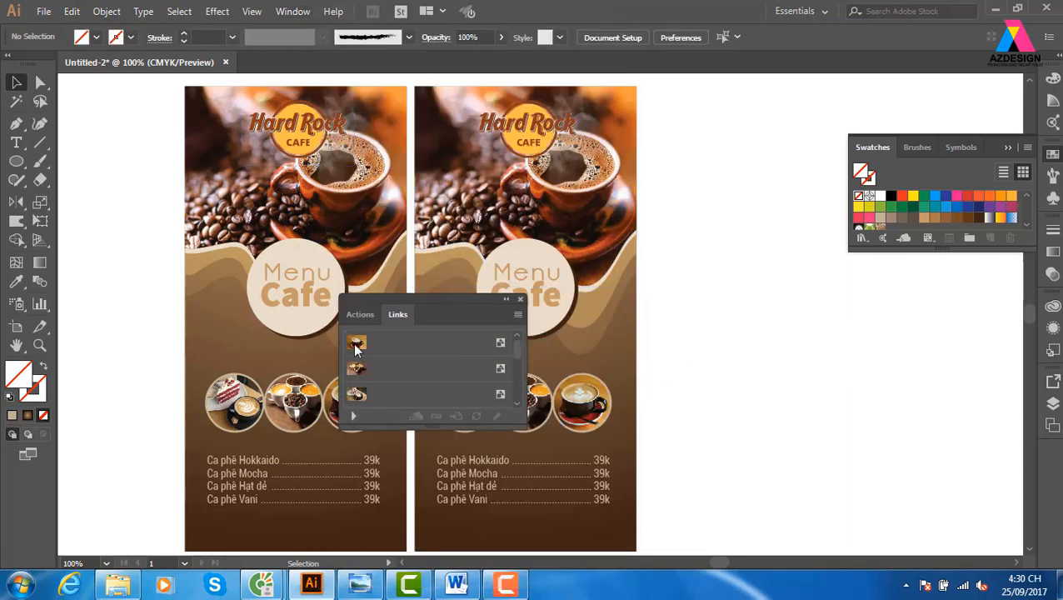
click(355, 345)
click(554, 200)
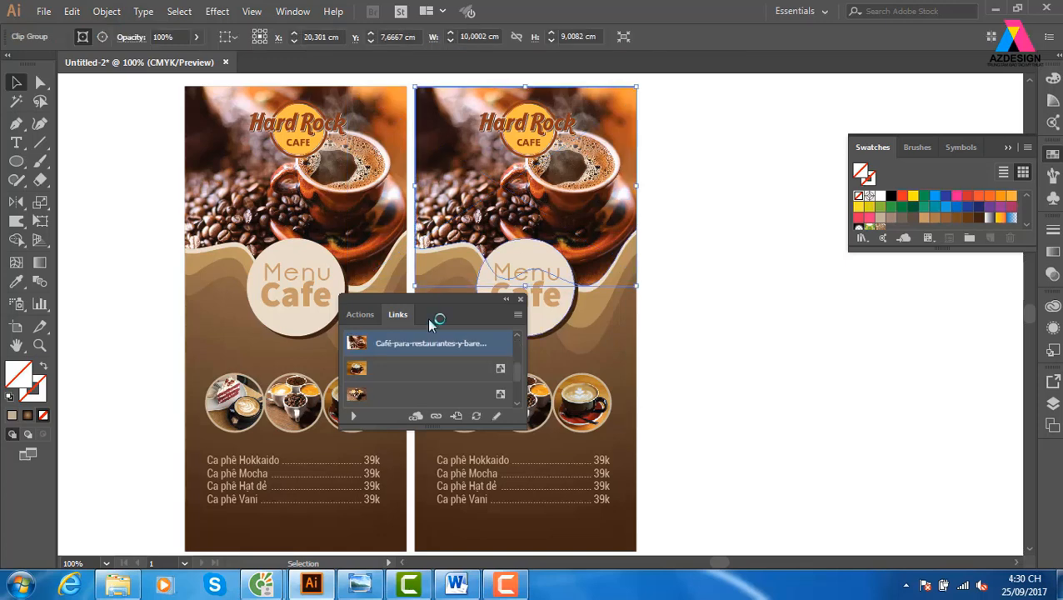
Step: Relink the duplicate menu's header photo to the cafe-2 image from the Food folder
click(435, 416)
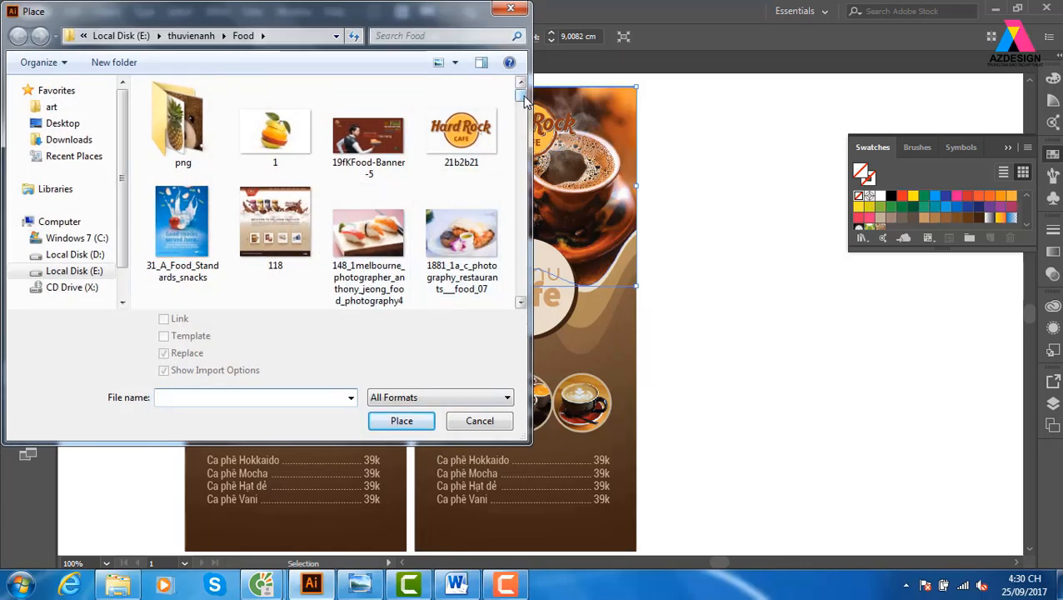
drag(523, 97, 529, 117)
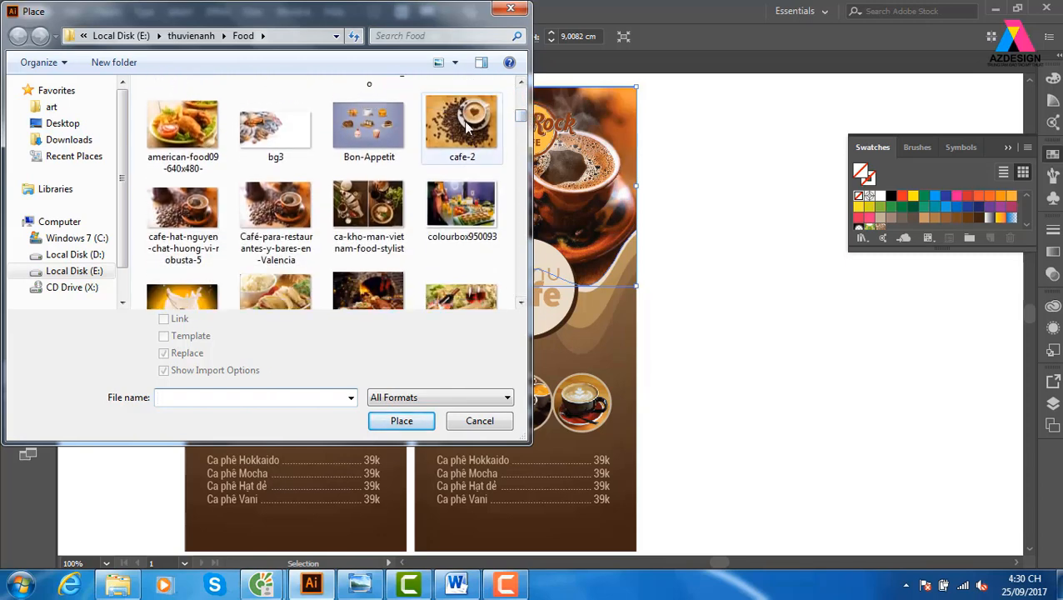
click(498, 132)
drag(522, 120, 541, 190)
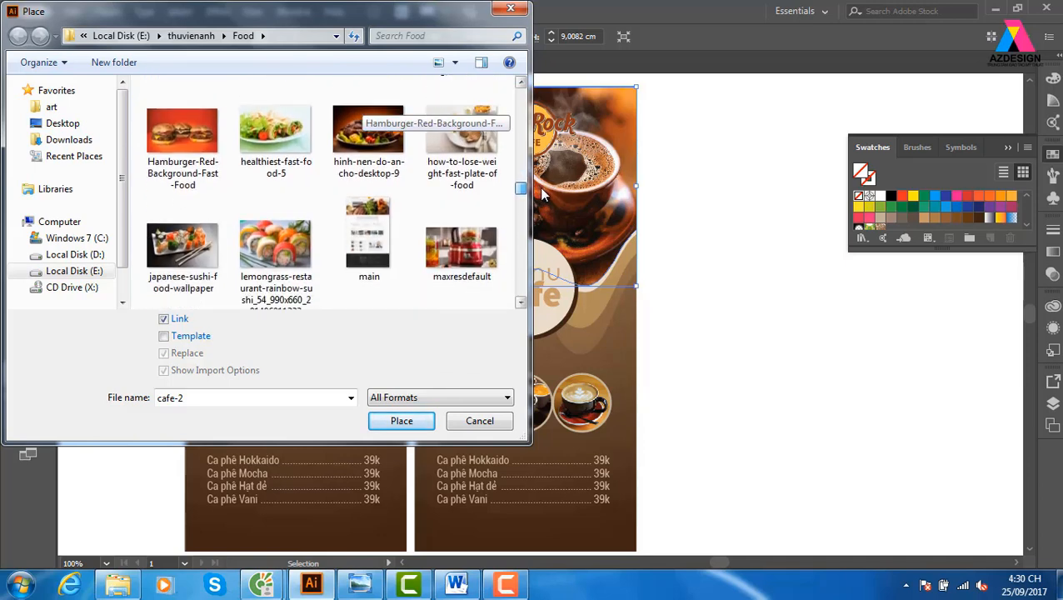
click(417, 422)
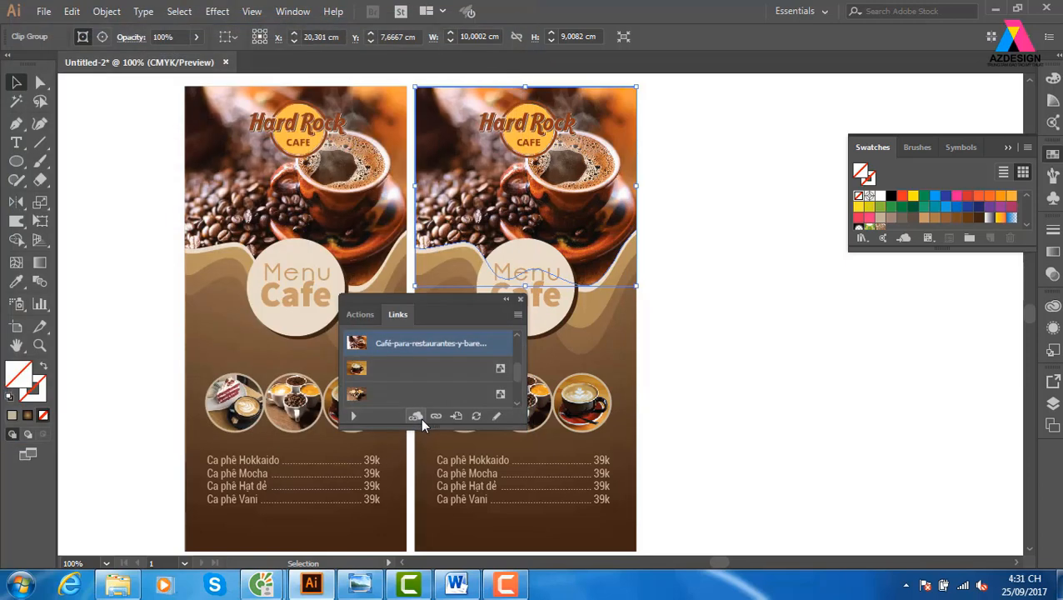
Step: Close the Links panel, then scale down the cafe-2 photo and shift it slightly within the duplicate menu's wavy header mask
click(520, 300)
drag(355, 297, 369, 285)
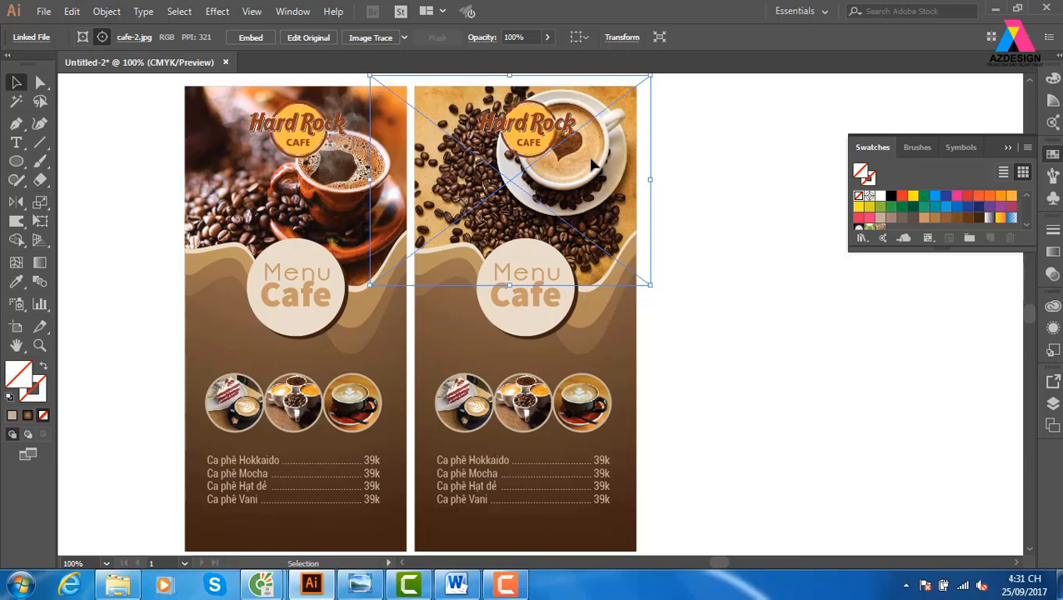
drag(593, 167, 603, 176)
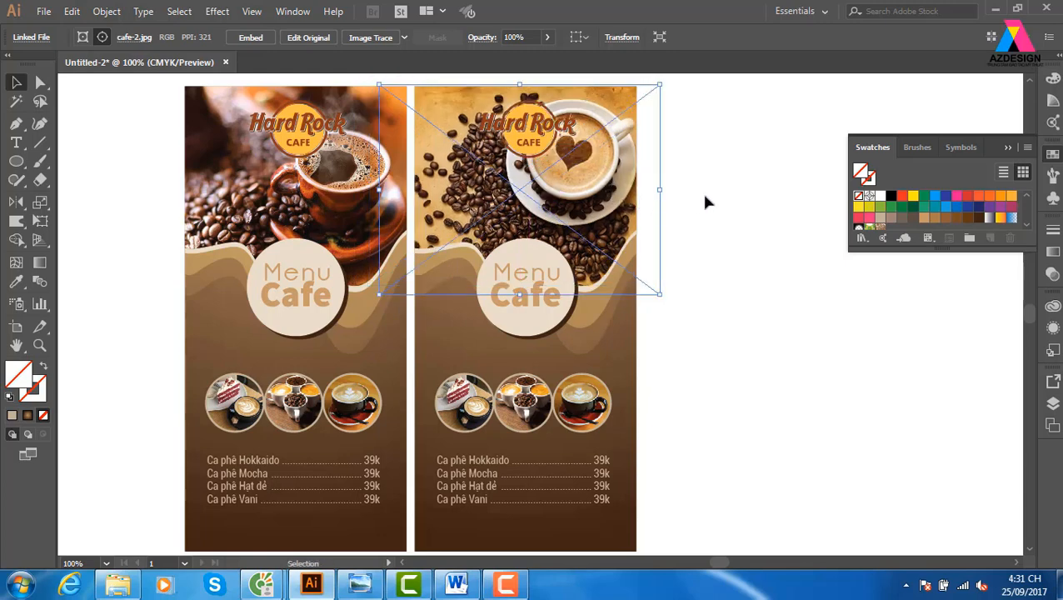
Step: Clear the Swatches panel from the workspace and examine both menu versions side by side in full-screen mode
click(736, 287)
drag(723, 353, 760, 341)
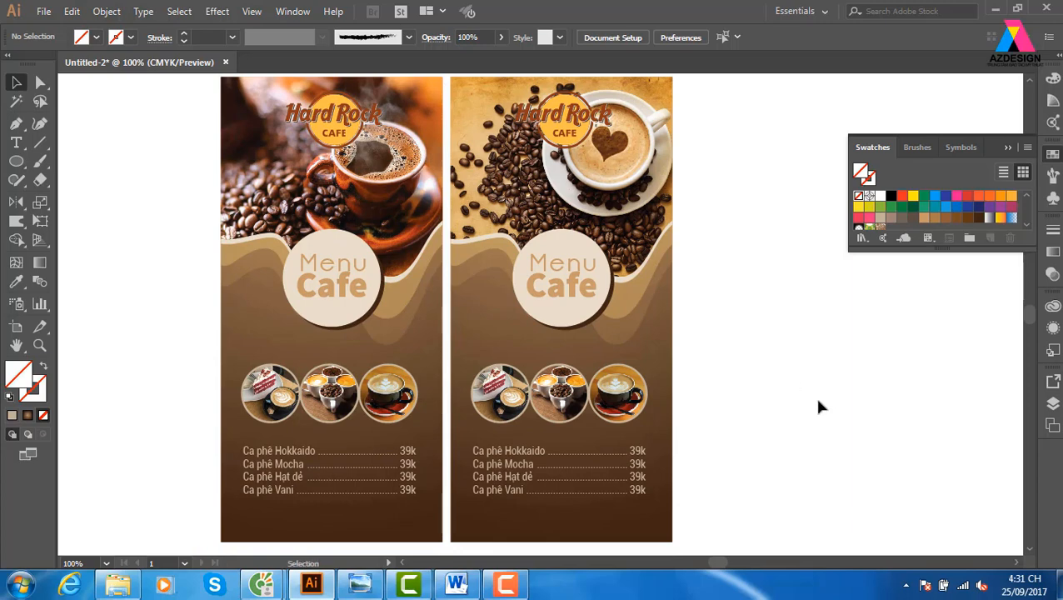
drag(534, 377, 565, 379)
click(1008, 149)
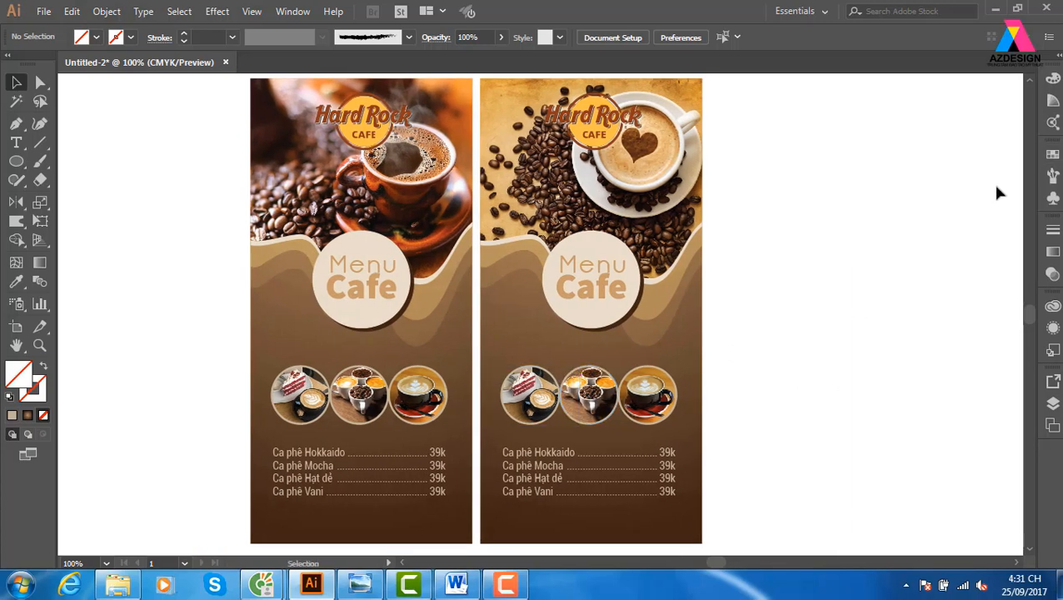
key(f)
key(f)
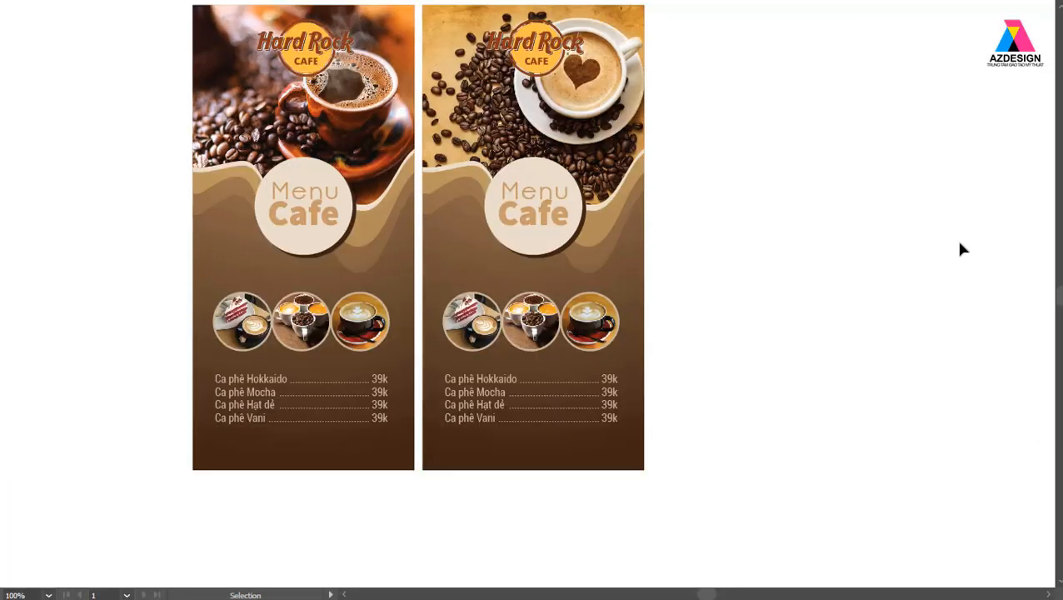
drag(603, 211, 668, 247)
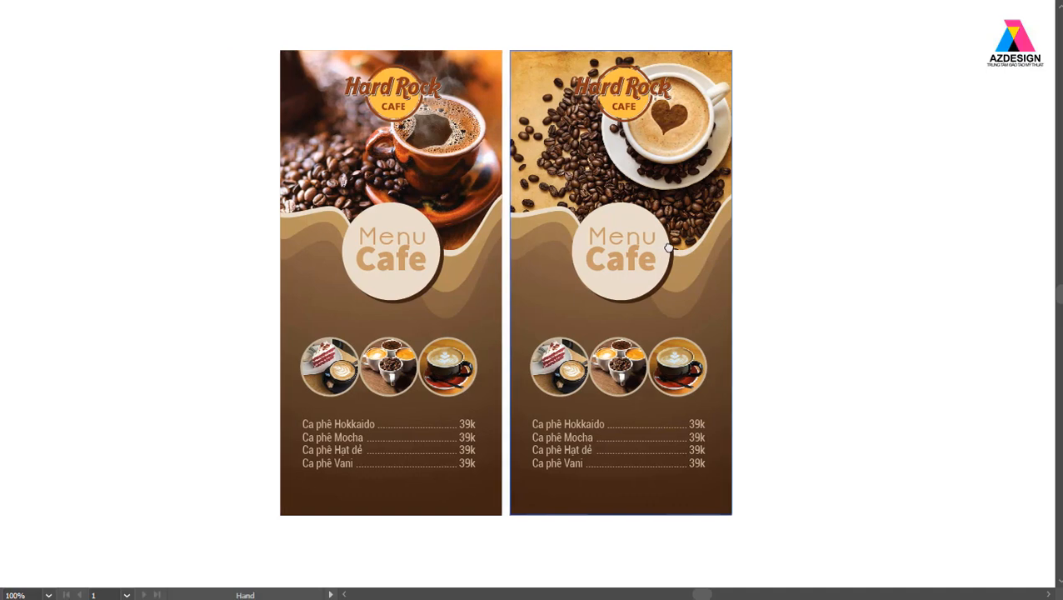
key(v)
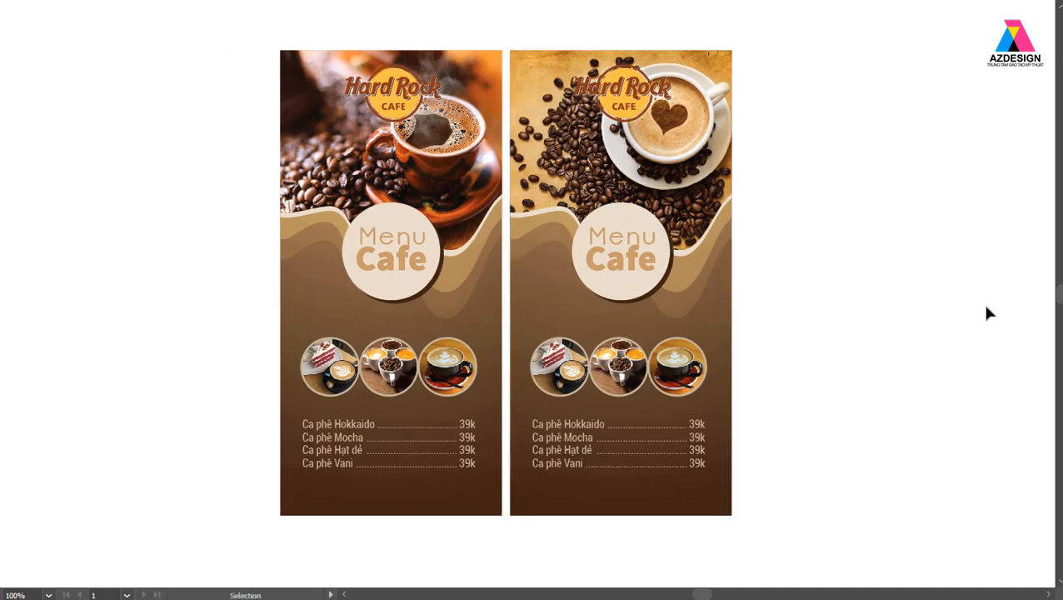
key(f)
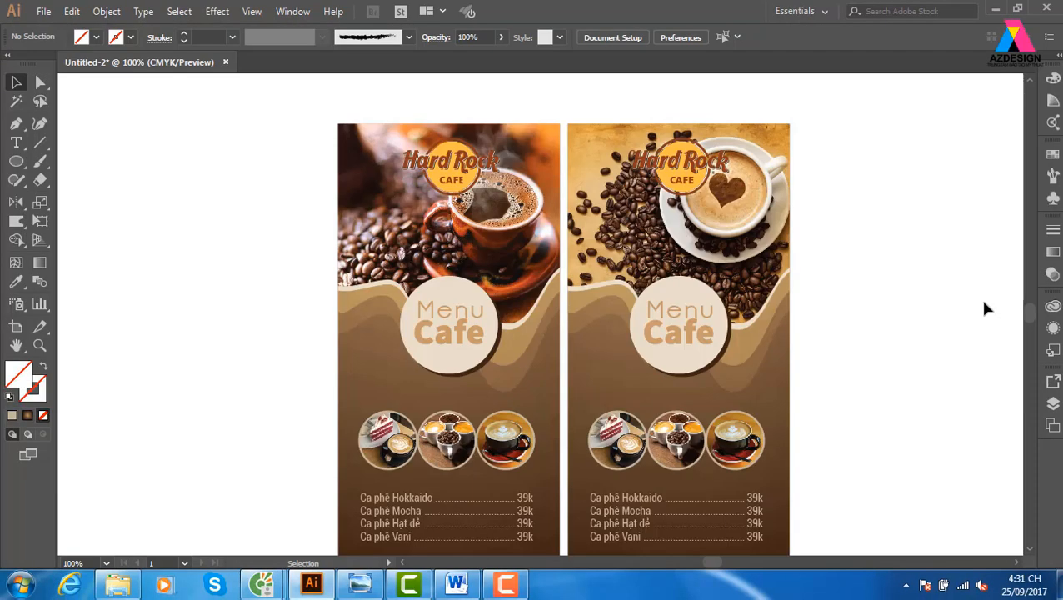
click(507, 586)
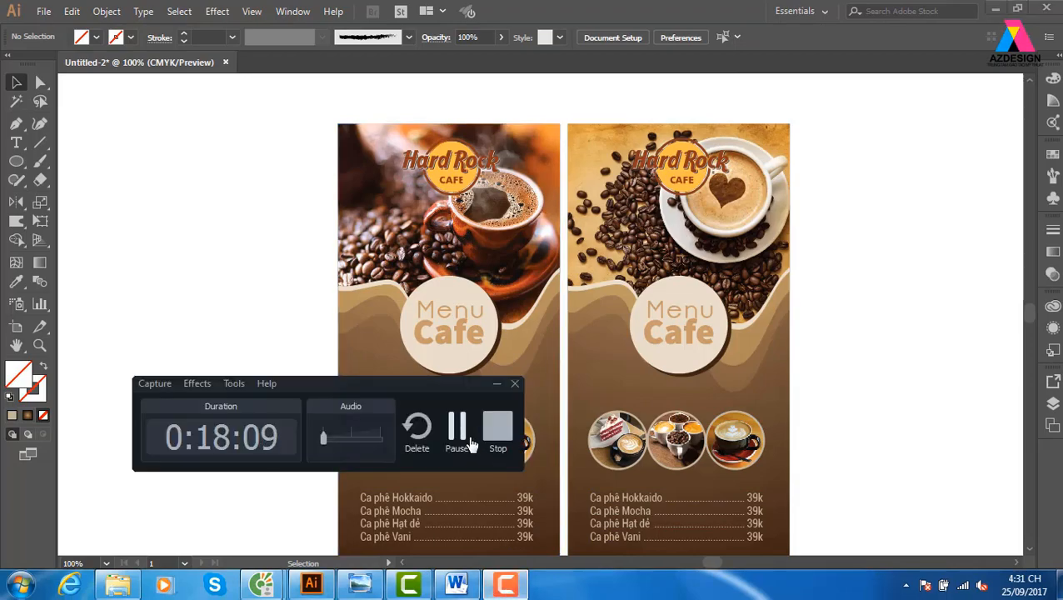